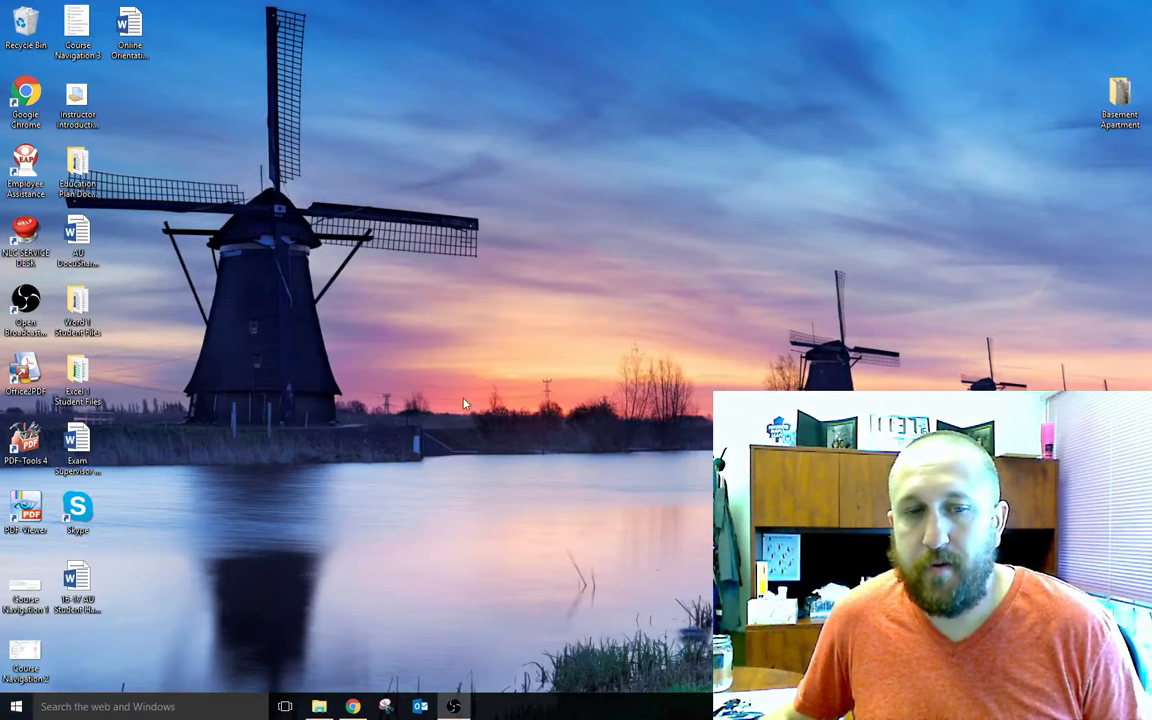
# Launch Word 2016 from the Start menu, create a blank document, and close the Navigation pane.
pyautogui.click(15, 707)
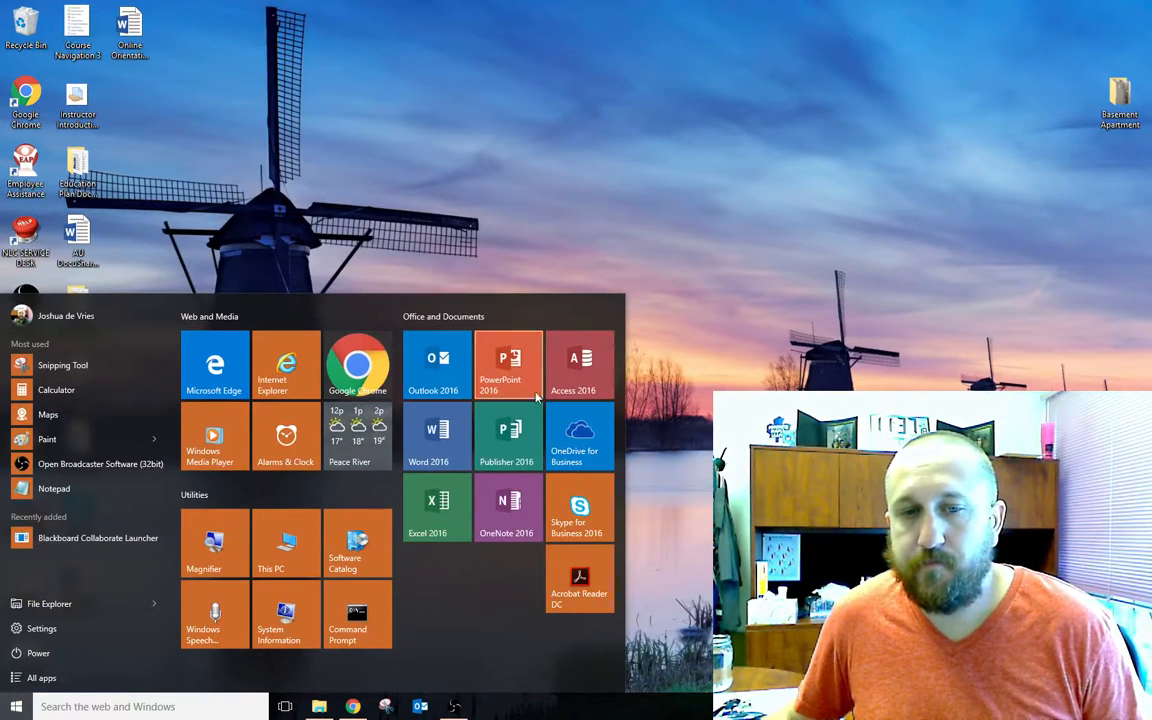
pyautogui.click(438, 450)
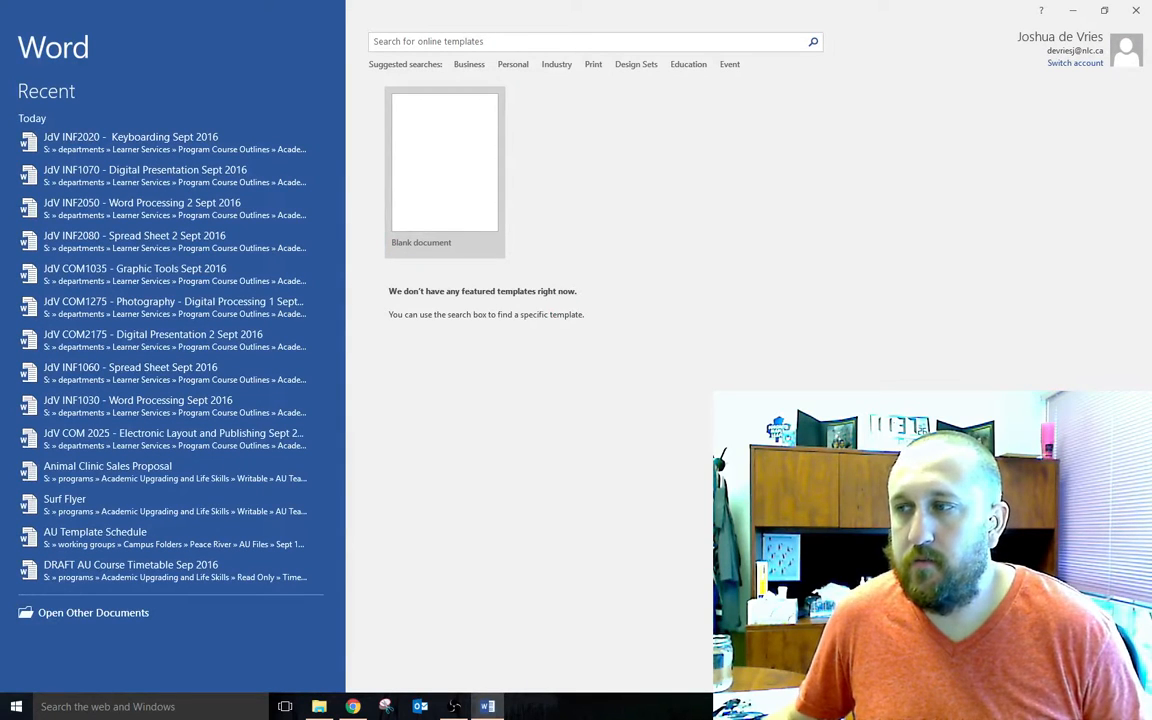
pyautogui.click(440, 180)
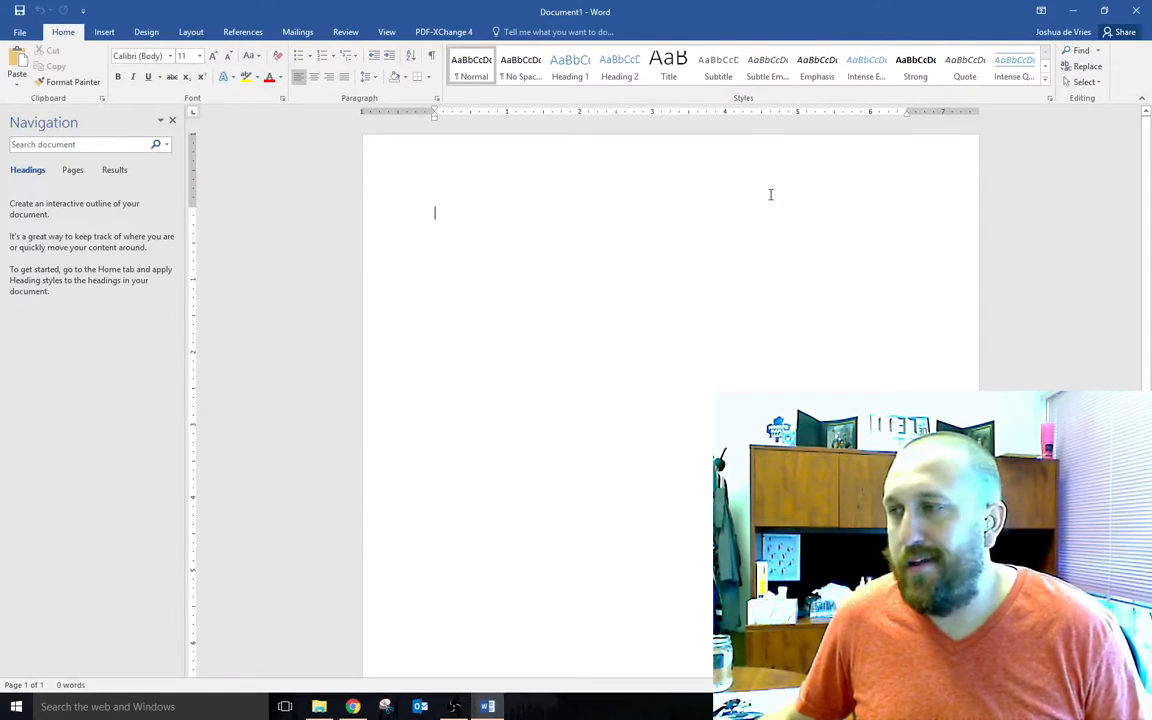
pyautogui.click(172, 120)
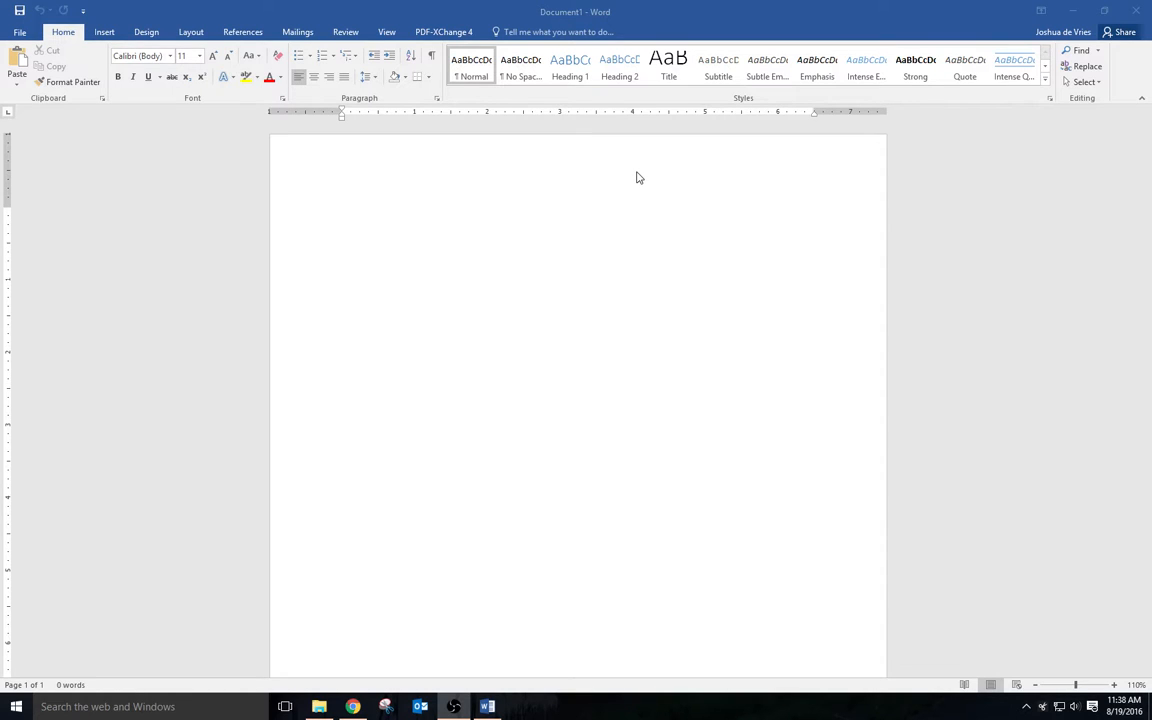
# Add empty paragraphs, turn on Show/Hide ¶ formatting marks, and delete the extra empty lines.
pyautogui.click(436, 60)
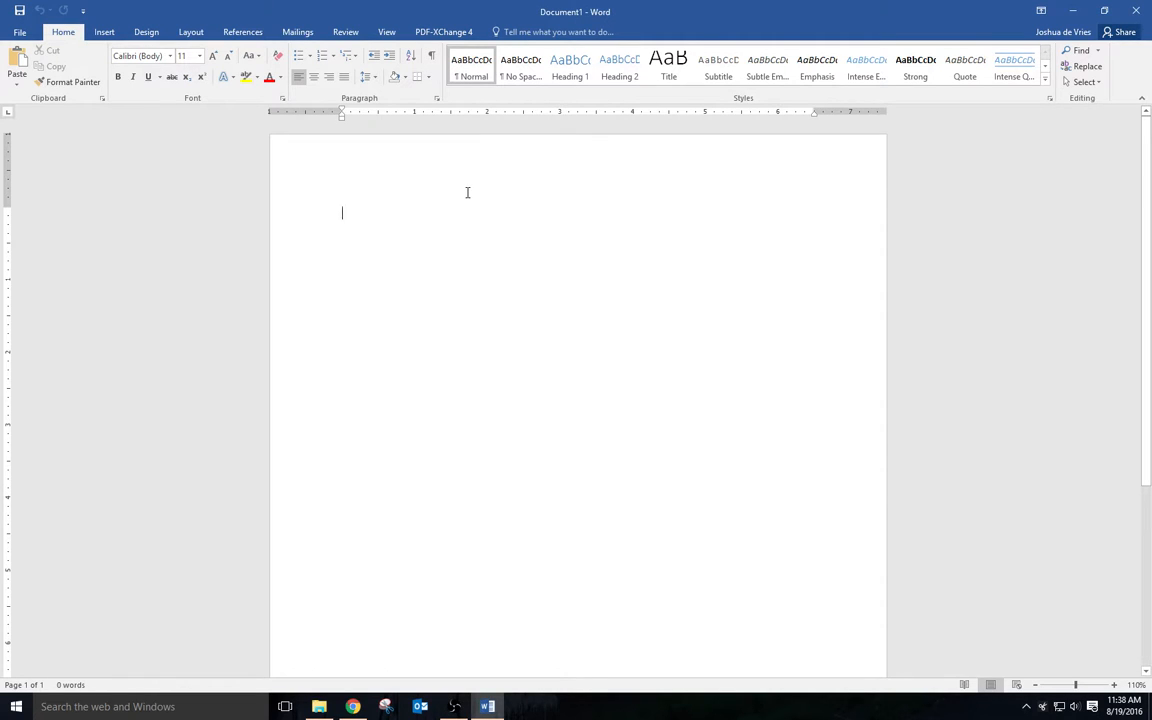
pyautogui.press('Return')
pyautogui.press('Return')
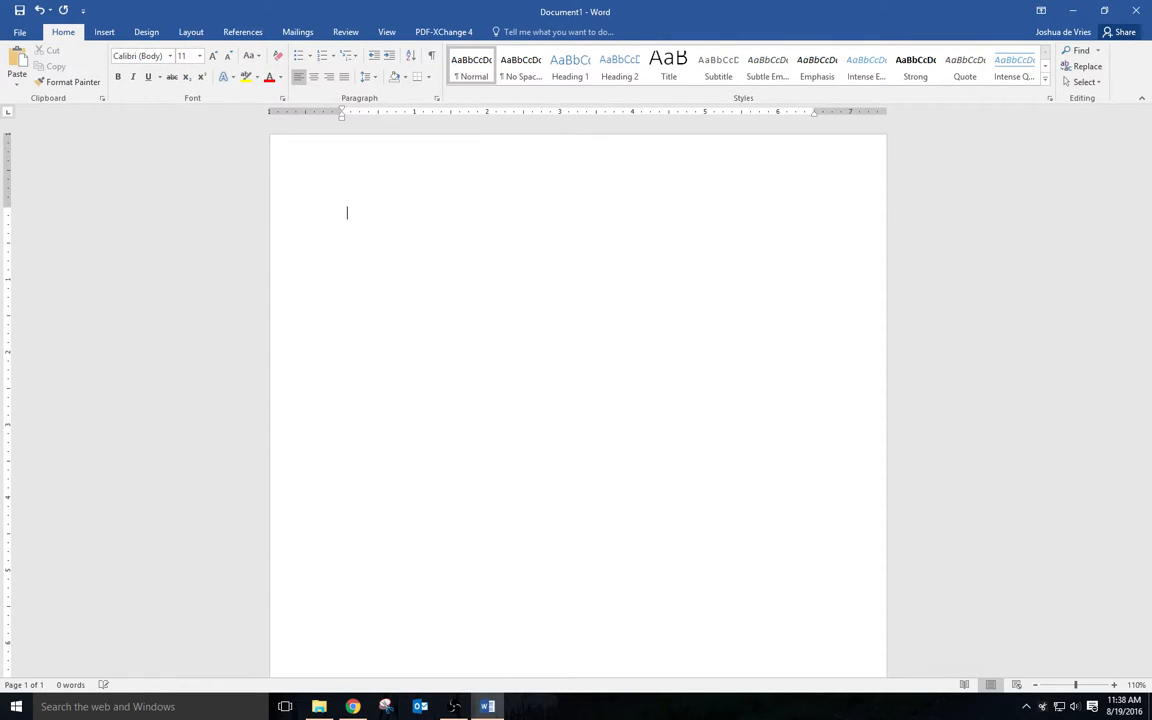
pyautogui.click(433, 57)
pyautogui.press('BackSpace')
pyautogui.press('BackSpace')
# Modify the Normal style to Times New Roman, 12 pt, applied only in this document.
pyautogui.rightClick(484, 83)
pyautogui.click(512, 103)
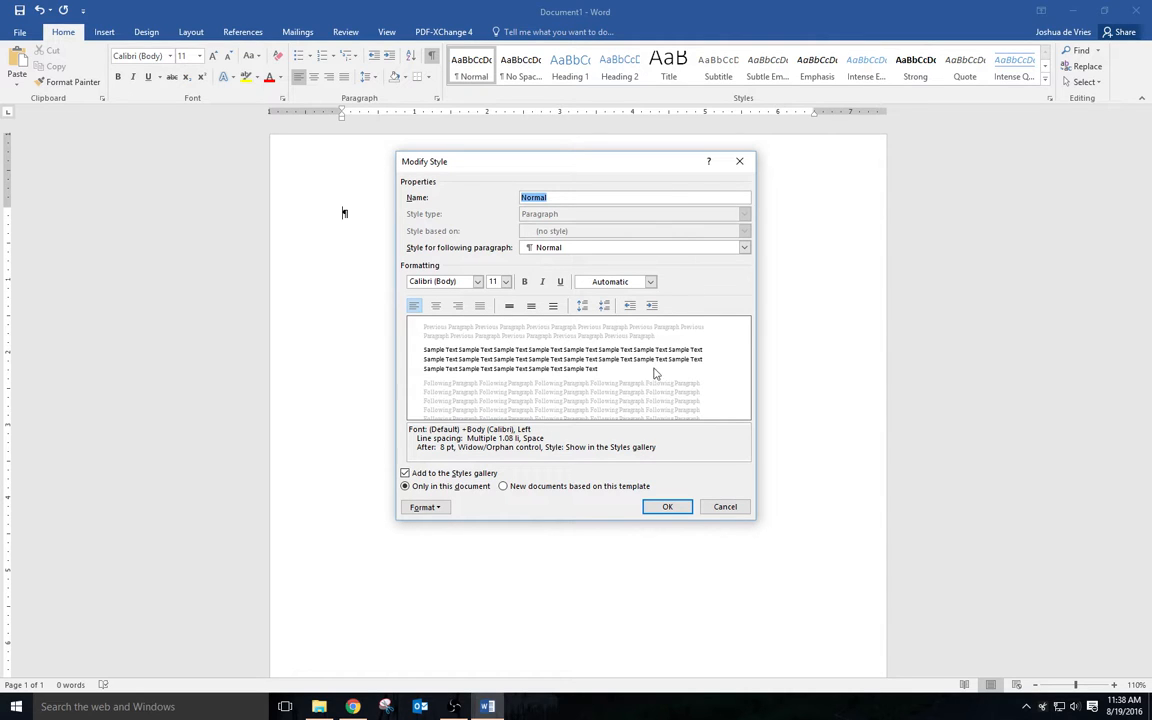
pyautogui.click(478, 282)
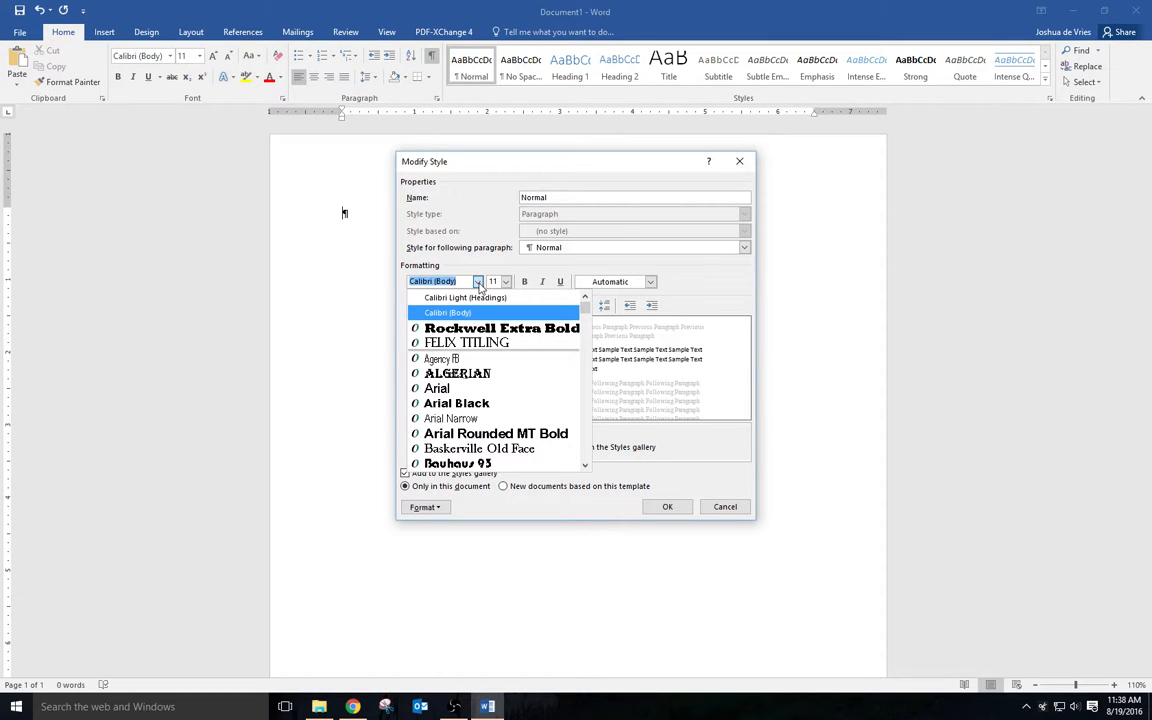
pyautogui.write('Tahoma')
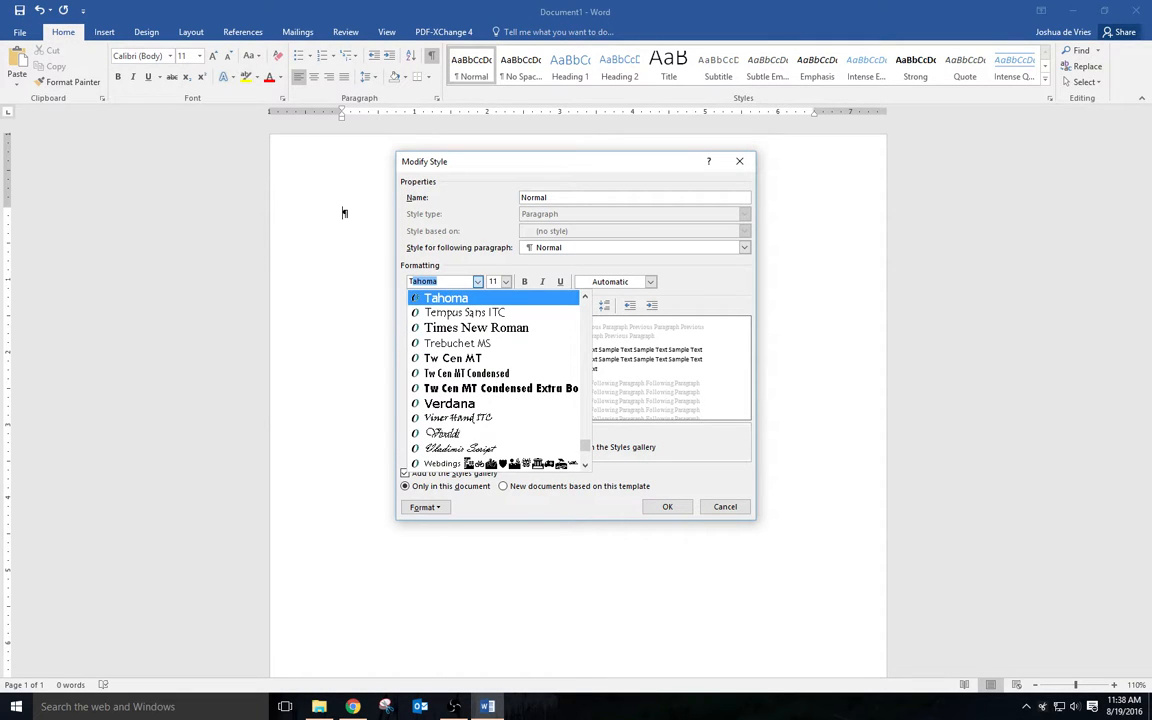
pyautogui.click(476, 327)
pyautogui.click(506, 282)
pyautogui.click(494, 331)
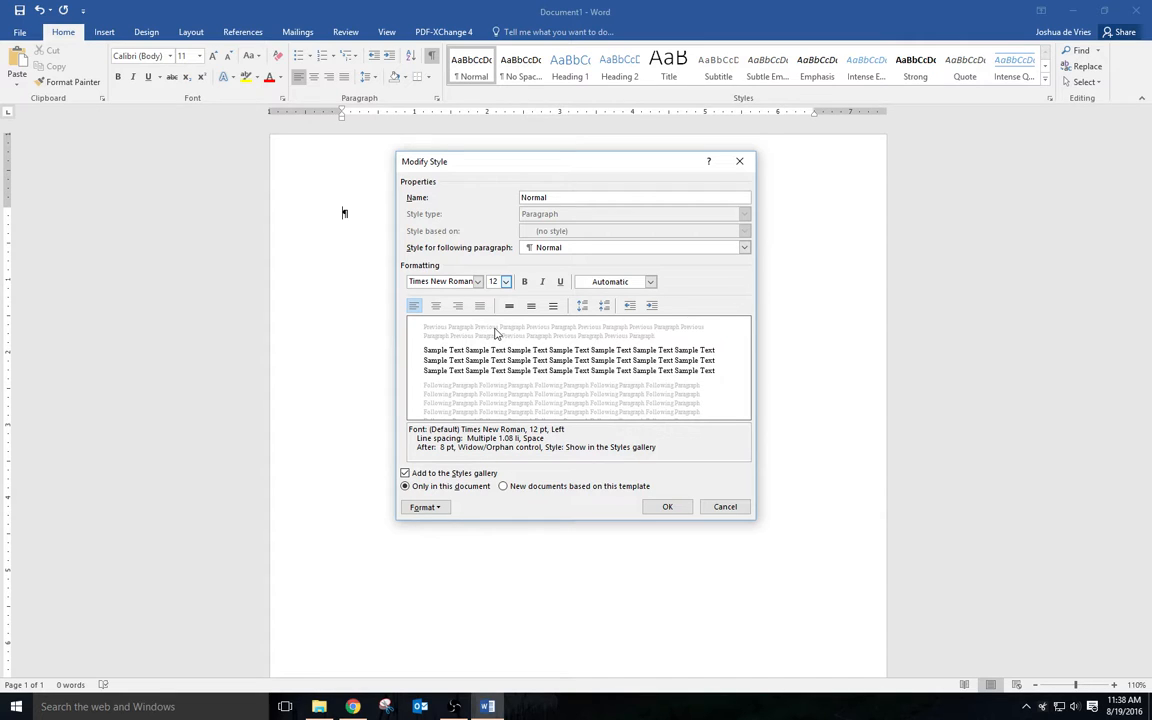
pyautogui.click(405, 487)
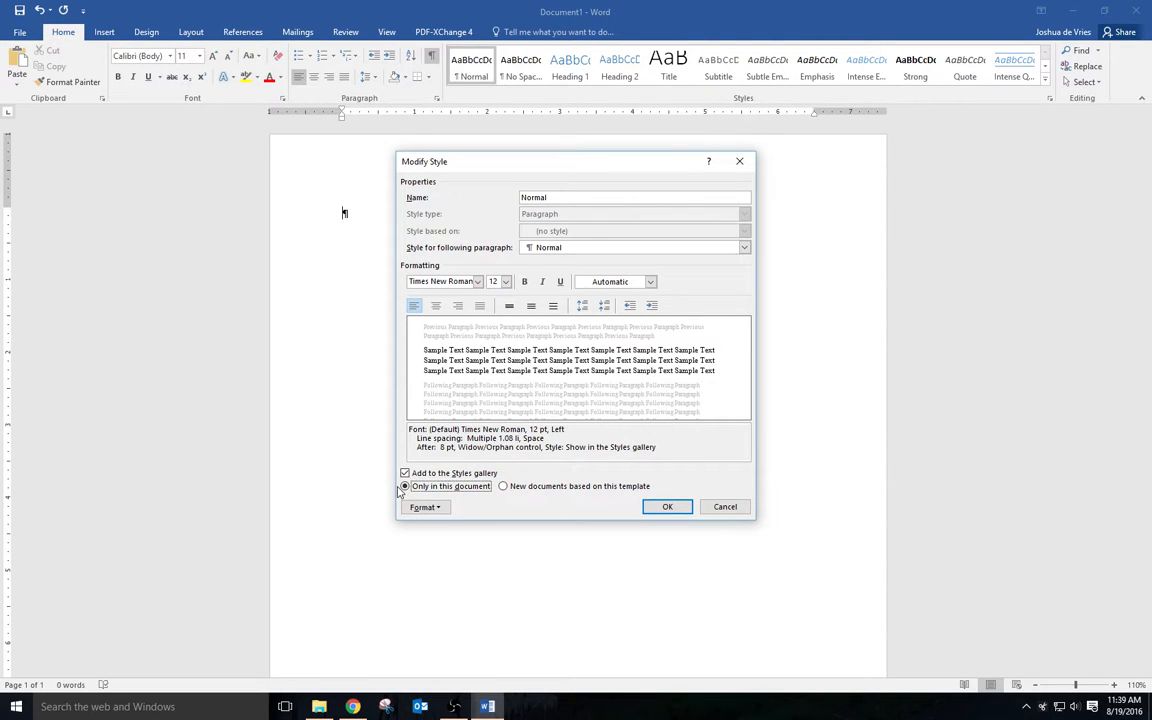
pyautogui.click(665, 506)
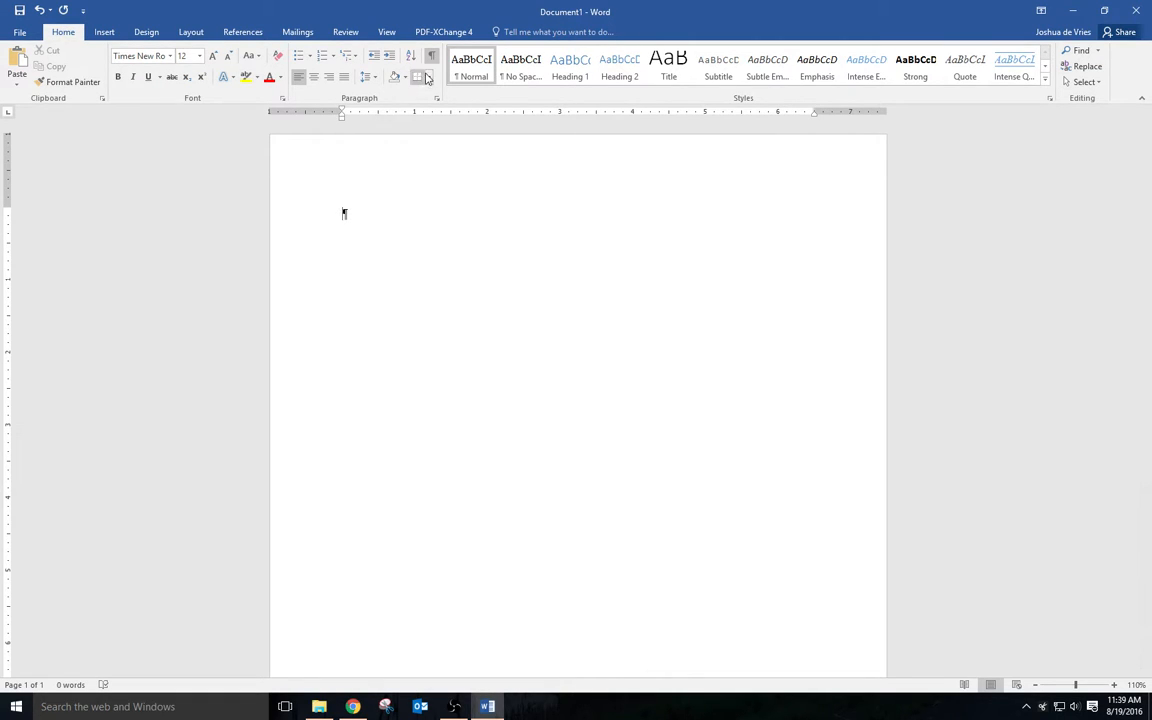
# Set 2.0 line spacing and remove the space after paragraphs.
pyautogui.click(376, 80)
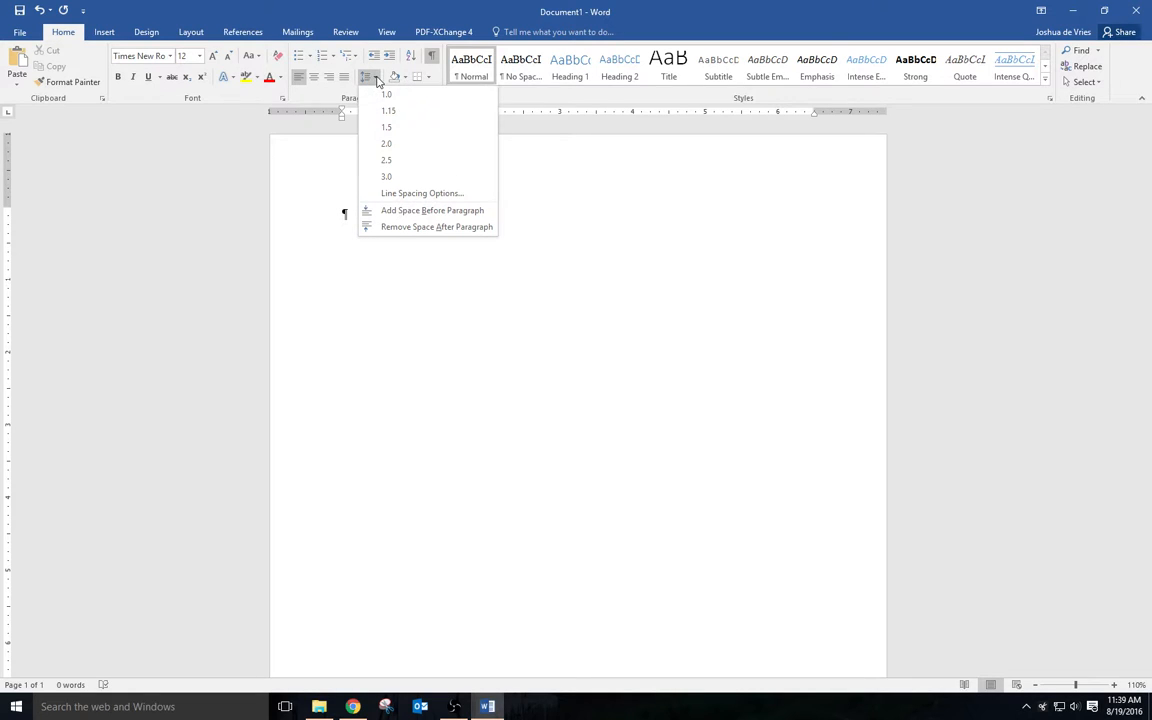
pyautogui.click(390, 144)
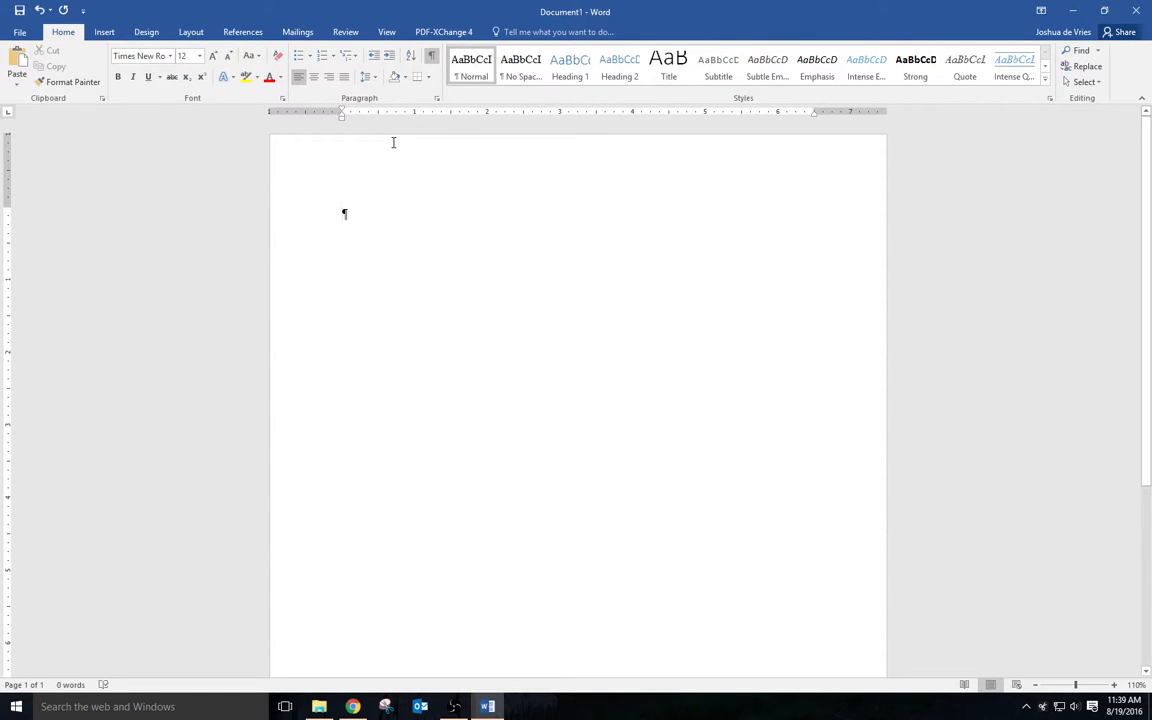
pyautogui.click(376, 80)
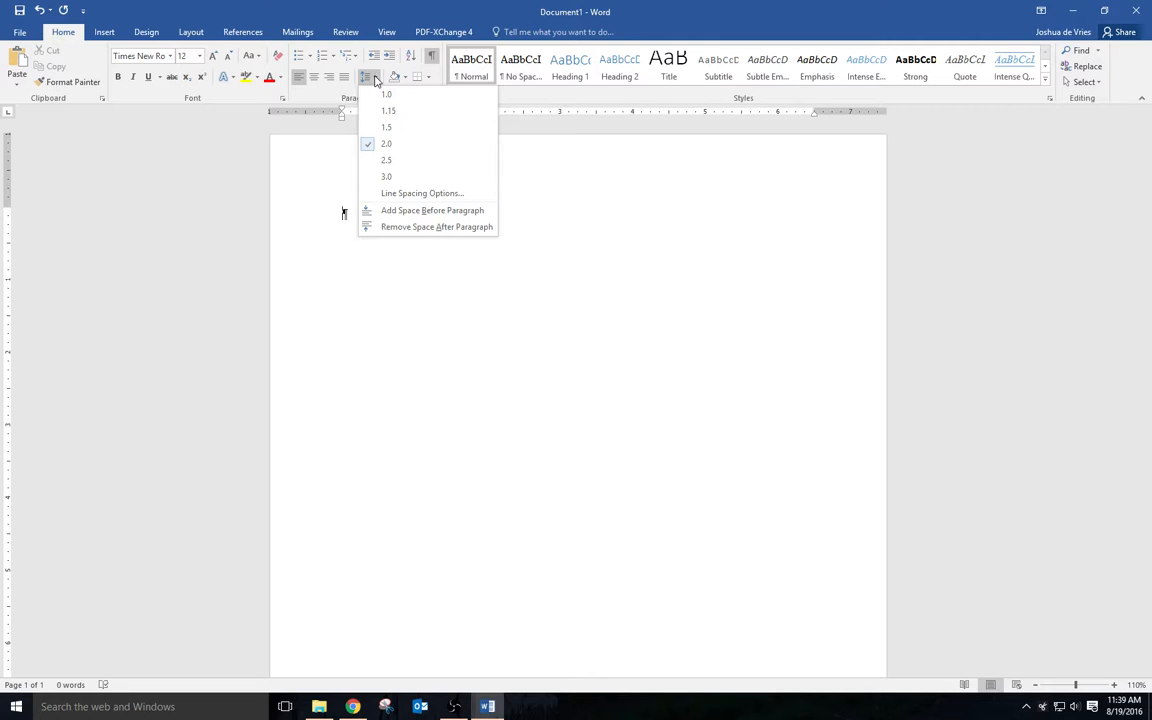
pyautogui.click(410, 229)
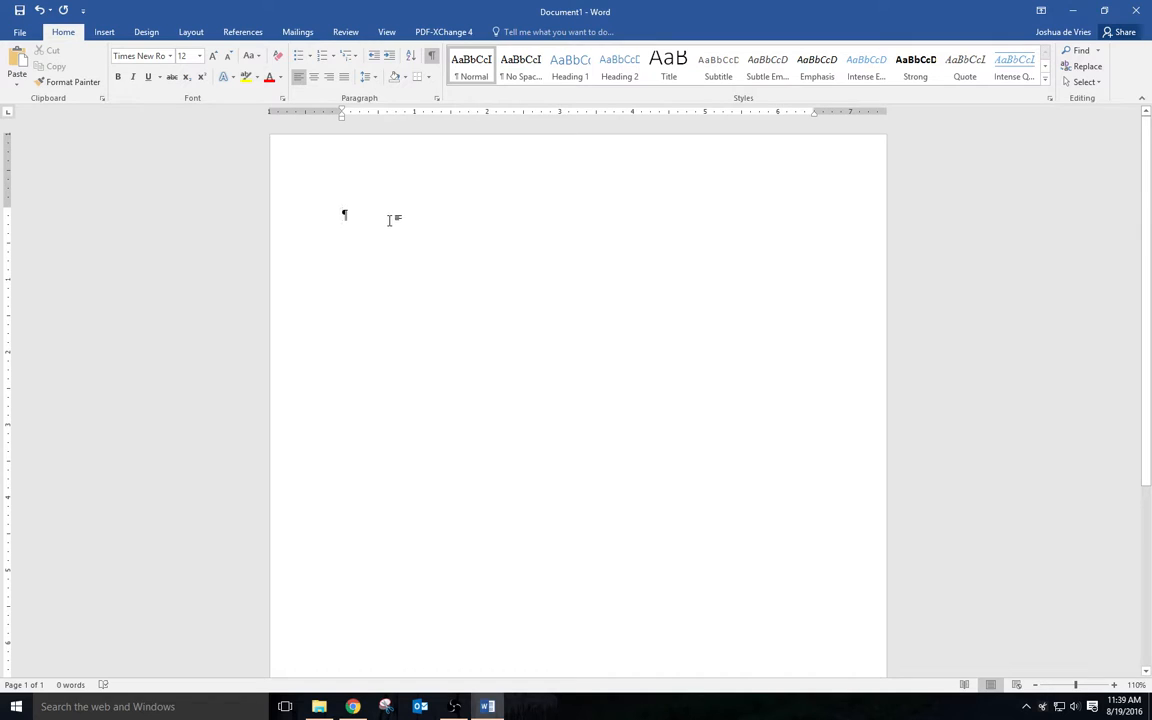
# Update the Normal style to match the selection's double spacing and no space after.
pyautogui.rightClick(487, 81)
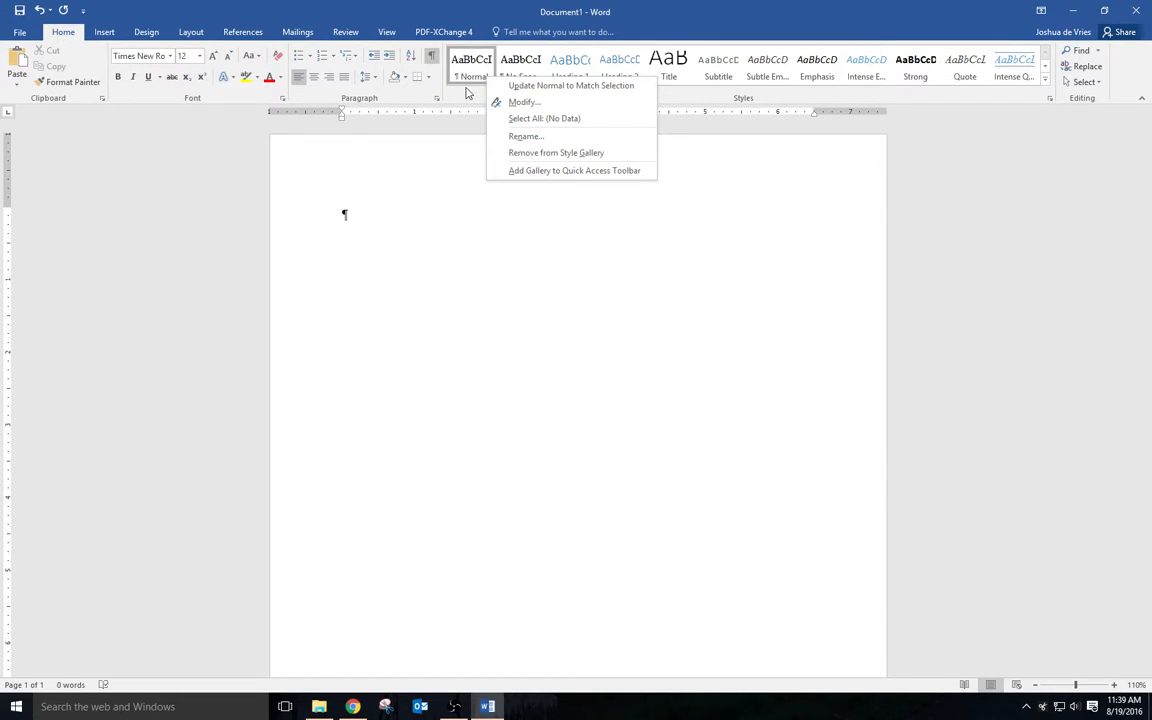
pyautogui.click(570, 88)
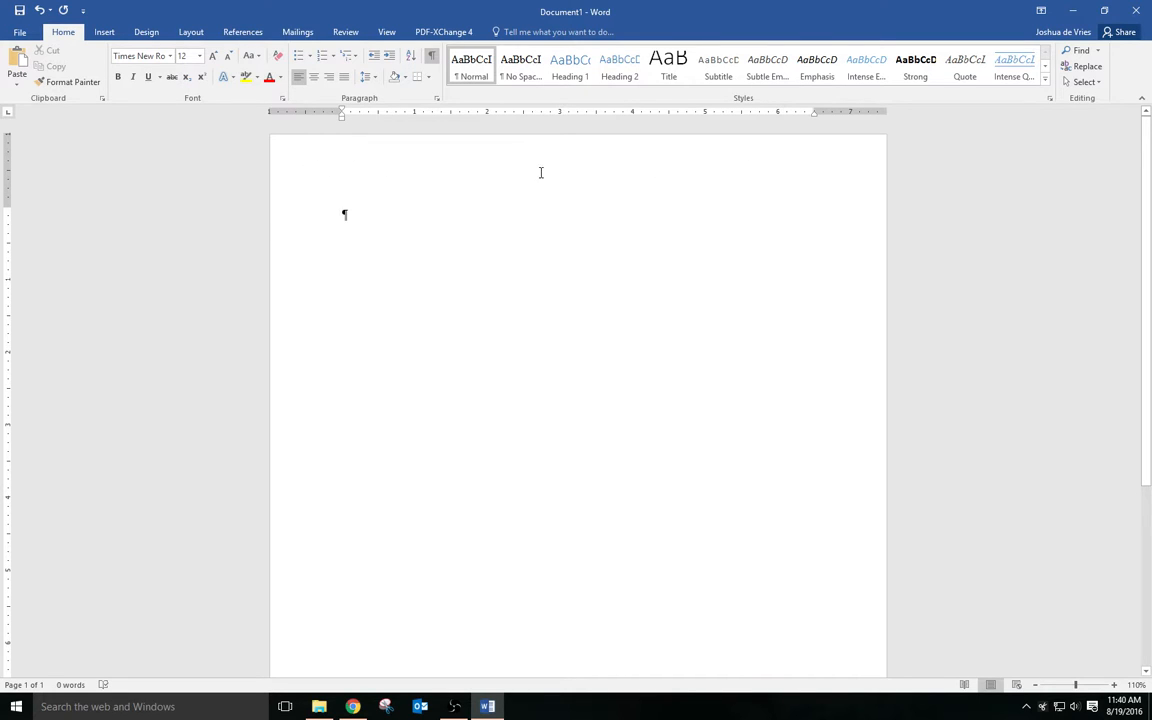
# Open the empty page header for editing through Insert > Header > Edit Header.
pyautogui.doubleClick(440, 165)
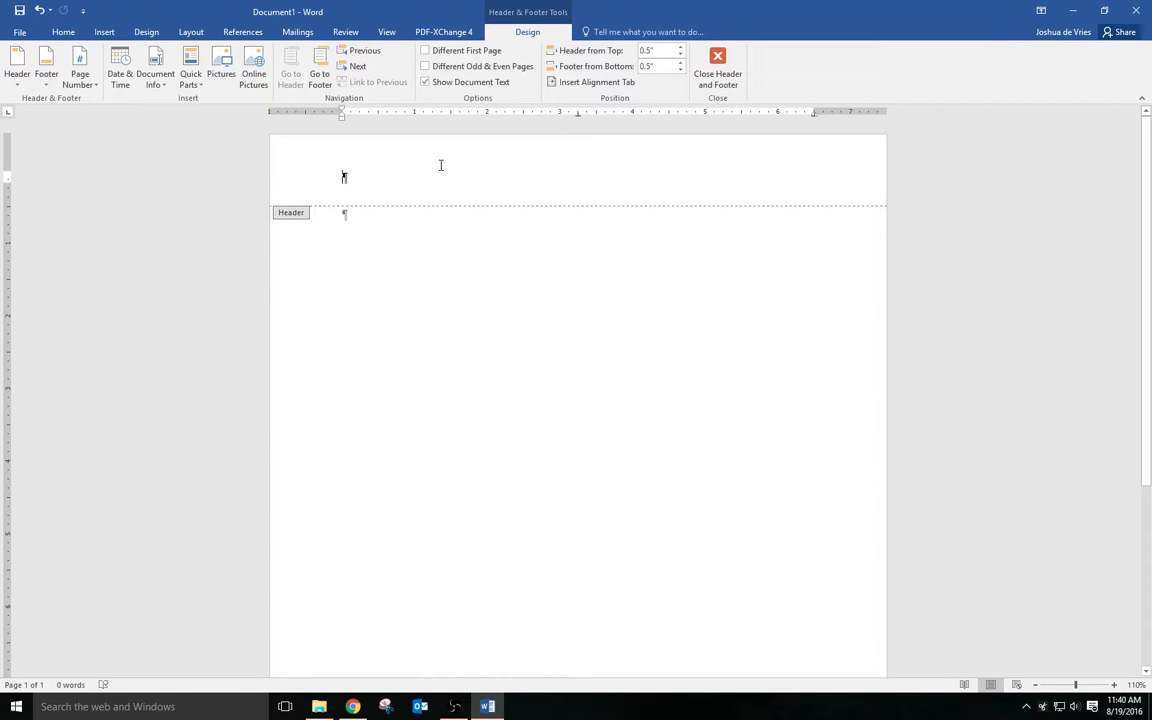
pyautogui.doubleClick(365, 228)
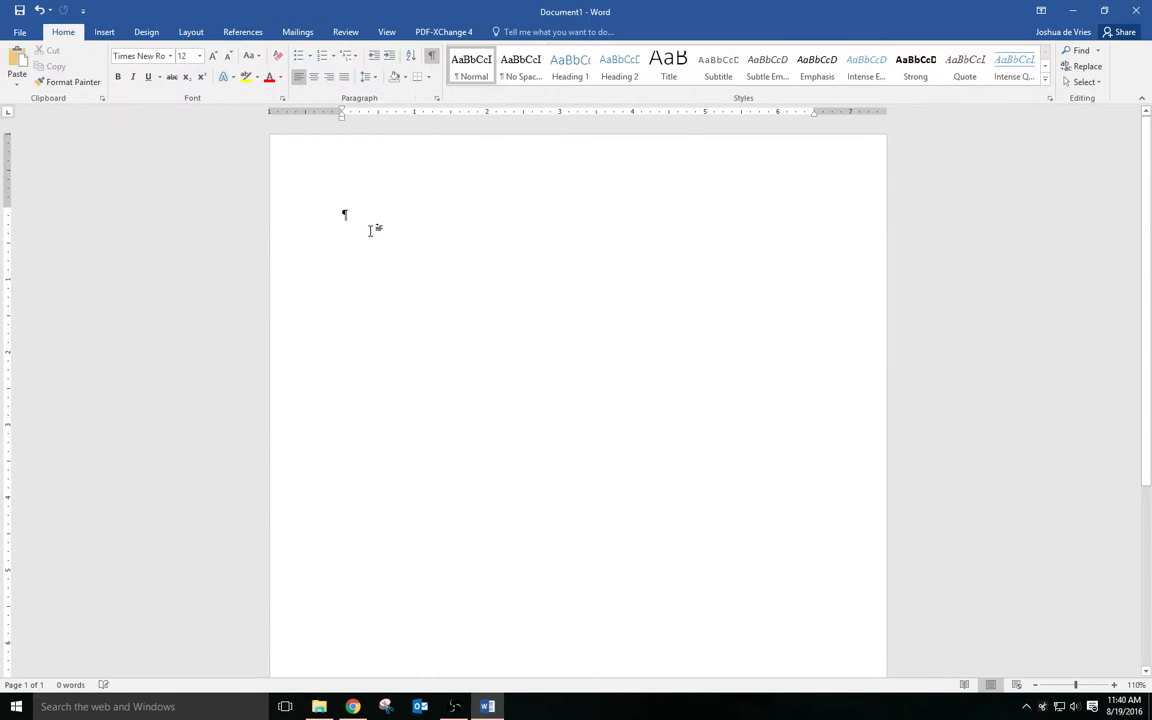
pyautogui.click(105, 33)
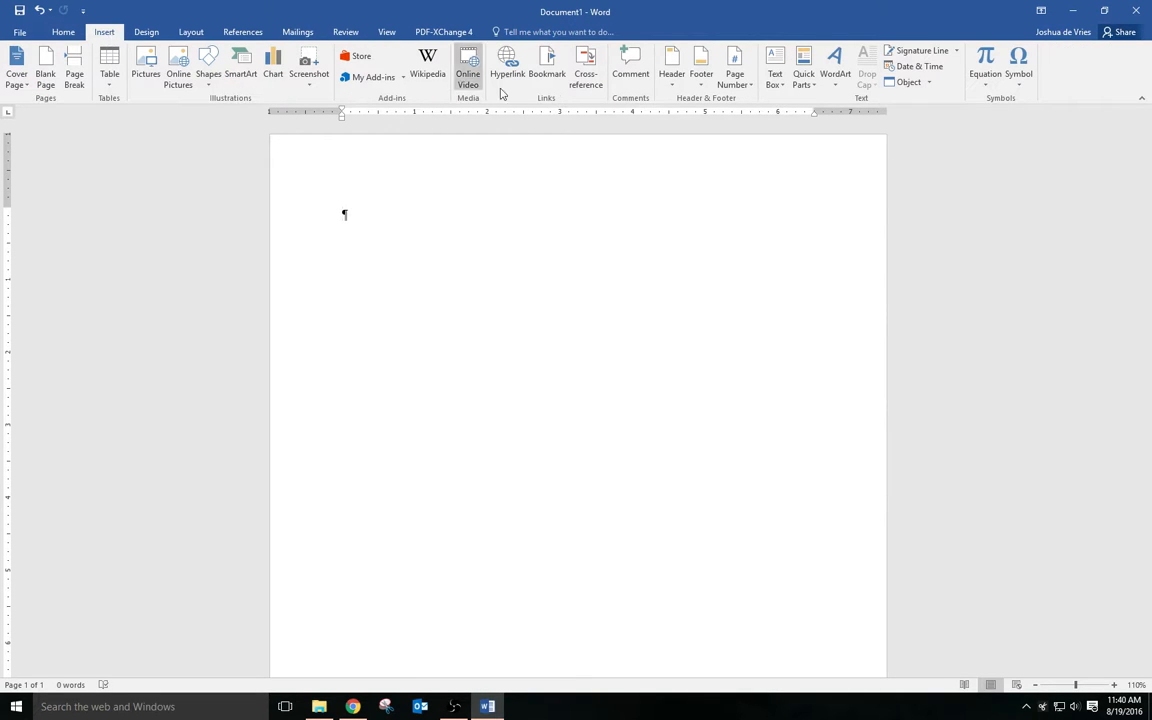
pyautogui.click(673, 85)
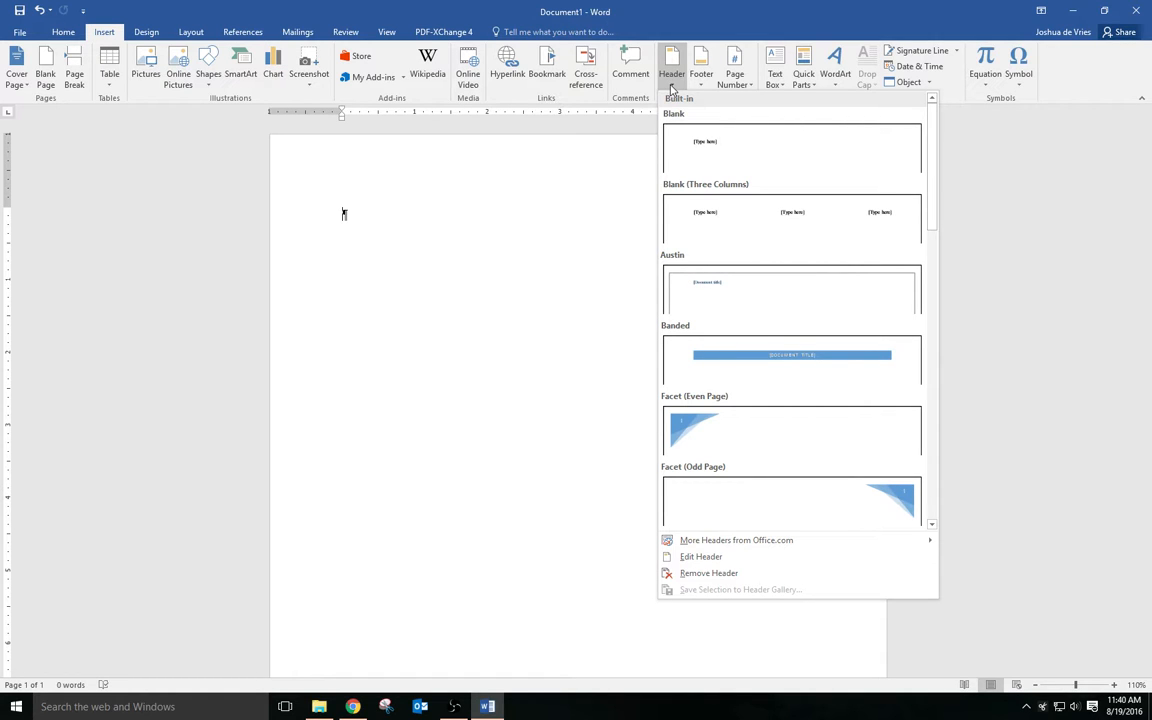
pyautogui.click(716, 558)
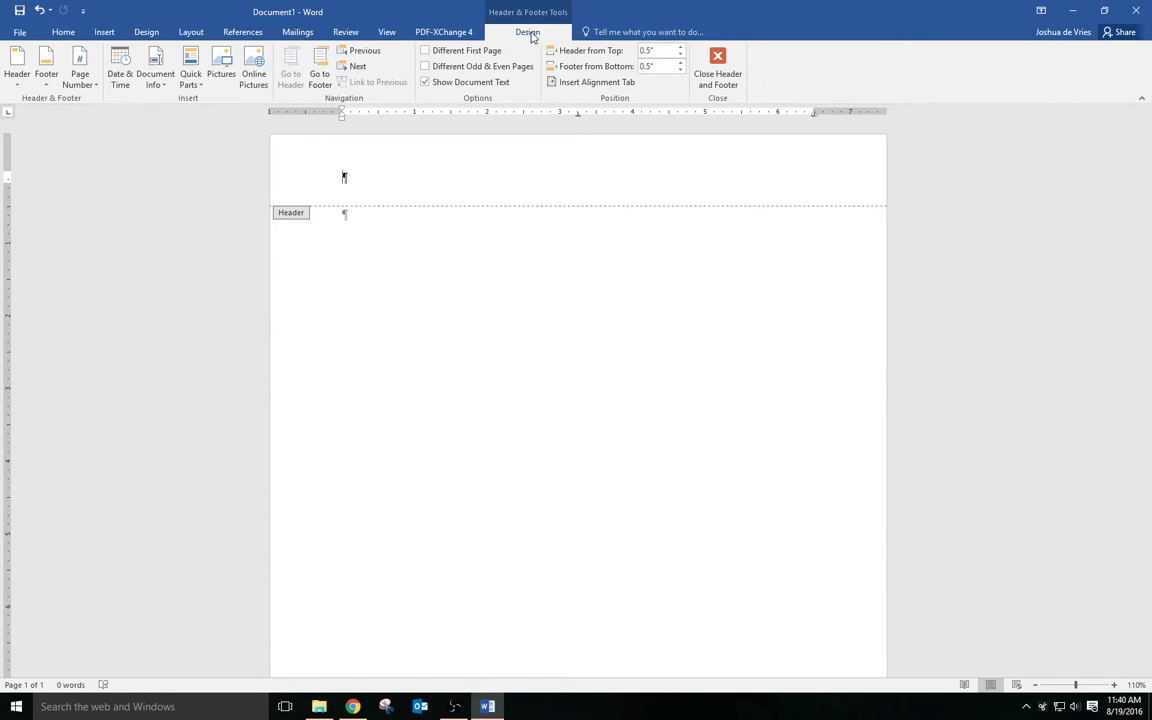
pyautogui.click(64, 33)
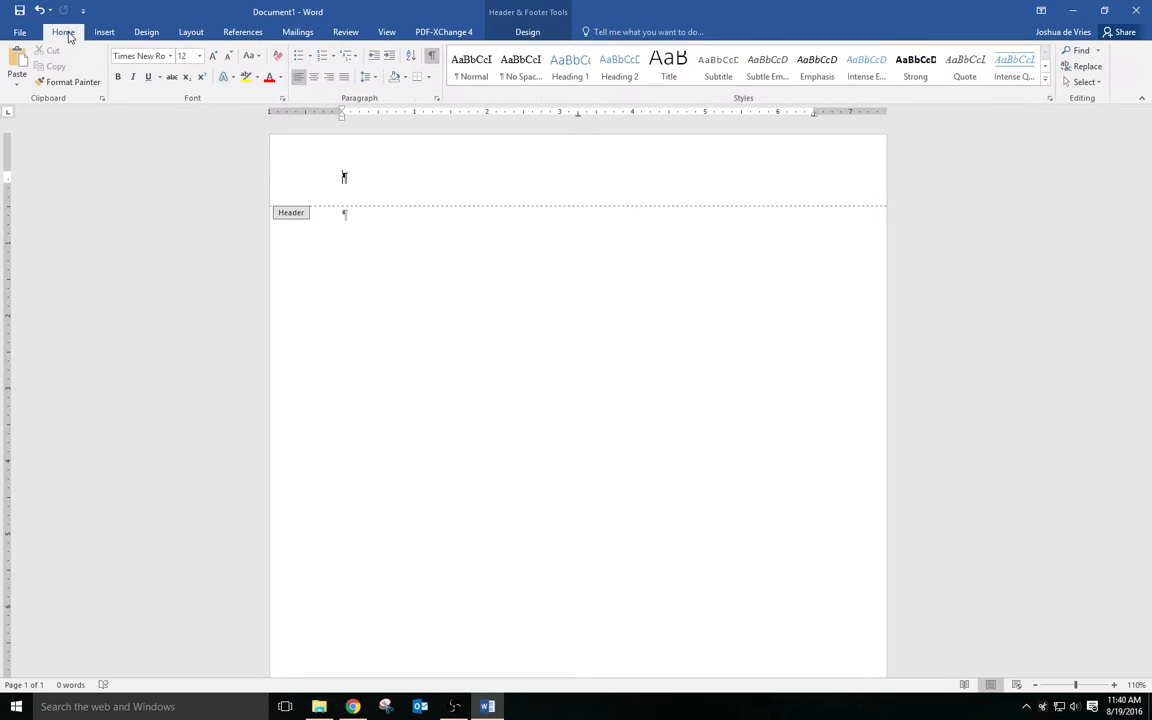
# Right-align the header line and type the author's surname.
pyautogui.click(331, 80)
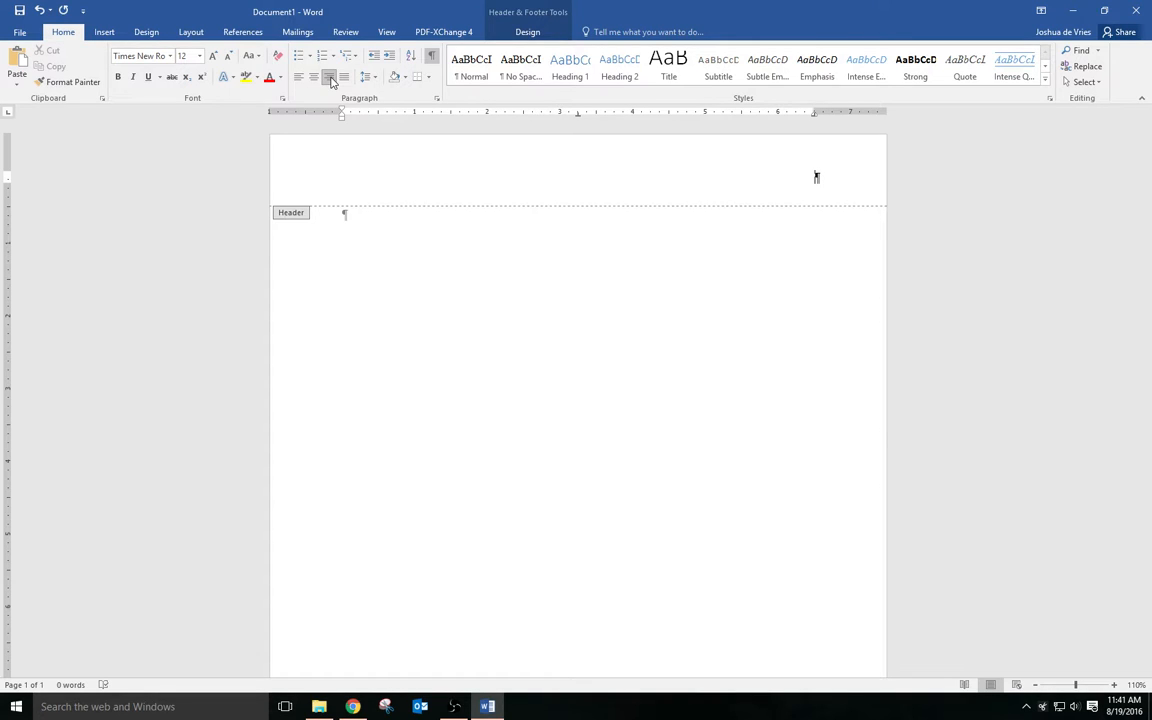
pyautogui.write('Carter')
pyautogui.click(540, 33)
# Put a plain page number 1 after the surname at the current position, then return to the body.
pyautogui.click(82, 74)
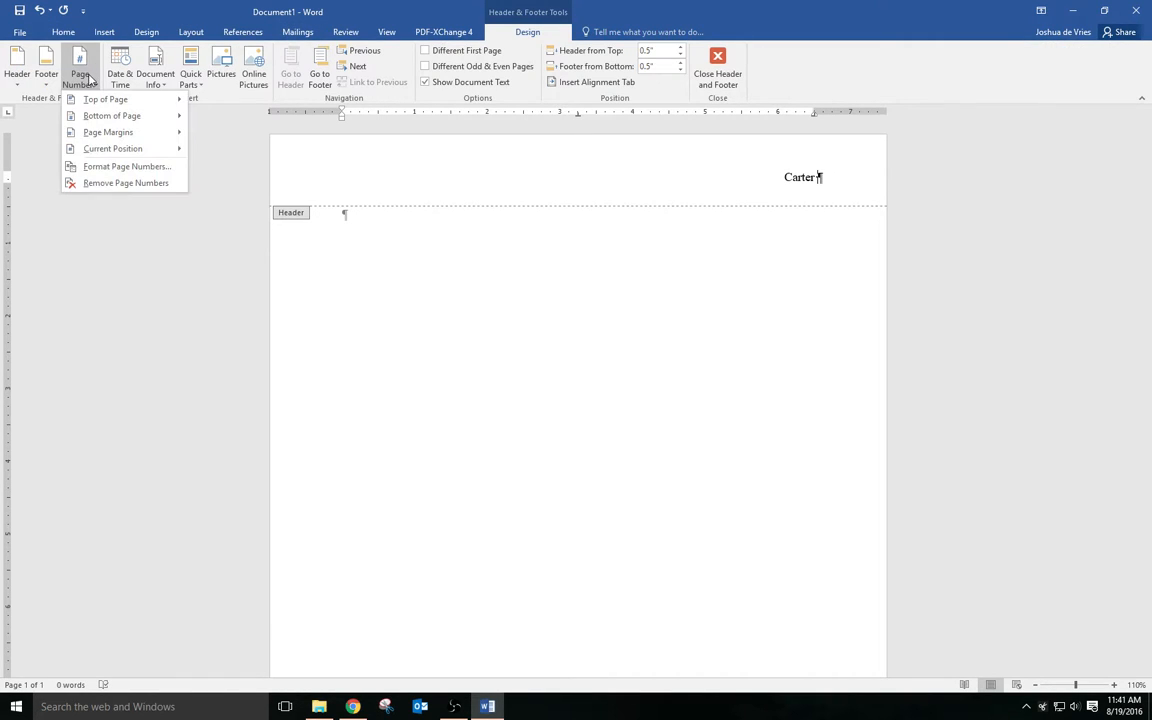
pyautogui.moveTo(105, 102)
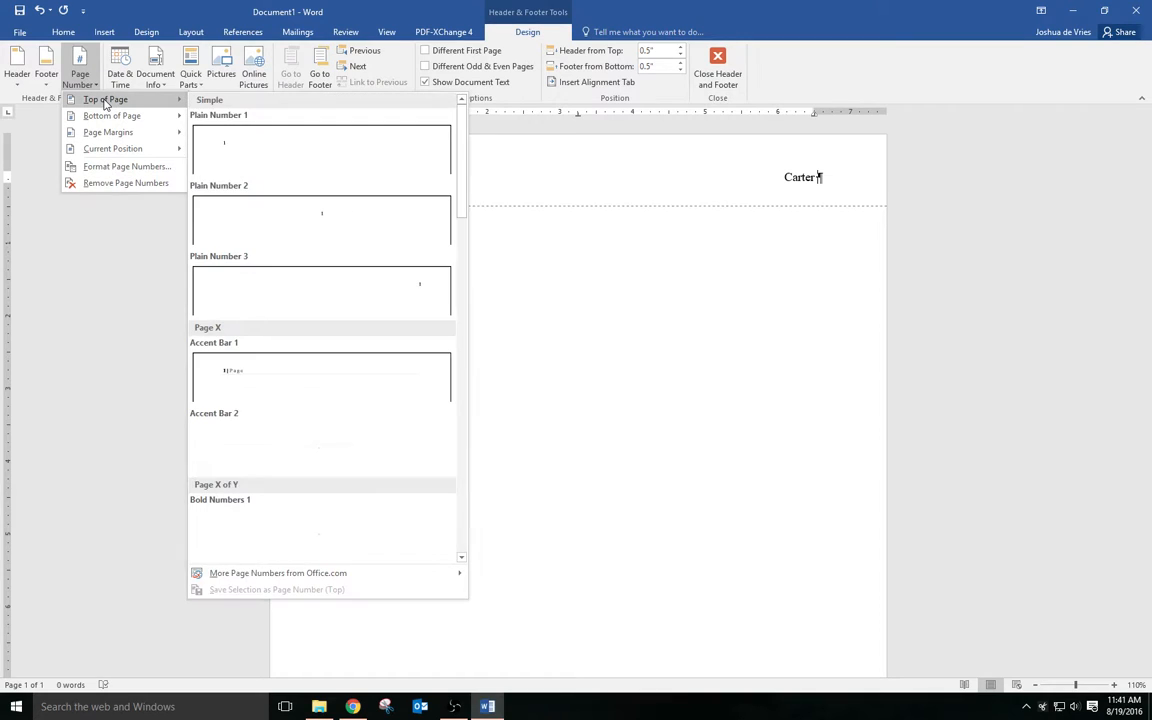
pyautogui.click(308, 147)
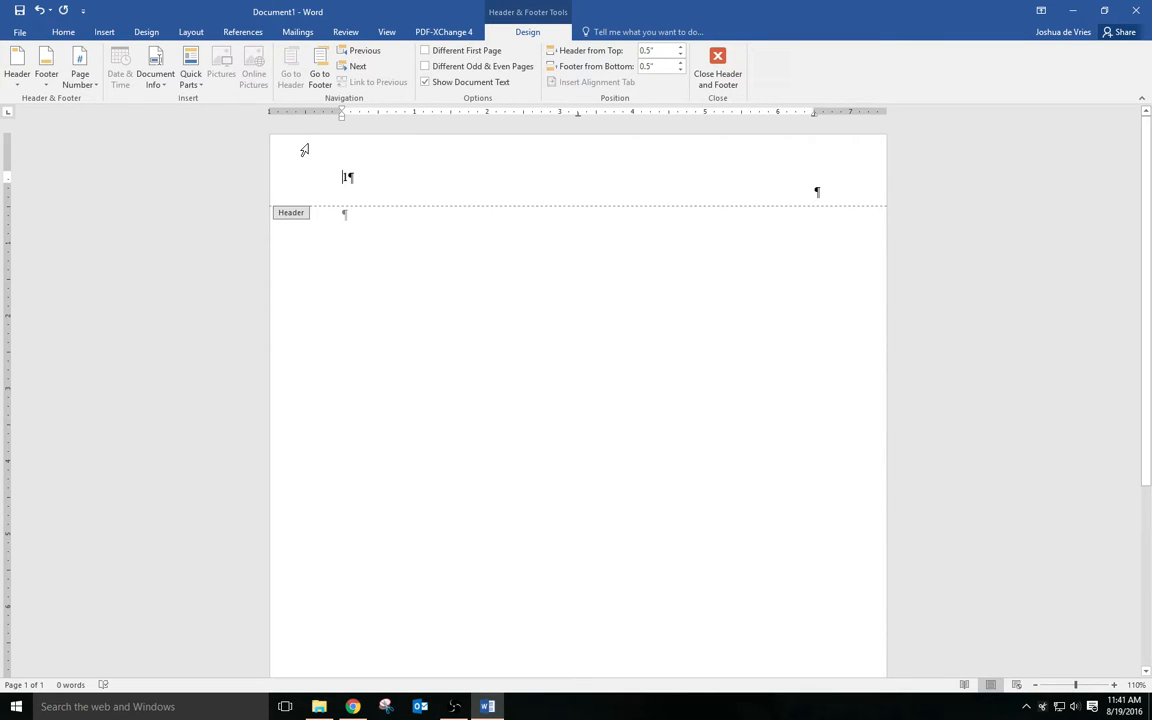
pyautogui.click(40, 12)
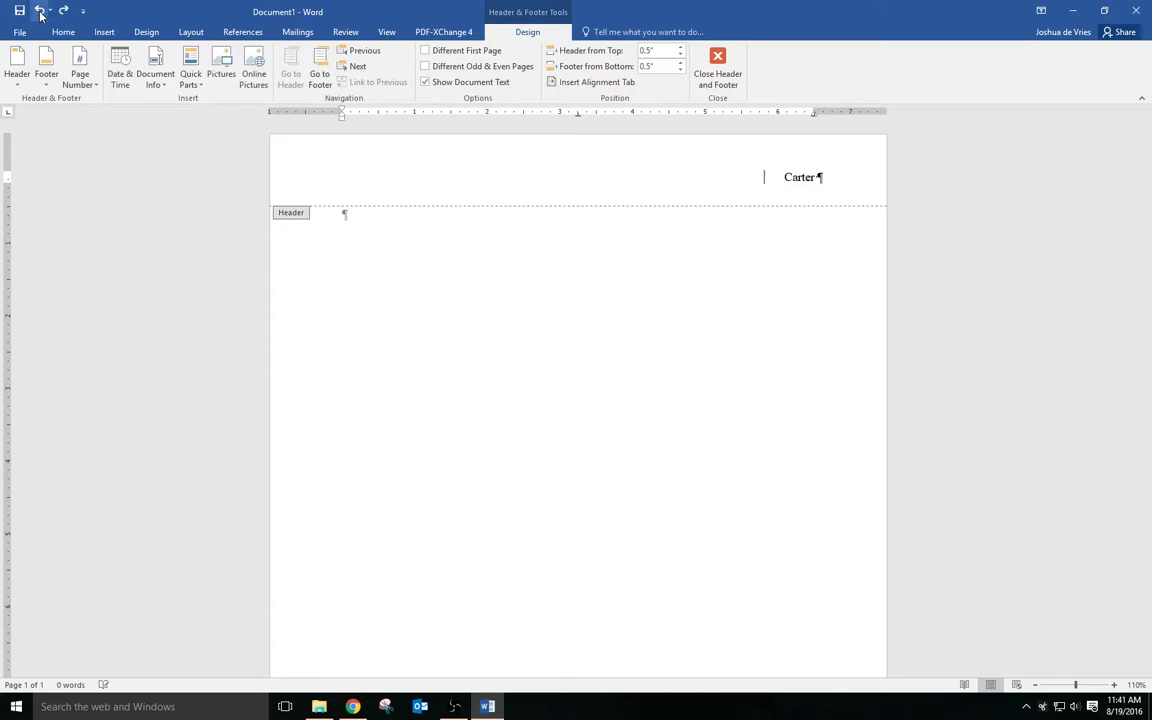
pyautogui.click(77, 85)
pyautogui.moveTo(105, 101)
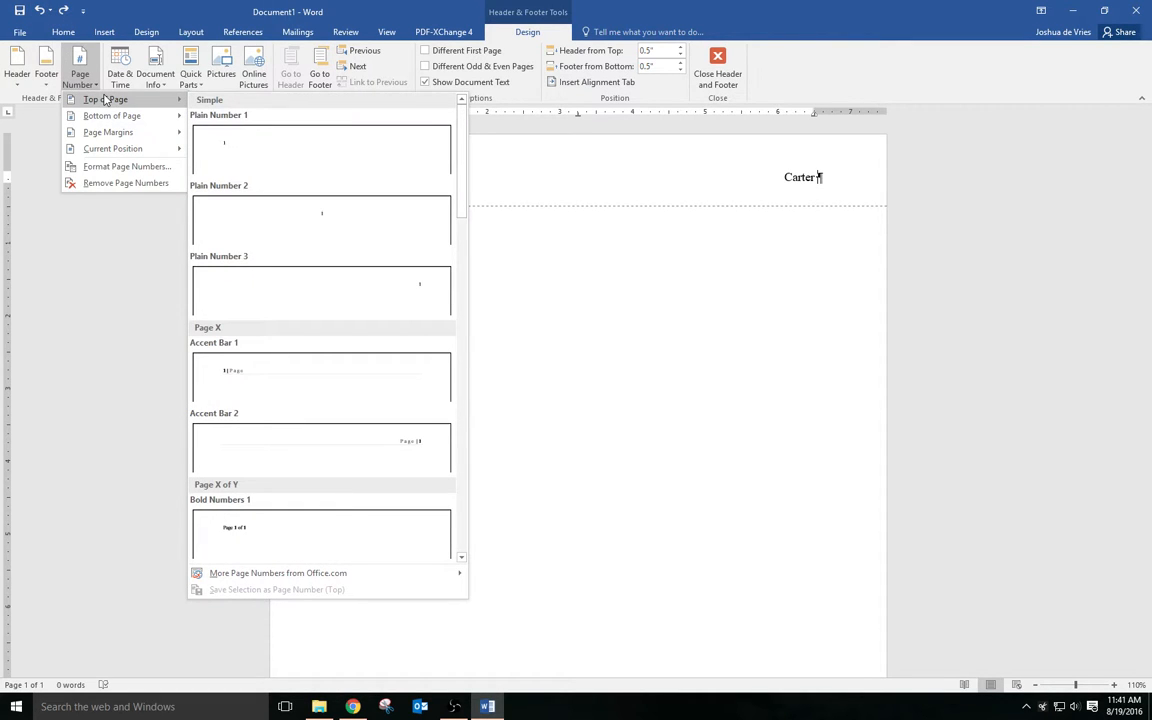
pyautogui.moveTo(95, 149)
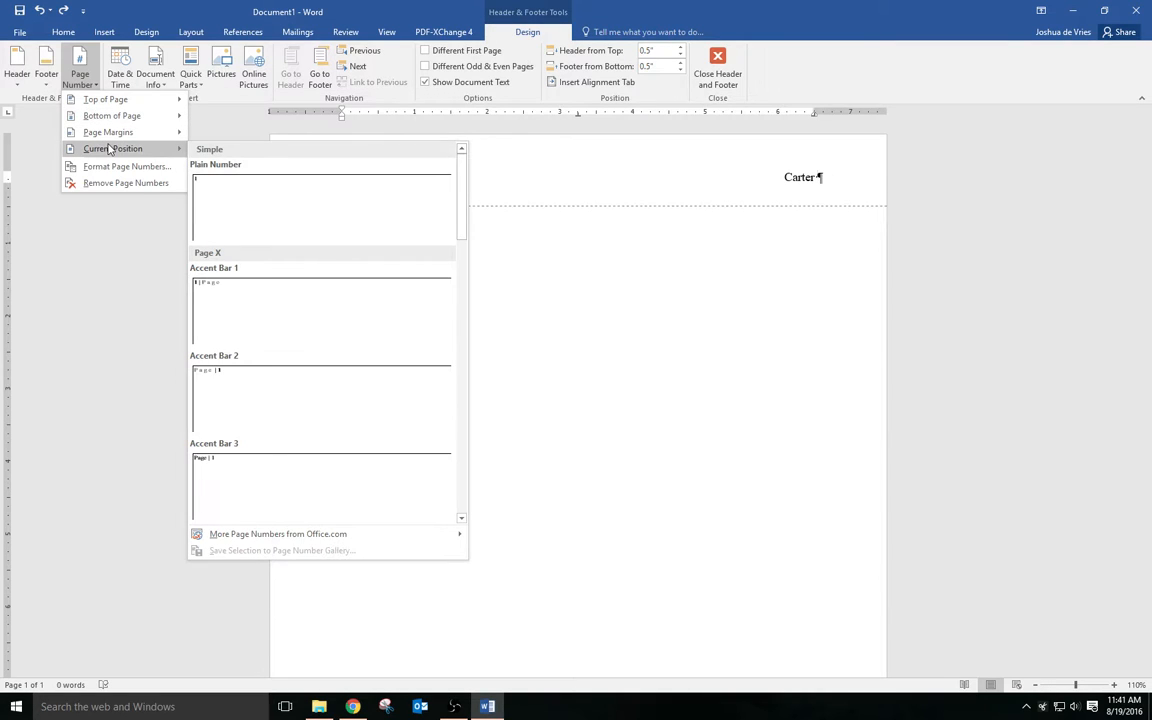
pyautogui.click(240, 198)
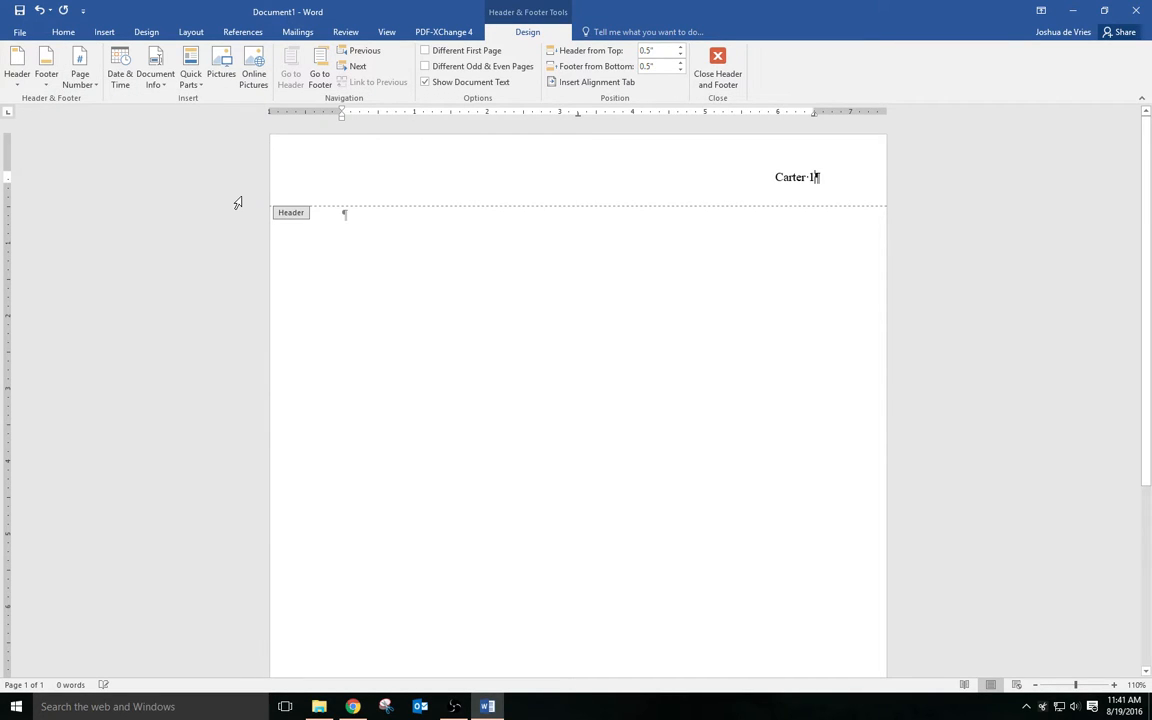
pyautogui.doubleClick(350, 224)
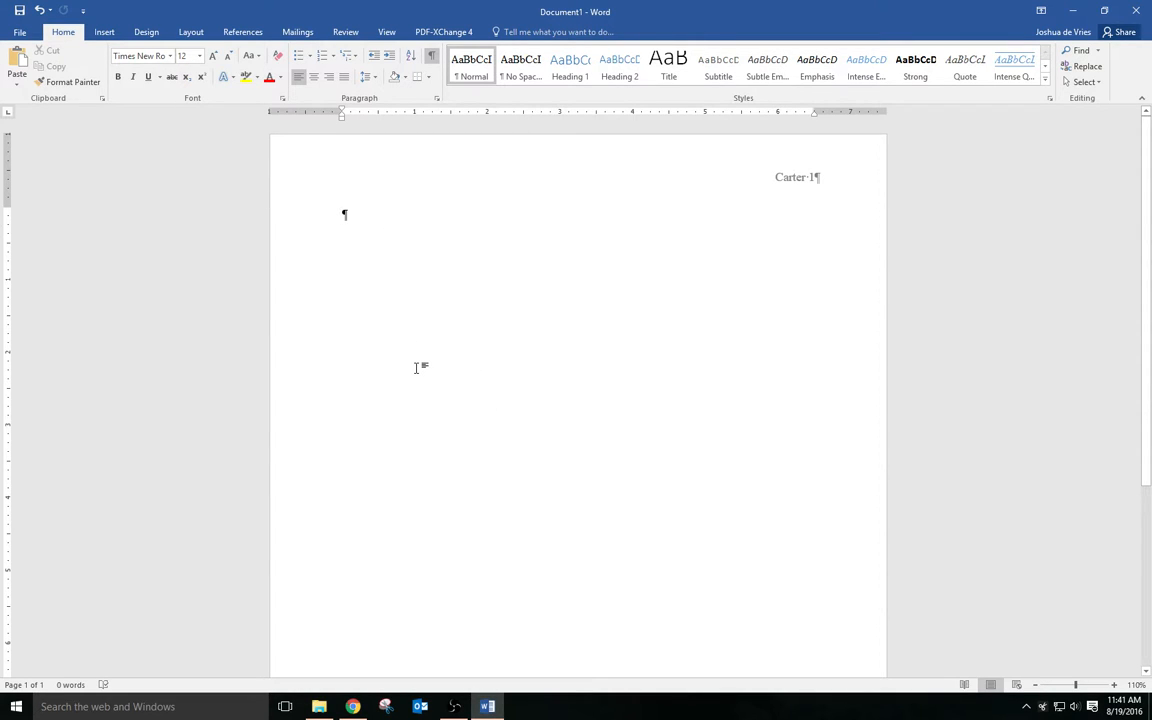
pyautogui.doubleClick(553, 170)
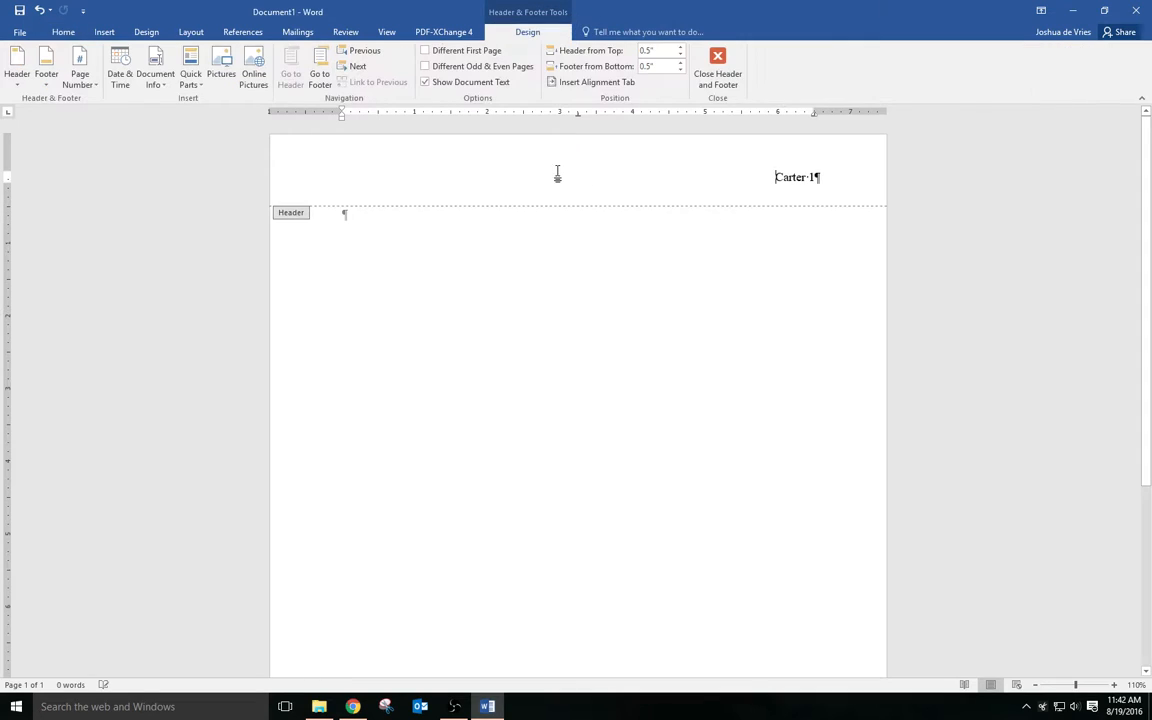
pyautogui.click(731, 86)
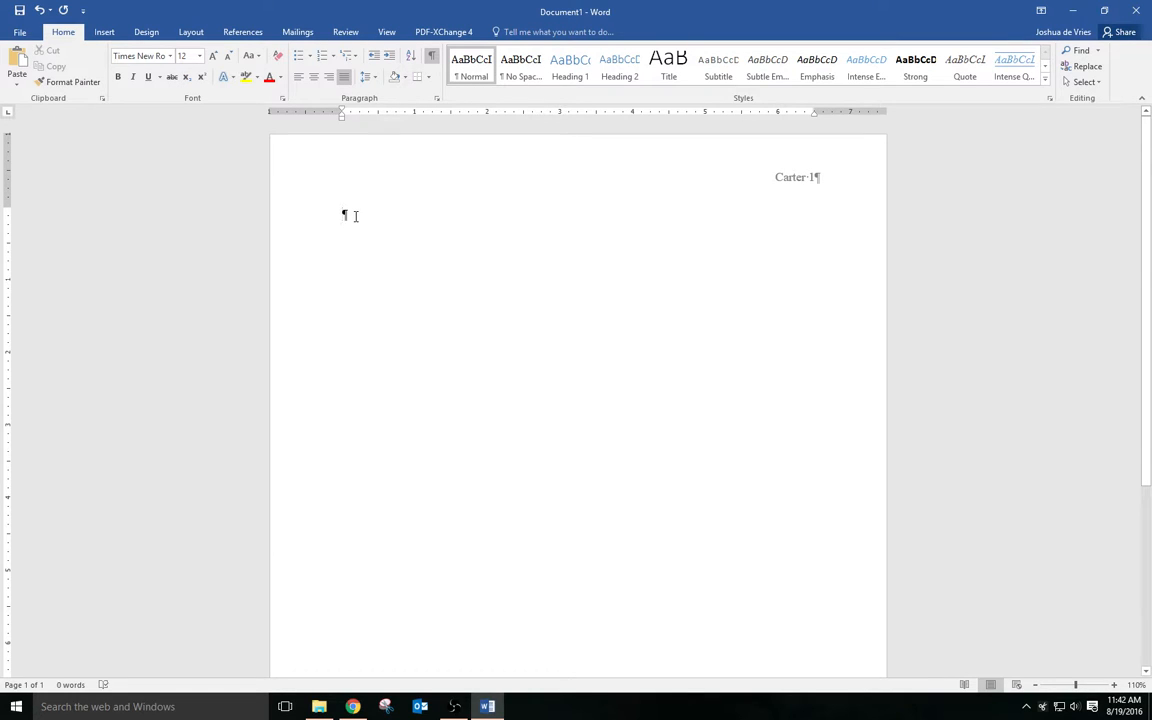
# Type the student's name, instructor's name, English 104, and October 10, 2017 on separate lines.
pyautogui.write('Oswald')
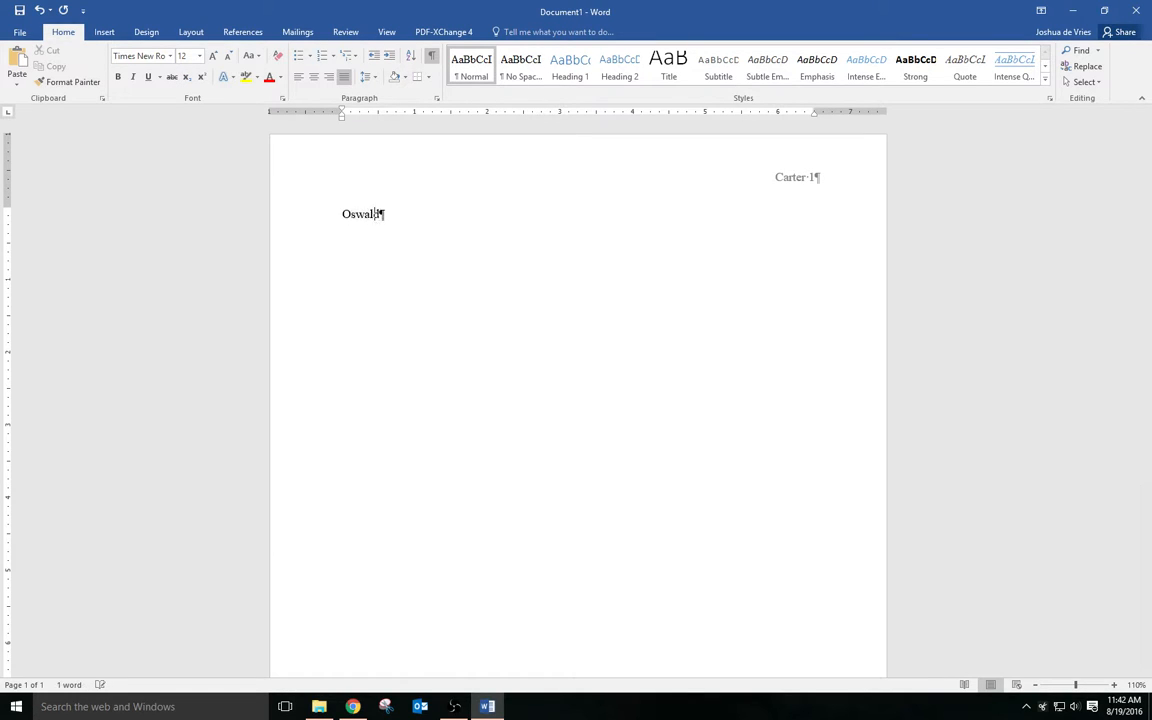
pyautogui.write(' Carter')
pyautogui.press('Return')
pyautogui.write('Ms. Ruiz')
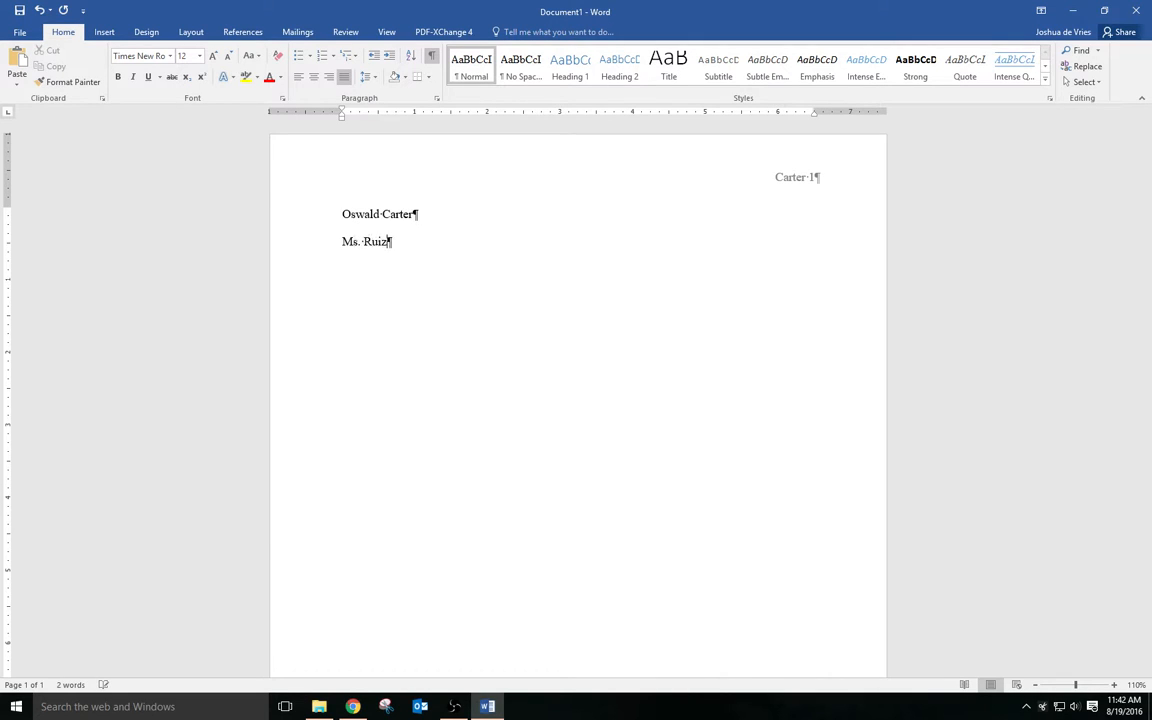
pyautogui.press('Return')
pyautogui.write('English 104')
pyautogui.press('Return')
pyautogui.write('October')
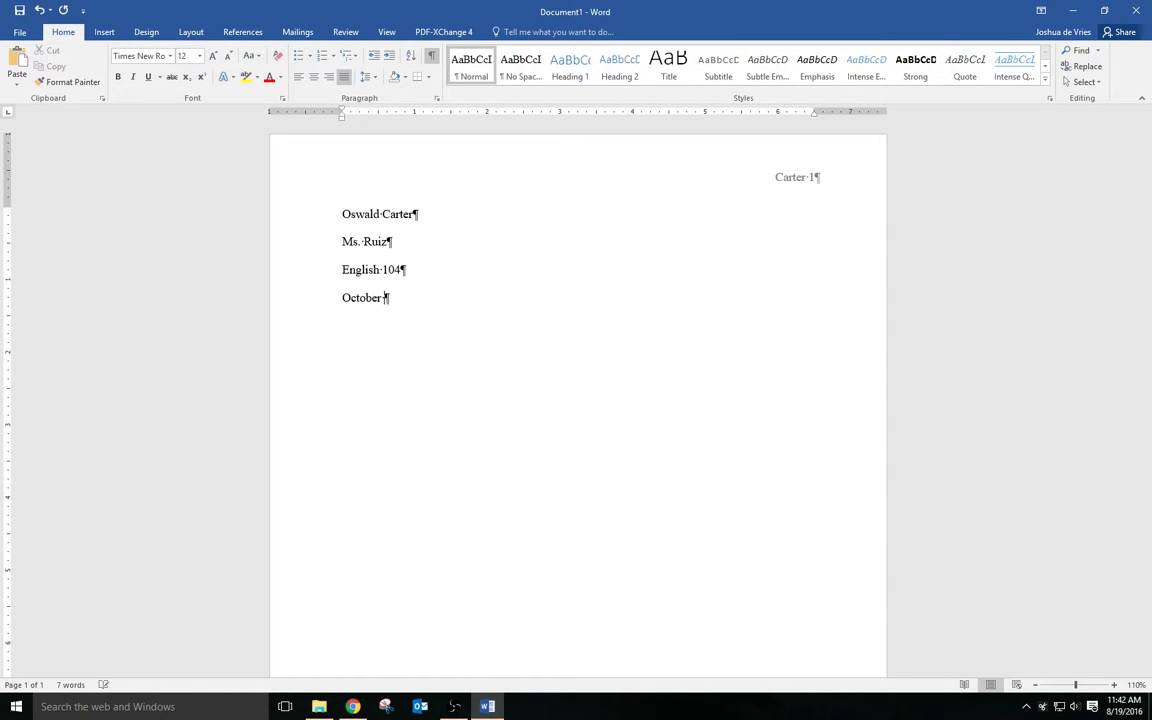
pyautogui.write(' 10, 2017')
pyautogui.press('Return')
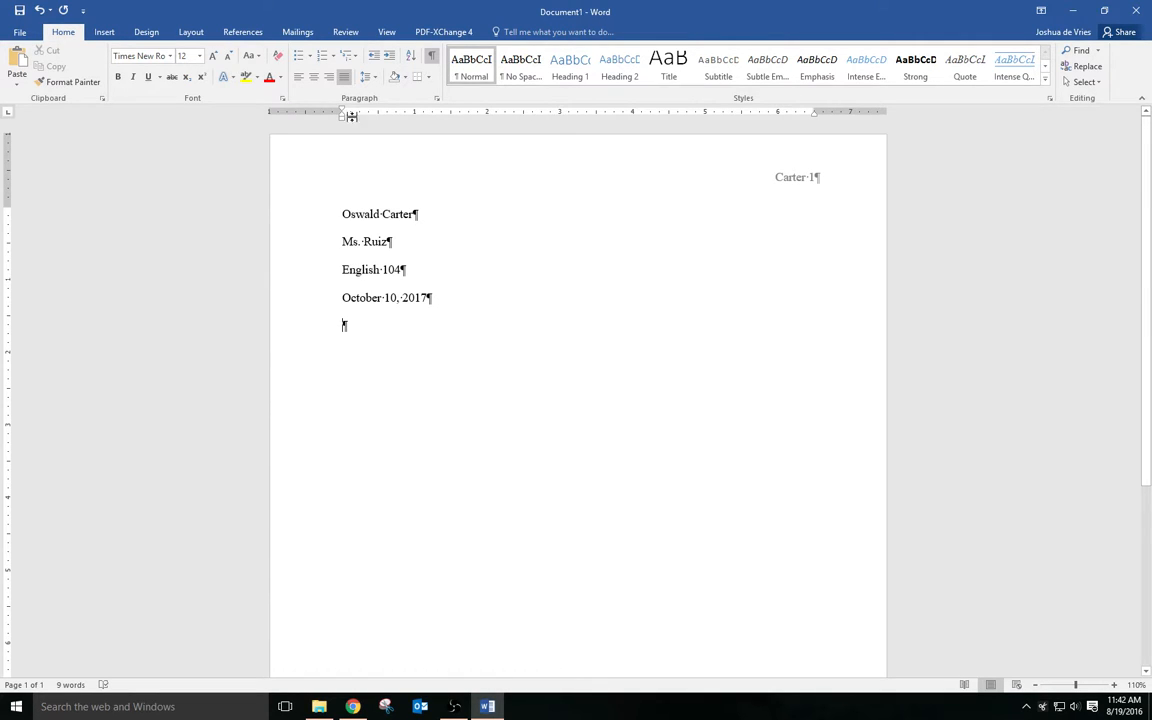
# Center the line and type the title 'Safely Using Headphones and Earbuds', then start a new line.
pyautogui.click(316, 79)
pyautogui.write('Sa')
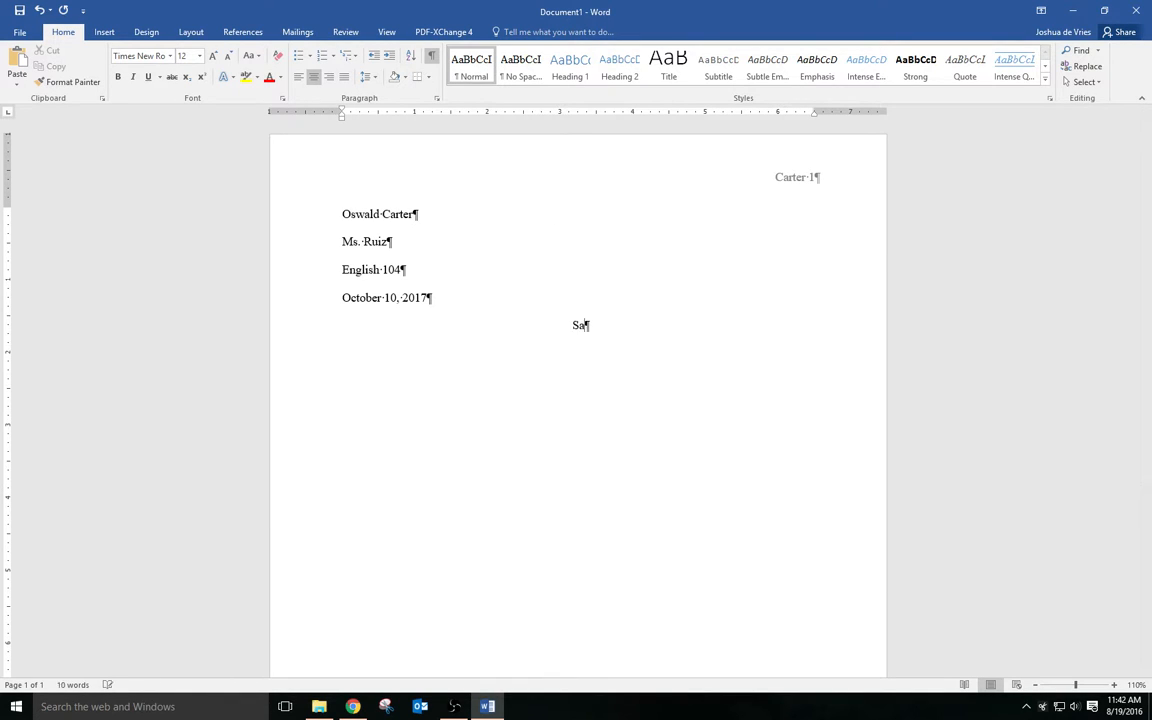
pyautogui.write('fely Using Headphones and Earbuds')
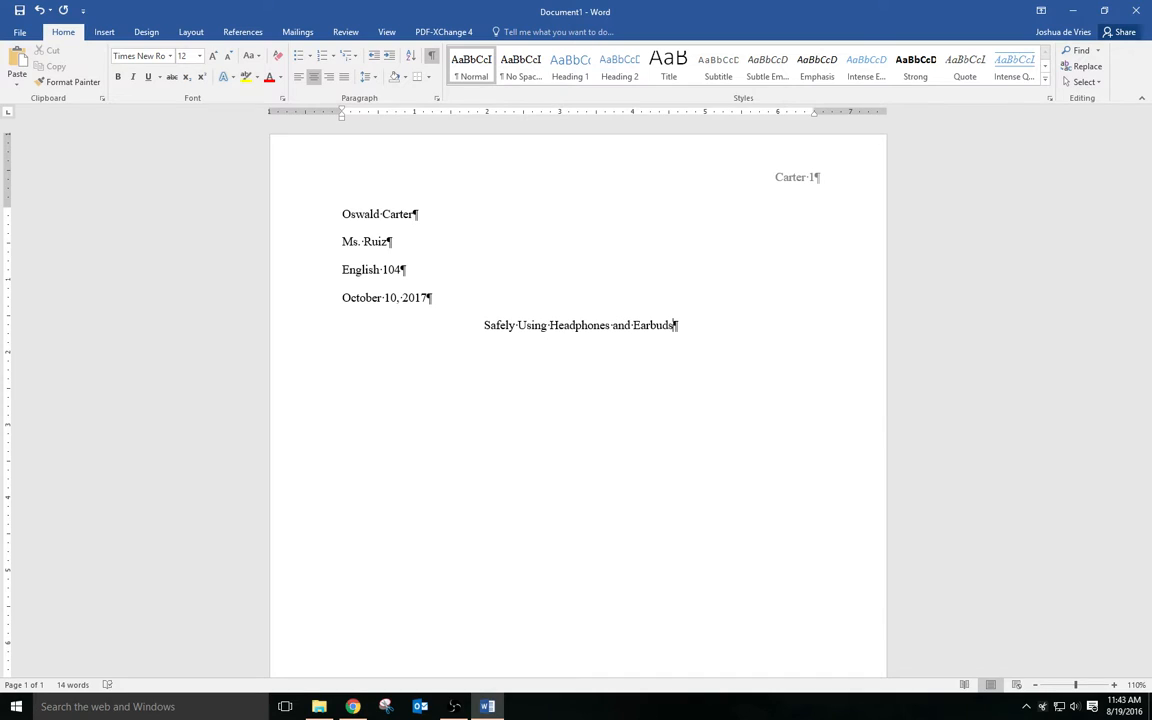
pyautogui.press('Return')
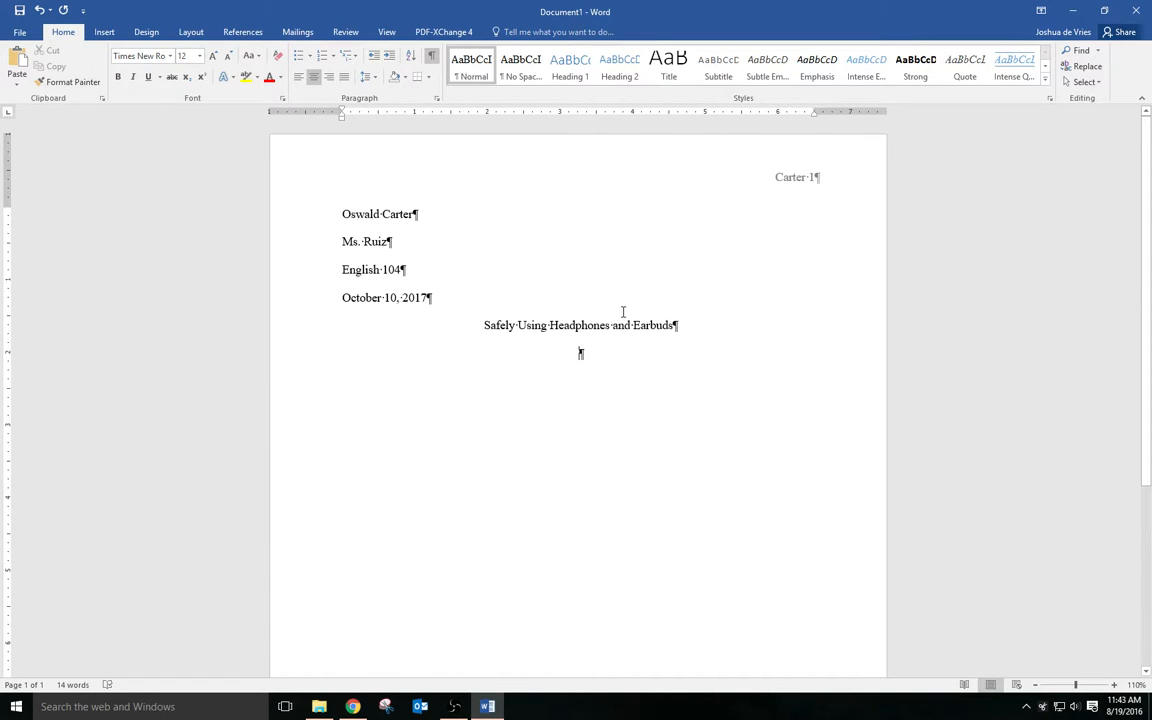
# Left-align the line below the title and set a 0.5" first-line indent on the ruler.
pyautogui.click(298, 77)
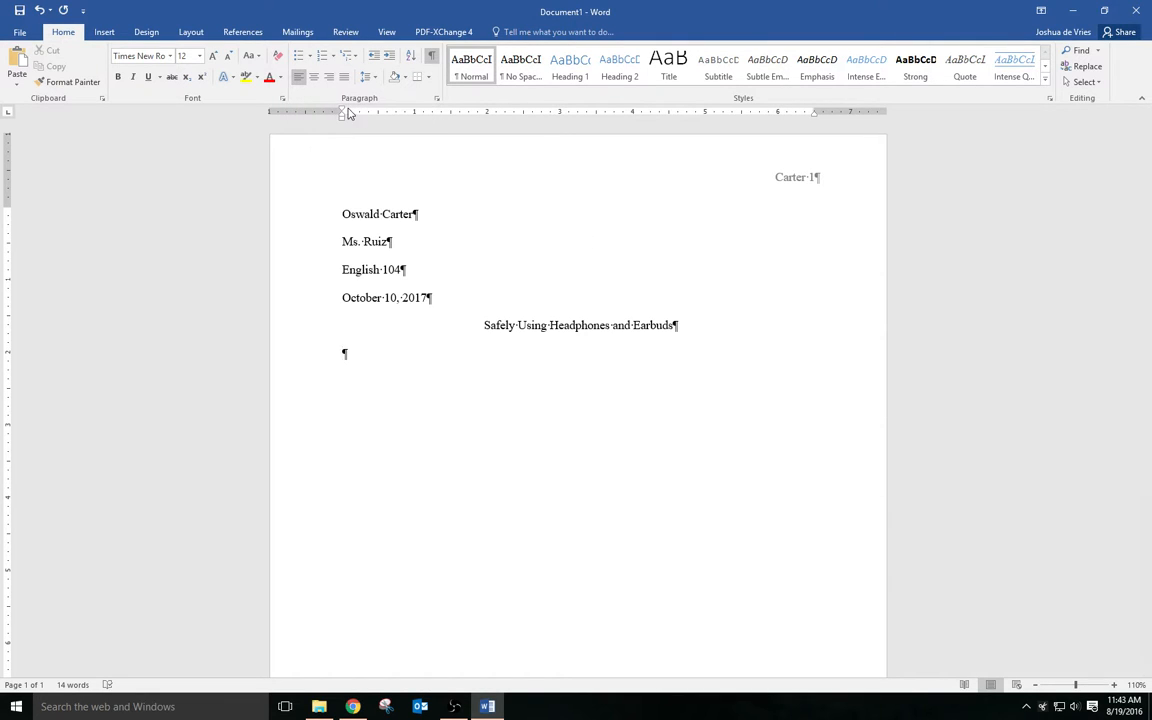
pyautogui.moveTo(342, 111); pyautogui.dragTo(379, 112)
# Type the first body paragraph's opening about listening through headphones or earbuds and where headphones sit.
pyautogui.write('People often list')
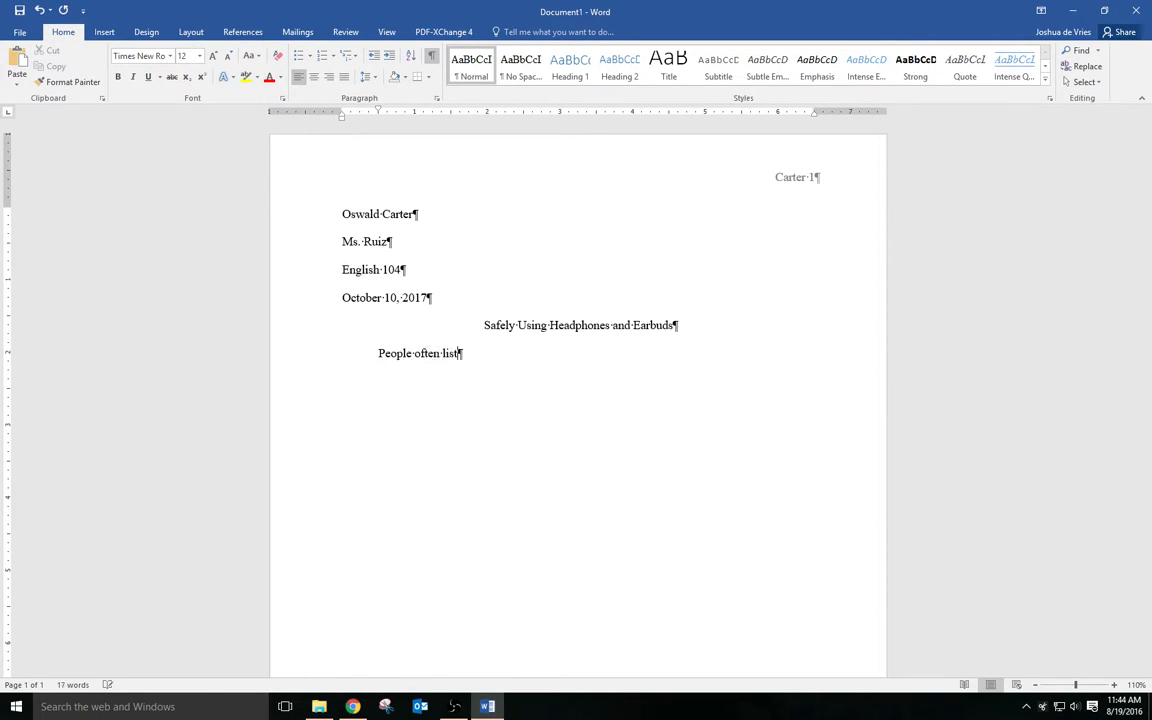
pyautogui.write('en to sound from their c')
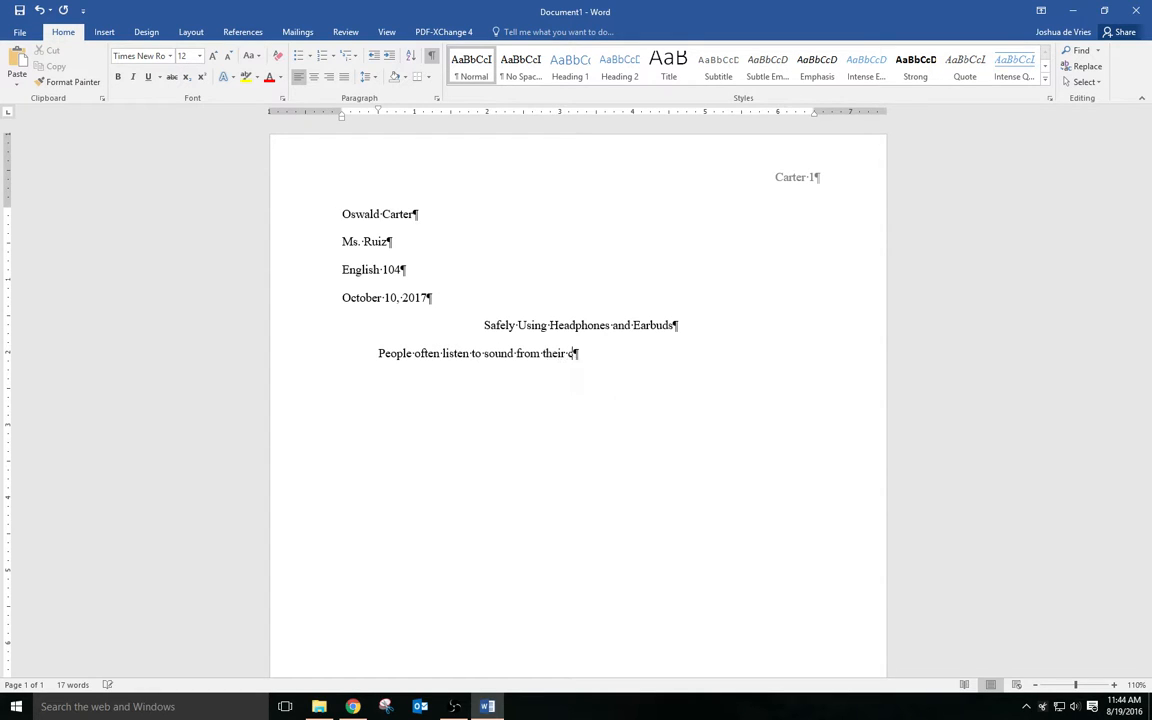
pyautogui.write('omputers or portable devices')
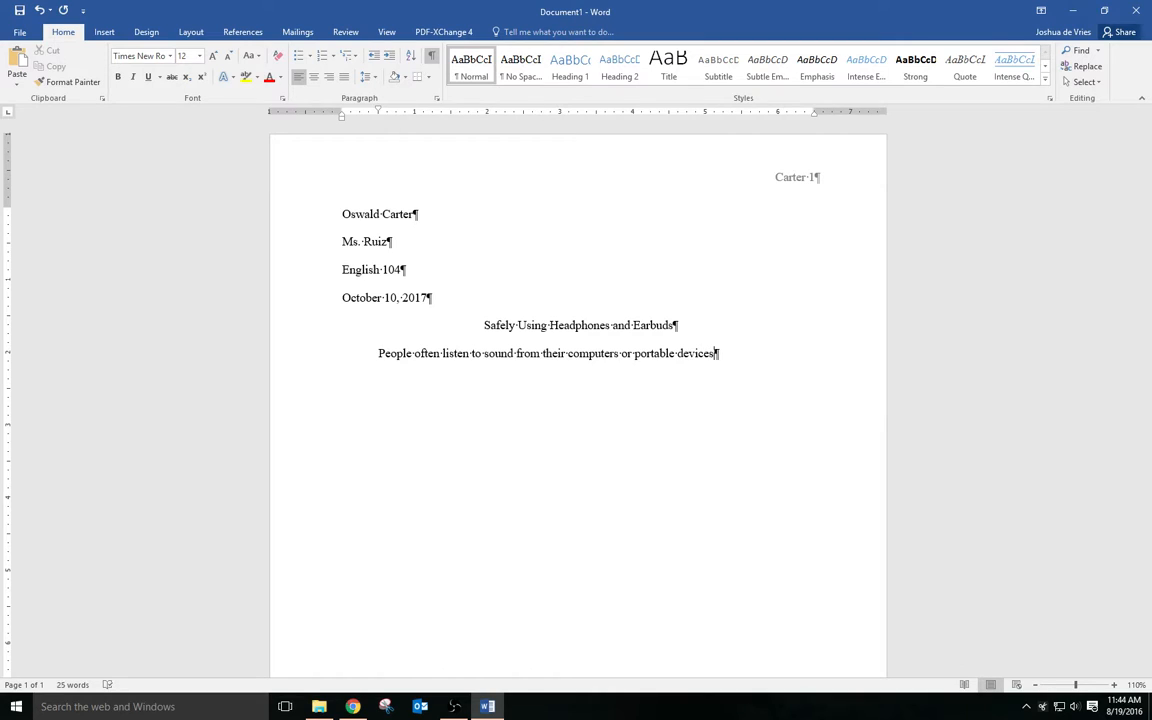
pyautogui.write(' through headphones or earbuds.')
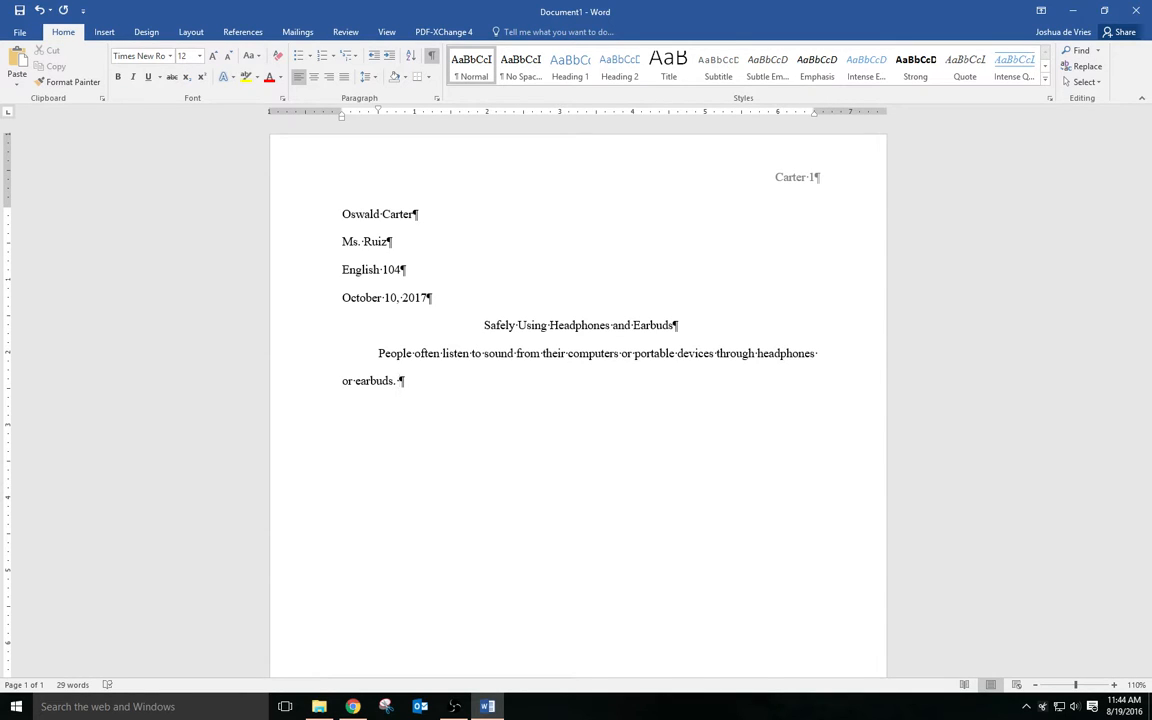
pyautogui.write('Headphones cover or are p')
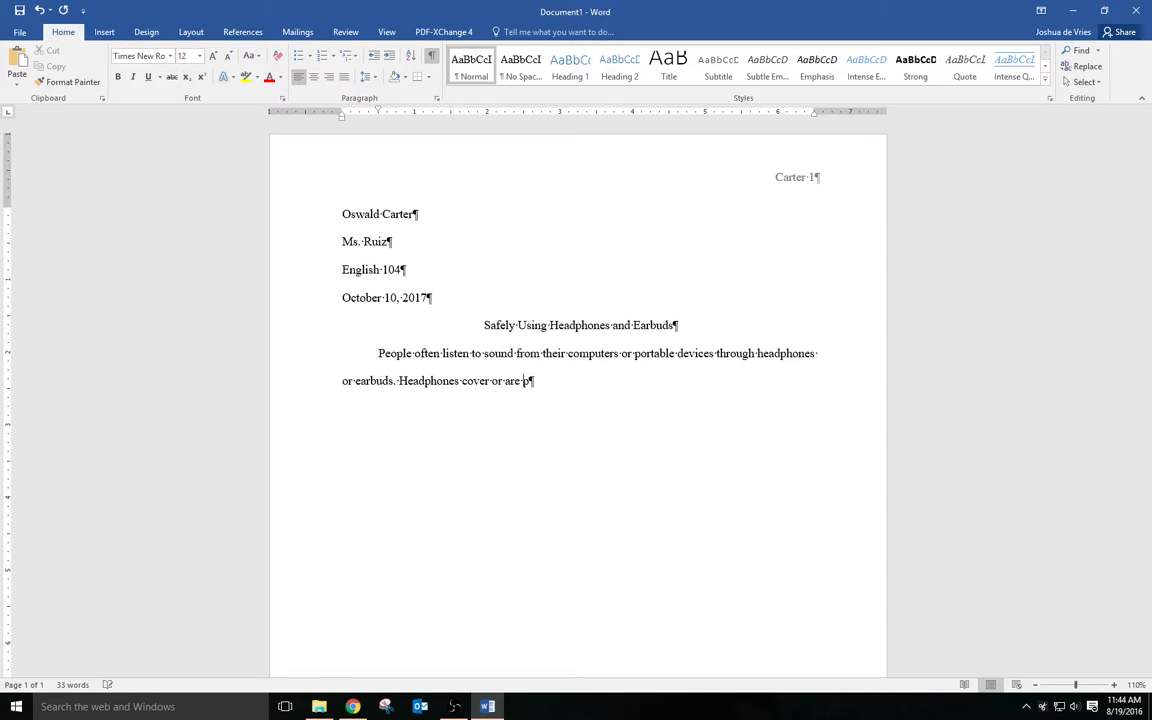
pyautogui.write('laced outside ')
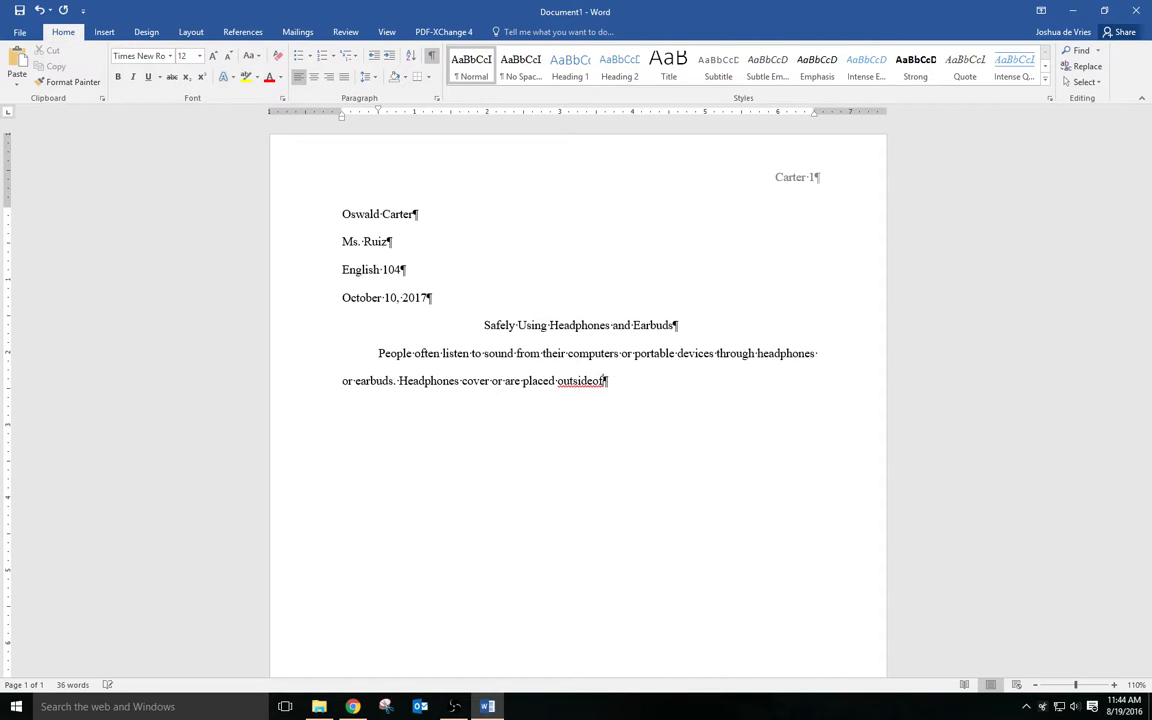
pyautogui.write('of the')
pyautogui.press('BackSpace')
pyautogui.press('BackSpace')
pyautogui.write('eh')
# Correct 'teh' to 'the' and finish the sentence: earbuds rest inside the ear canal.
pyautogui.rightClick(615, 382)
pyautogui.click(654, 397)
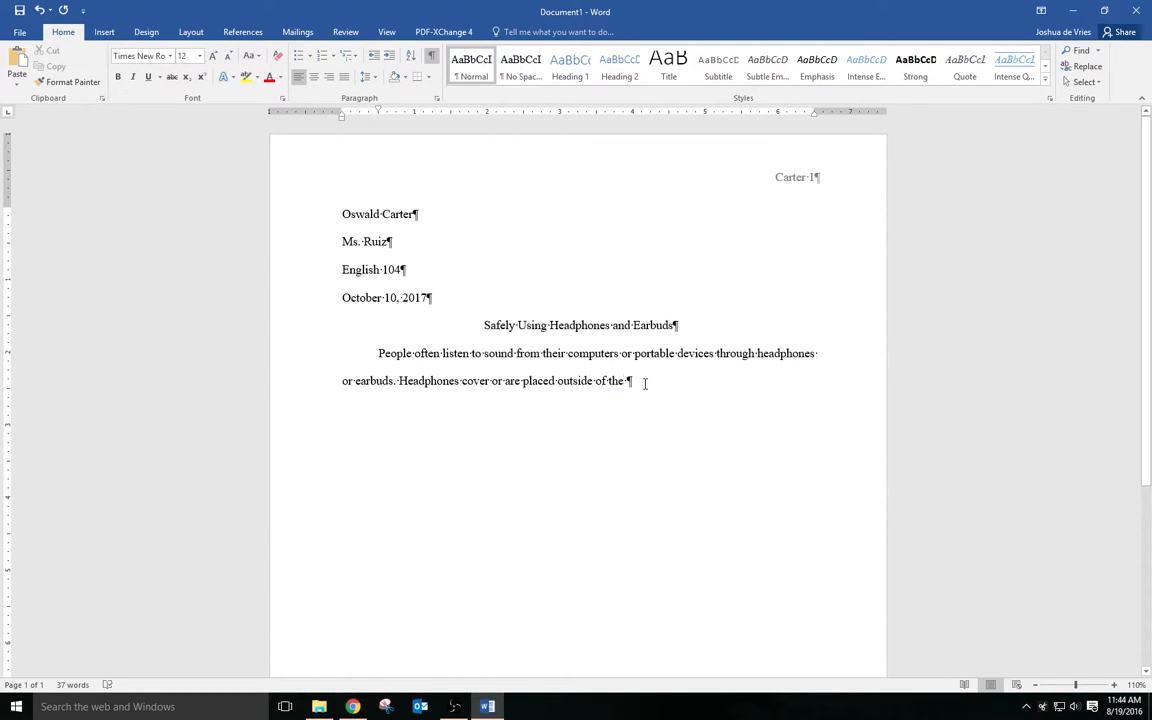
pyautogui.write('eat,')
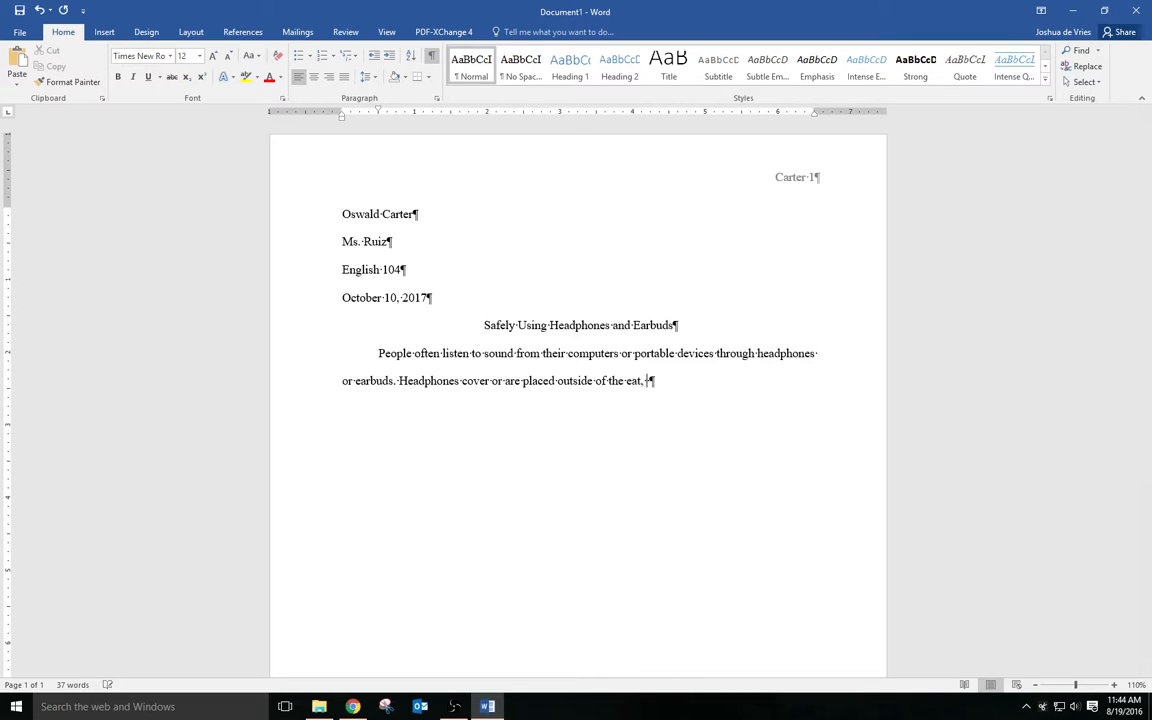
pyautogui.press('BackSpace')
pyautogui.press('BackSpace')
pyautogui.press('BackSpace')
pyautogui.write('r,  whereas earbuds r')
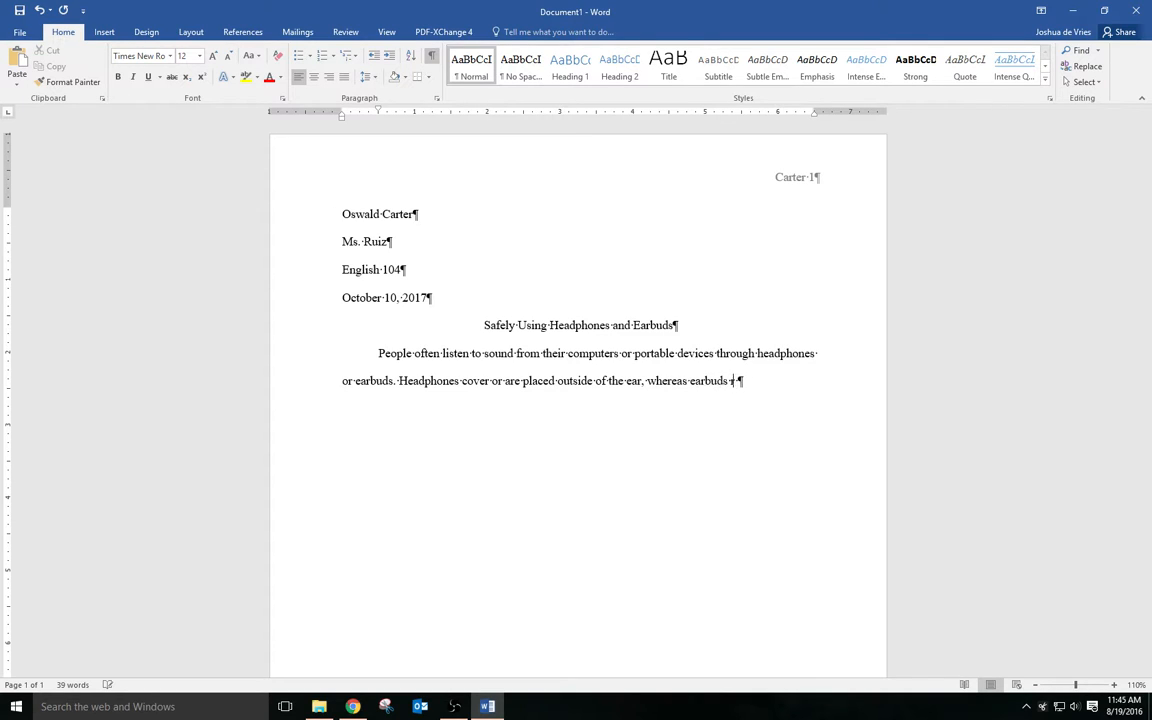
pyautogui.write('est inside the ear cana')
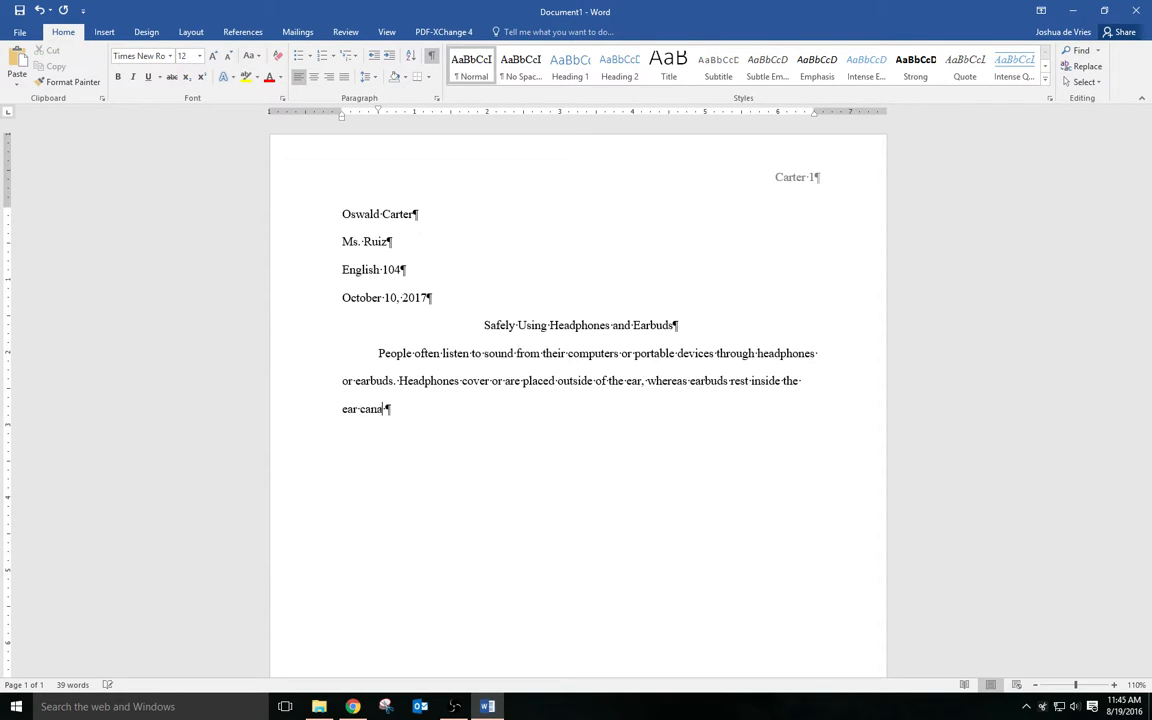
pyautogui.write('l.')
# Go to AutoCorrect Options from the Proofing page of Word Options.
pyautogui.click(22, 33)
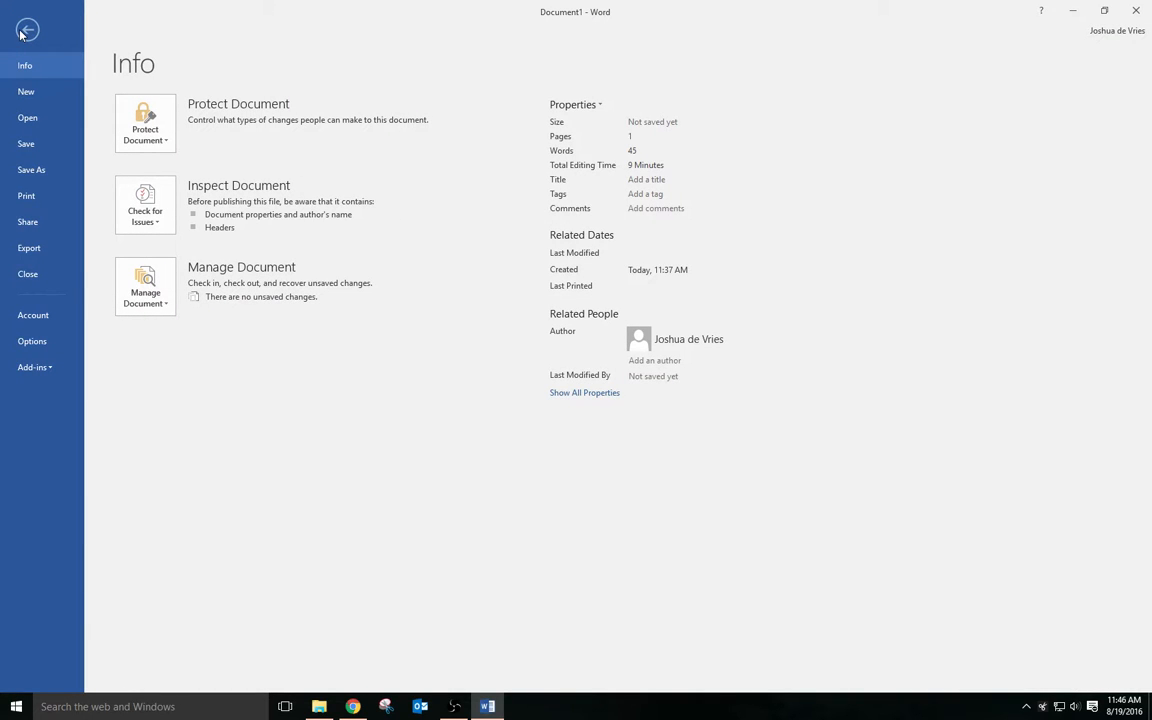
pyautogui.click(38, 350)
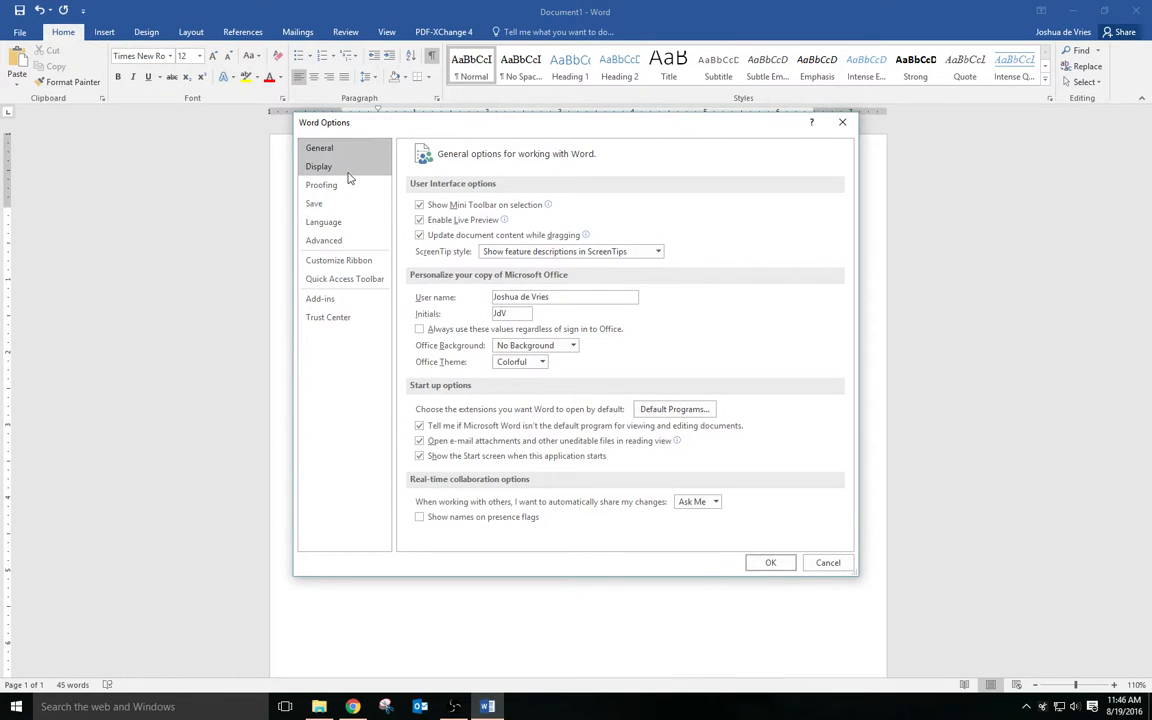
pyautogui.click(345, 187)
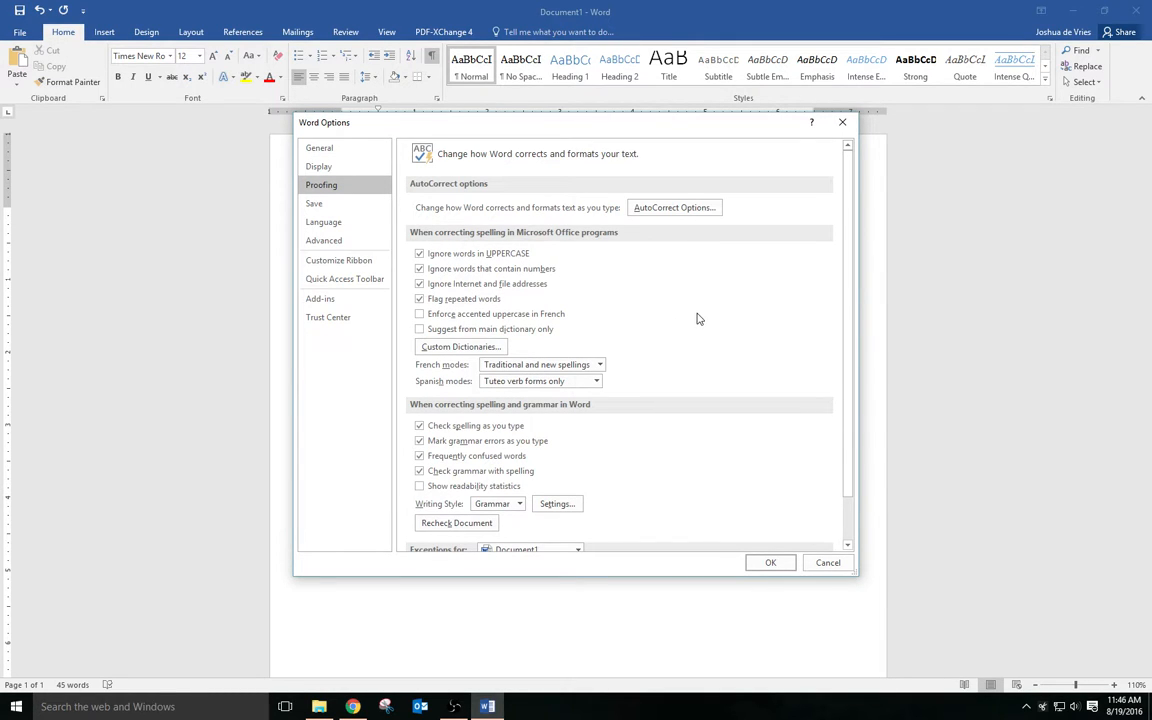
pyautogui.click(667, 209)
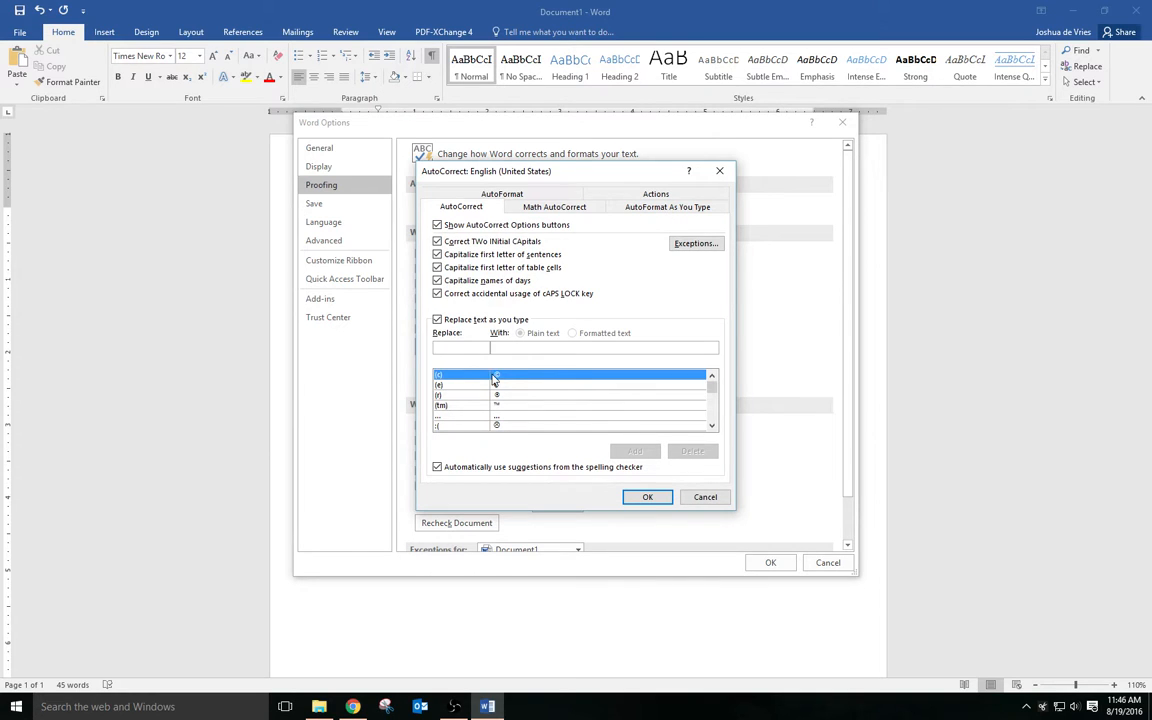
pyautogui.moveTo(710, 386); pyautogui.dragTo(714, 411)
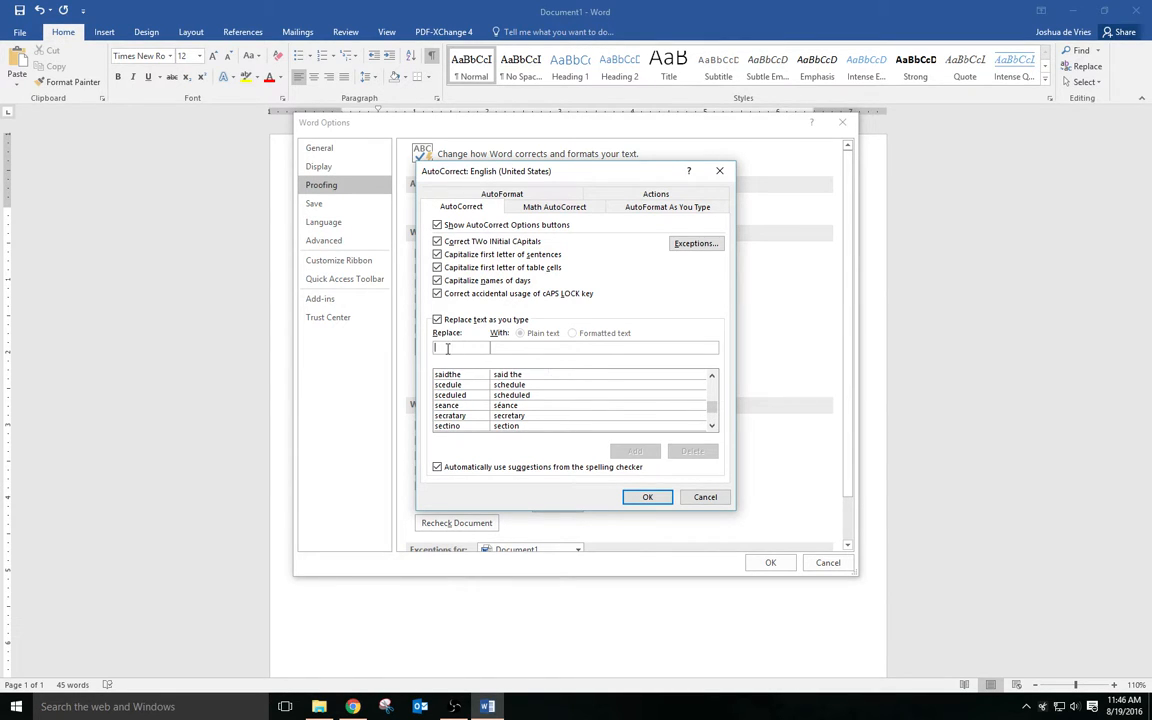
# Add an AutoCorrect entry replacing 'comptuer' with 'computer' and close AutoCorrect.
pyautogui.write('compt')
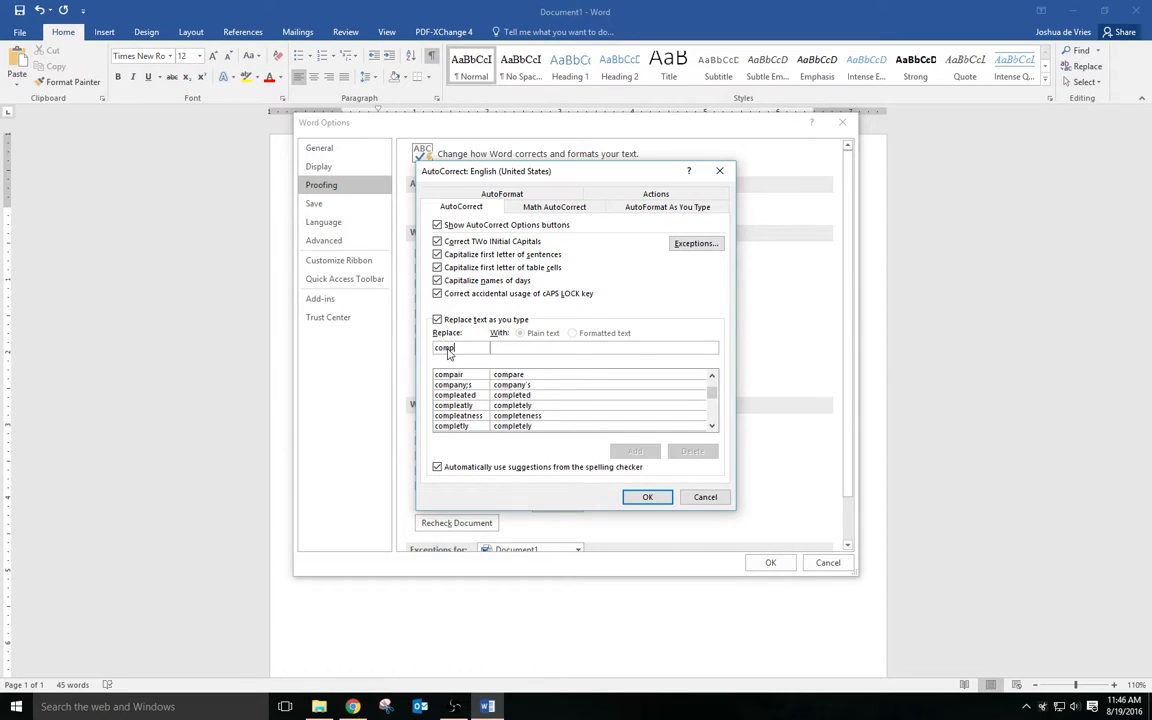
pyautogui.write('uer')
pyautogui.press('Tab')
pyautogui.write('compou')
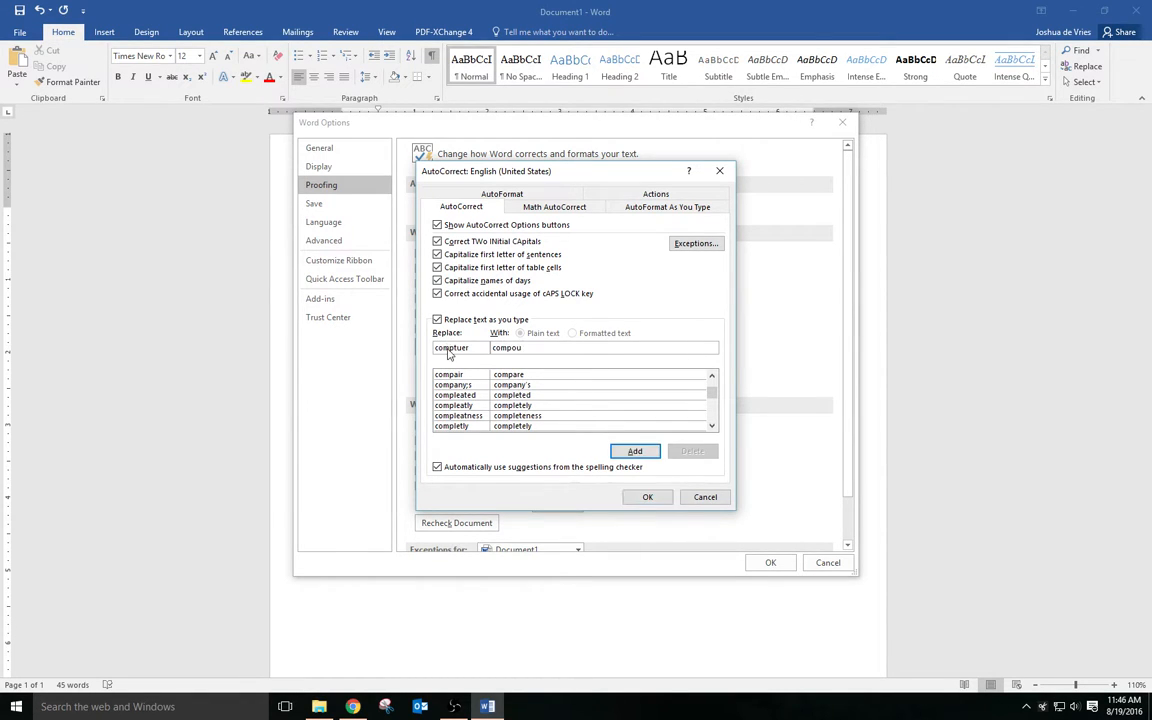
pyautogui.press('BackSpace')
pyautogui.press('BackSpace')
pyautogui.write('uter')
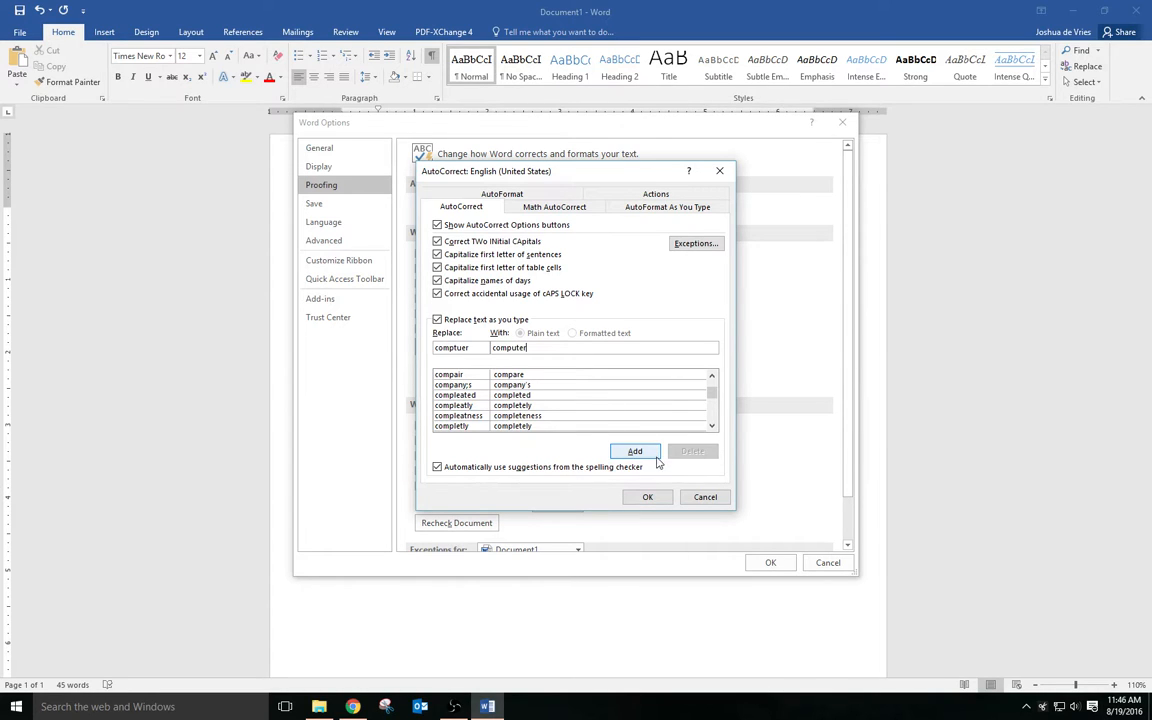
pyautogui.click(652, 453)
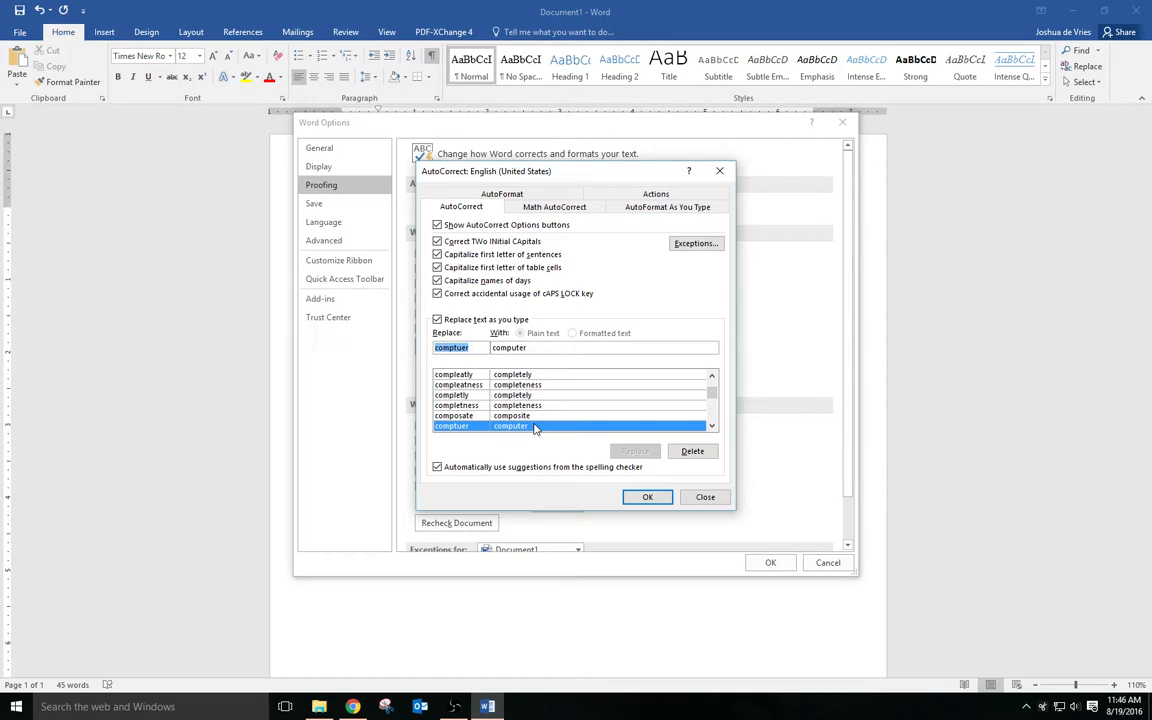
pyautogui.click(648, 498)
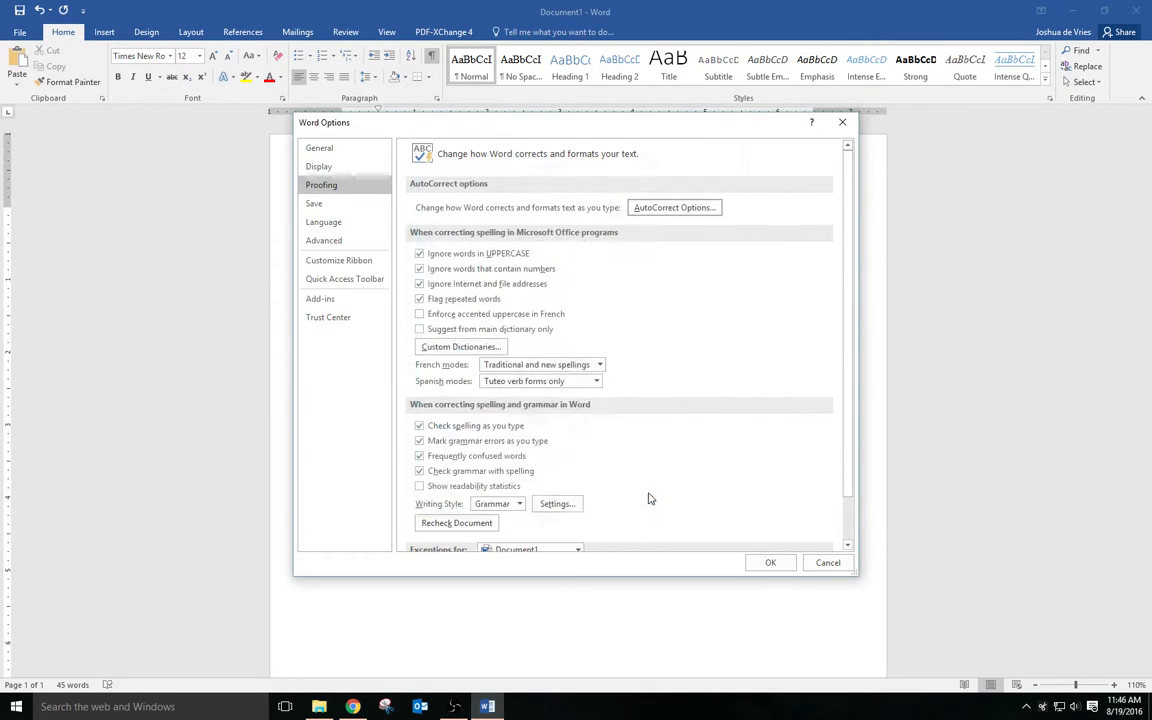
# Back in the essay, add sentences on private listening, permanent hearing loss, and protective device quality and volume.
pyautogui.click(770, 563)
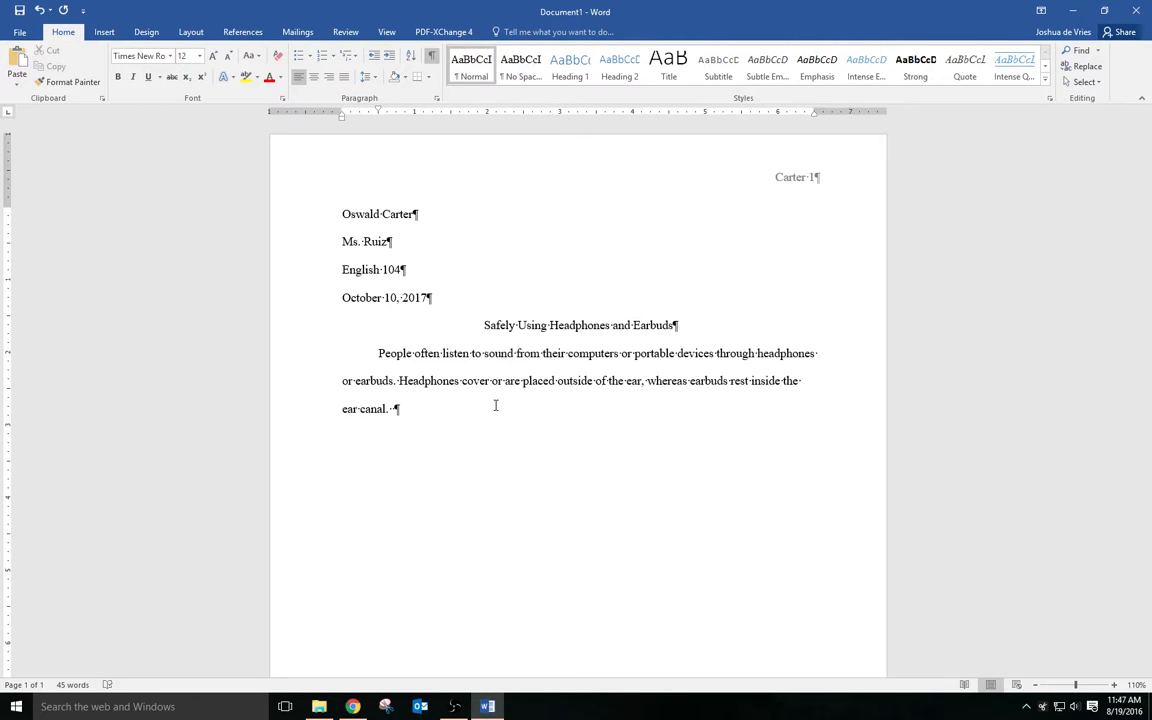
pyautogui.write('With these listening devices, only the indiv')
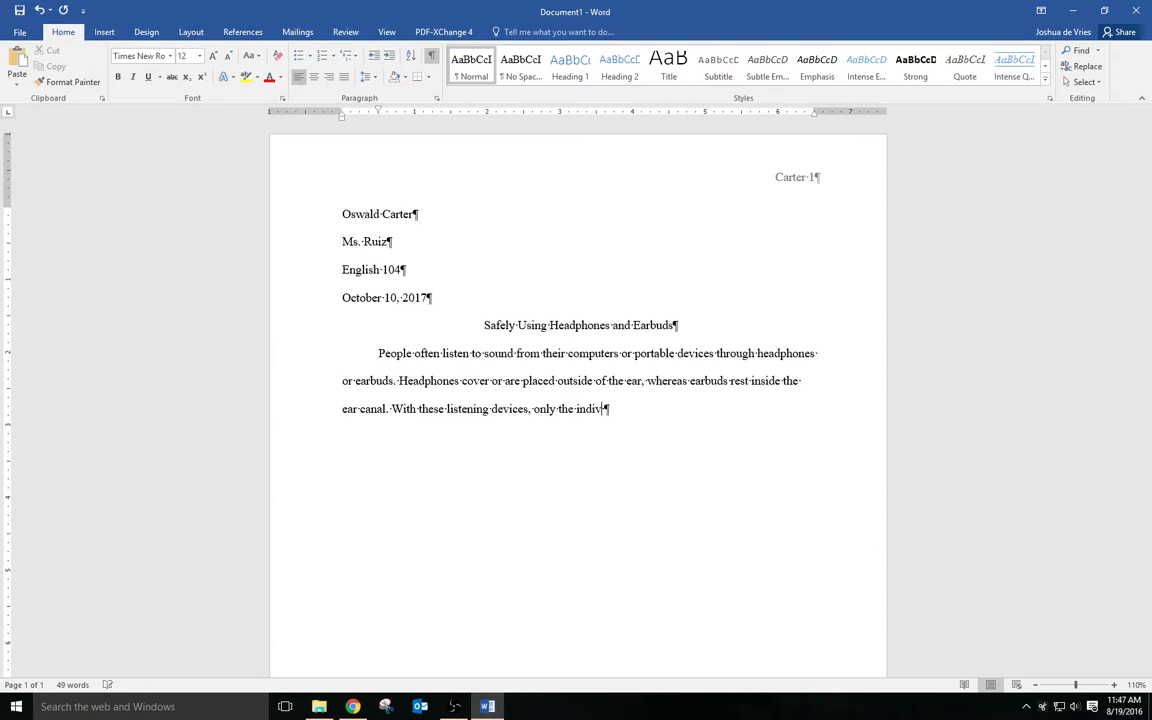
pyautogui.write('idual wearing the device hears the s')
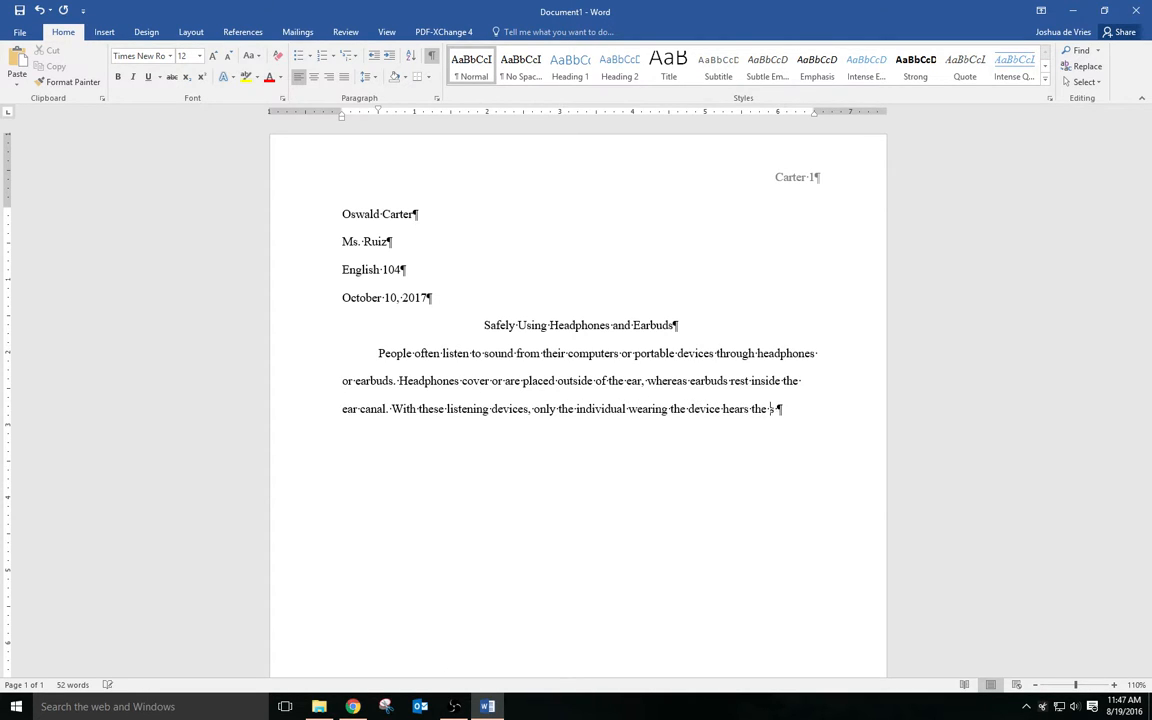
pyautogui.press('BackSpace')
pyautogui.write('sould. ')
pyautogui.write('Using headphones or e')
pyautogui.write('arbuds')
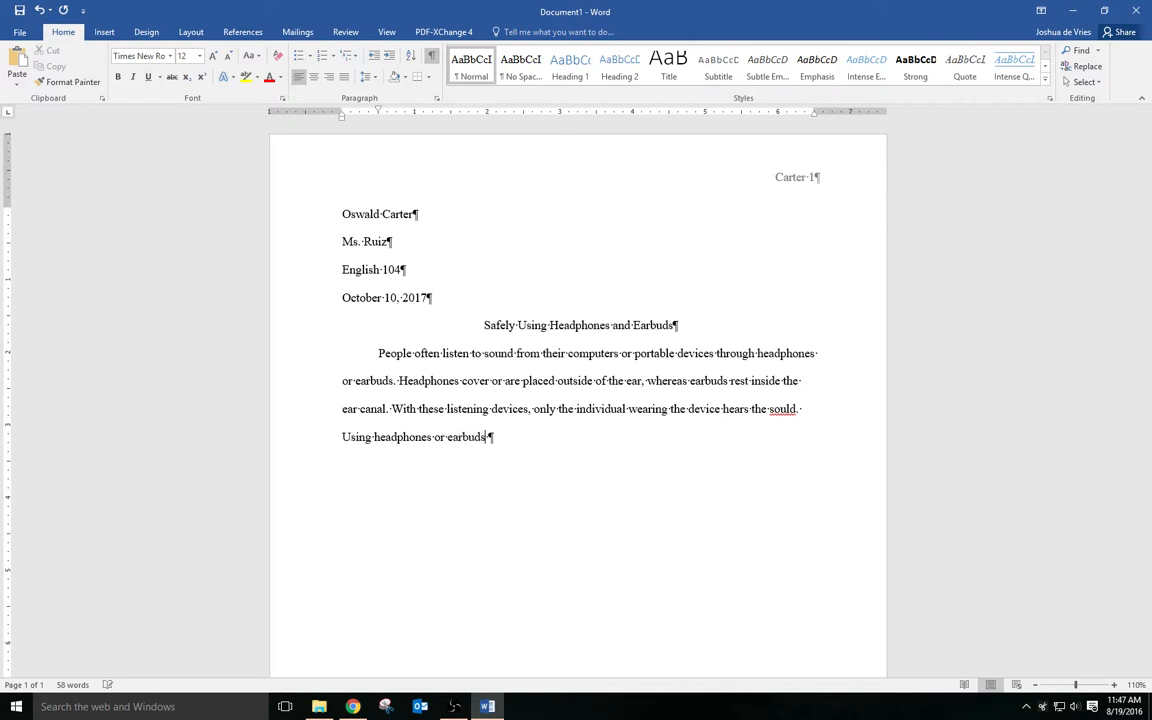
pyautogui.write(' inproperly can lead to permane')
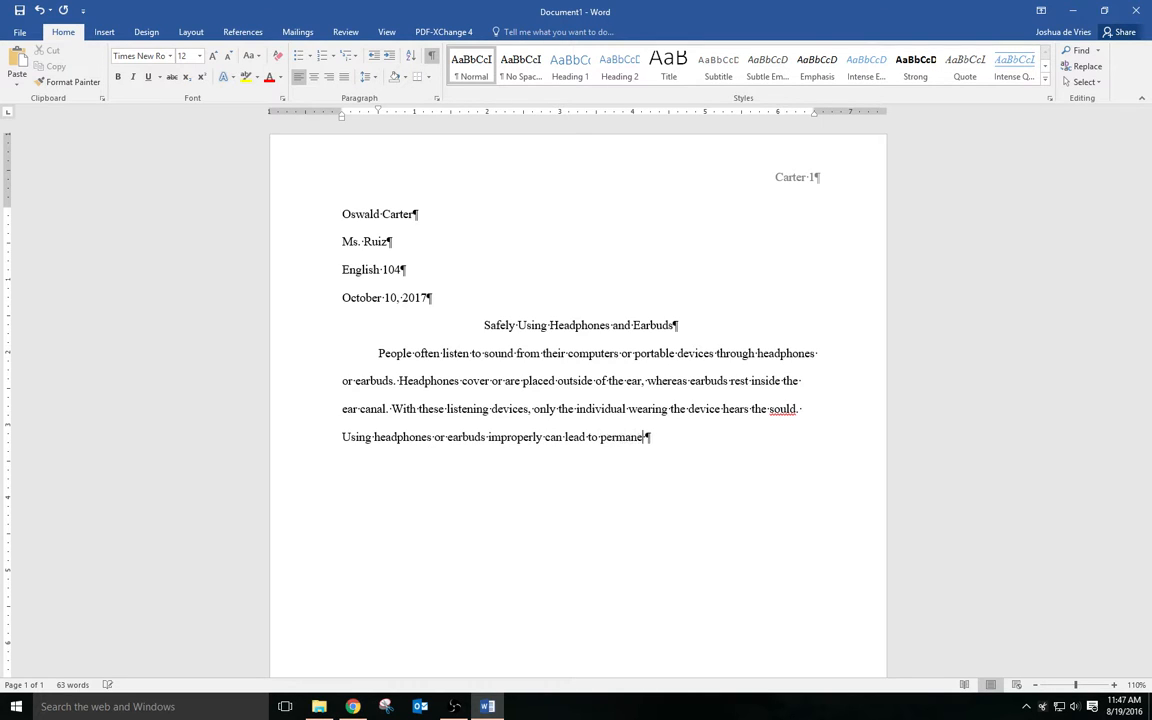
pyautogui.write('nt hearing loss. Items that may p')
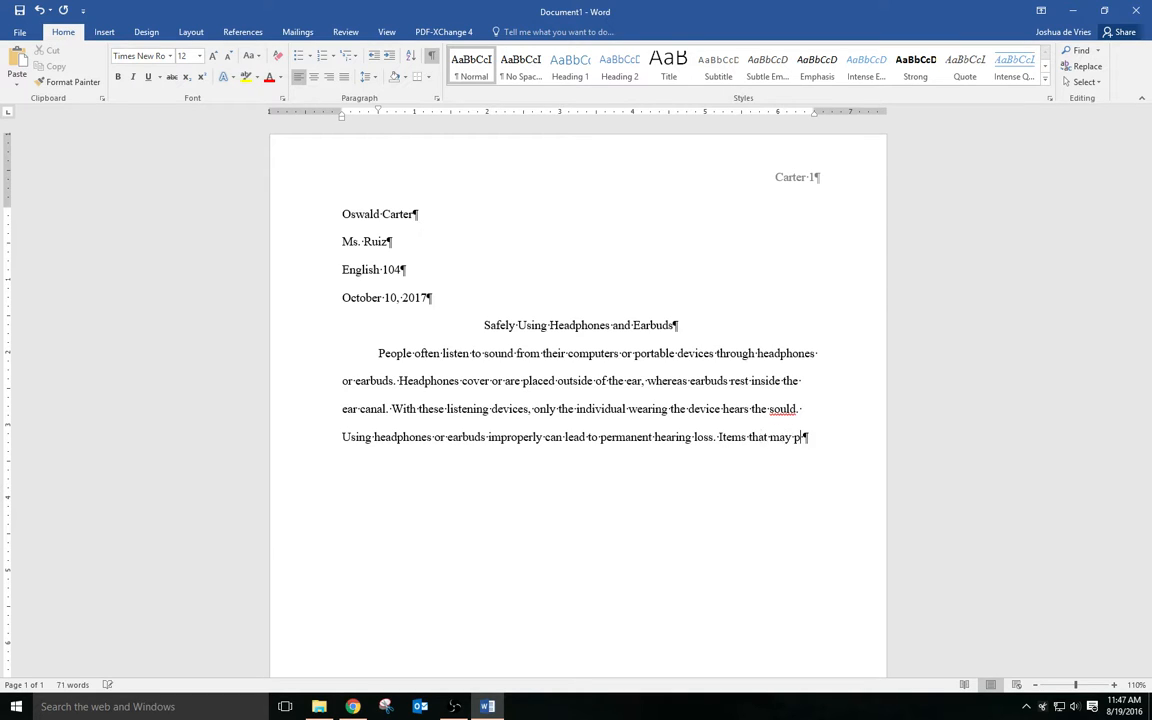
pyautogui.write('rotect hearing inc')
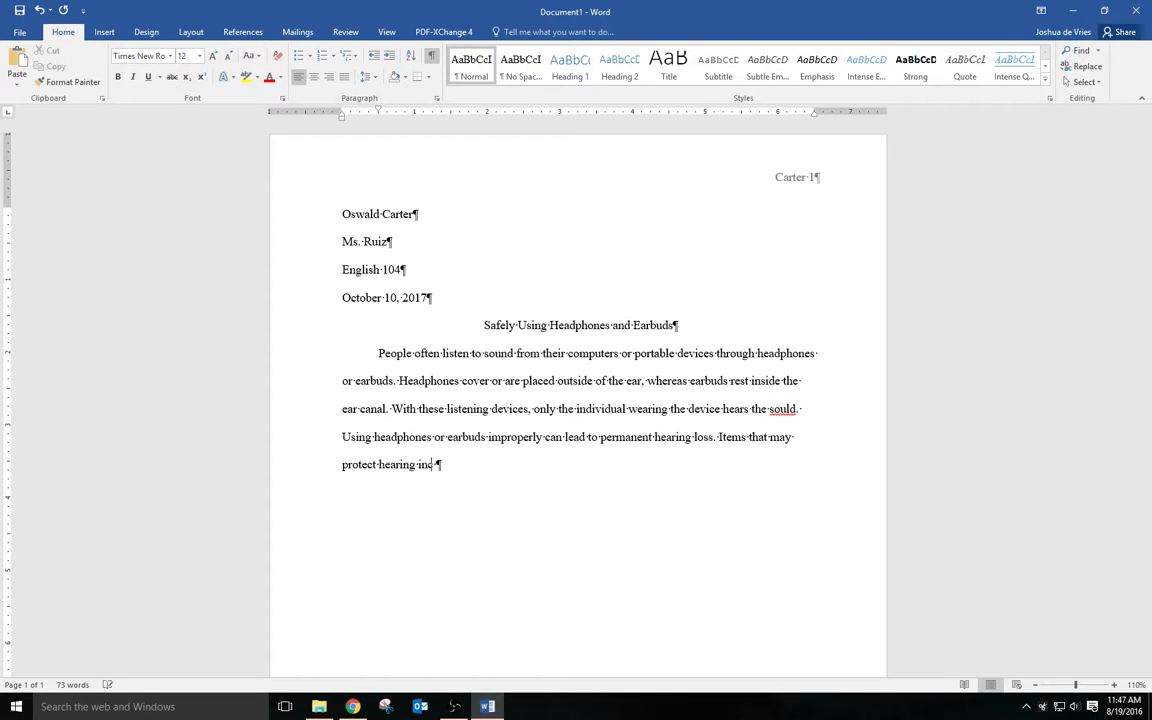
pyautogui.write('lude quality of these devices and')
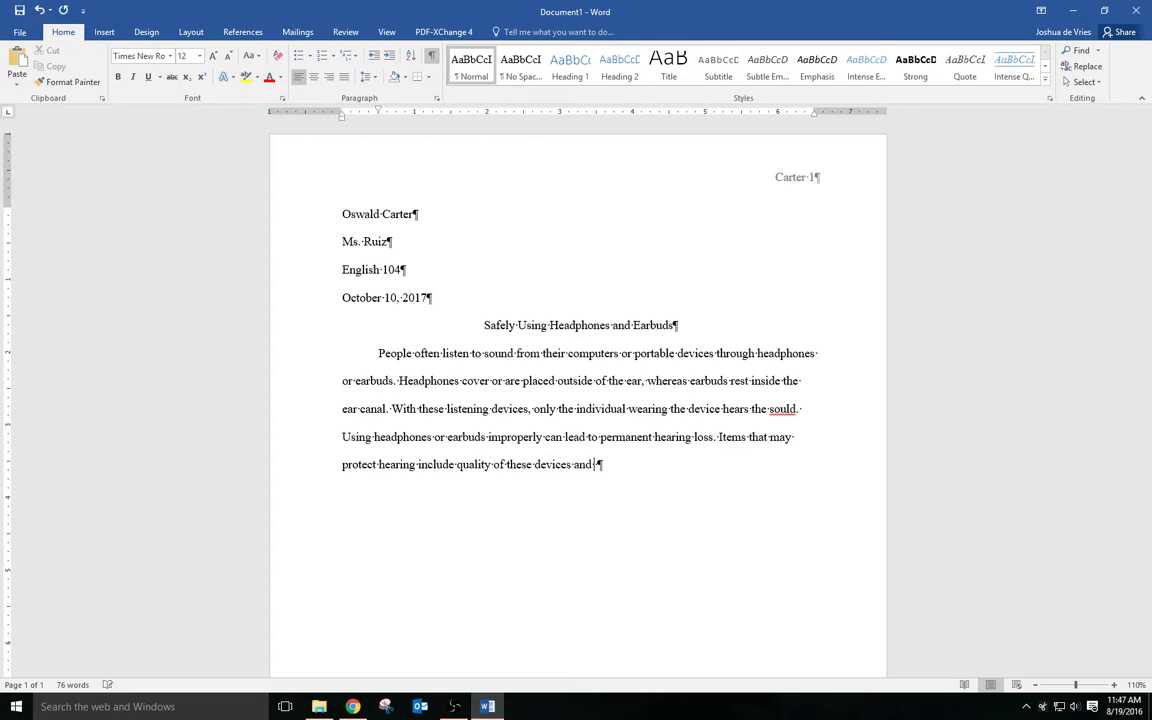
pyautogui.write(' volume levels.')
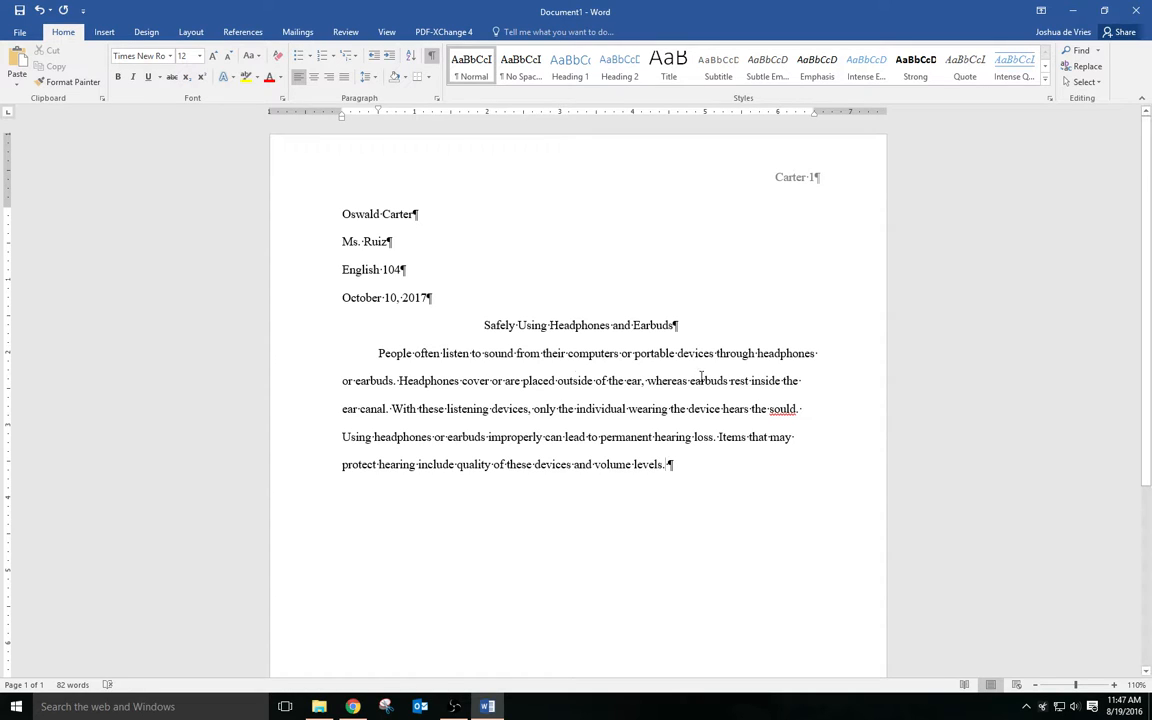
pyautogui.rightClick(784, 409)
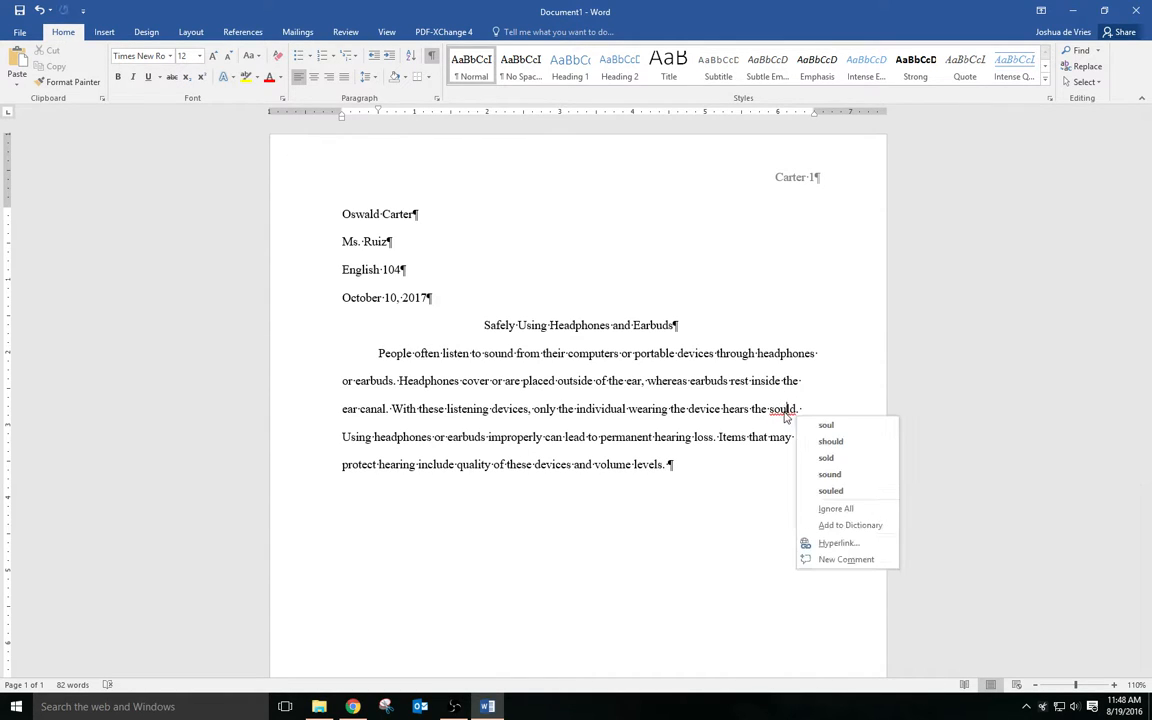
pyautogui.click(829, 475)
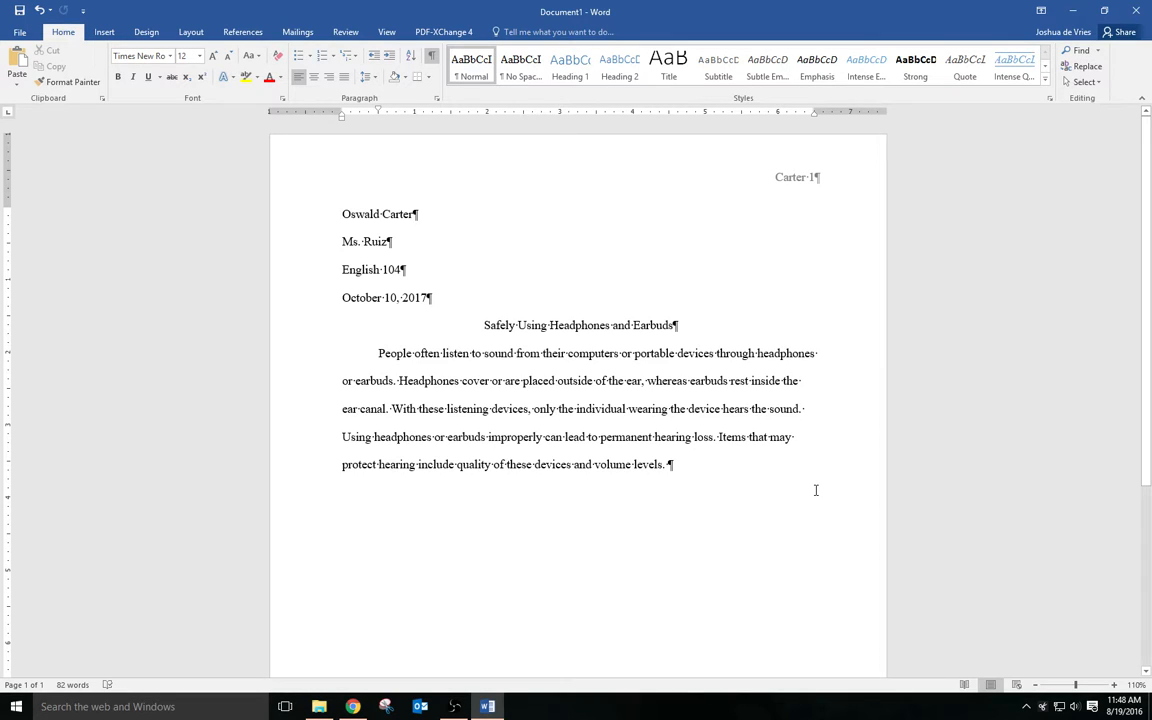
pyautogui.click(38, 10)
pyautogui.click(671, 467)
# Write a second body paragraph: better headphones and earbuds let wearers listen at a lower volume.
pyautogui.press('Return')
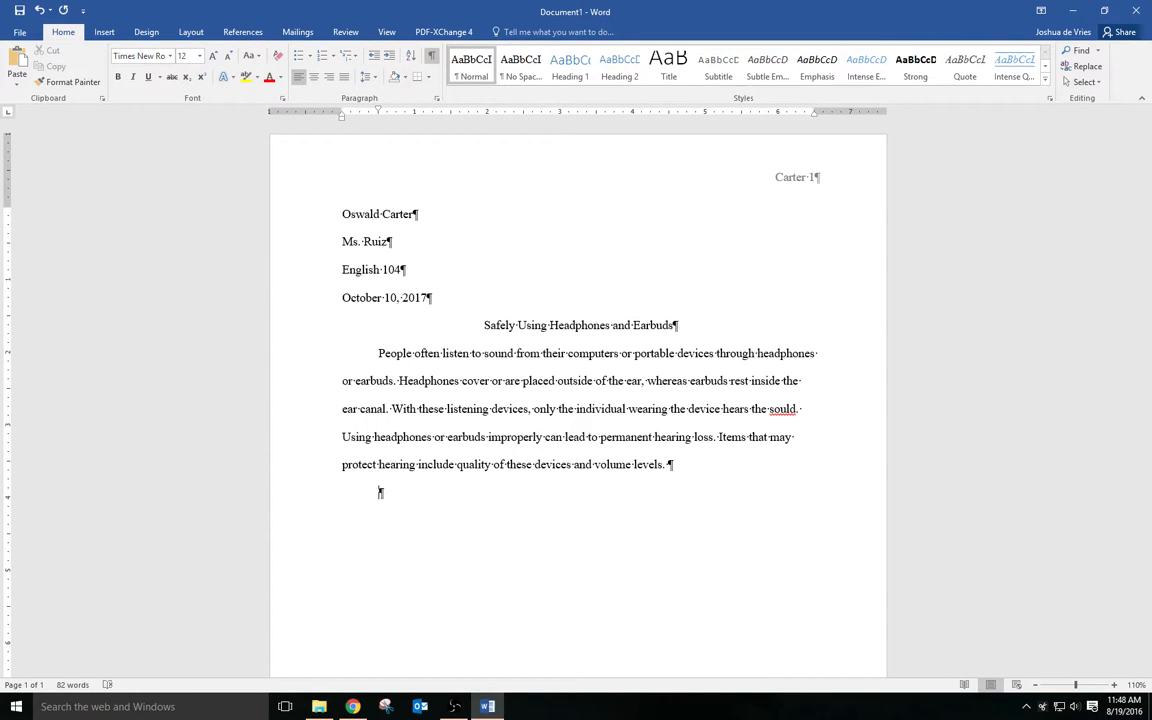
pyautogui.write('The features of certain headphones and ear')
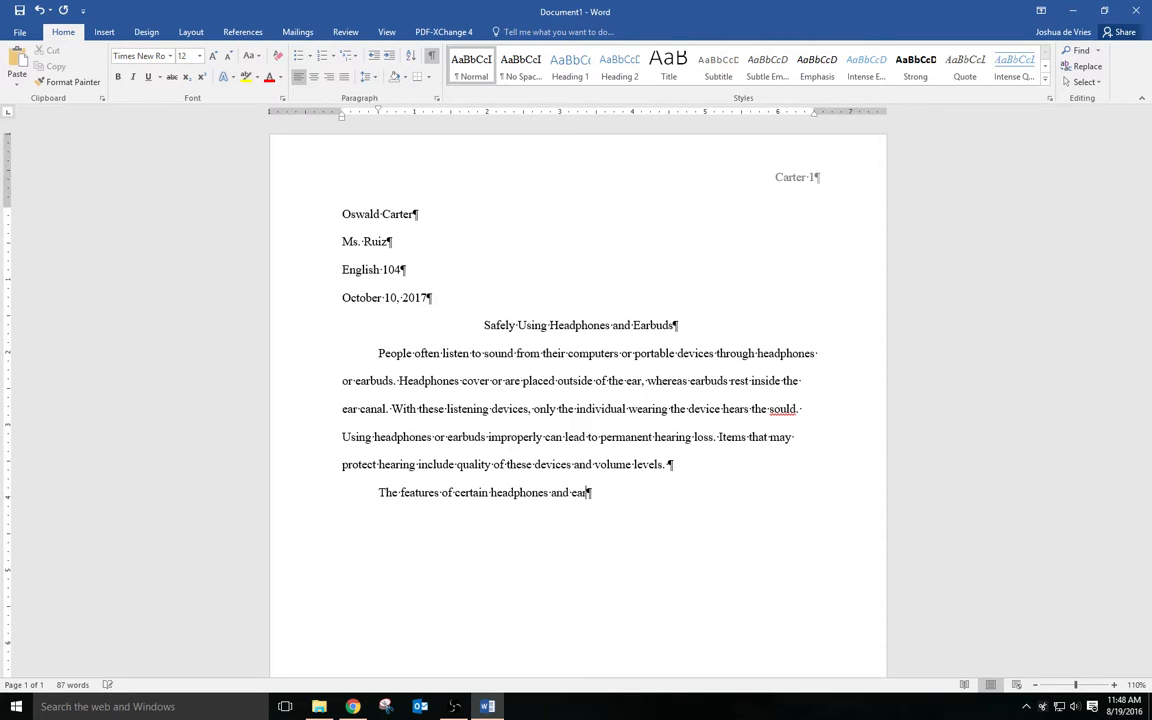
pyautogui.write('buds can help to p')
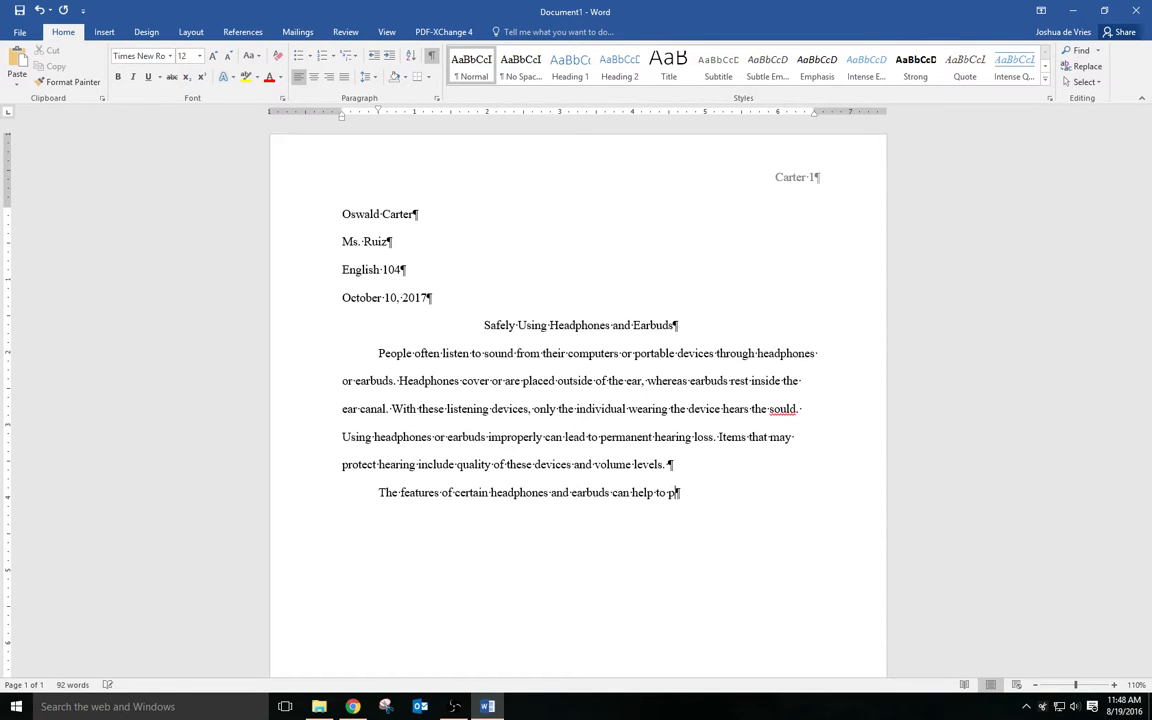
pyautogui.write('revent hearing loss. ')
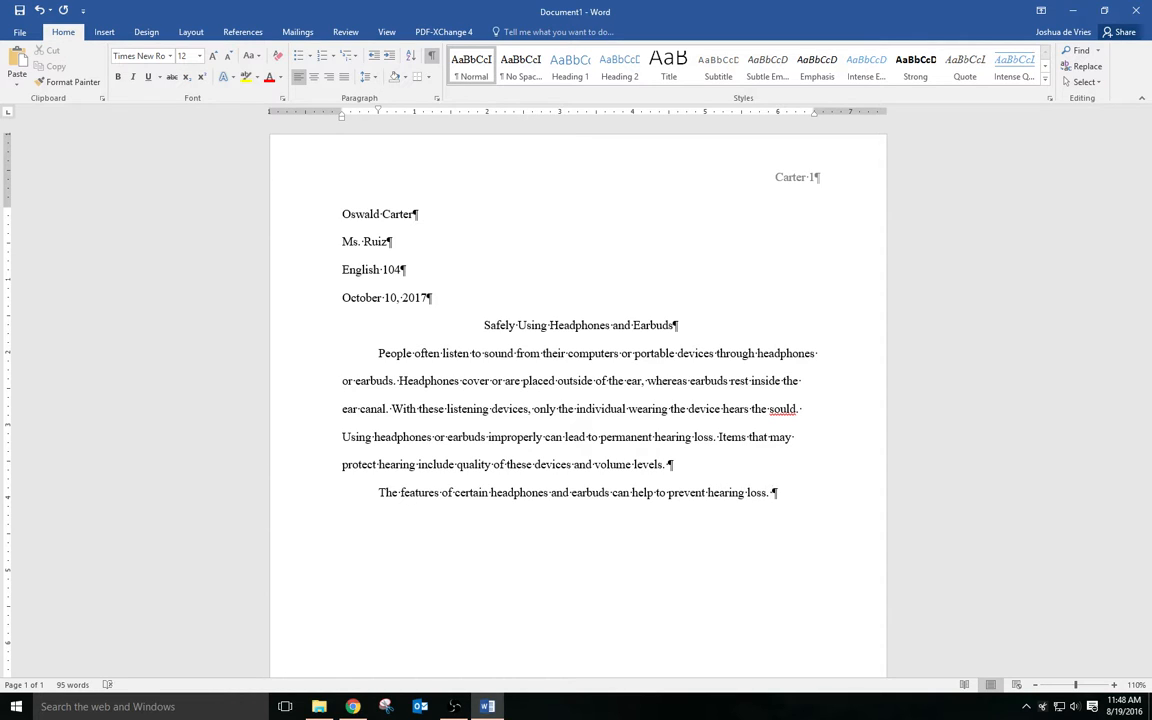
pyautogui.write('Higher-qua')
pyautogui.write('lity ')
pyautogui.write('headphones and ')
pyautogui.write('ear')
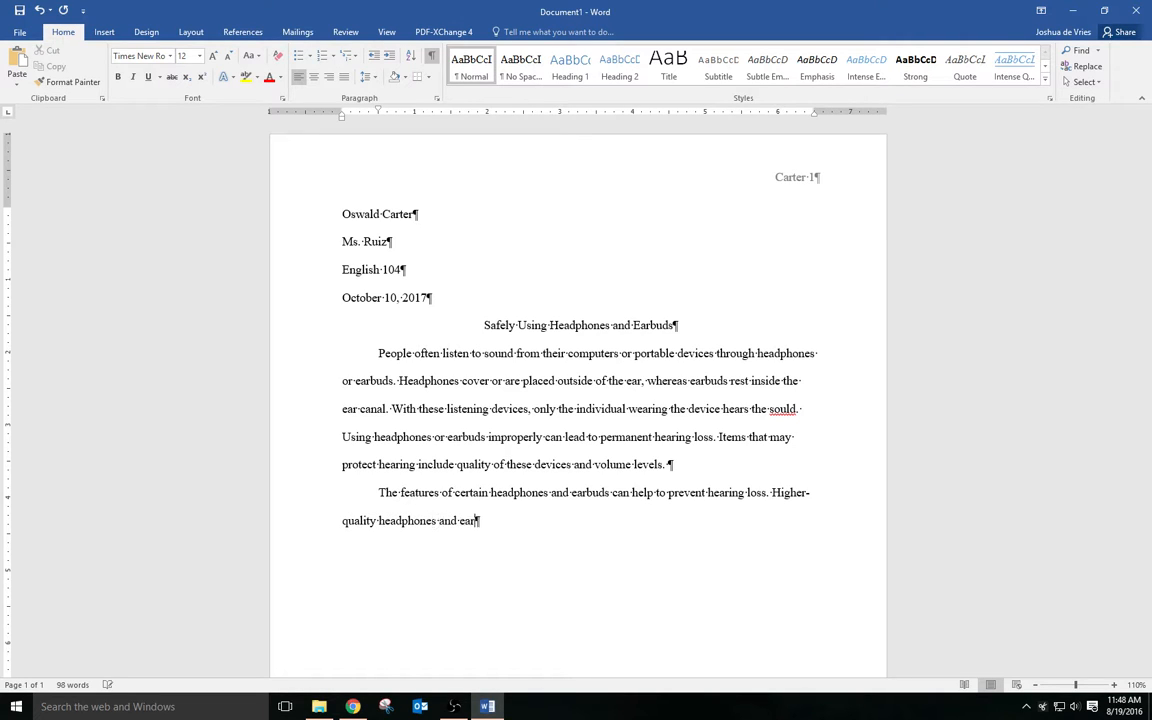
pyautogui.write('buds tend to produce a')
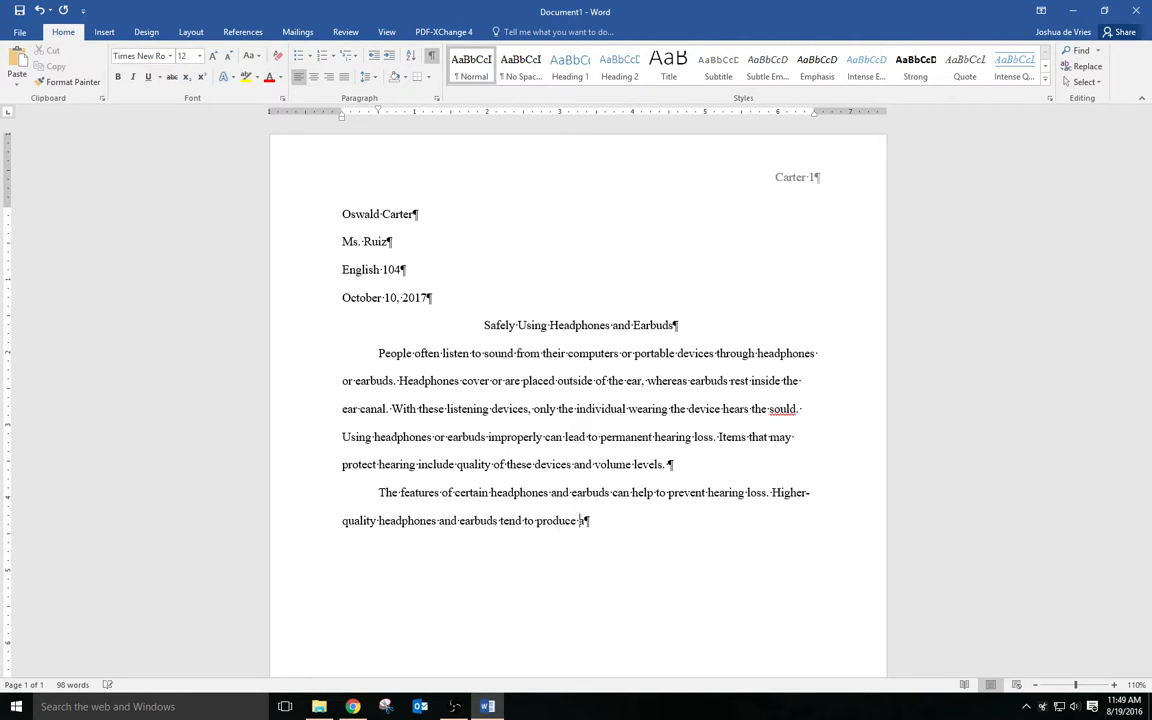
pyautogui.write(' clearer sound, enabling e')
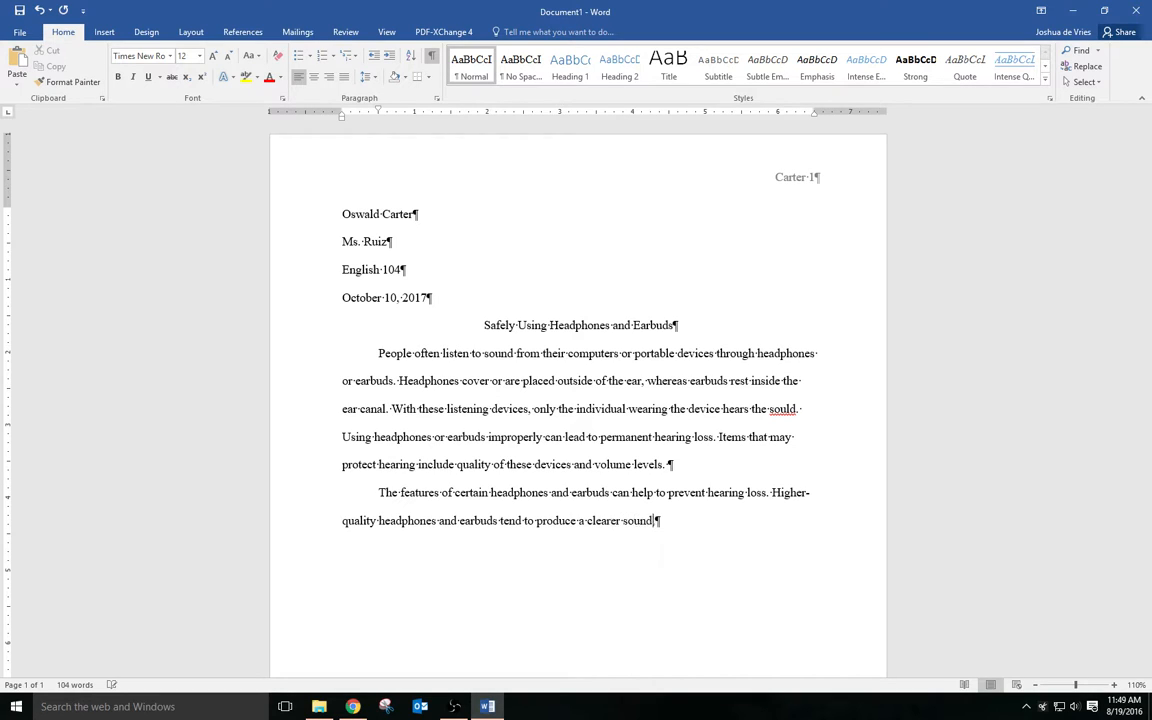
pyautogui.press('BackSpace')
pyautogui.write('wearing')
pyautogui.press('BackSpace')
pyautogui.press('BackSpace')
pyautogui.press('BackSpace')
pyautogui.write('ers ')
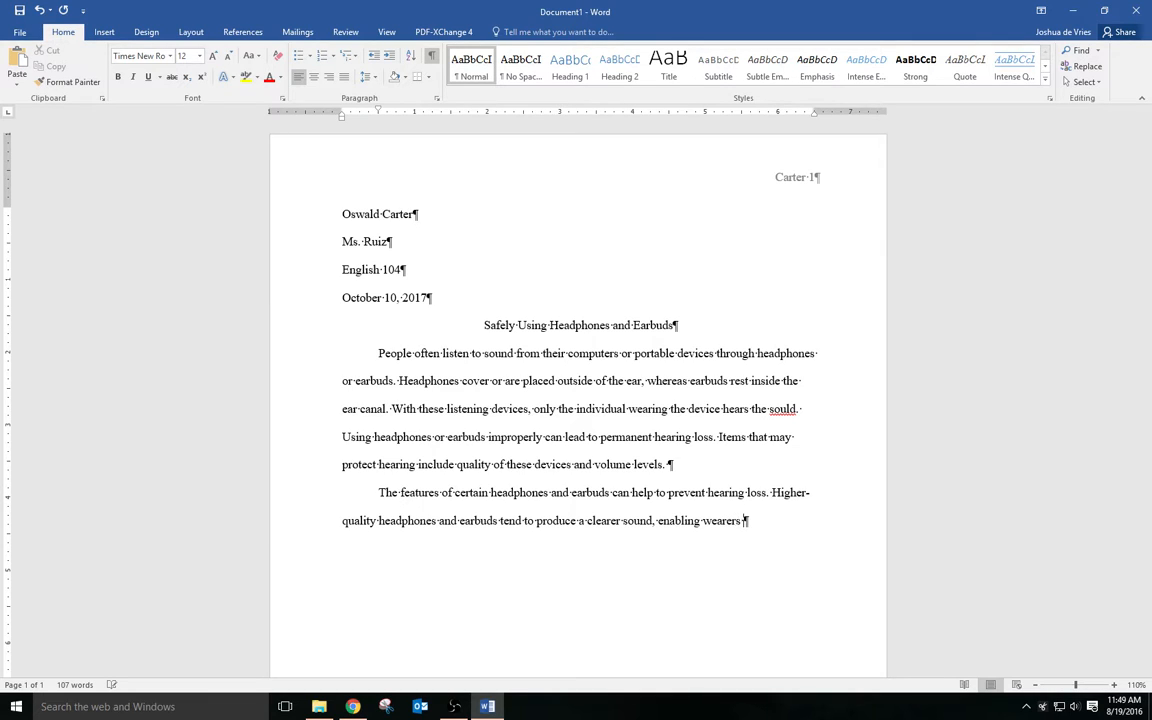
pyautogui.write('to listen at a')
pyautogui.write(' lower volume')
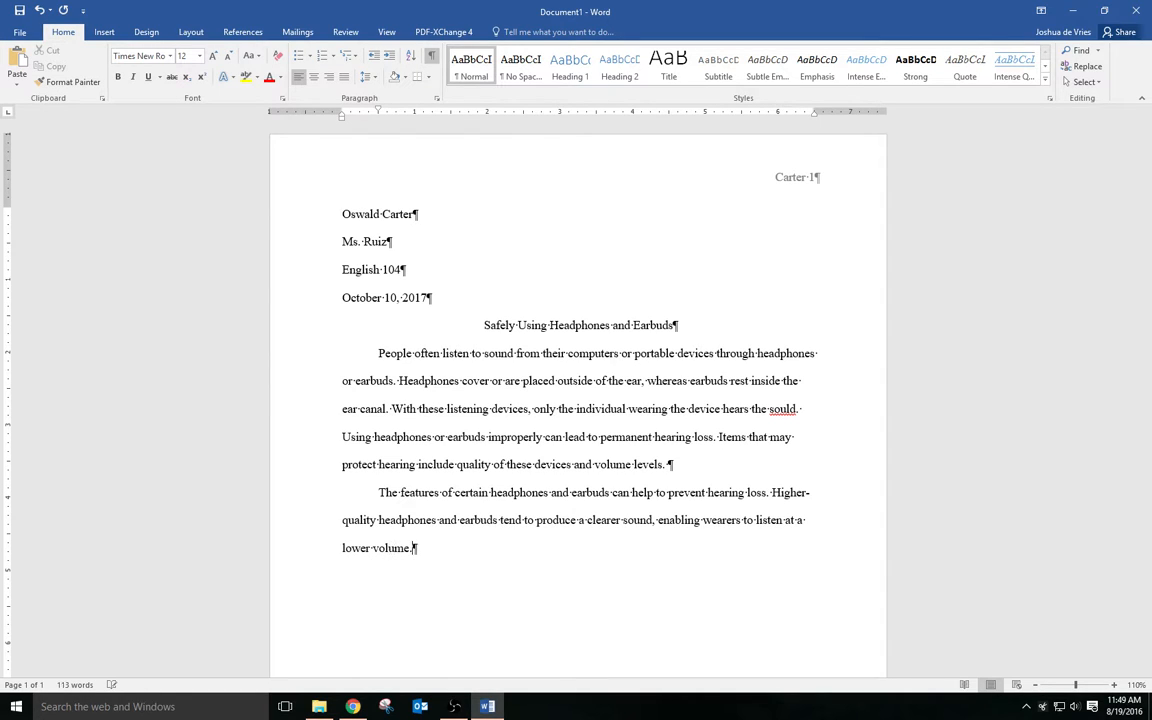
pyautogui.write('.')
pyautogui.press('Return')
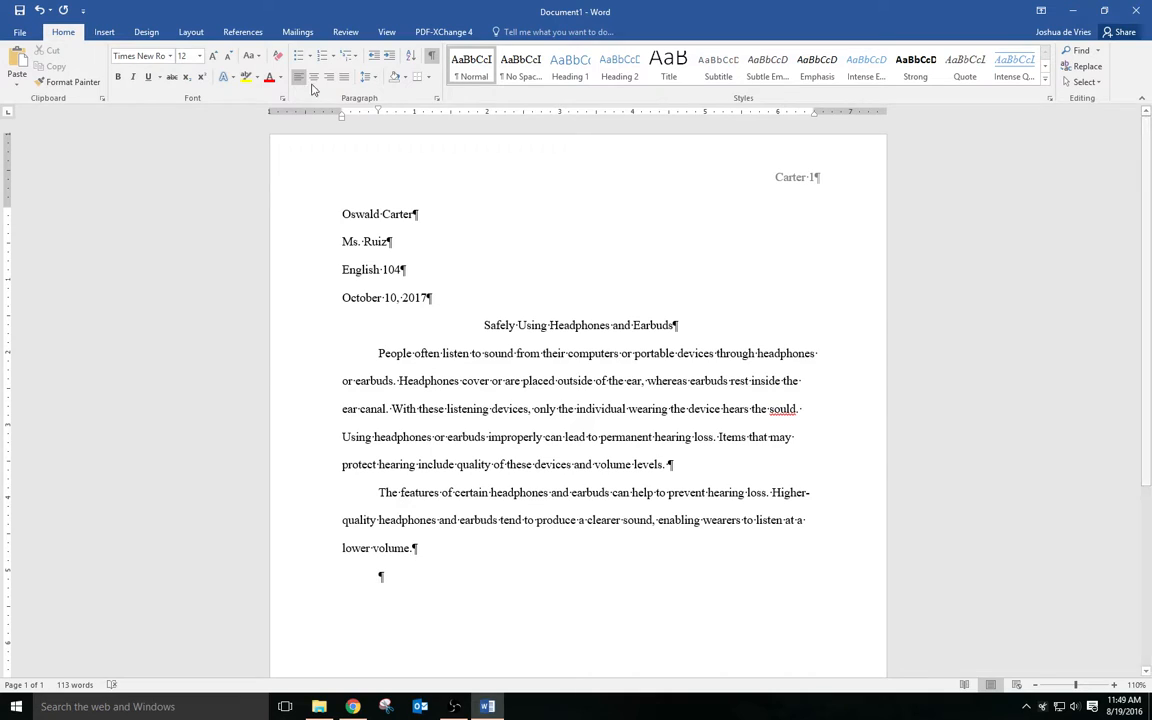
# Change the References citation style from APA to MLA and show the Insert Citation choices.
pyautogui.click(243, 32)
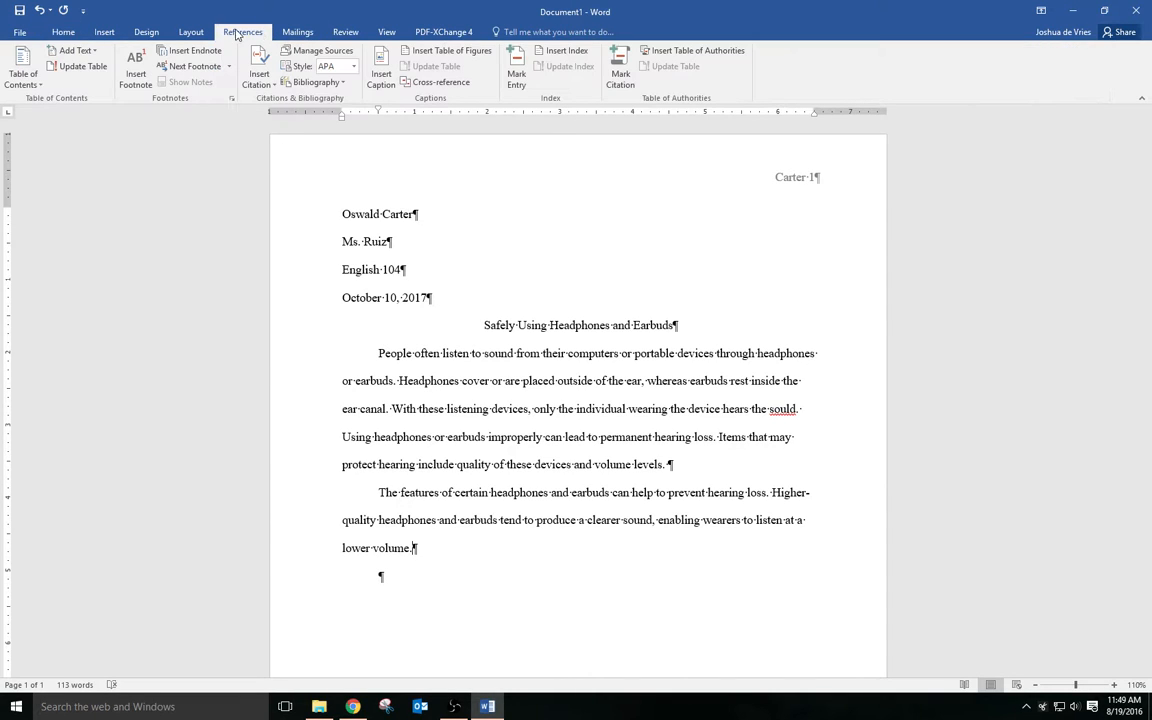
pyautogui.click(355, 67)
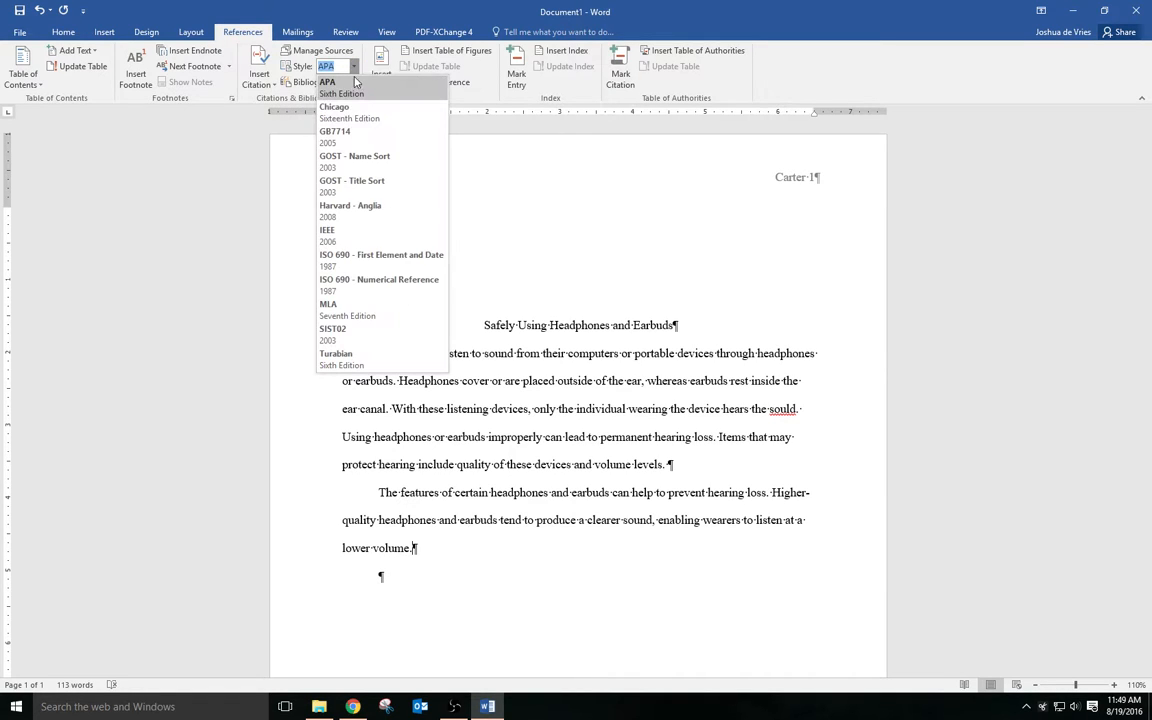
pyautogui.click(368, 308)
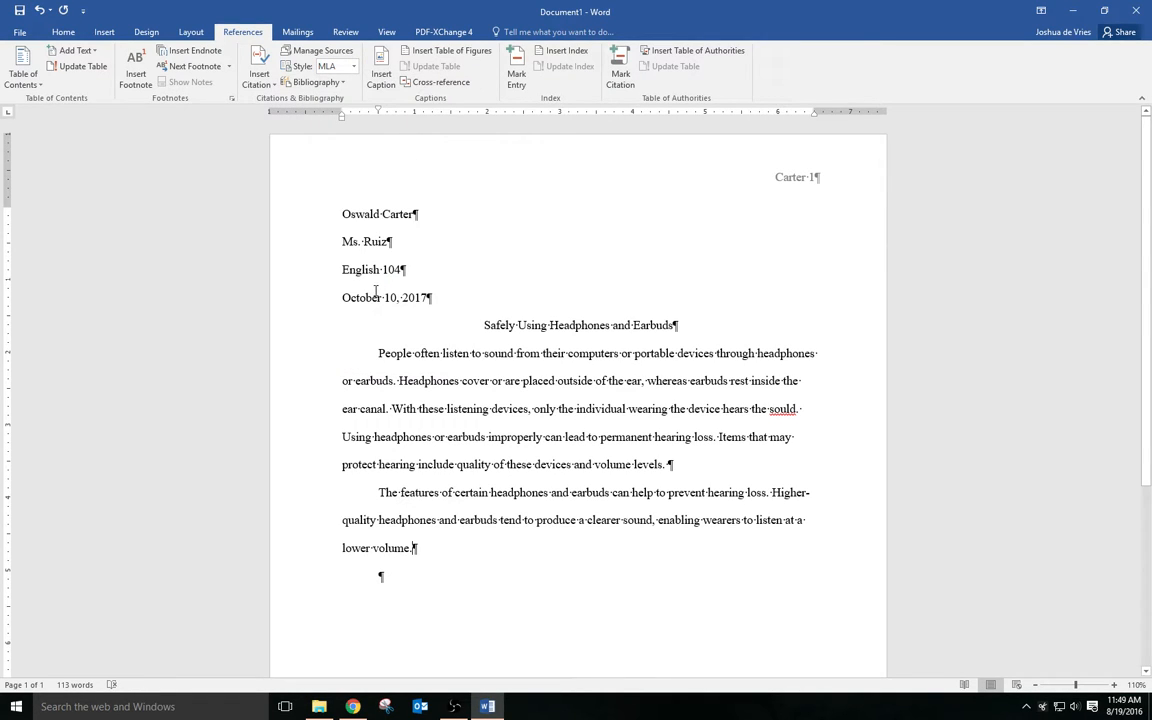
pyautogui.click(258, 80)
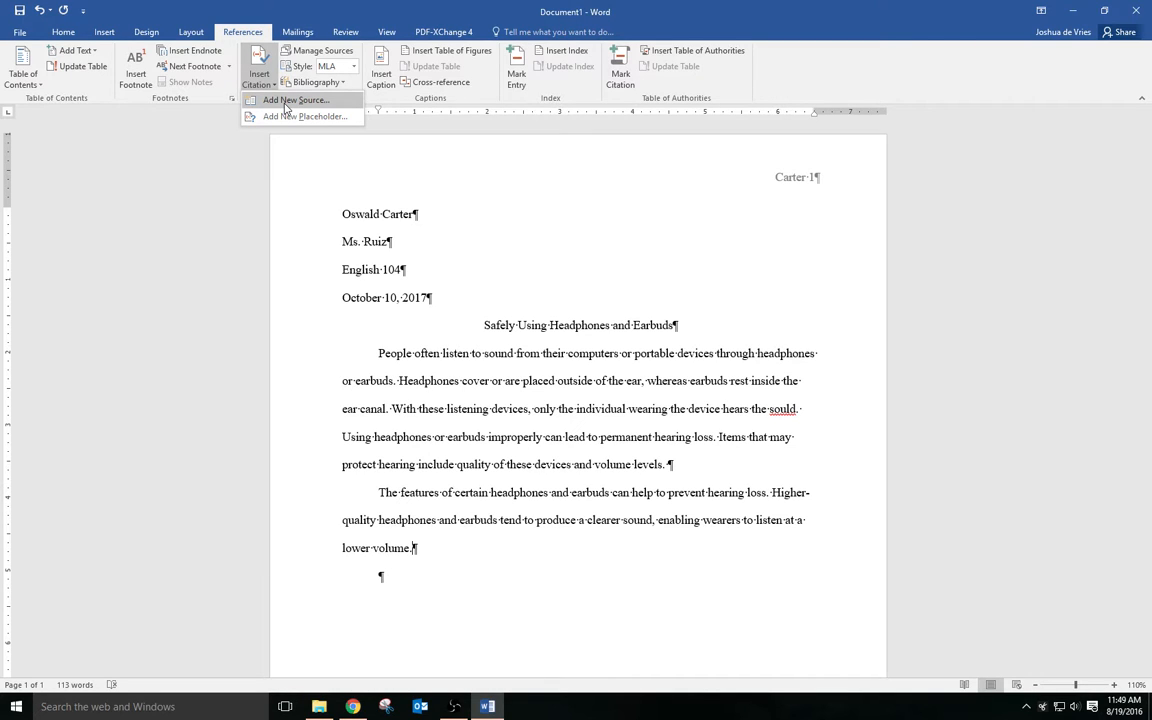
# Create a new source of type Article in a Periodical and enter the author's name.
pyautogui.click(287, 104)
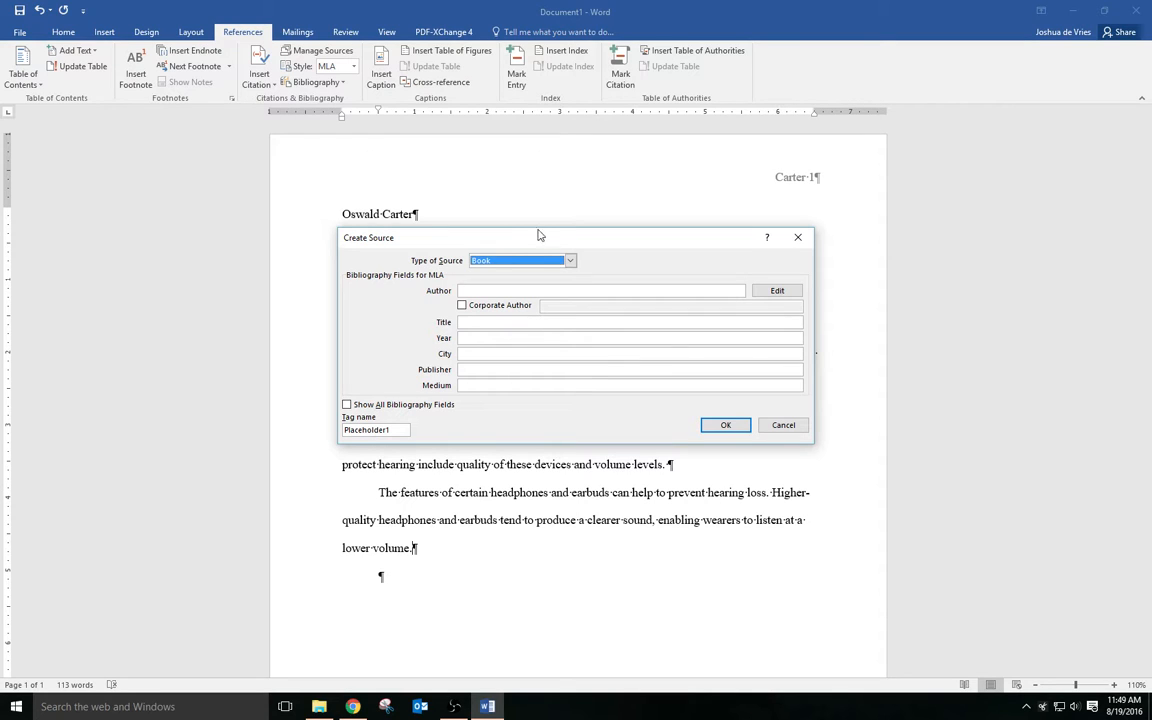
pyautogui.click(569, 261)
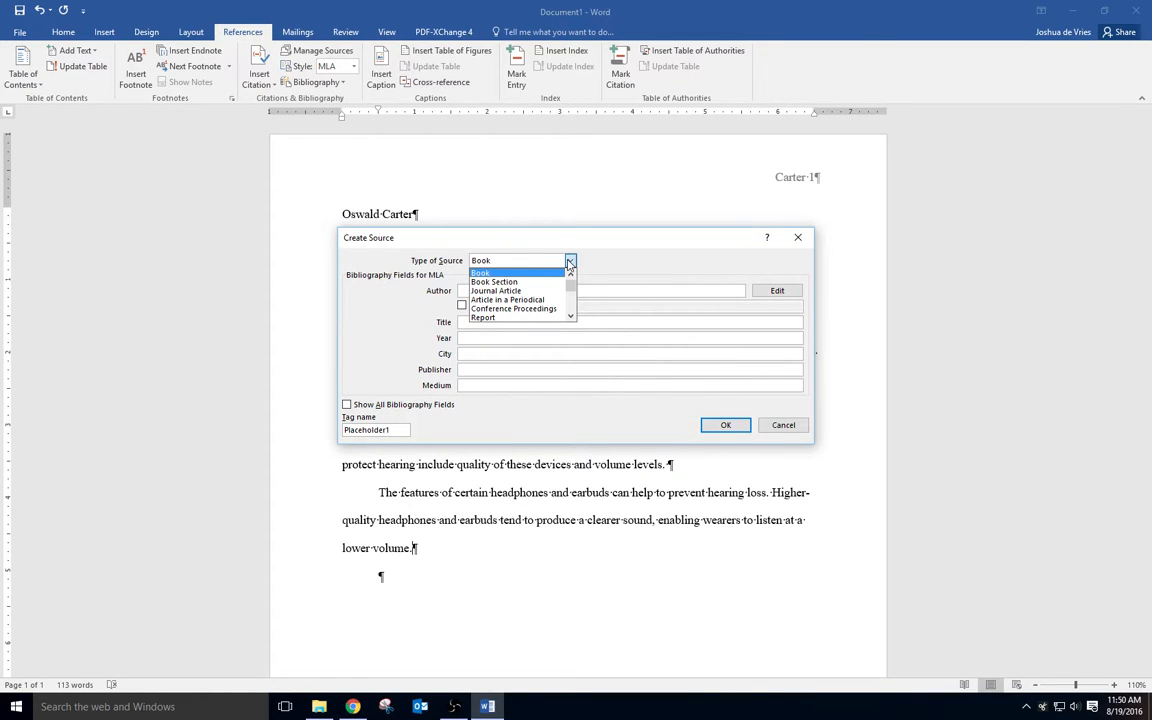
pyautogui.click(530, 299)
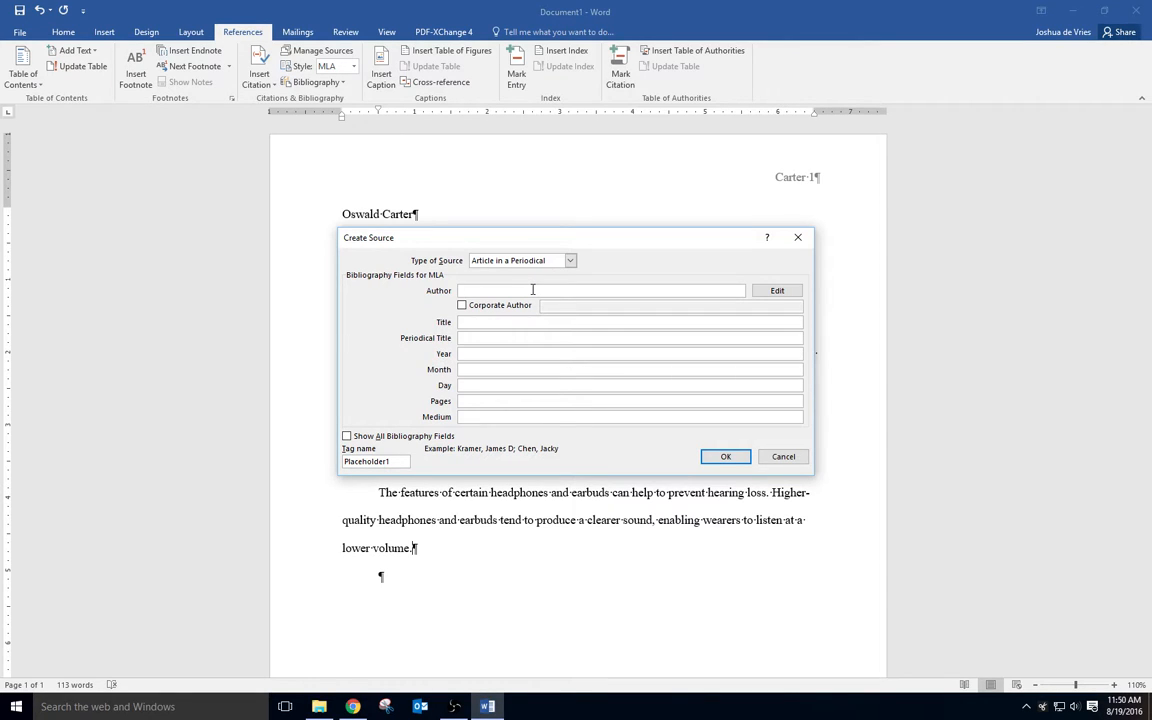
pyautogui.write('Tu, Min')
pyautogui.write('gzhu Lin')
# Enter the title 'Headphones and Earbuds' and periodical title 'Technology and Trends Today'.
pyautogui.click(507, 320)
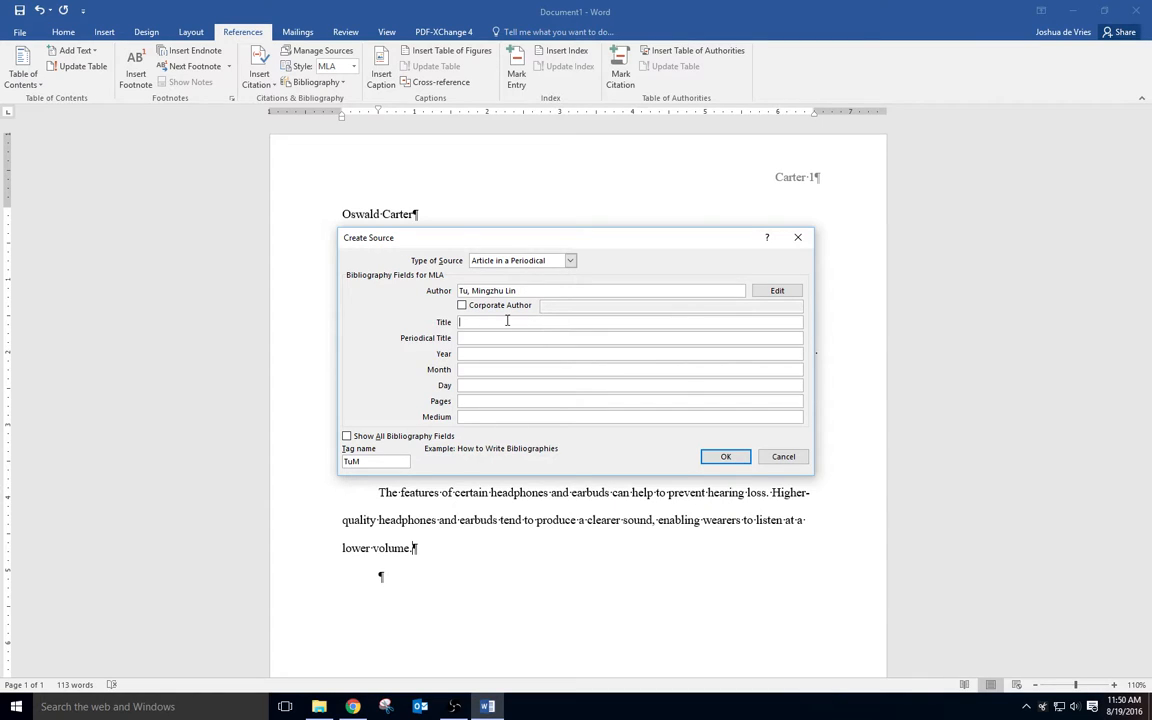
pyautogui.write('headphone')
pyautogui.press('BackSpace')
pyautogui.press('BackSpace')
pyautogui.press('BackSpace')
pyautogui.press('BackSpace')
pyautogui.press('BackSpace')
pyautogui.press('BackSpace')
pyautogui.press('BackSpace')
pyautogui.press('BackSpace')
pyautogui.press('BackSpace')
pyautogui.write('Headphones and Earbuds')
pyautogui.click(573, 337)
pyautogui.write('Technology and Rends')
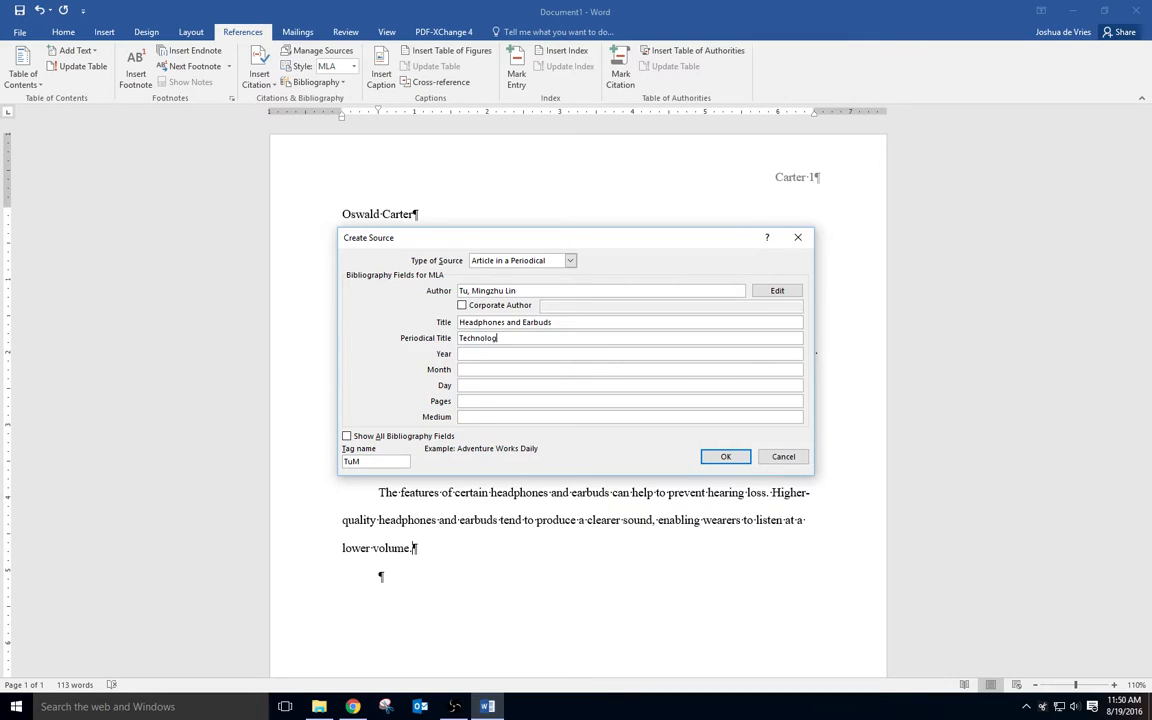
pyautogui.press('BackSpace')
pyautogui.press('BackSpace')
pyautogui.press('BackSpace')
pyautogui.press('BackSpace')
pyautogui.press('BackSpace')
pyautogui.write('Trends Today')
# Fill in year 2017, month Aug., pages 'n. pag.', and medium 'web'.
pyautogui.click(496, 354)
pyautogui.write('2017')
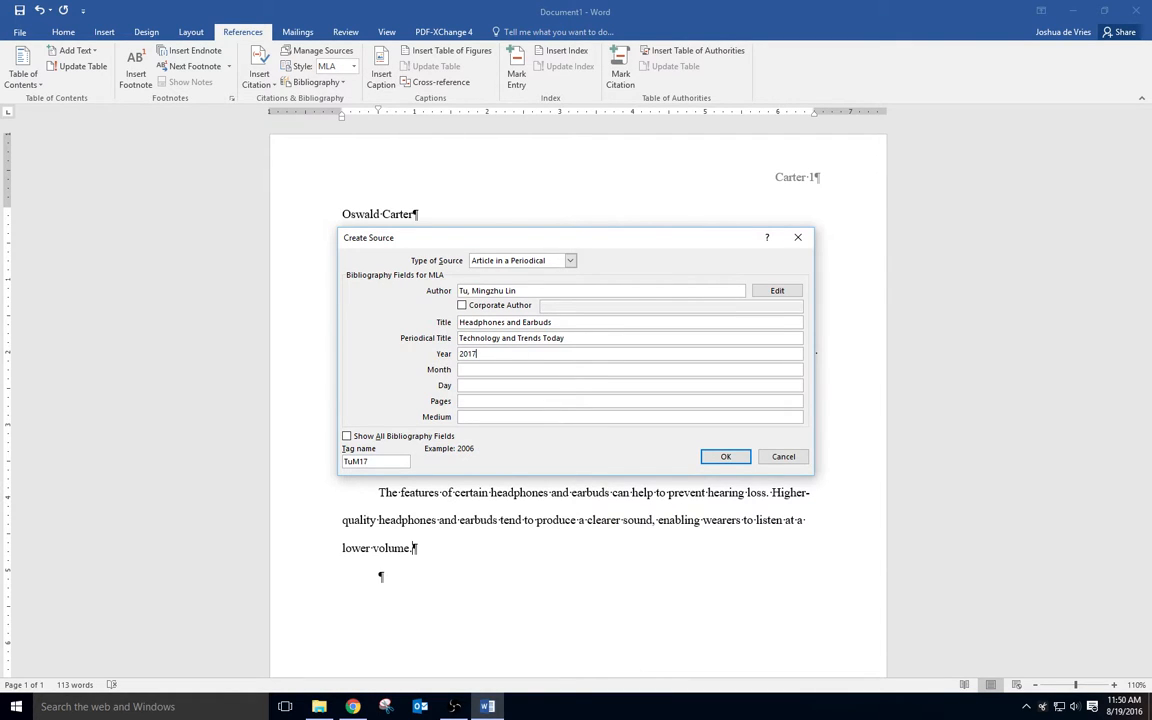
pyautogui.click(496, 369)
pyautogui.write('Aug.')
pyautogui.click(477, 401)
pyautogui.write('n. pag.')
pyautogui.press('Tab')
pyautogui.write('web')
# Add the access date 2017, Oct, 3 to the source and insert its citation after 'lower volume.'.
pyautogui.click(347, 437)
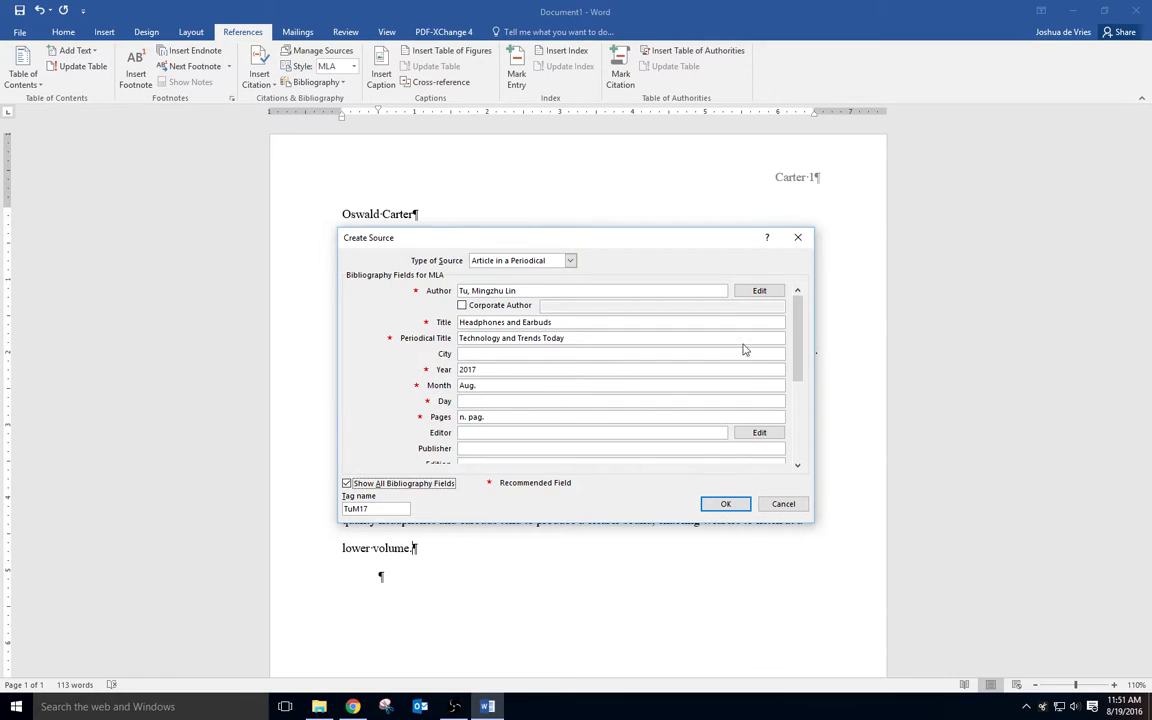
pyautogui.moveTo(803, 330); pyautogui.dragTo(800, 412)
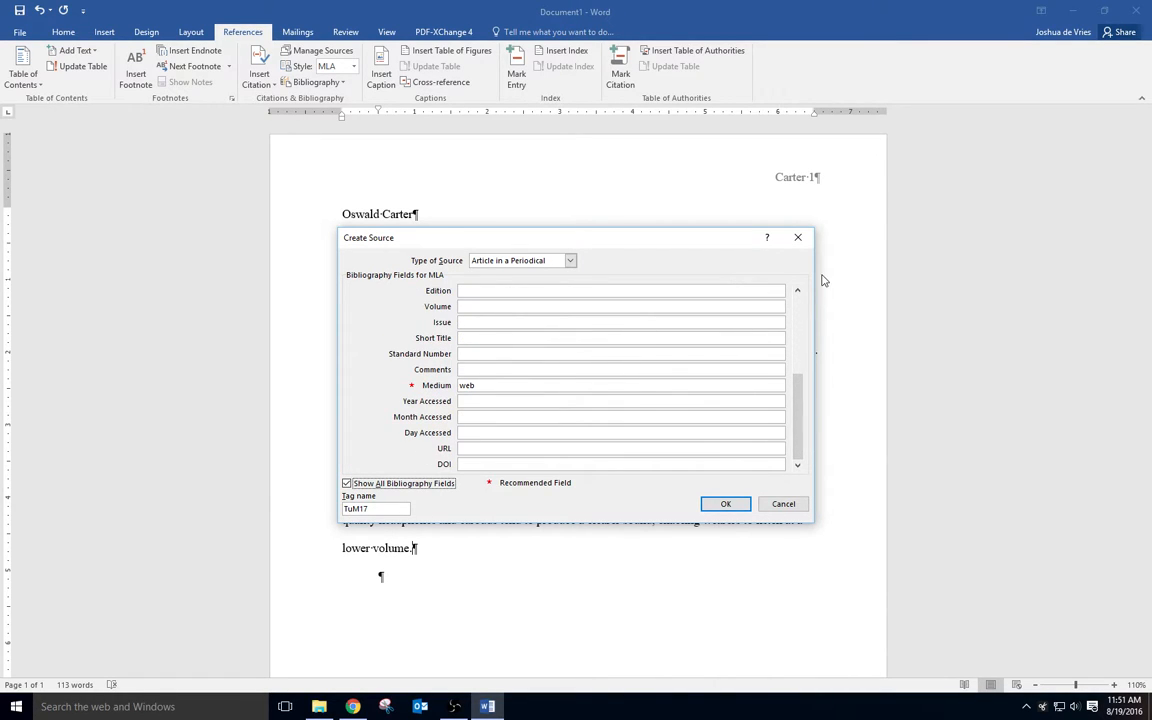
pyautogui.click(481, 401)
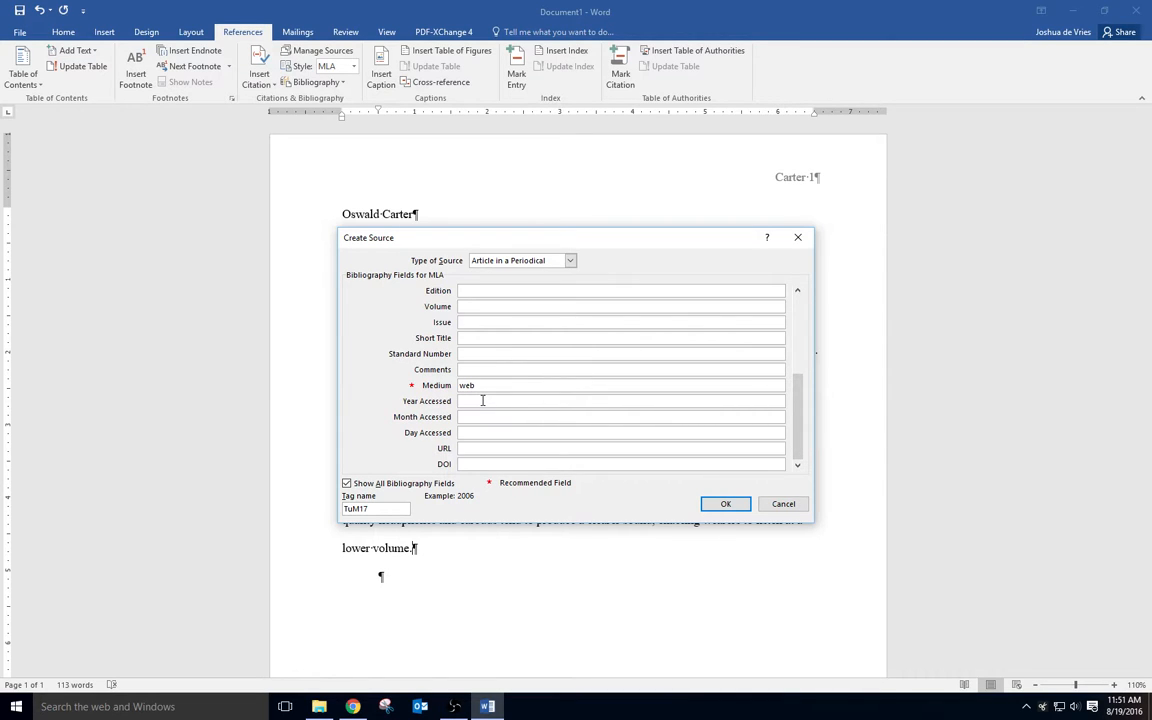
pyautogui.write('2017')
pyautogui.press('Tab')
pyautogui.write('Oct')
pyautogui.click(477, 433)
pyautogui.write('3')
pyautogui.click(730, 503)
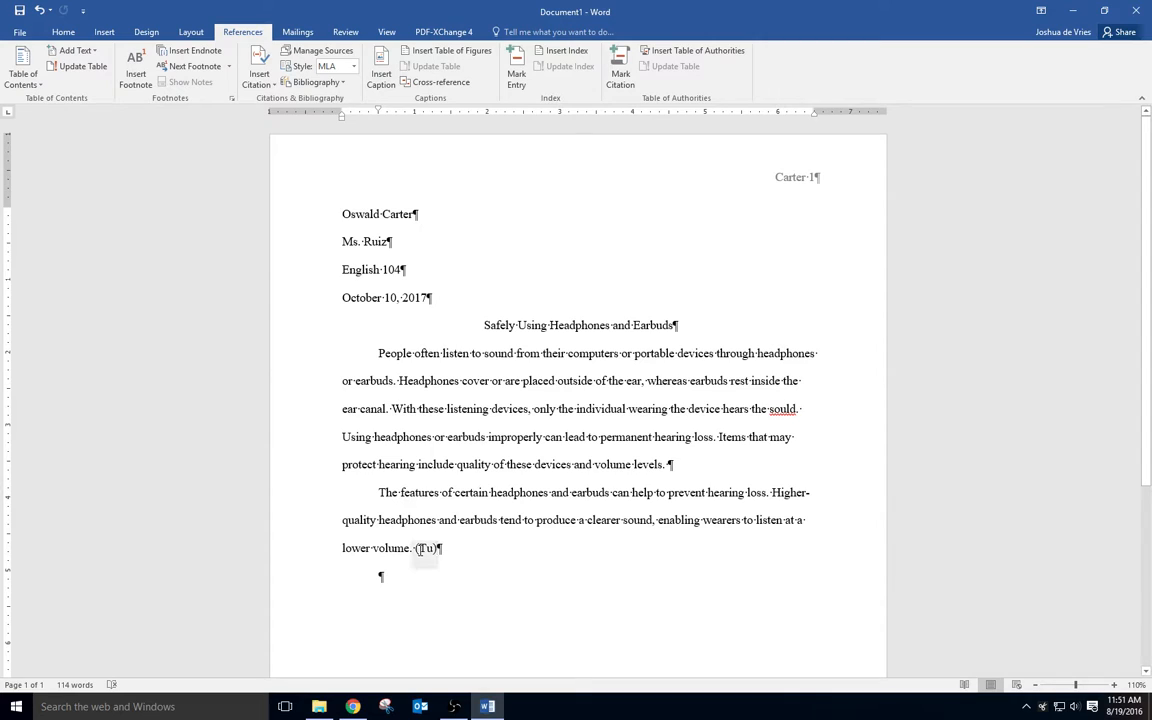
# Delete the period after 'volume' so the citation directly follows the sentence text.
pyautogui.click(409, 551)
pyautogui.click(425, 548)
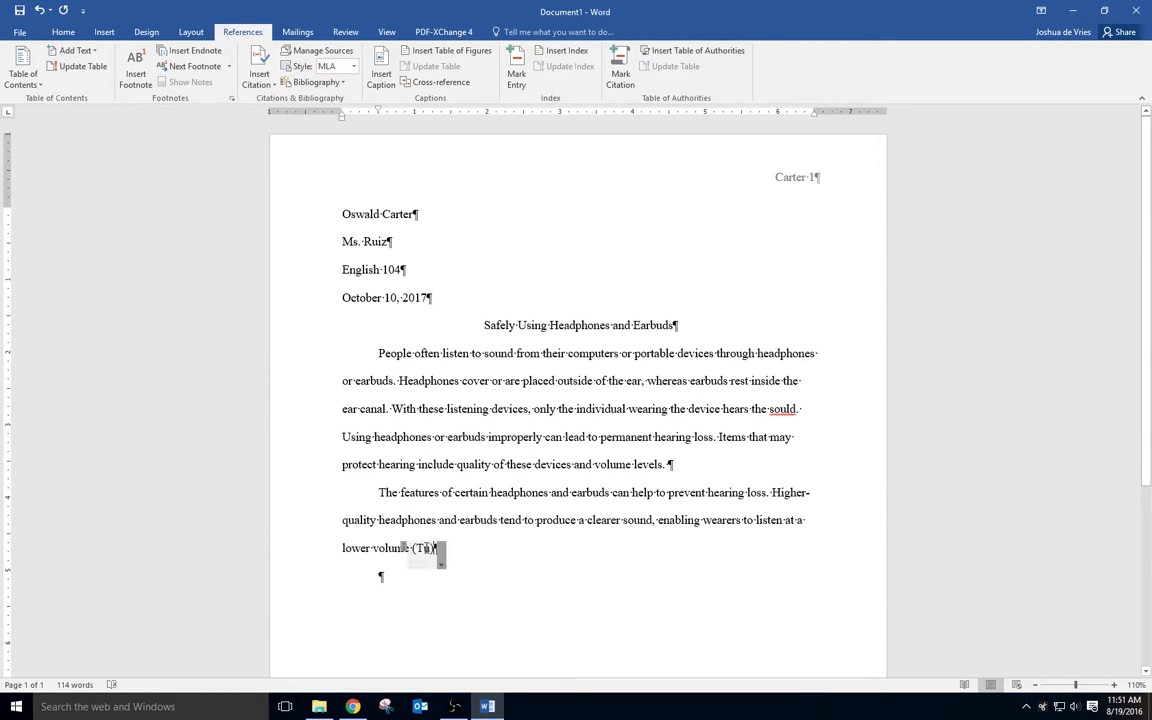
pyautogui.click(512, 549)
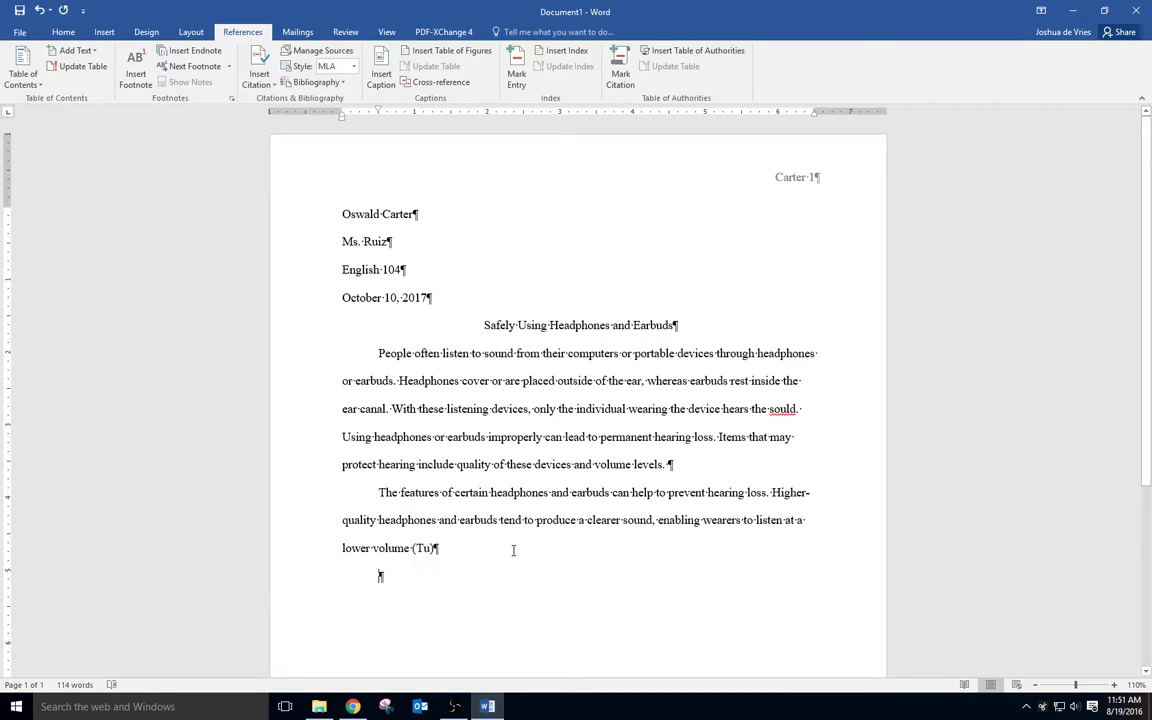
# Close the sentence after the citation and add sentences on close-fitting headphones and tightly sealing earbuds.
pyautogui.write('.')
pyautogui.write('Prop')
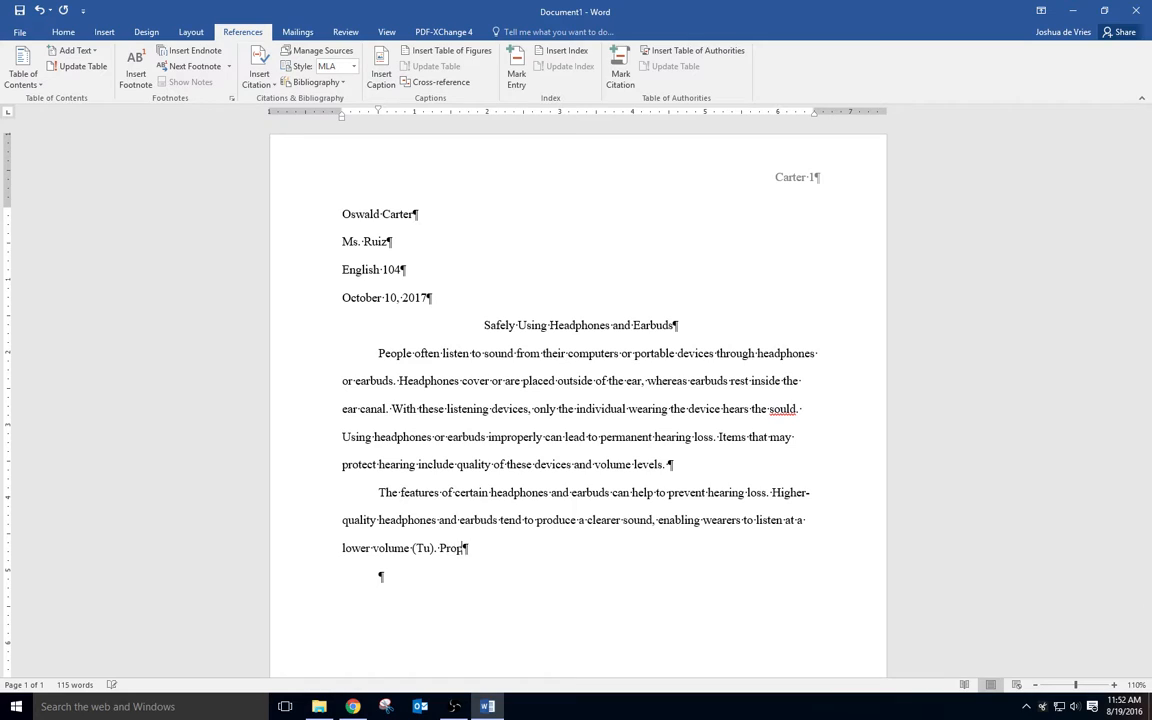
pyautogui.write('erly desgined ')
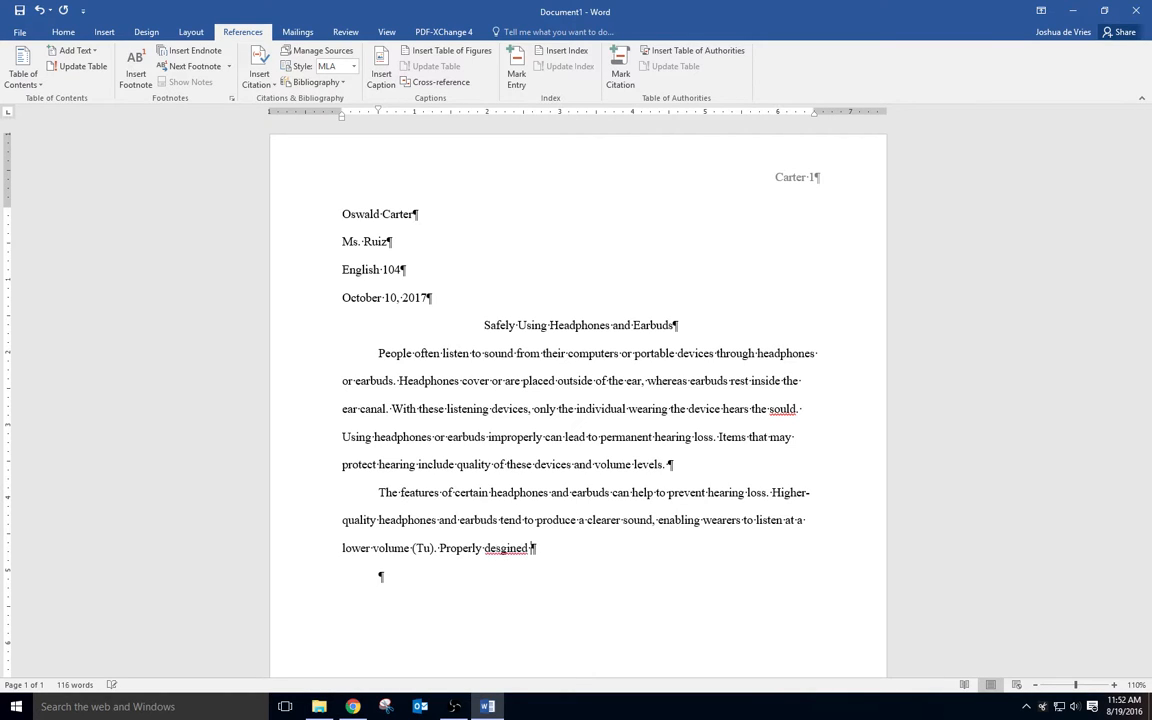
pyautogui.write('head')
pyautogui.press('BackSpace')
pyautogui.press('BackSpace')
pyautogui.press('BackSpace')
pyautogui.press('BackSpace')
pyautogui.press('BackSpace')
pyautogui.press('BackSpace')
pyautogui.press('BackSpace')
pyautogui.press('BackSpace')
pyautogui.press('BackSpace')
pyautogui.press('BackSpace')
pyautogui.write('igned headphones should have a')
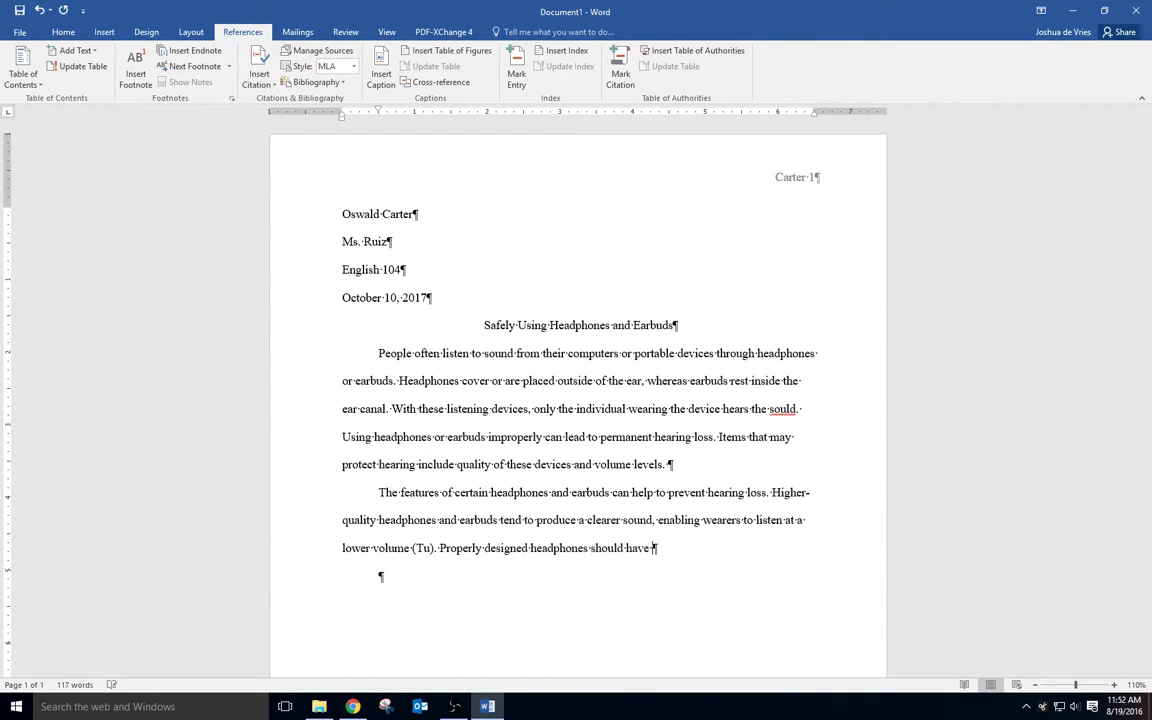
pyautogui.write(' close fit for optimal ')
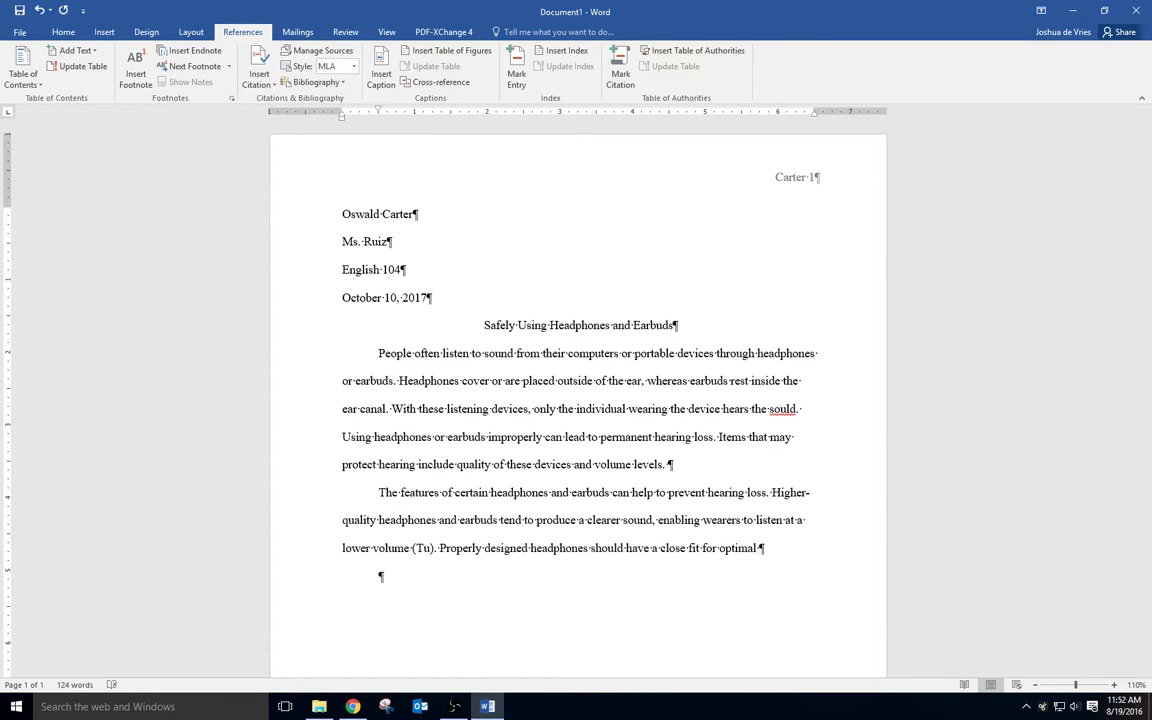
pyautogui.write('listening. ')
pyautogui.write('Simi')
pyautogui.write('larly')
pyautogui.write(', m')
pyautogui.press('BackSpace')
pyautogui.write('earbuds should')
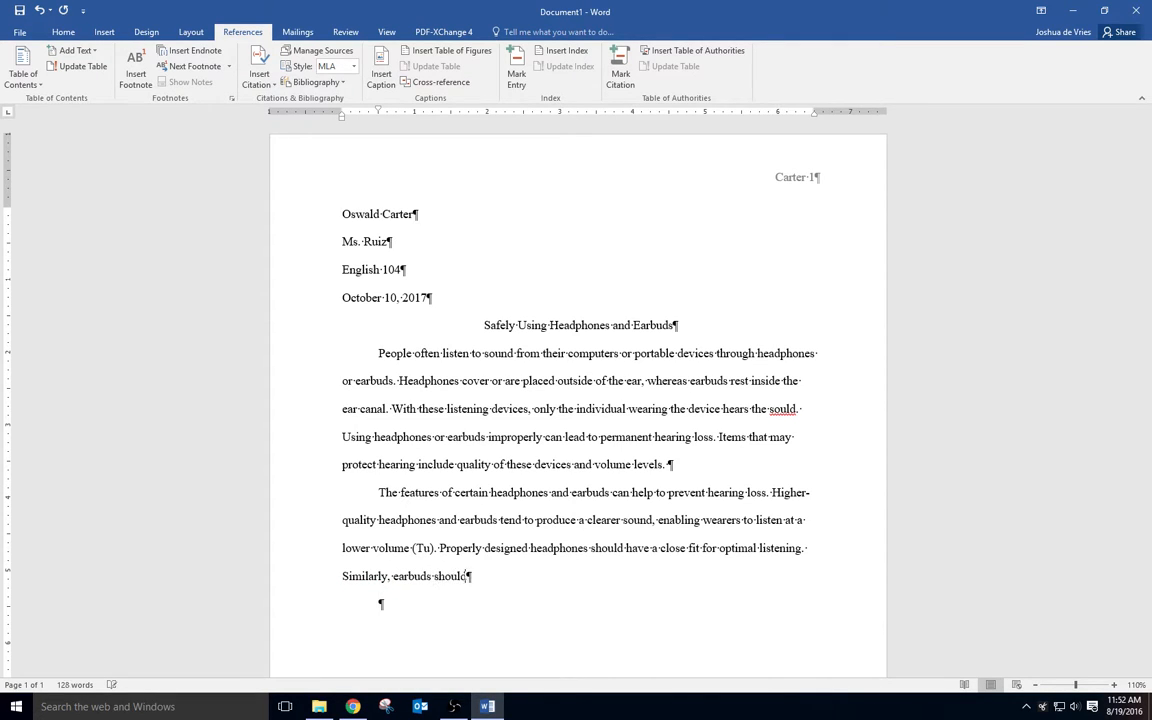
pyautogui.write(' seal tightly in the ear cana')
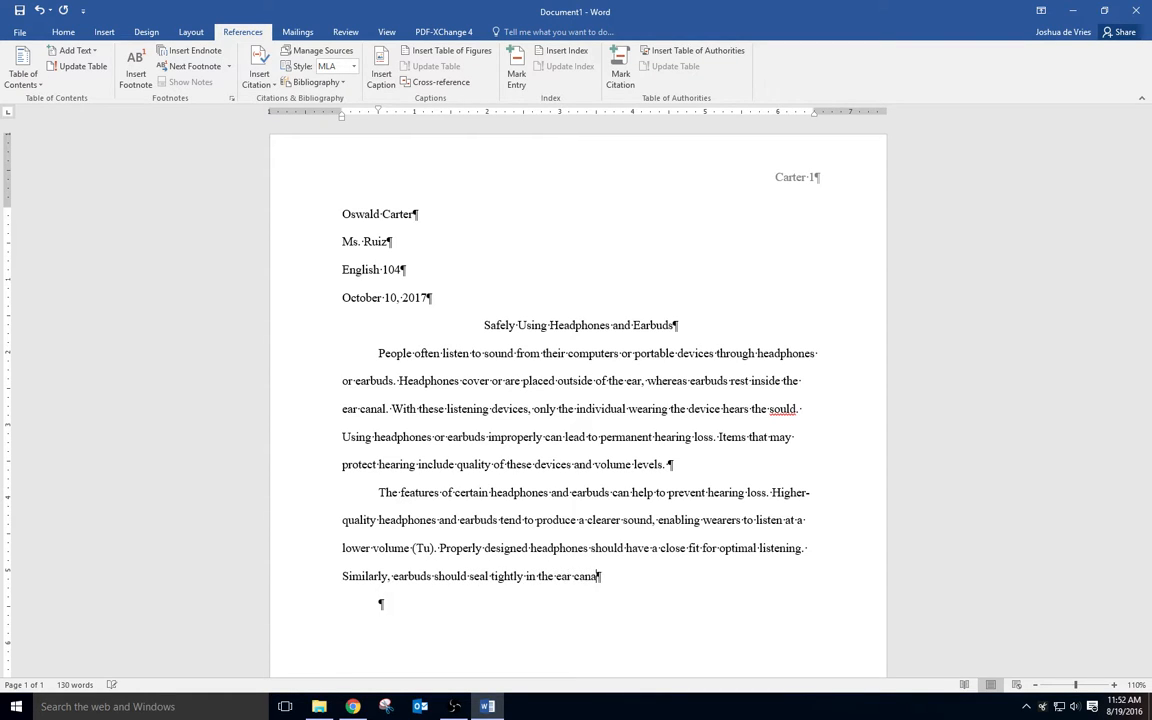
pyautogui.write('l of the person wearing the device')
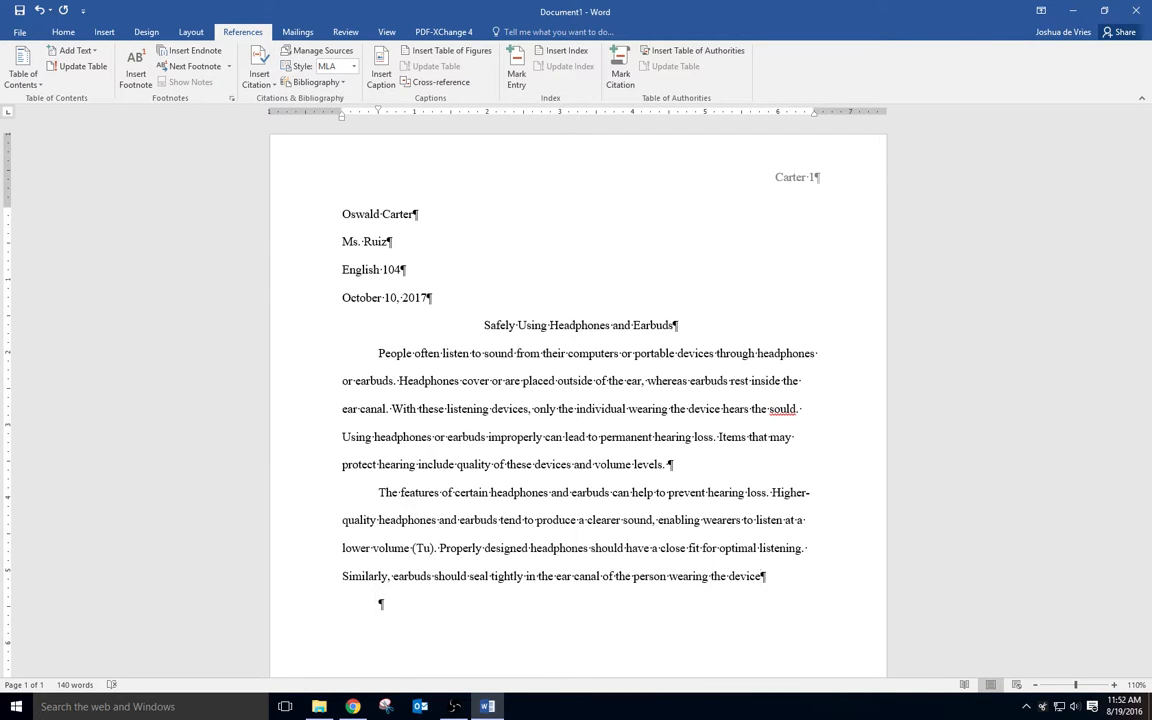
pyautogui.write('. ')
pyautogui.write('Headphones ')
pyautogui.write('and e')
pyautogui.write('arbuds ')
pyautogui.write('also should inc')
pyautogui.write('lude')
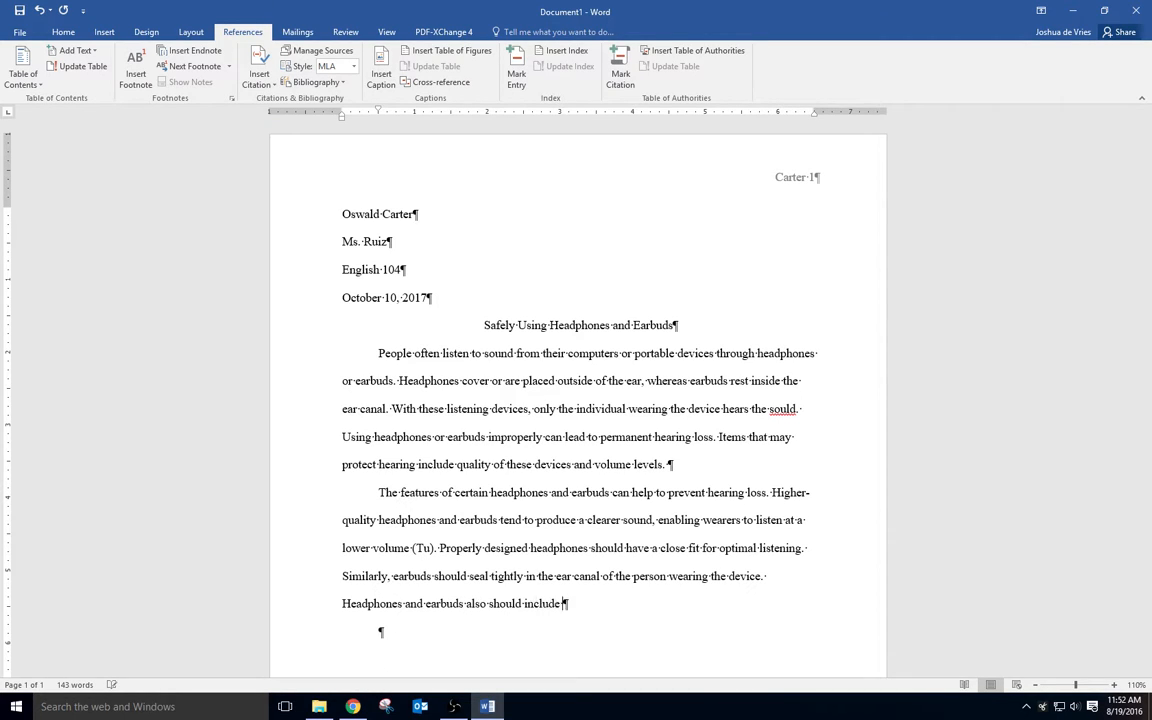
pyautogui.write(' noise -cancelling technology.')
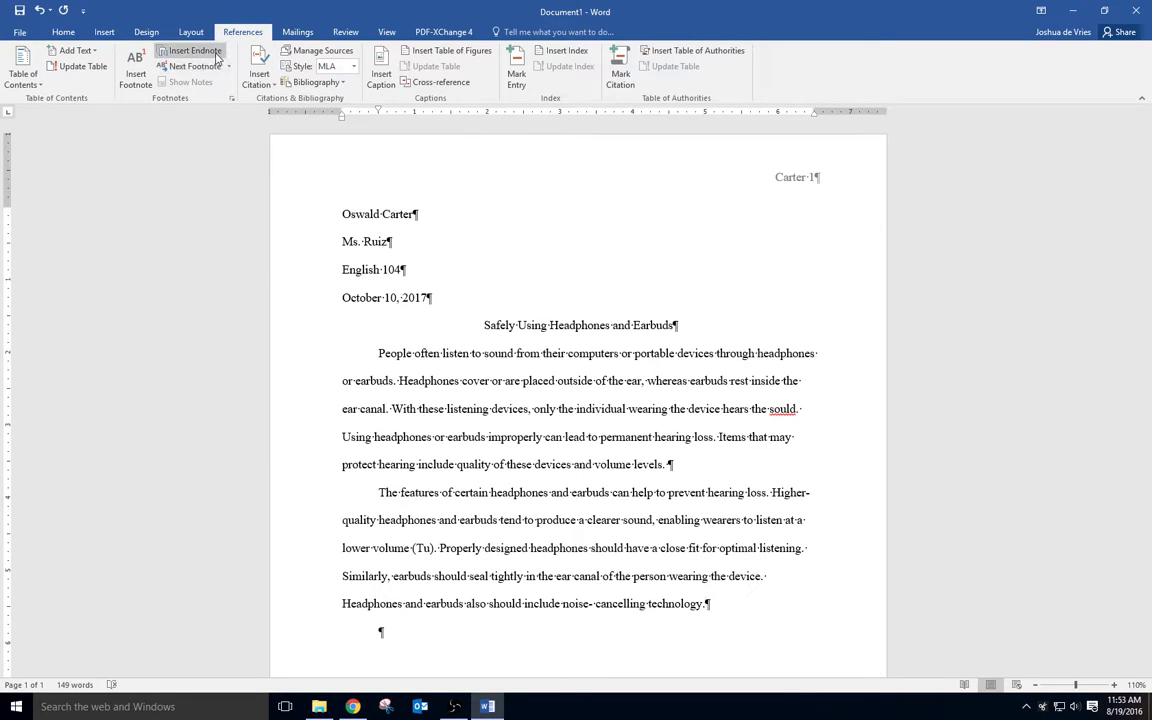
# Insert a footnote after 'noise-cancelling technology.' reading 'Gupta and Padro state that effective noise-cancelling technology reduces the interference of sound…'.
pyautogui.click(137, 80)
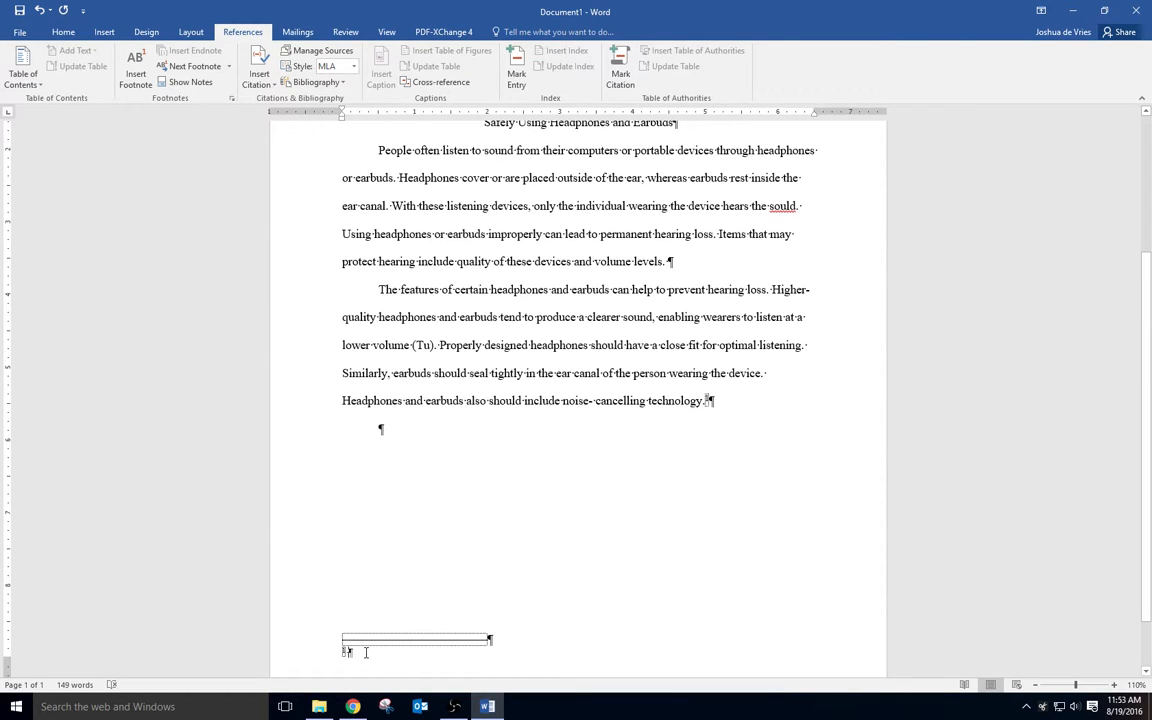
pyautogui.write('Gup')
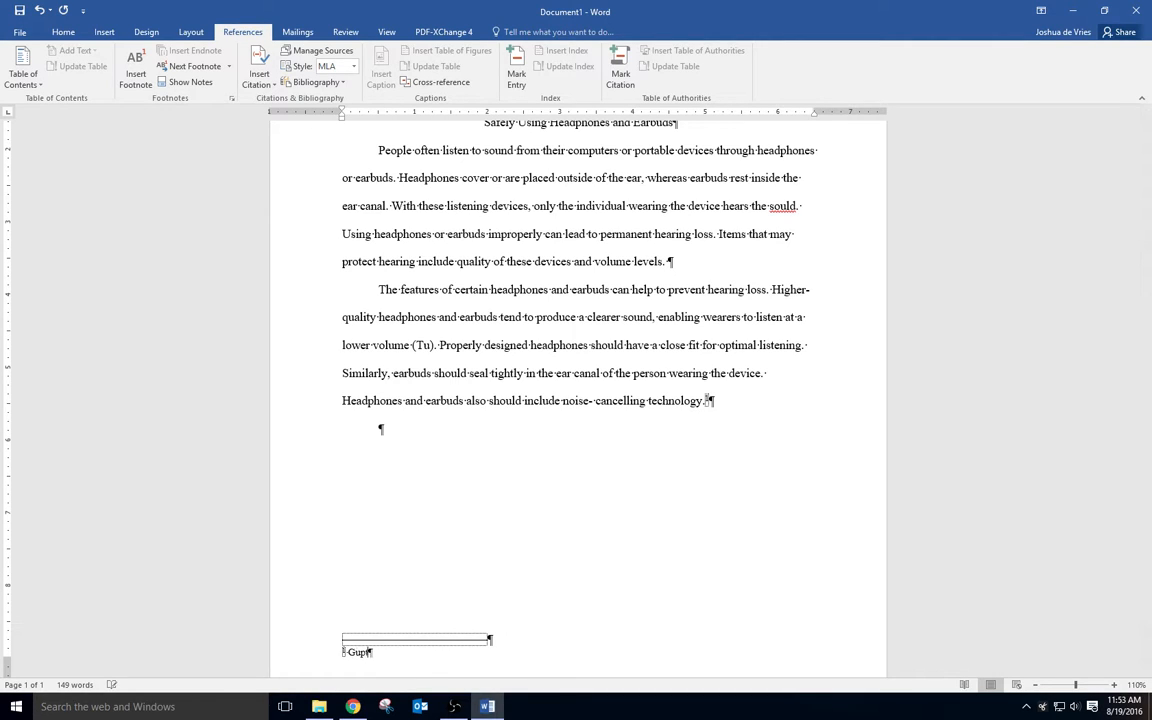
pyautogui.write('ta and Peda')
pyautogui.press('BackSpace')
pyautogui.press('BackSpace')
pyautogui.press('BackSpace')
pyautogui.write('adro state that effective ')
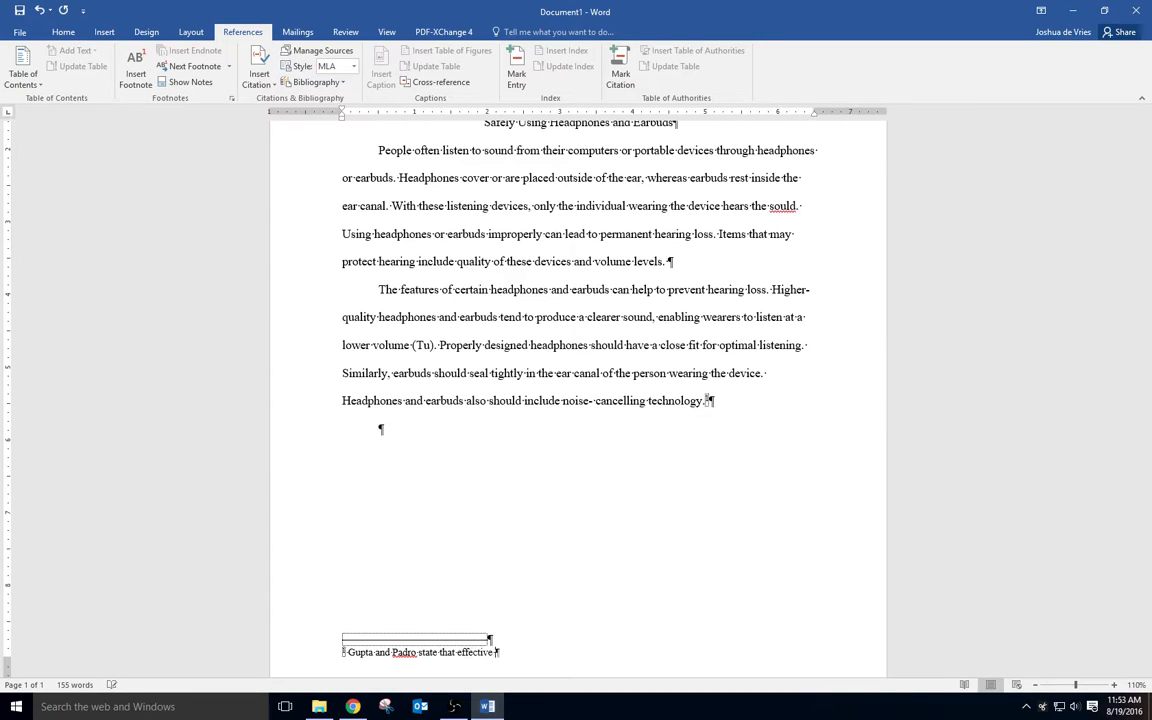
pyautogui.write('noise-cancelling technology reduces the ')
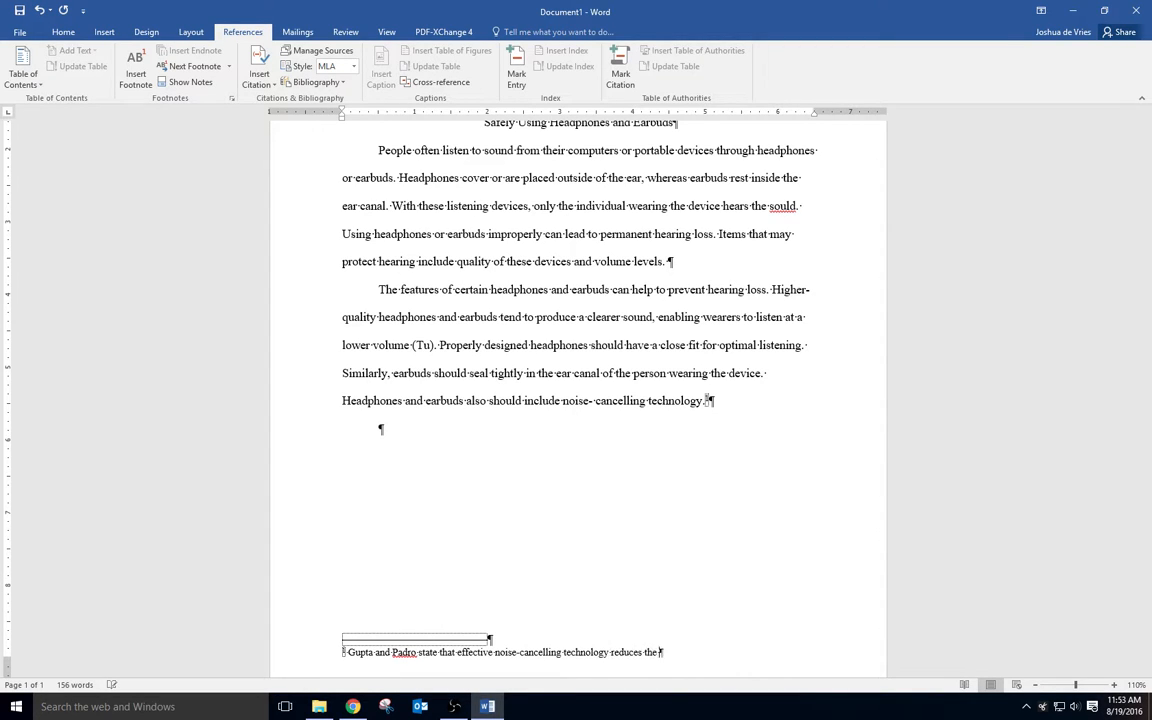
pyautogui.write('interference of sounds from the surrounding')
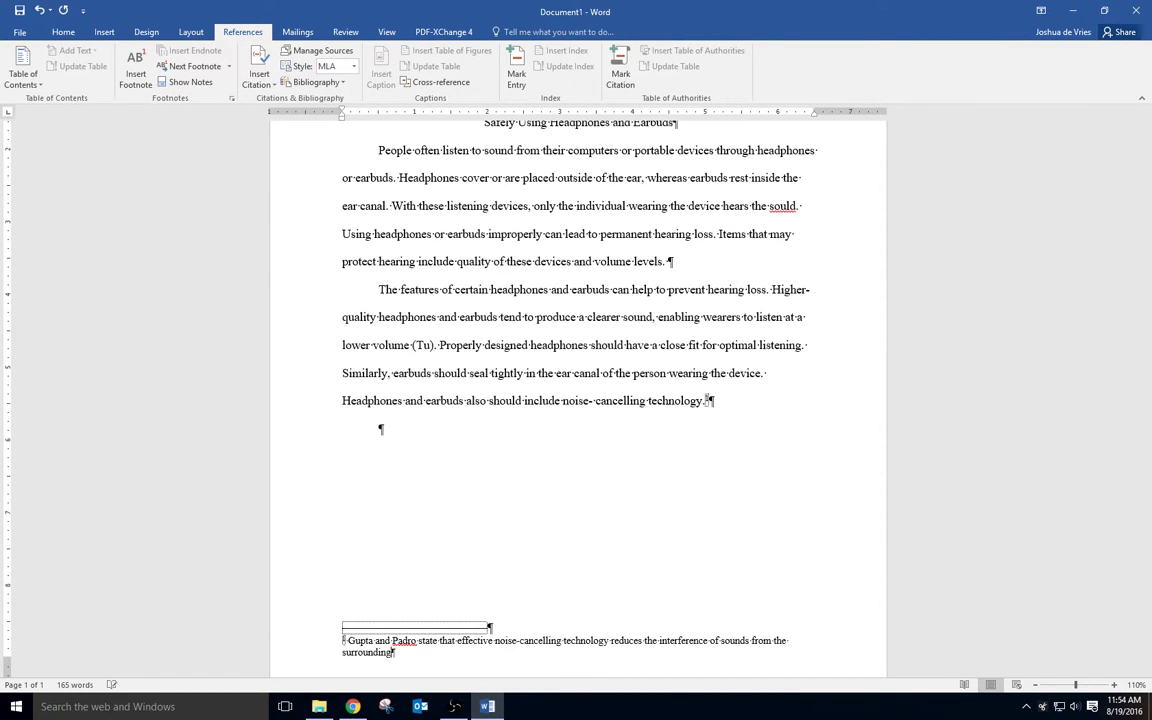
pyautogui.write(' environment, reducing the volume')
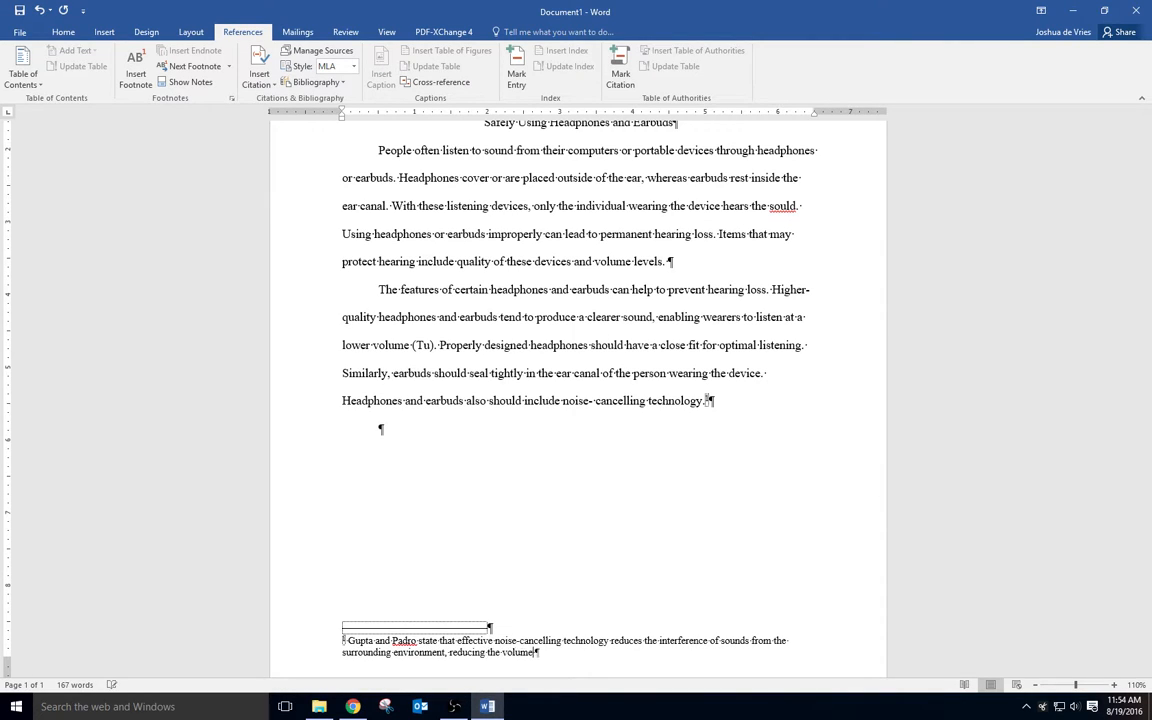
pyautogui.write(' level required by headphones and earbu')
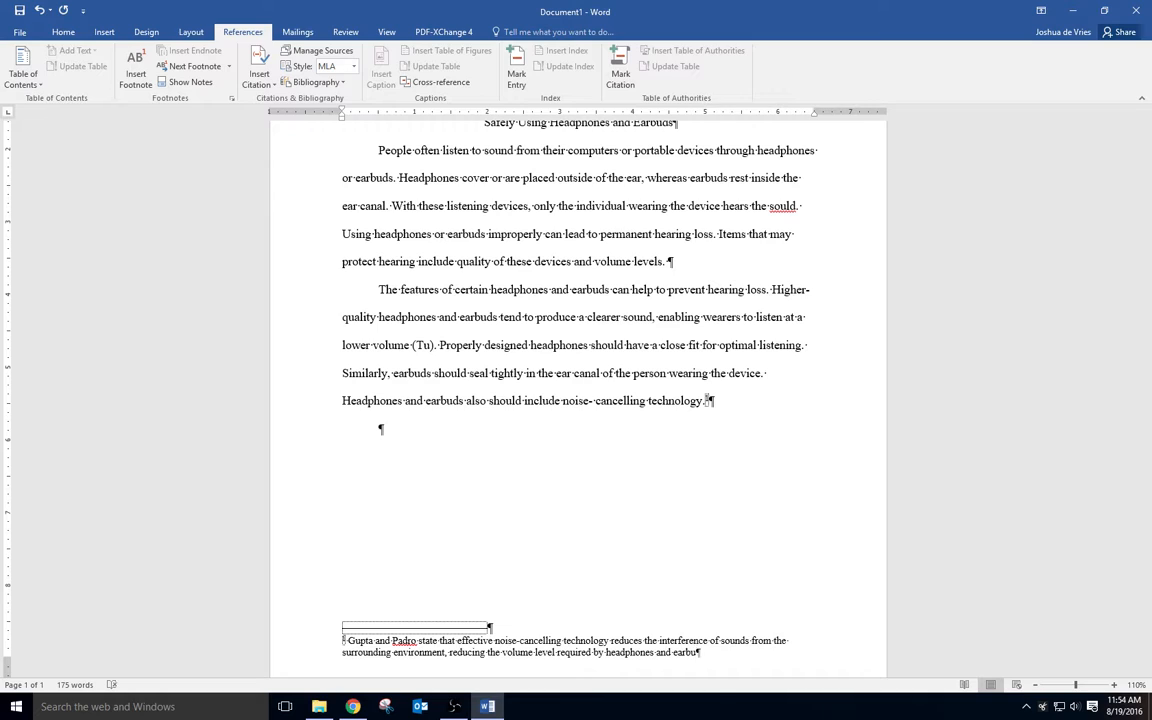
pyautogui.write('ds.')
# End the footnote with a new placeholder citation named Gupta, replacing the first inserted citation.
pyautogui.click(274, 86)
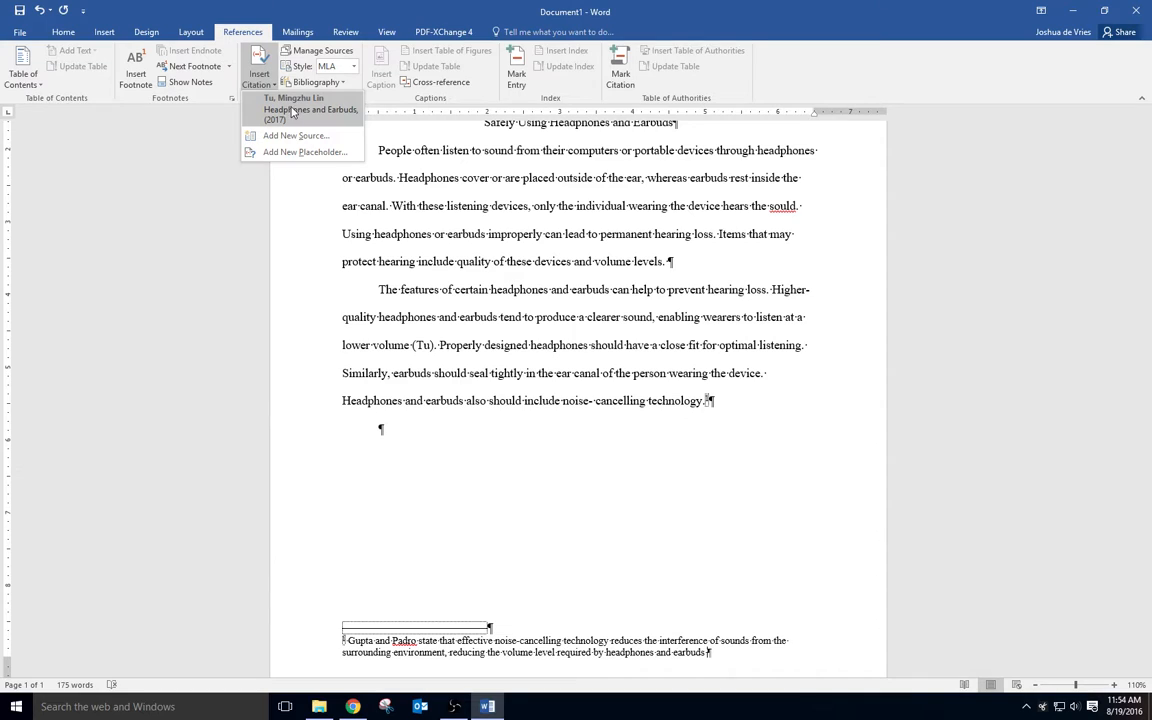
pyautogui.click(288, 110)
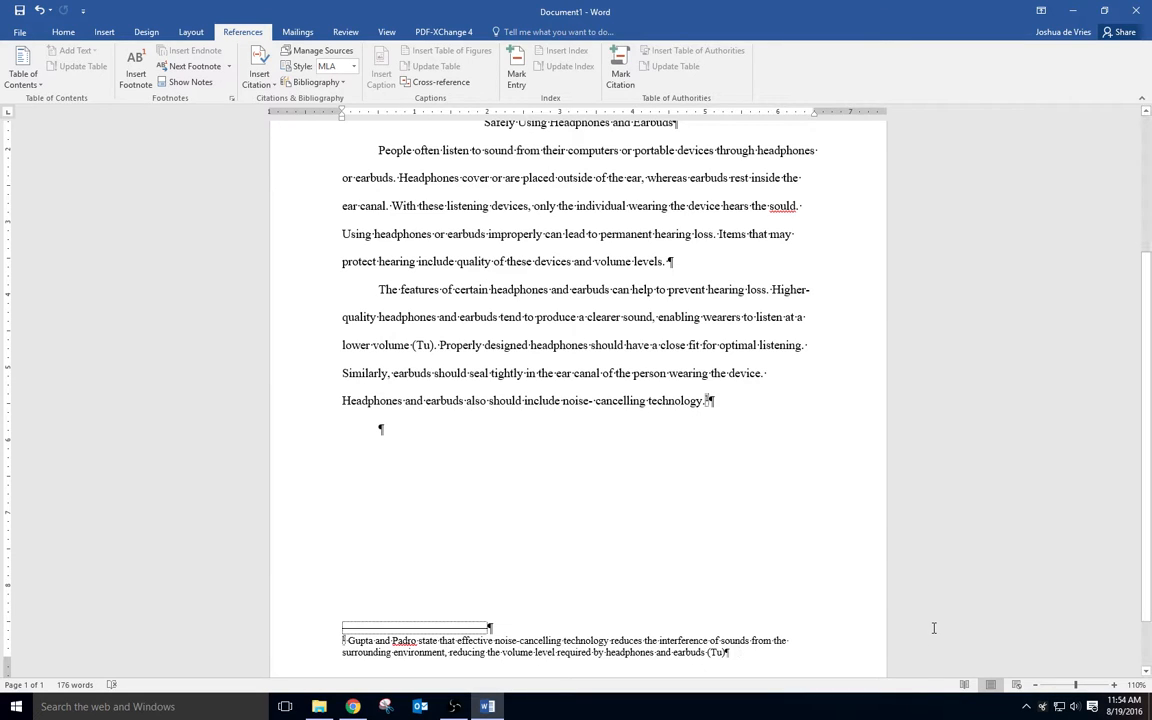
pyautogui.press('BackSpace')
pyautogui.press('BackSpace')
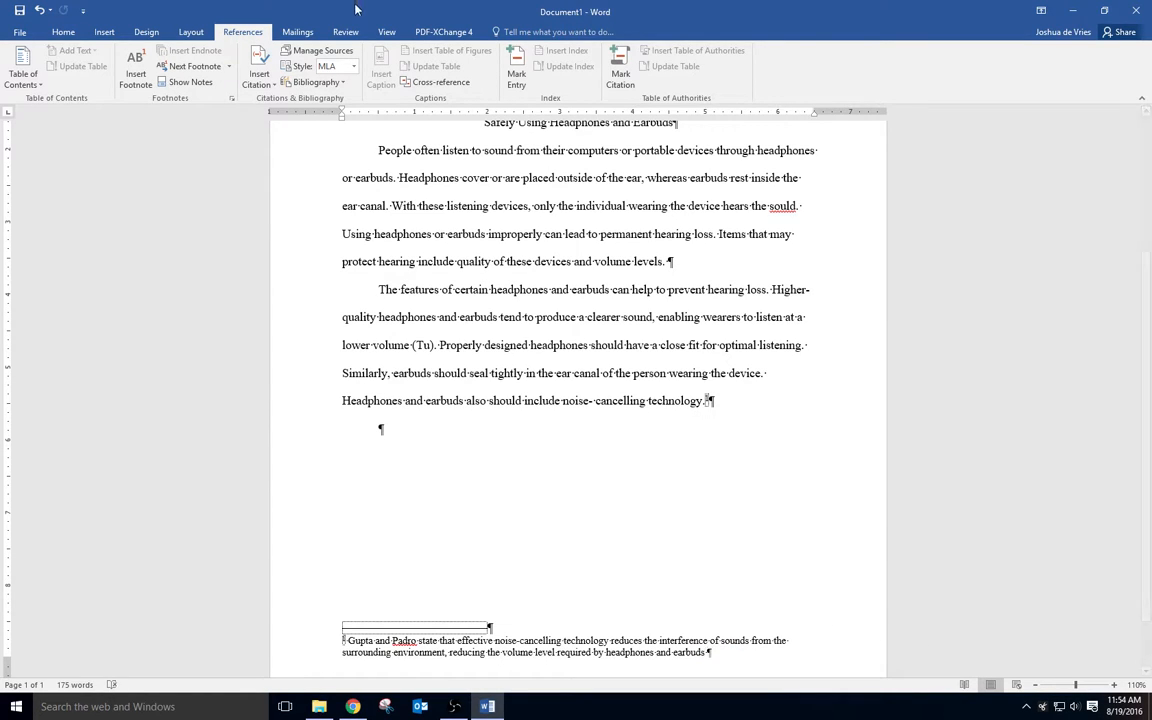
pyautogui.click(276, 86)
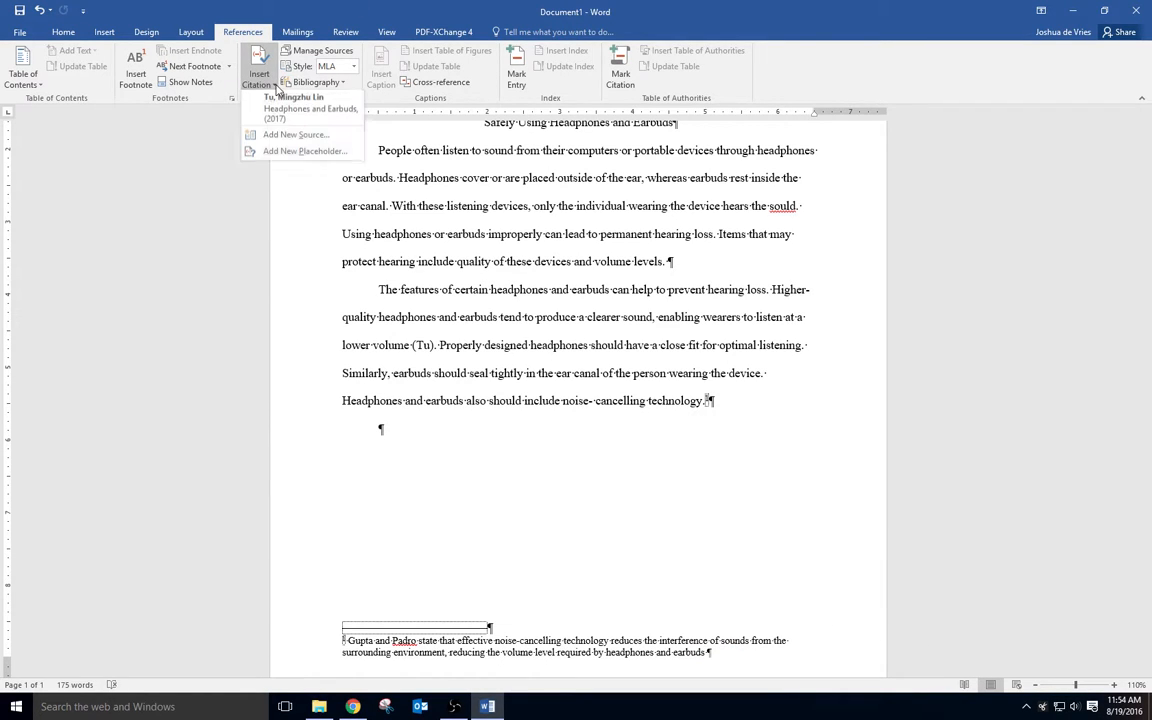
pyautogui.click(290, 141)
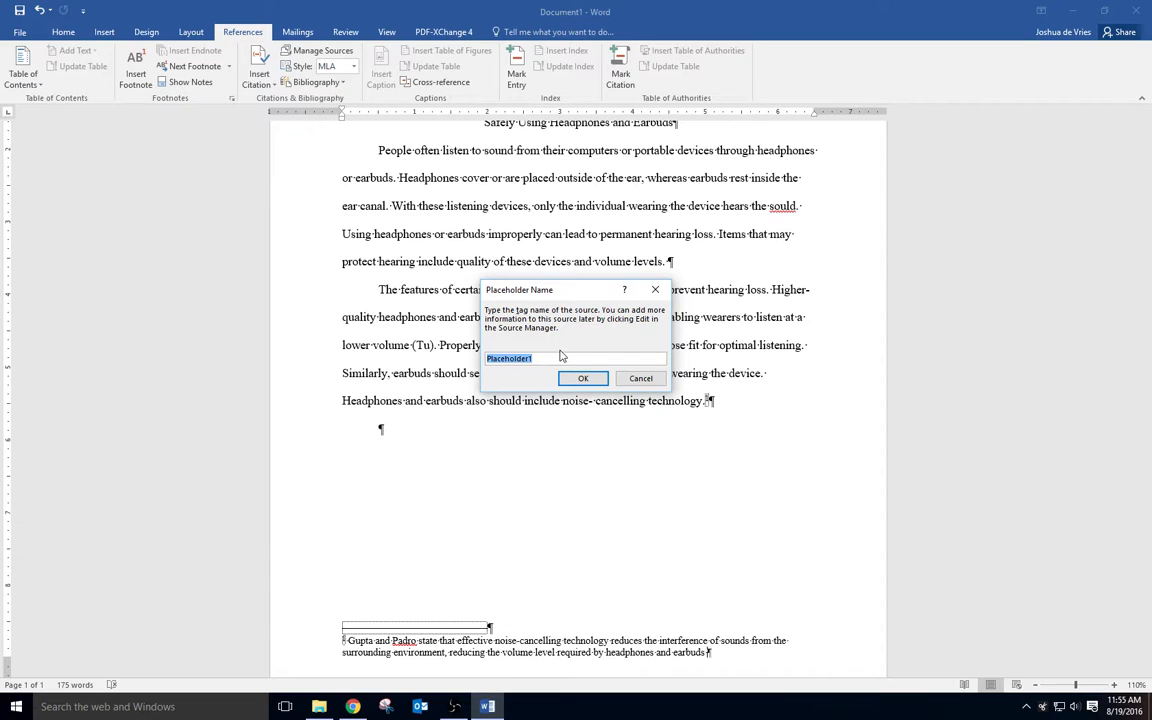
pyautogui.write('Gupta')
pyautogui.click(582, 378)
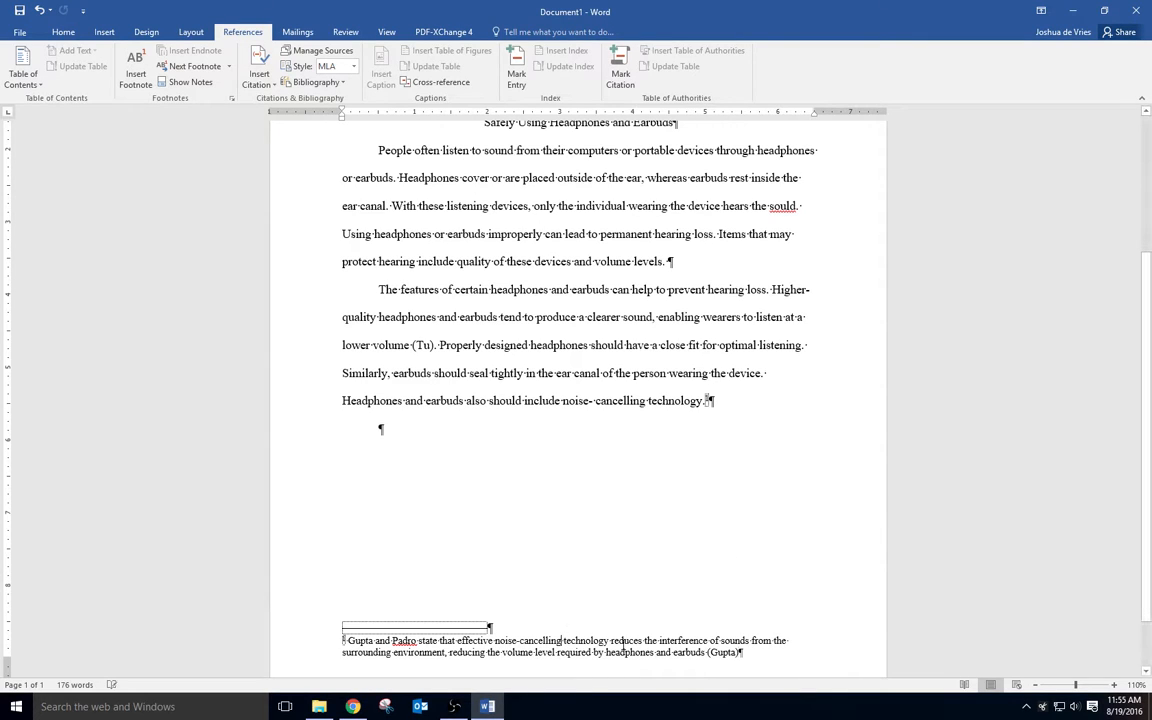
# Modify the Footnote Text style to use 12 pt, double-spaced text.
pyautogui.rightClick(561, 640)
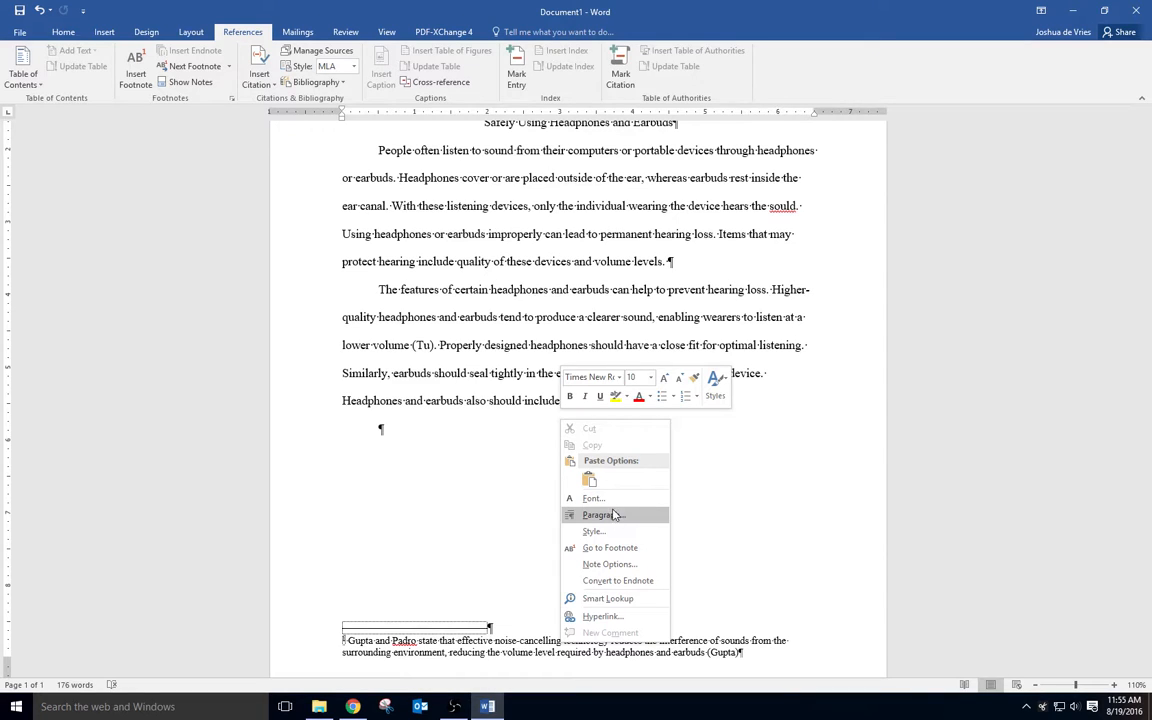
pyautogui.click(598, 531)
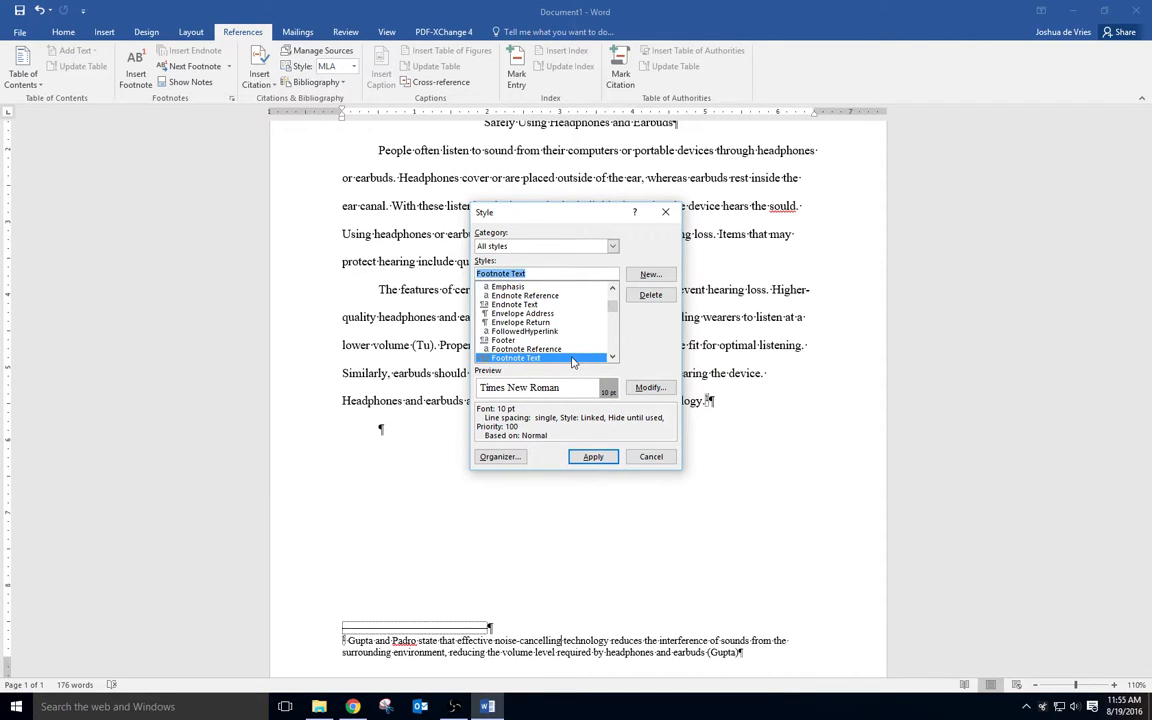
pyautogui.click(613, 247)
pyautogui.click(613, 247)
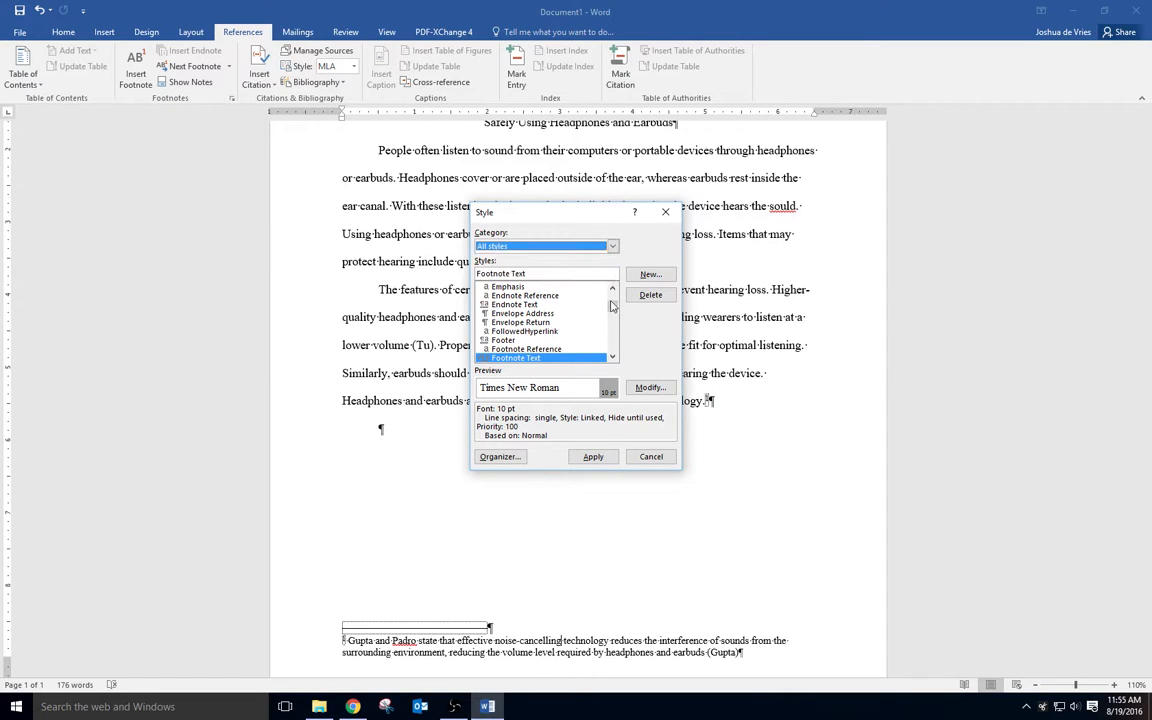
pyautogui.click(569, 358)
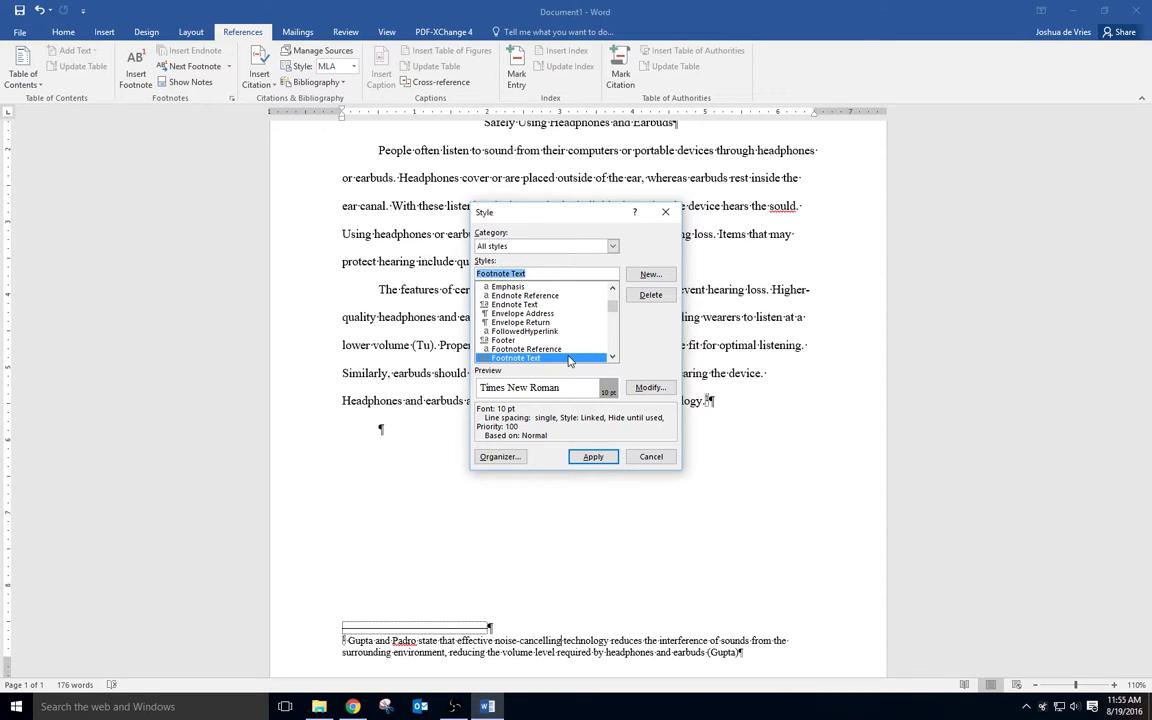
pyautogui.click(650, 388)
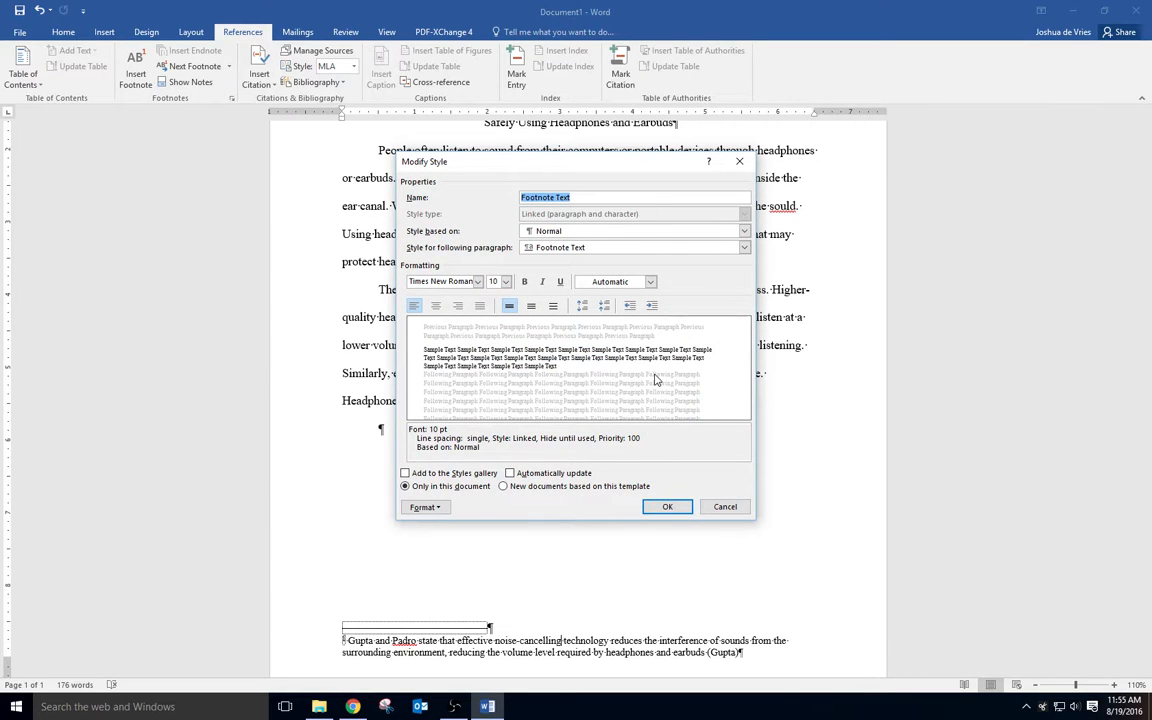
pyautogui.click(506, 281)
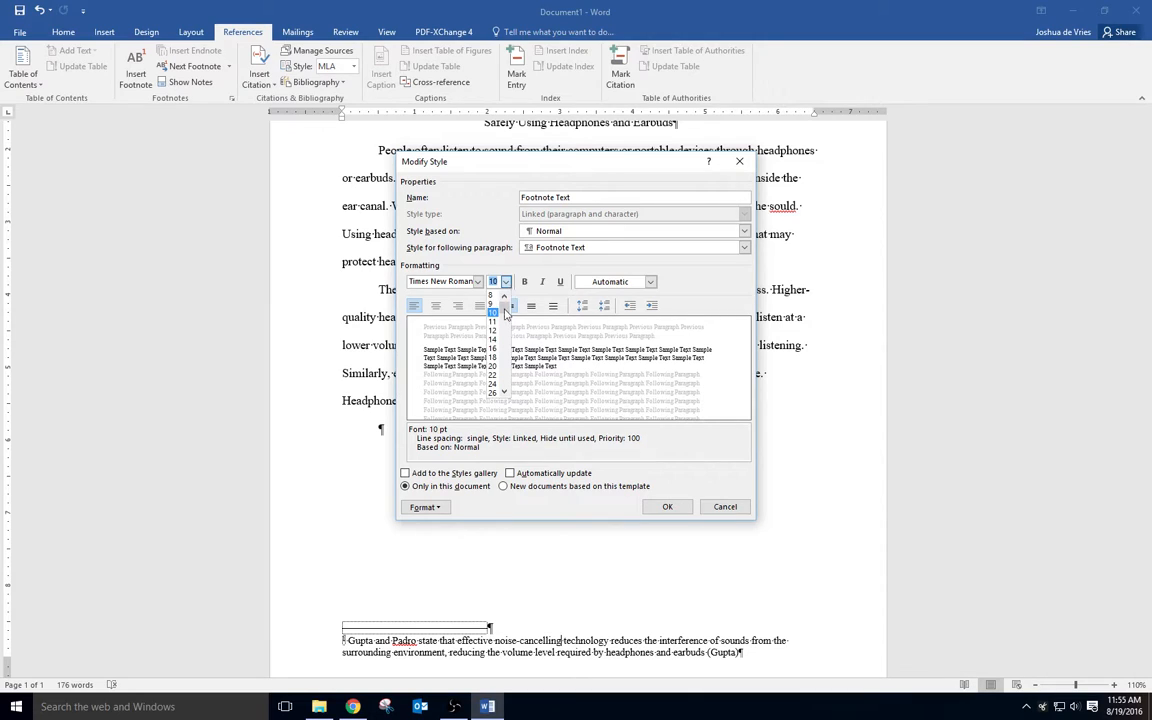
pyautogui.click(496, 334)
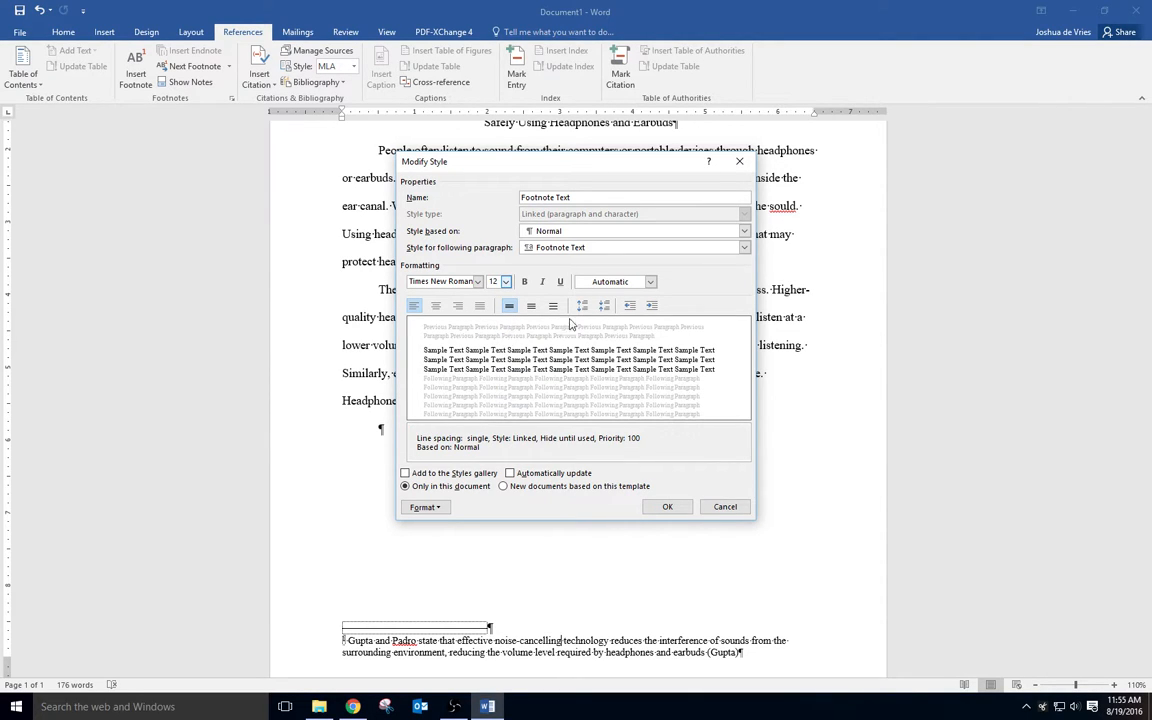
pyautogui.click(554, 307)
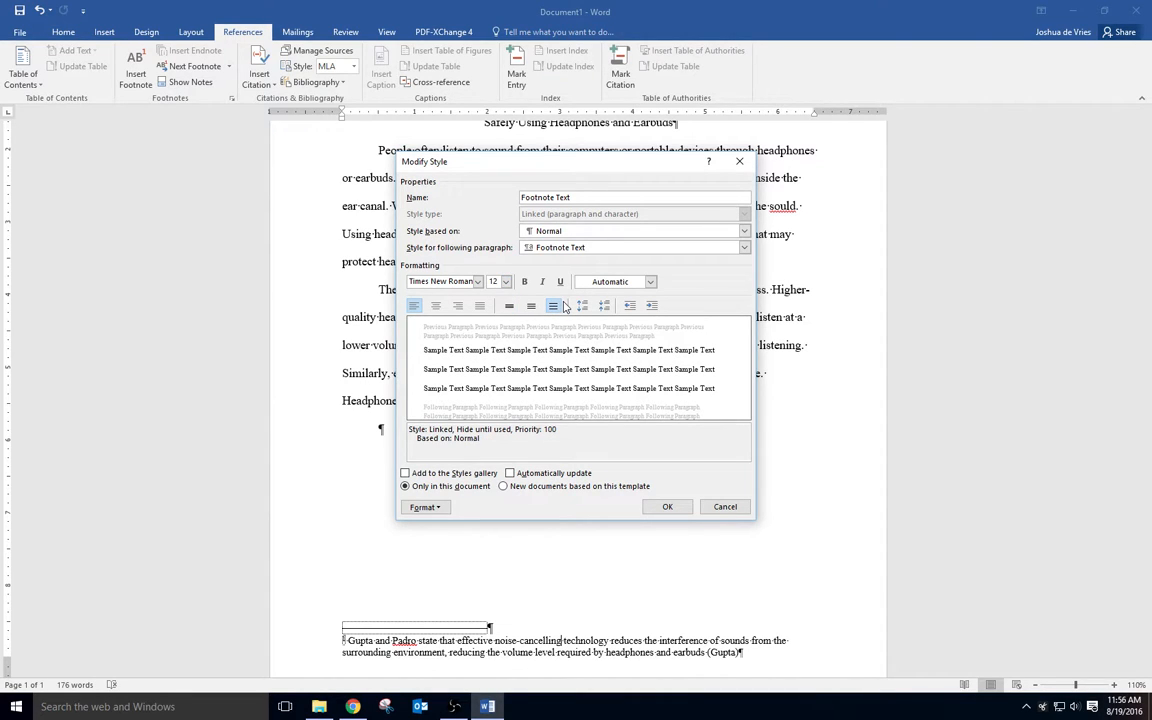
# Give the Footnote Text style a 0.5-inch first-line indent and apply it to the footnote.
pyautogui.click(426, 507)
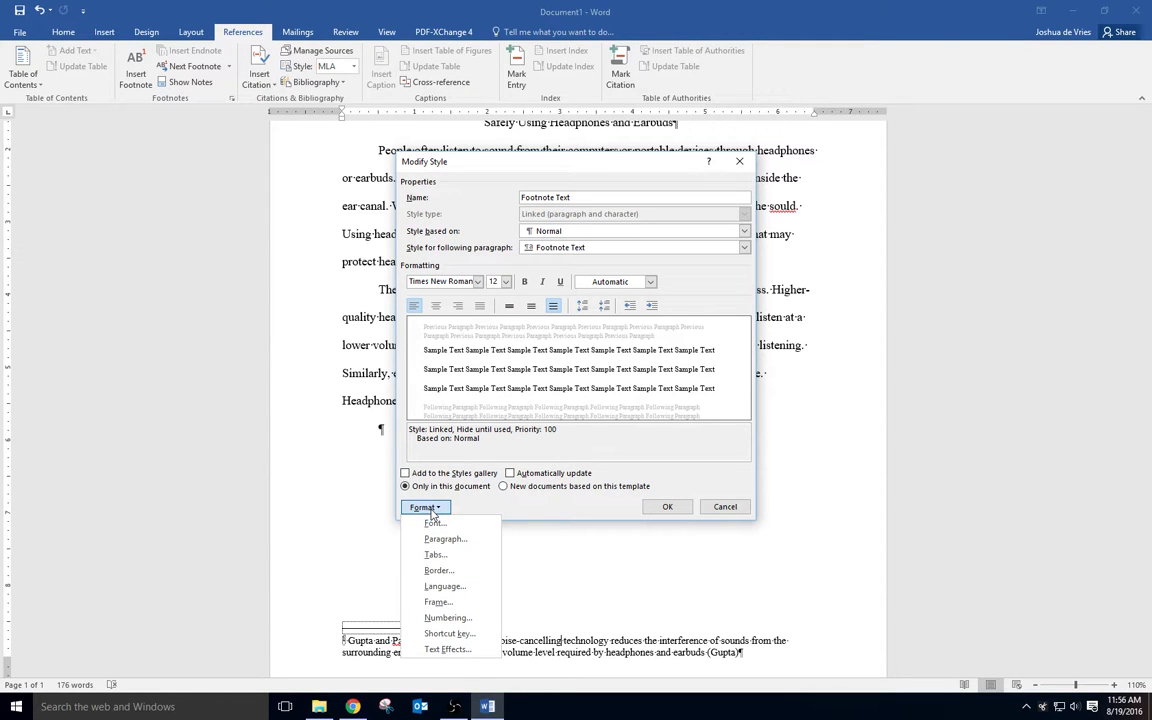
pyautogui.click(444, 538)
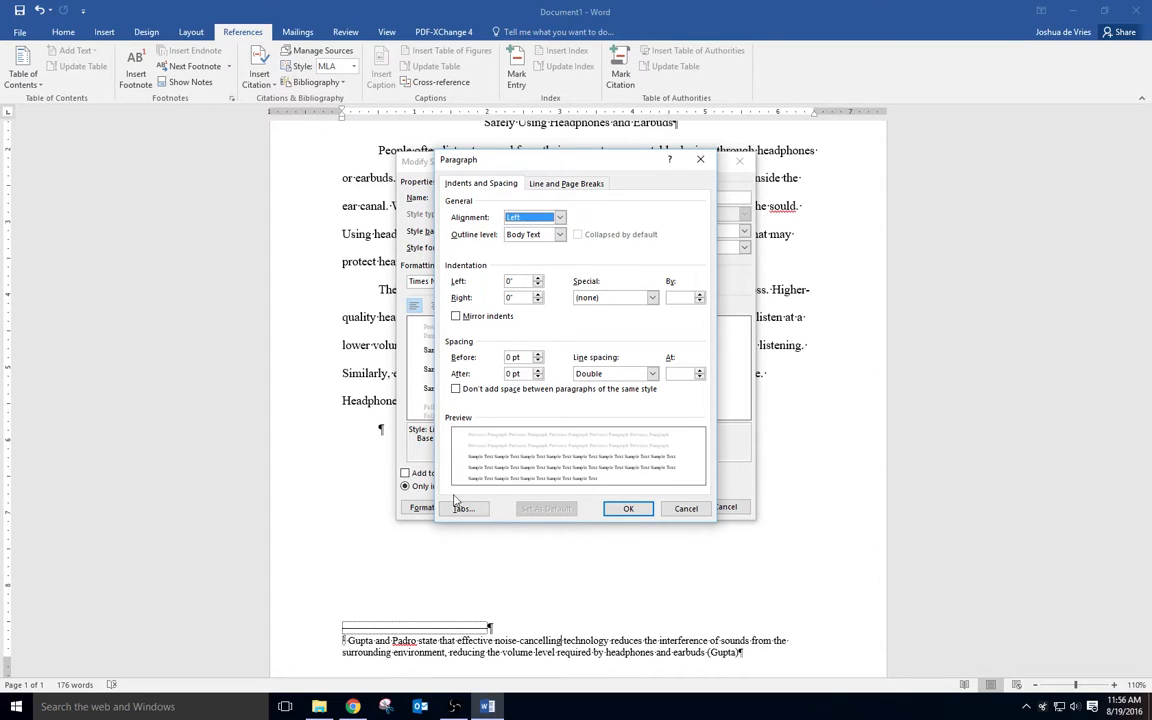
pyautogui.click(652, 297)
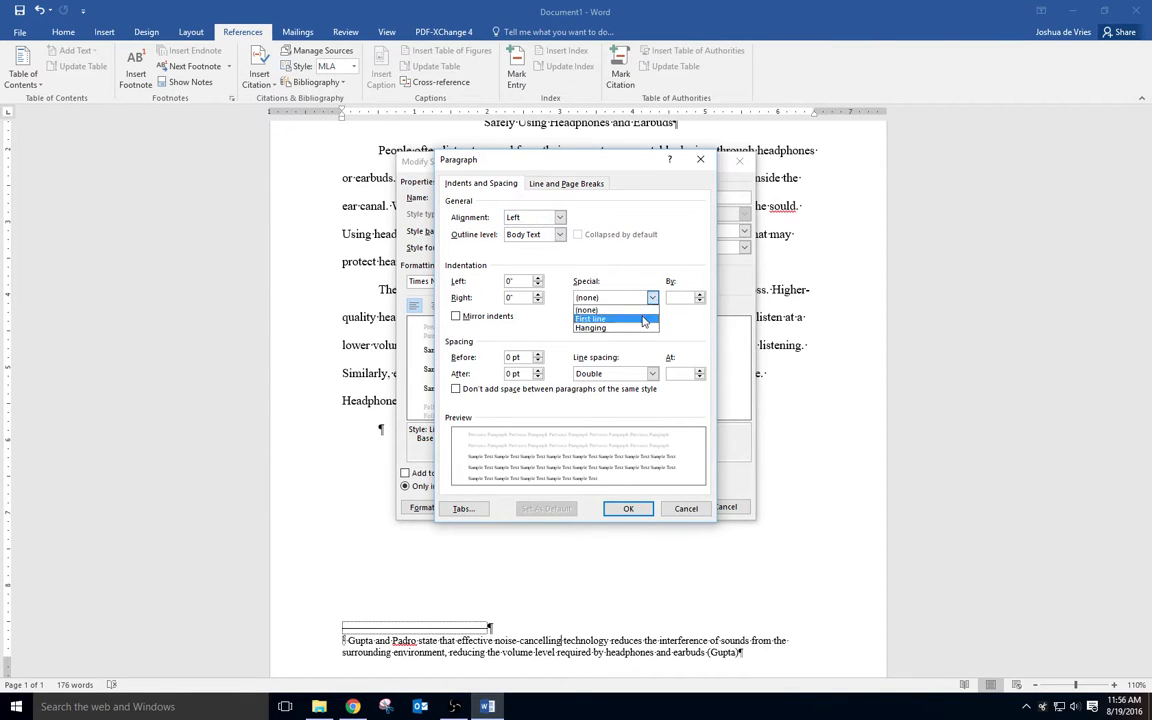
pyautogui.click(643, 320)
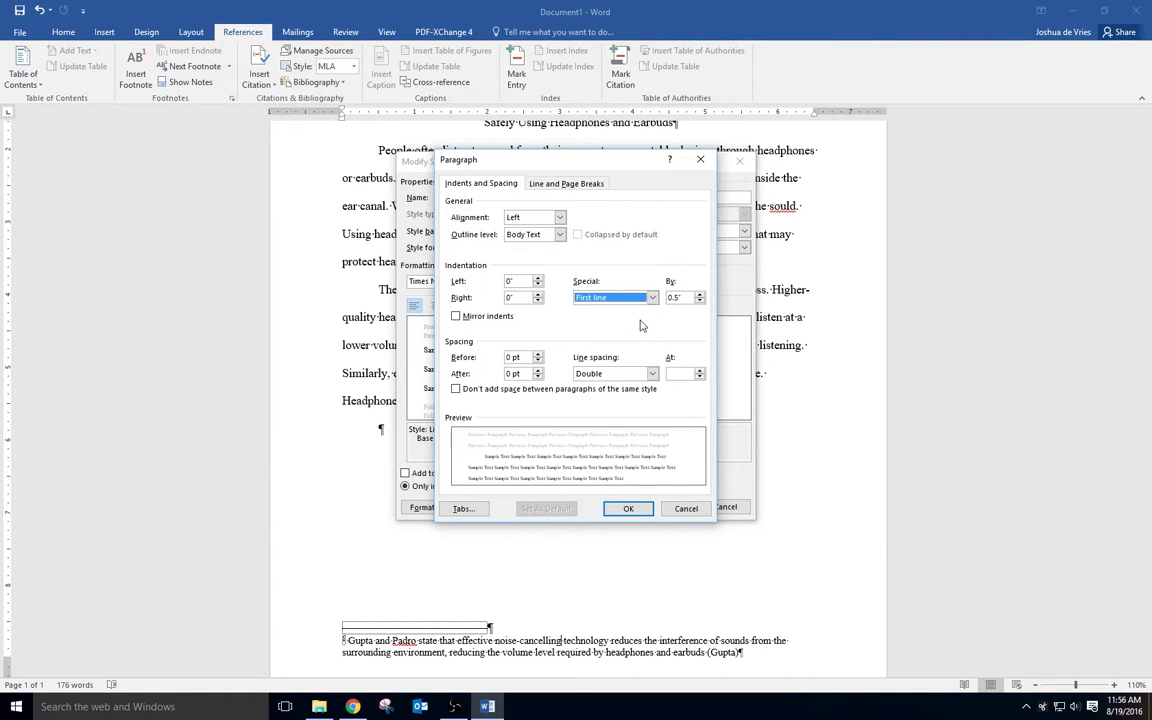
pyautogui.click(624, 507)
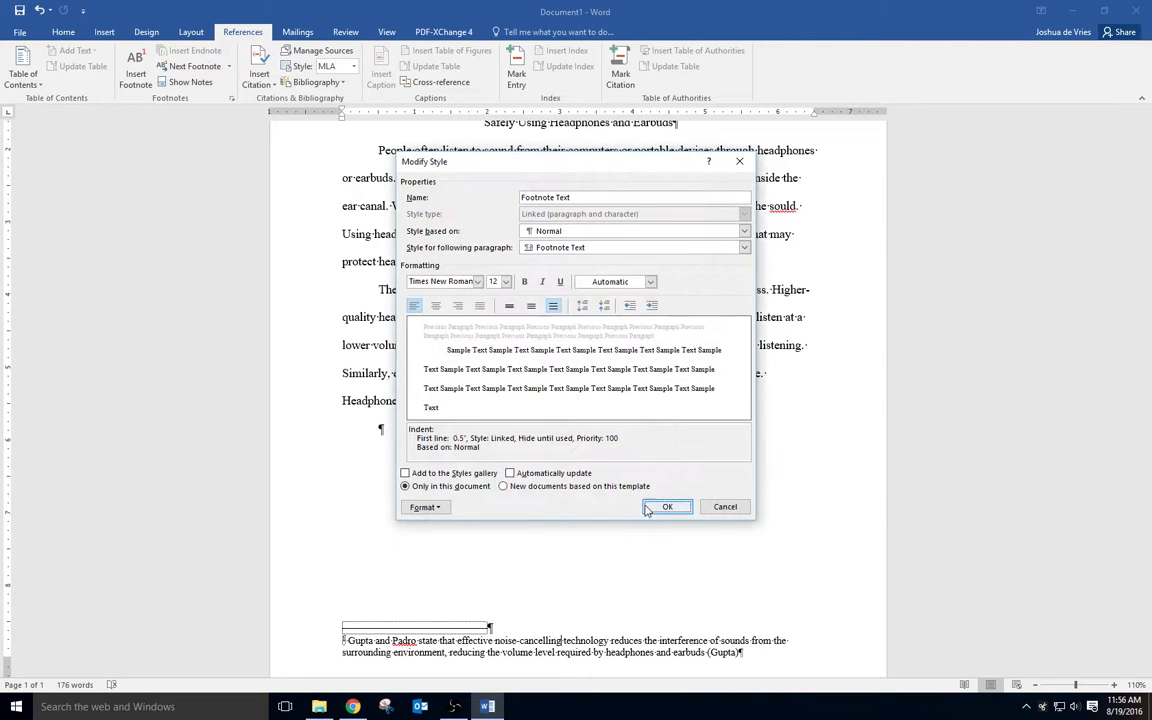
pyautogui.click(668, 510)
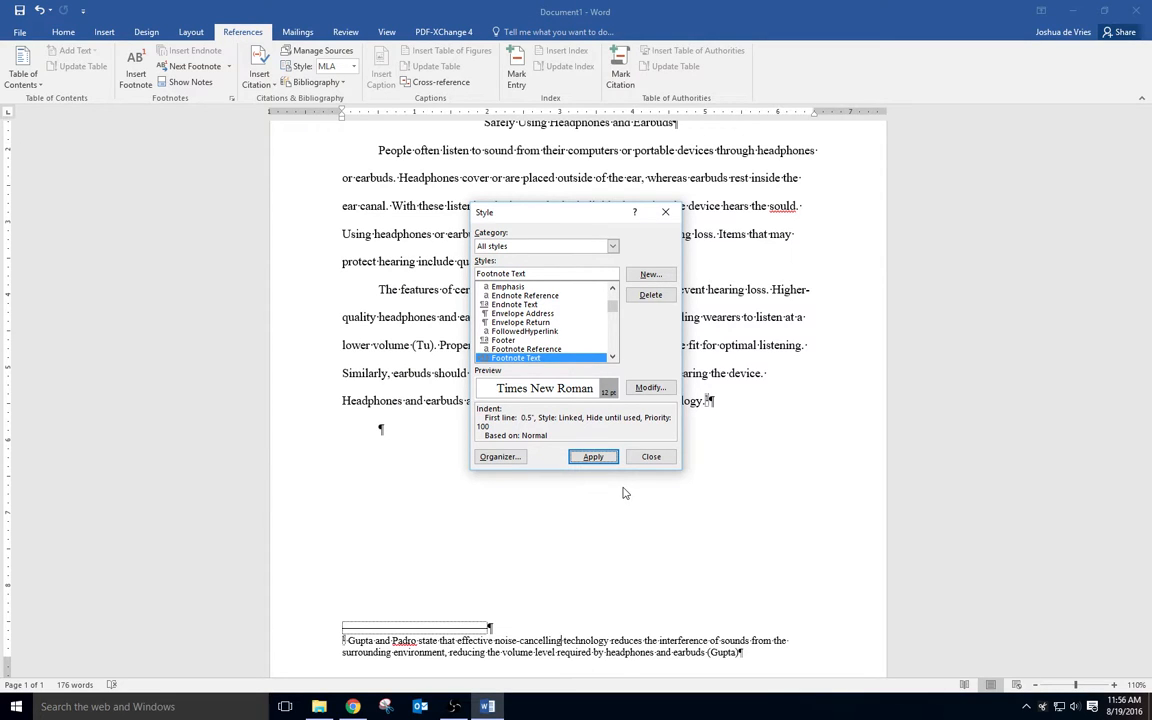
pyautogui.click(600, 457)
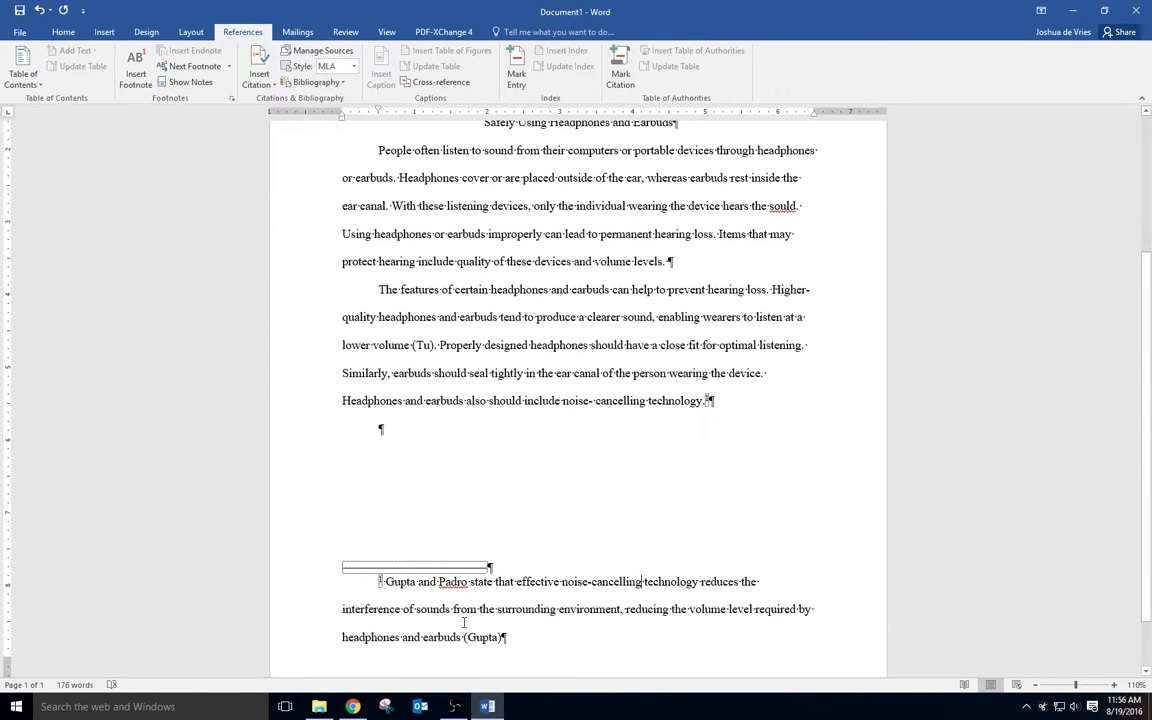
pyautogui.click(489, 641)
# Open the Gupta citation's source details and change its type to Book.
pyautogui.click(507, 652)
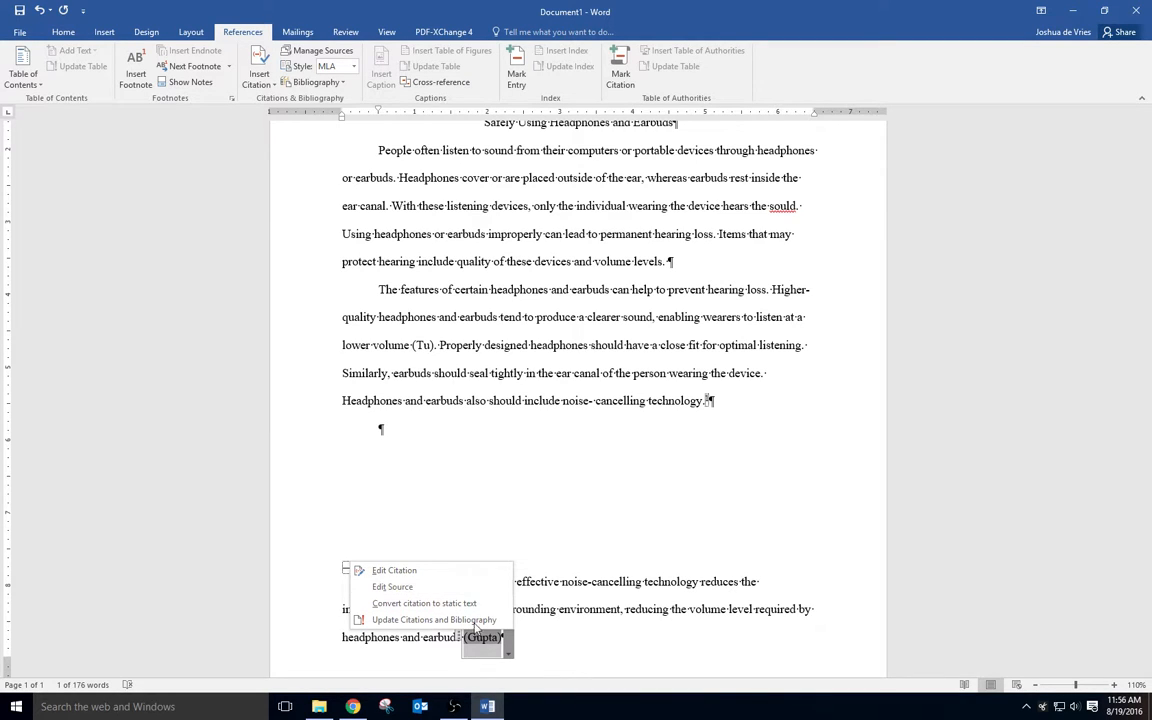
pyautogui.click(508, 652)
pyautogui.click(508, 652)
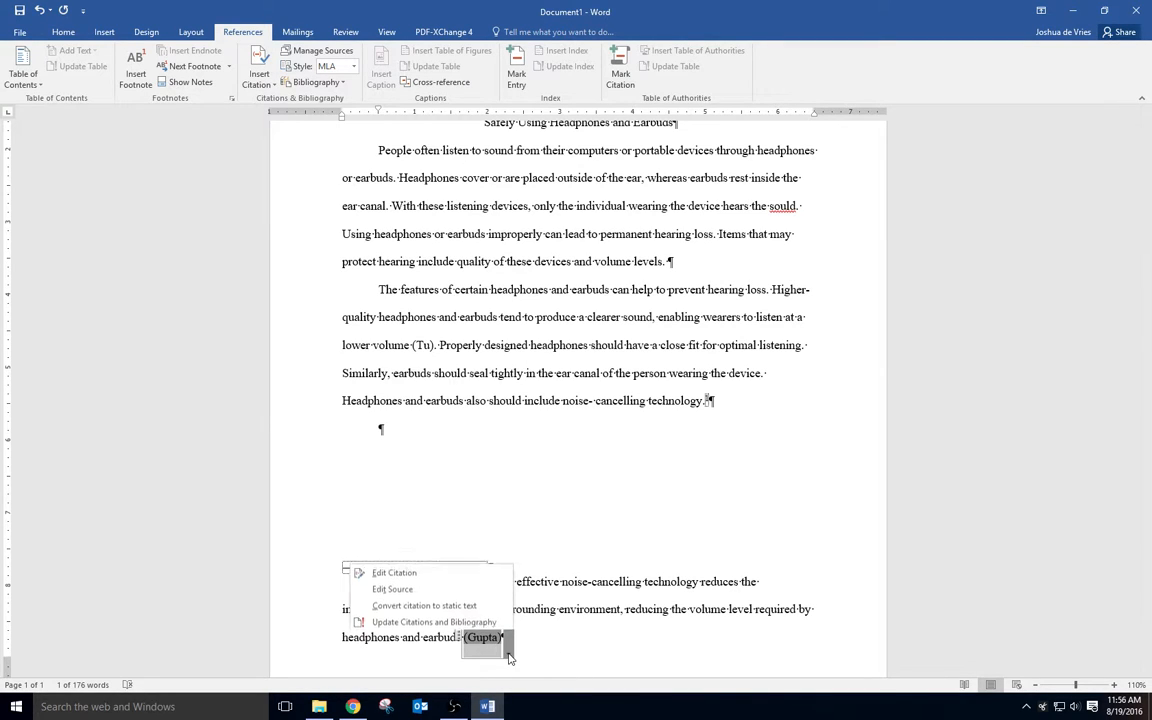
pyautogui.click(393, 587)
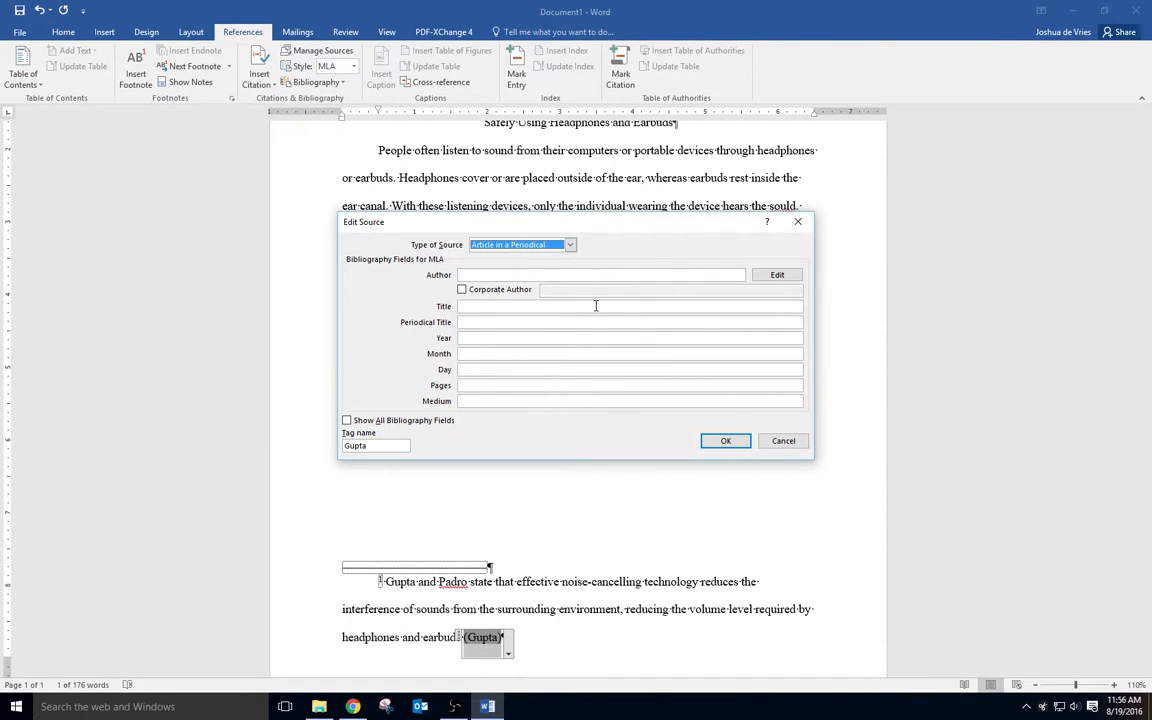
pyautogui.click(569, 245)
pyautogui.click(495, 254)
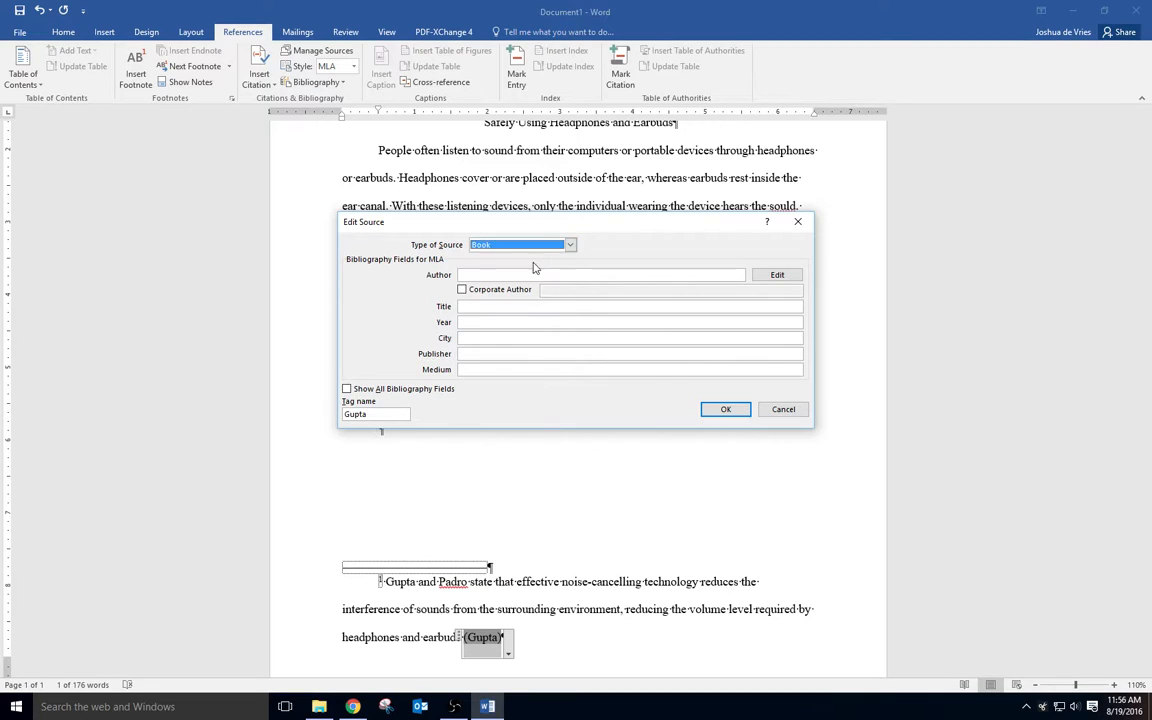
# Enter Gupta and Padro as the book's two authors with their full names.
pyautogui.click(514, 273)
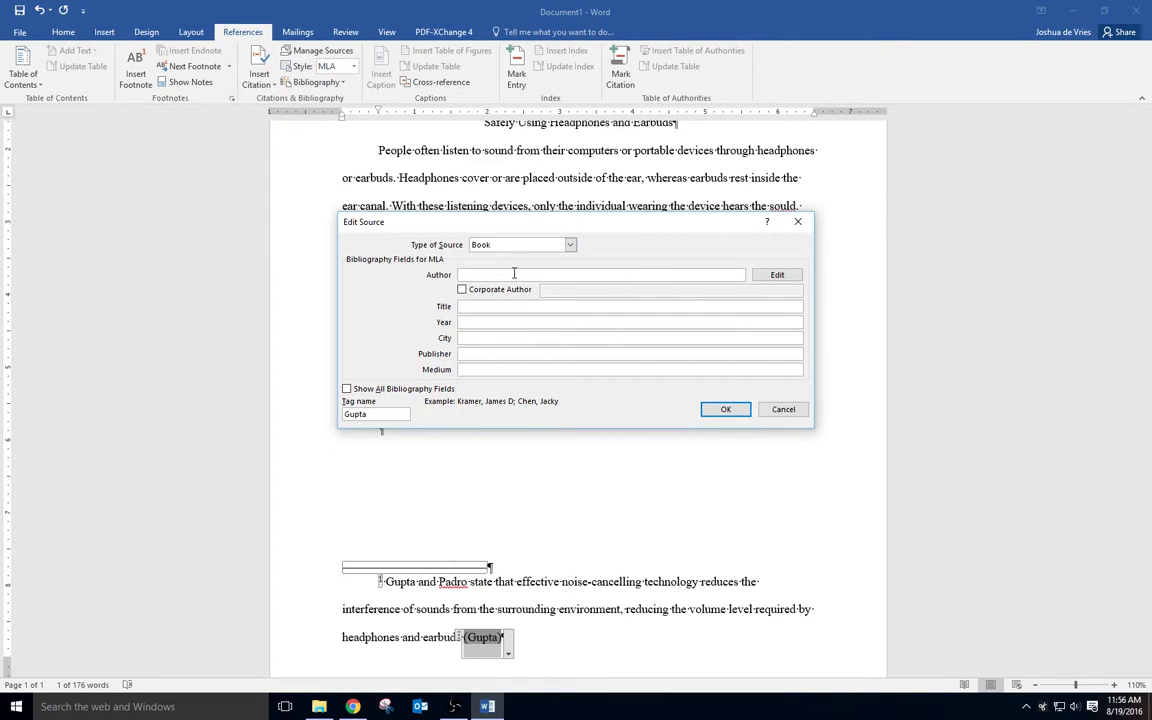
pyautogui.click(776, 274)
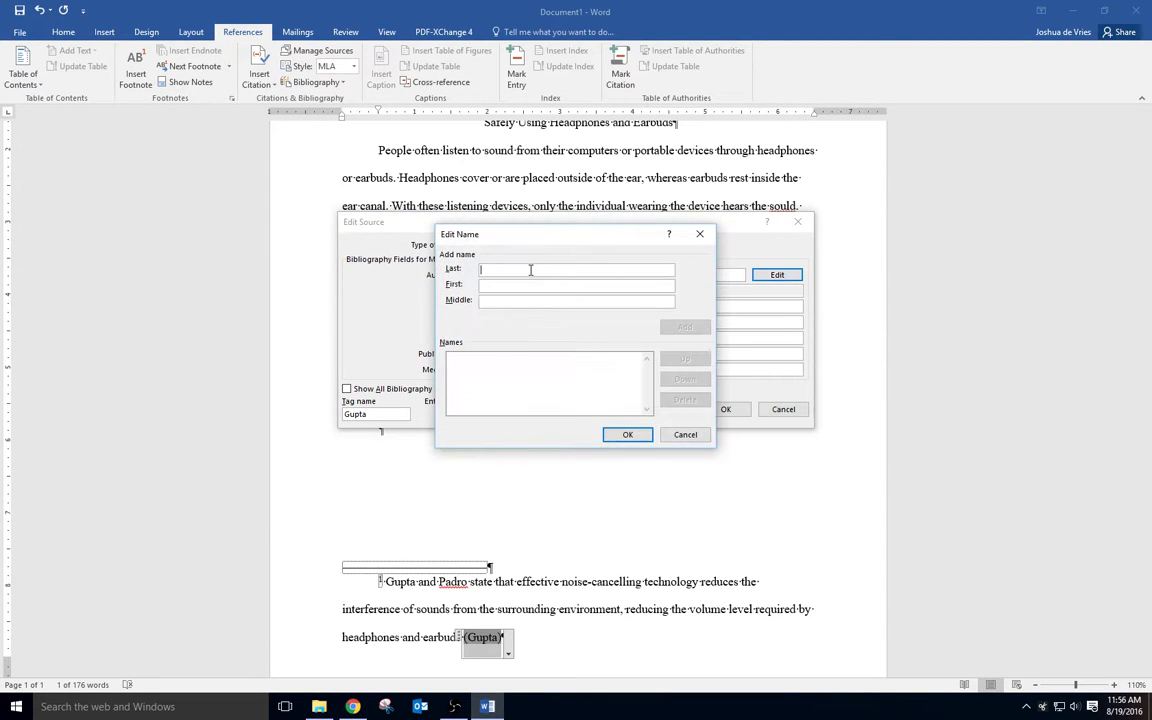
pyautogui.write('Gupta')
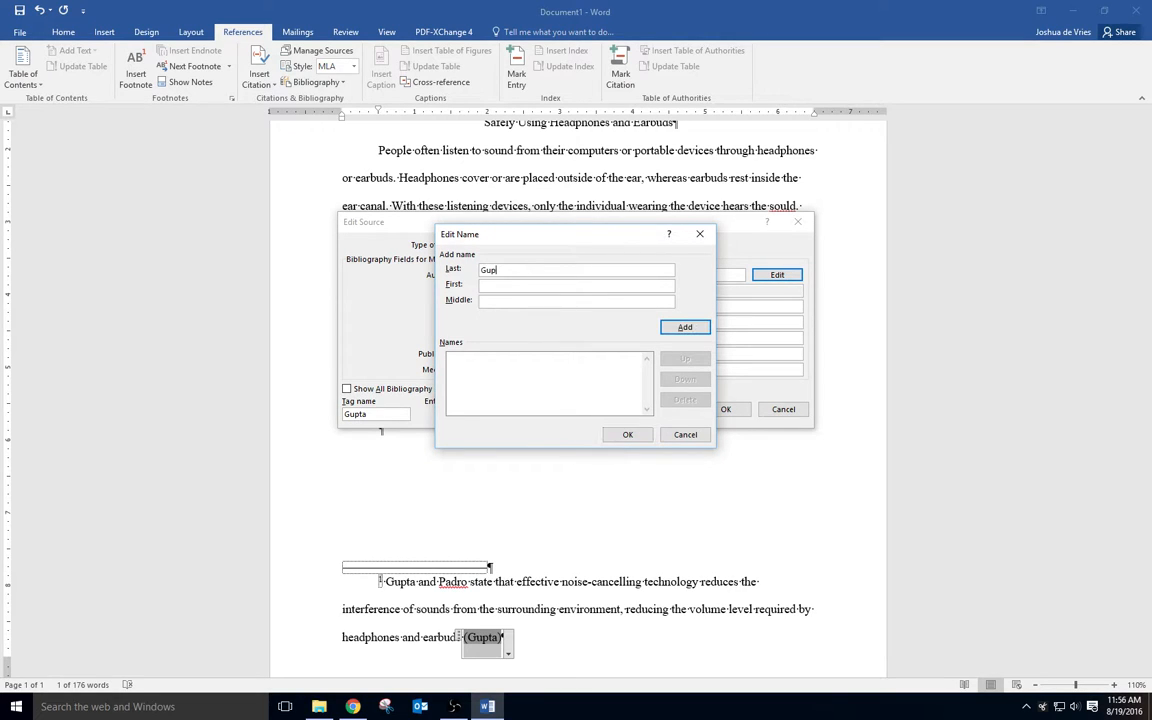
pyautogui.press('Tab')
pyautogui.write('Elena')
pyautogui.write('Maia')
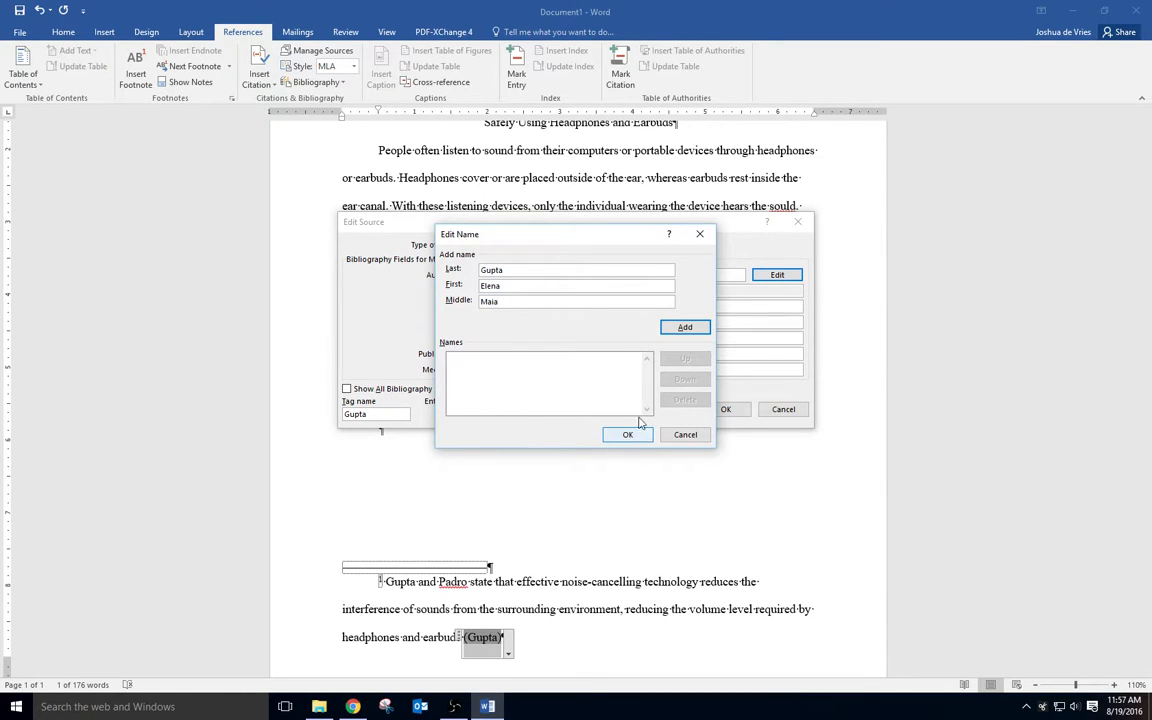
pyautogui.click(697, 330)
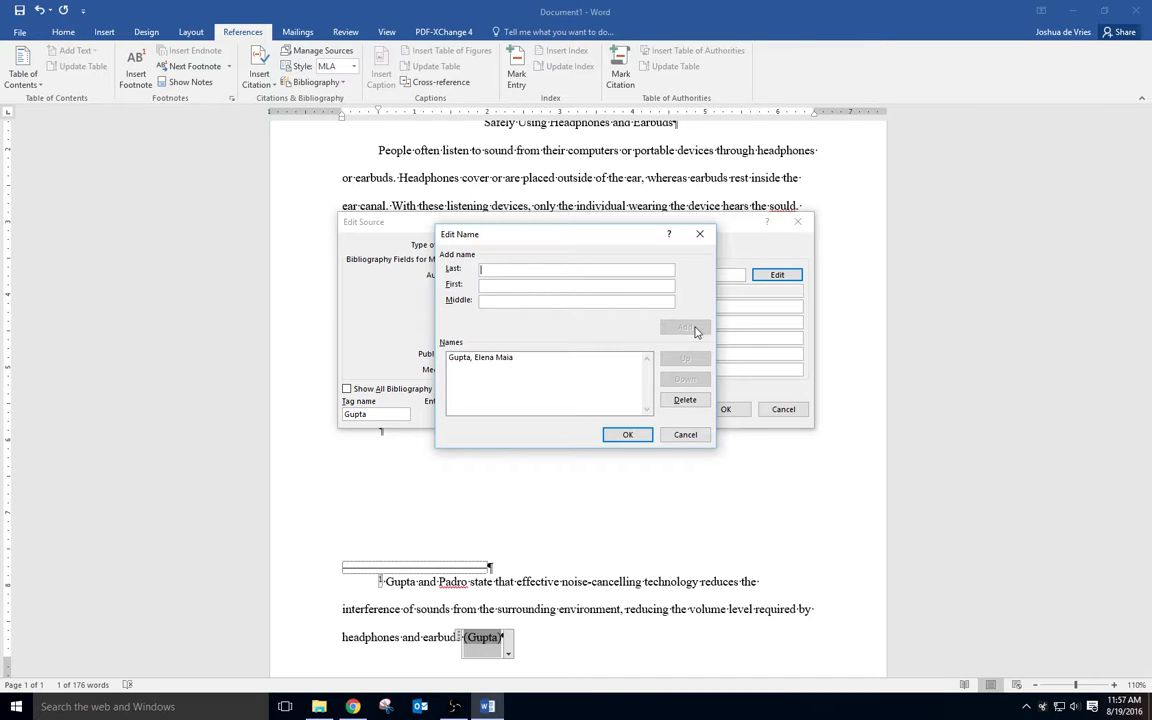
pyautogui.click(627, 434)
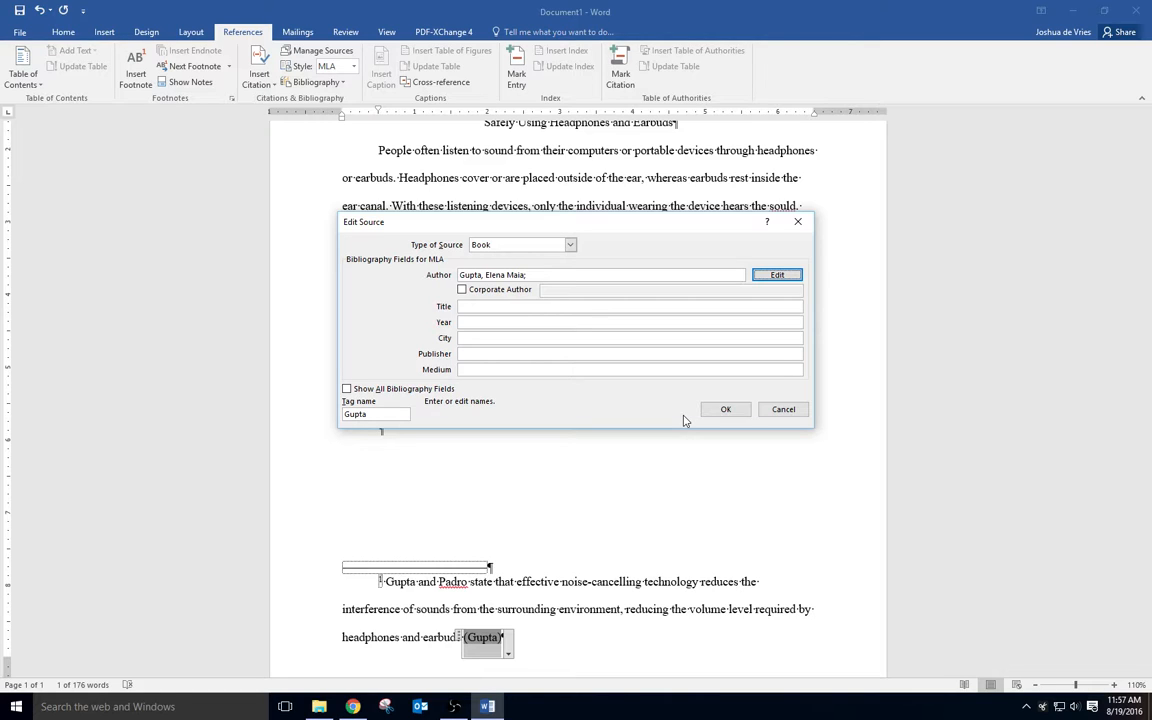
pyautogui.click(607, 275)
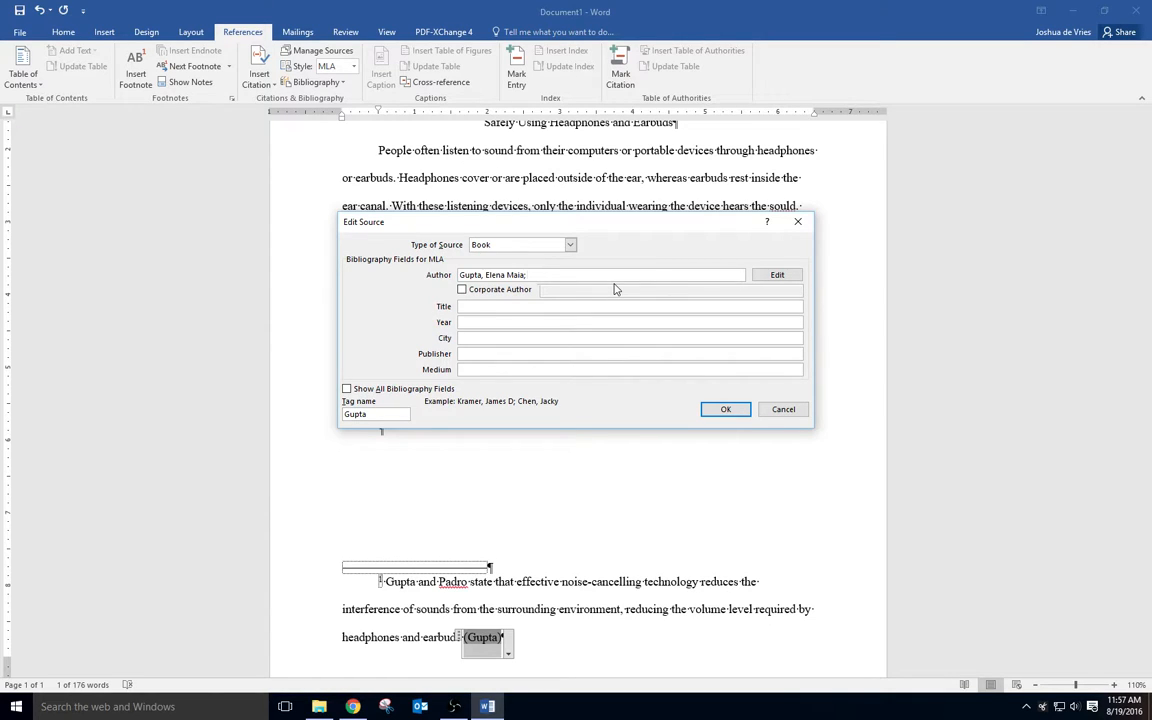
pyautogui.write('Padro ,')
pyautogui.write('Abelbert Luis;')
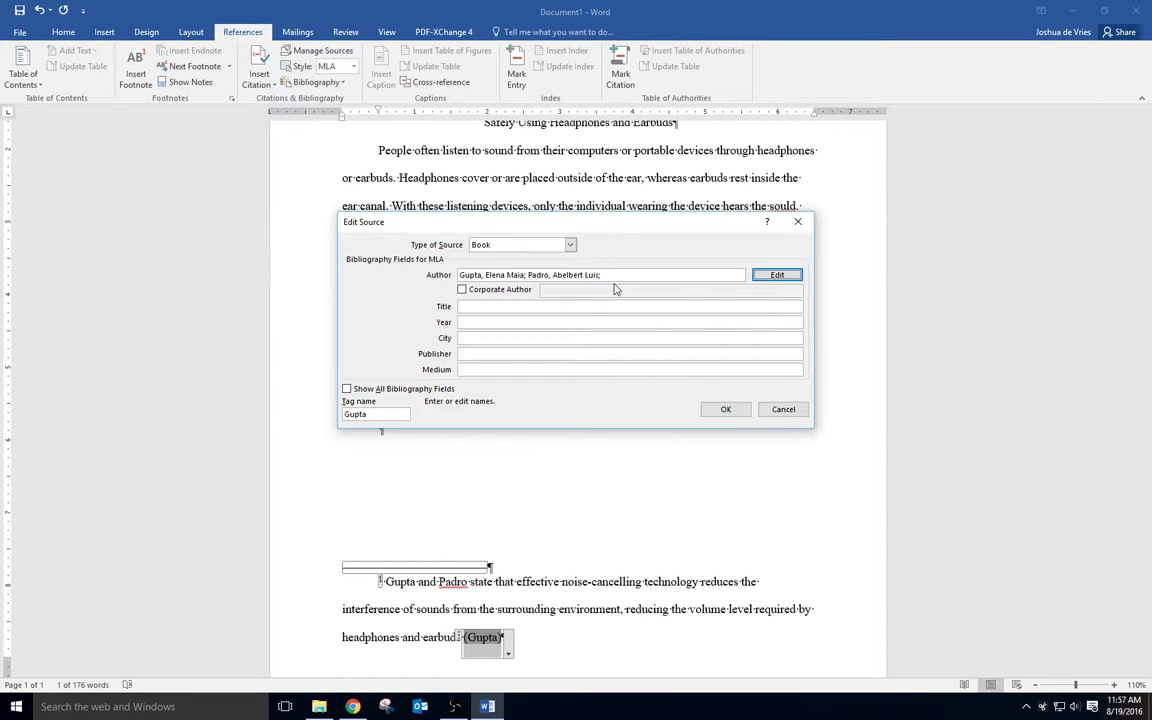
# Fill in title 'Hearing Protection Methods', year 2017, city Orlando, publisher Palm Press, medium Print, and save.
pyautogui.press('Tab')
pyautogui.press('Tab')
pyautogui.write('Hearing P')
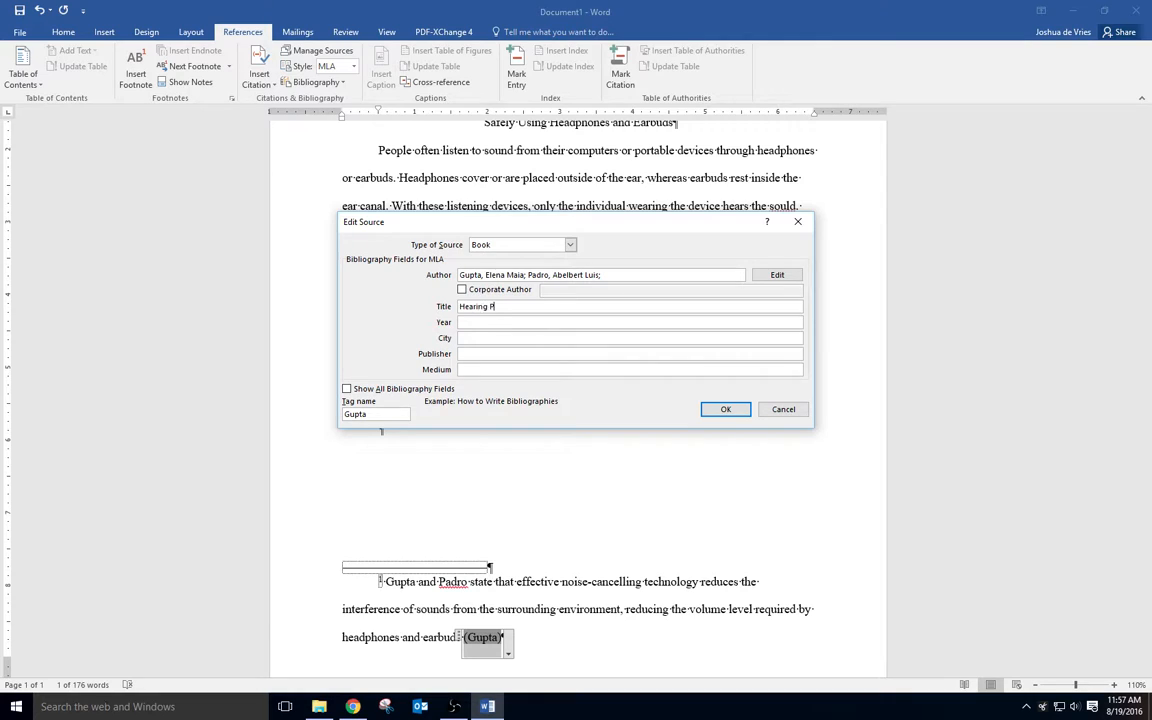
pyautogui.write('rotection Methods')
pyautogui.press('Tab')
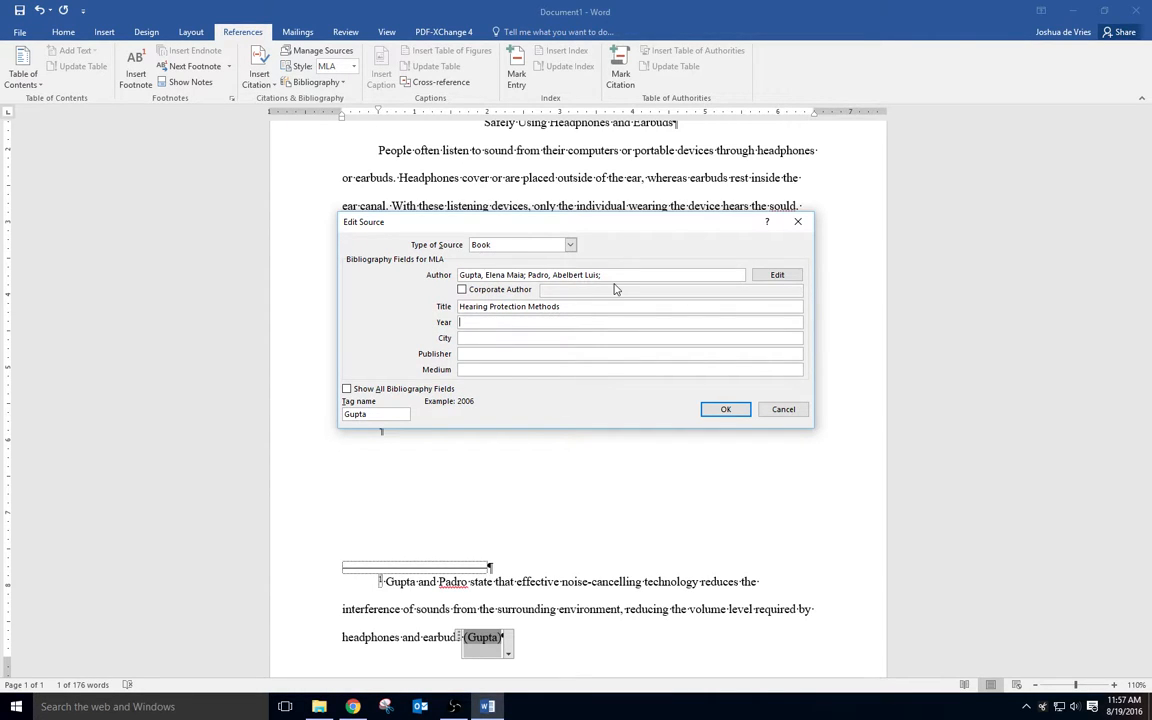
pyautogui.write('2017')
pyautogui.press('Tab')
pyautogui.write('Orlando')
pyautogui.press('Tab')
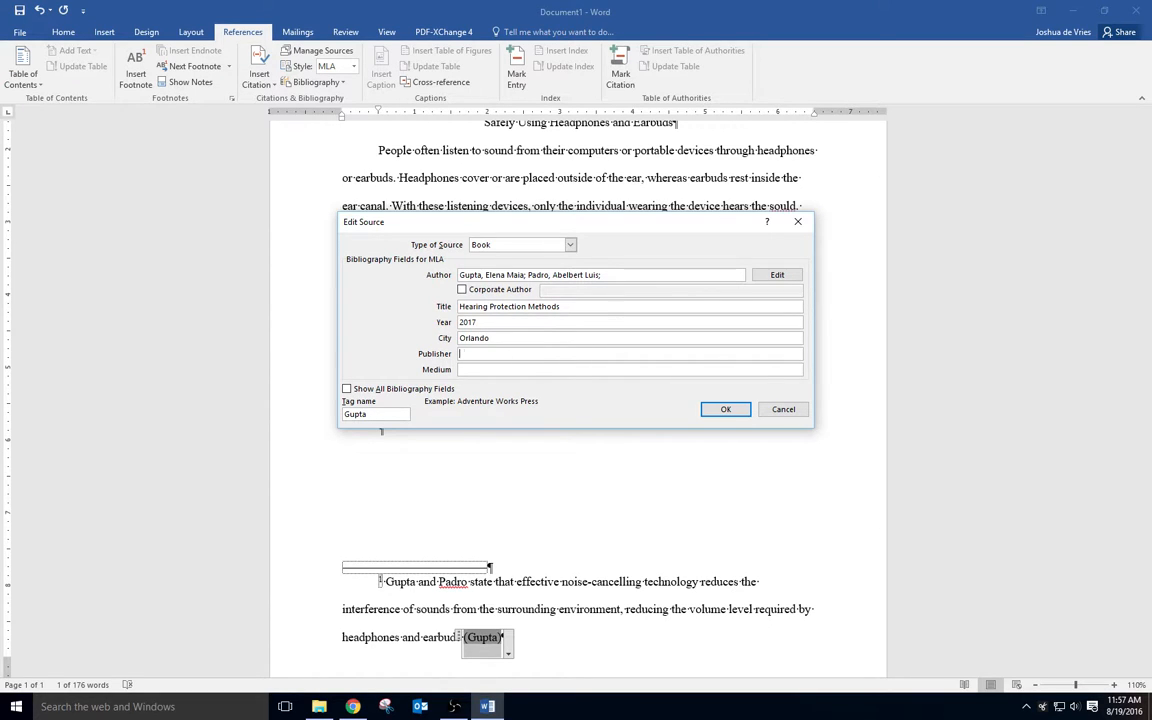
pyautogui.write('Palm Press')
pyautogui.press('Tab')
pyautogui.write('Prio')
pyautogui.press('BackSpace')
pyautogui.write('nt')
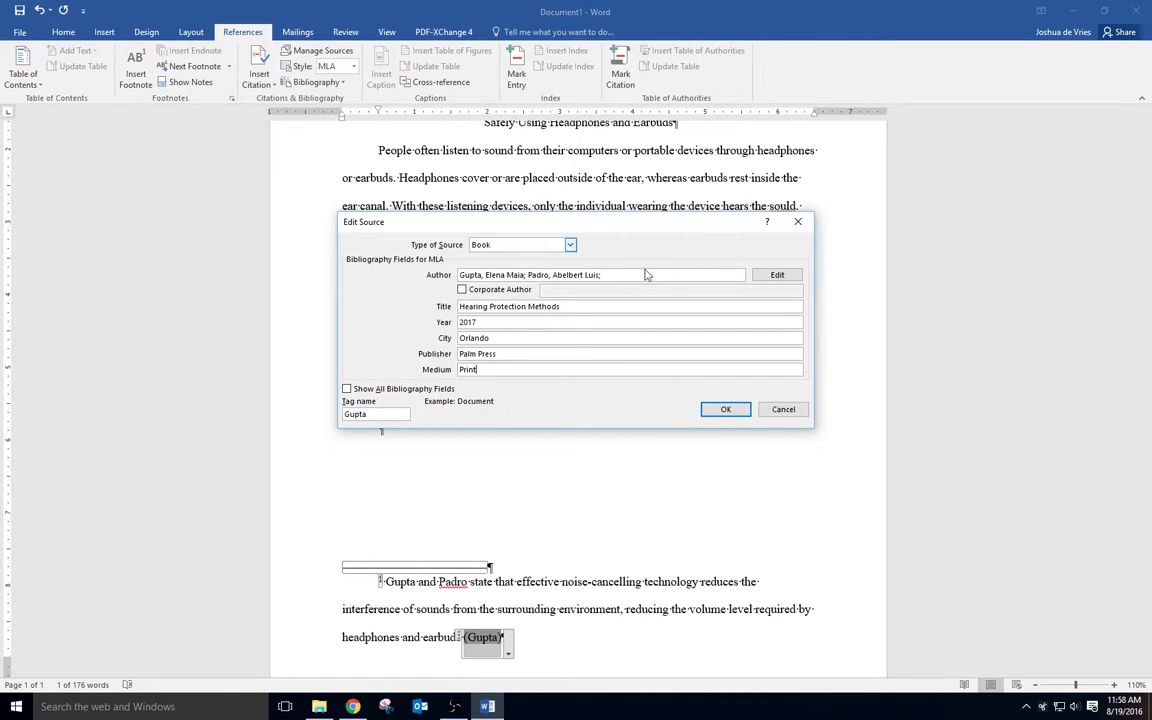
pyautogui.click(725, 411)
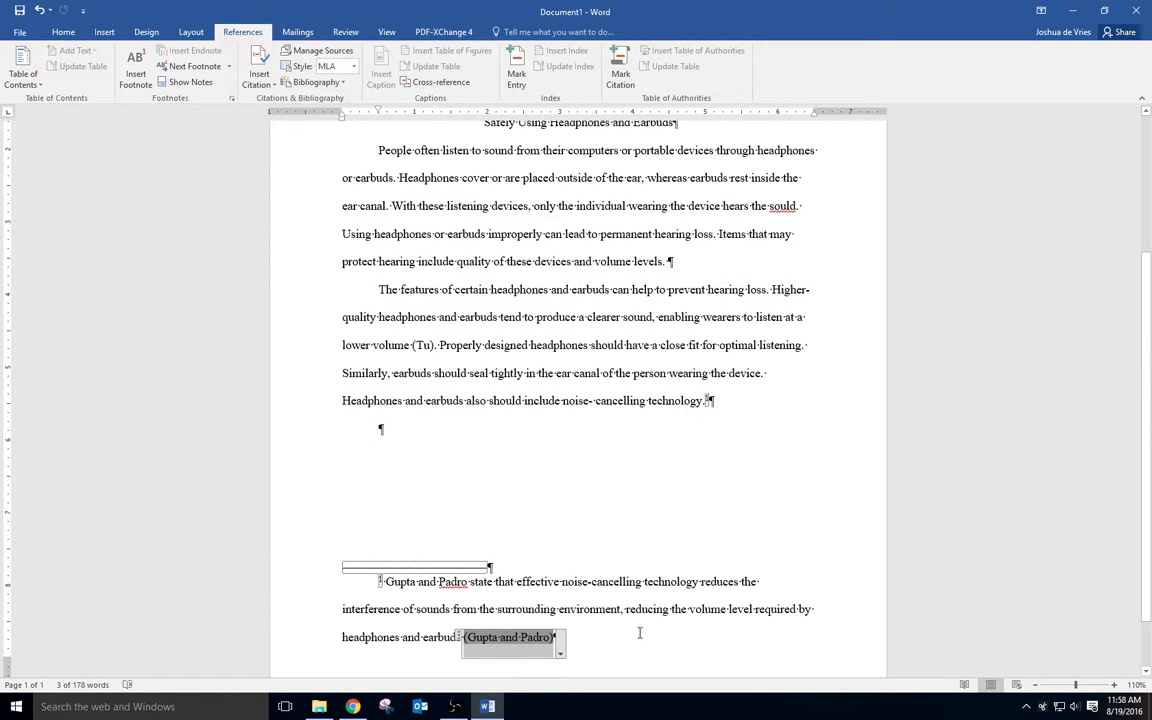
# Edit the footnote citation to pages 75-78 with author and title suppressed.
pyautogui.click(560, 651)
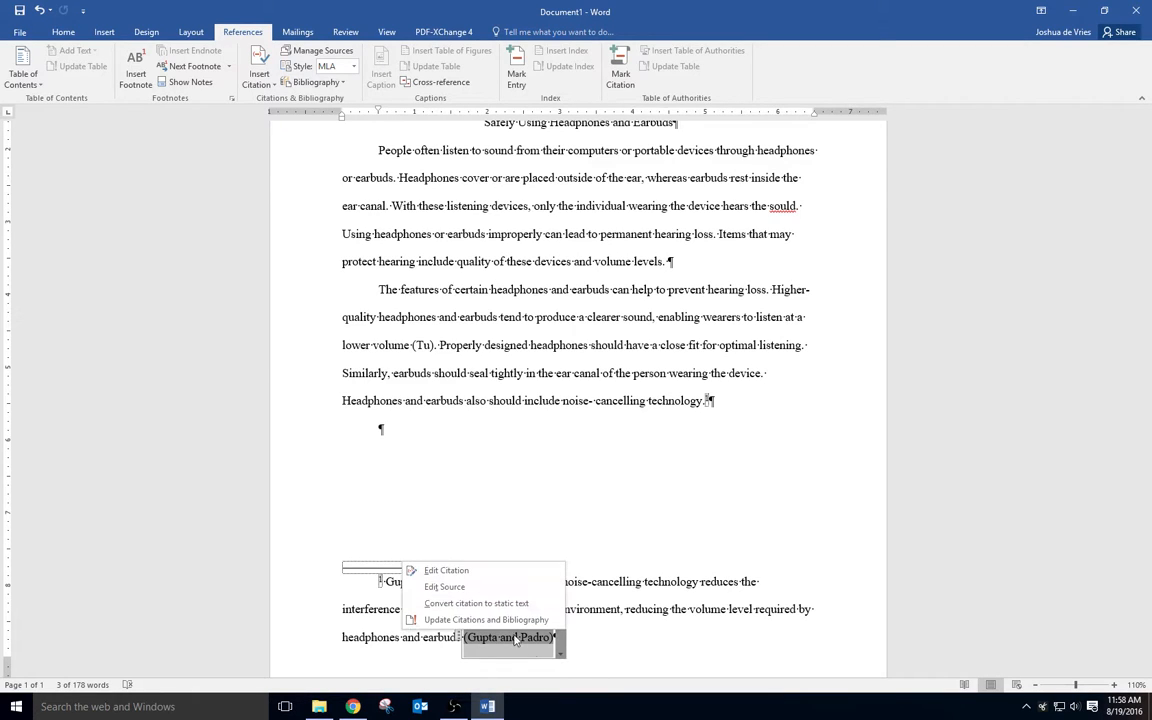
pyautogui.click(446, 570)
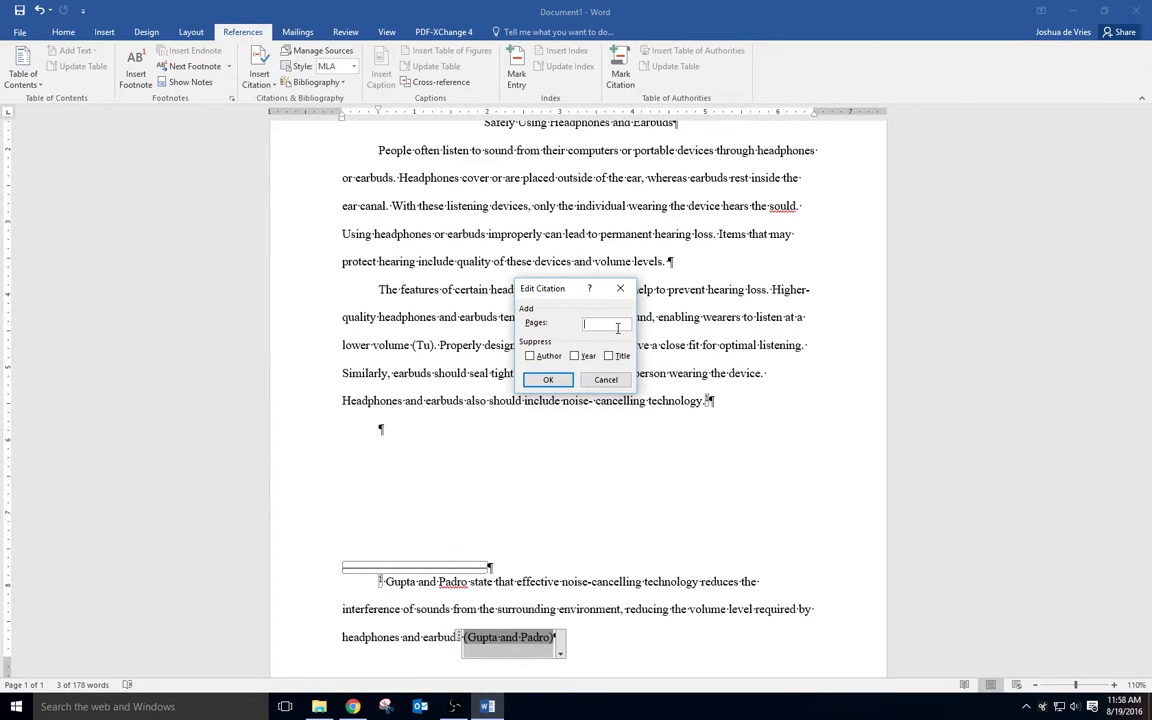
pyautogui.write('75-78')
pyautogui.click(530, 356)
pyautogui.click(609, 356)
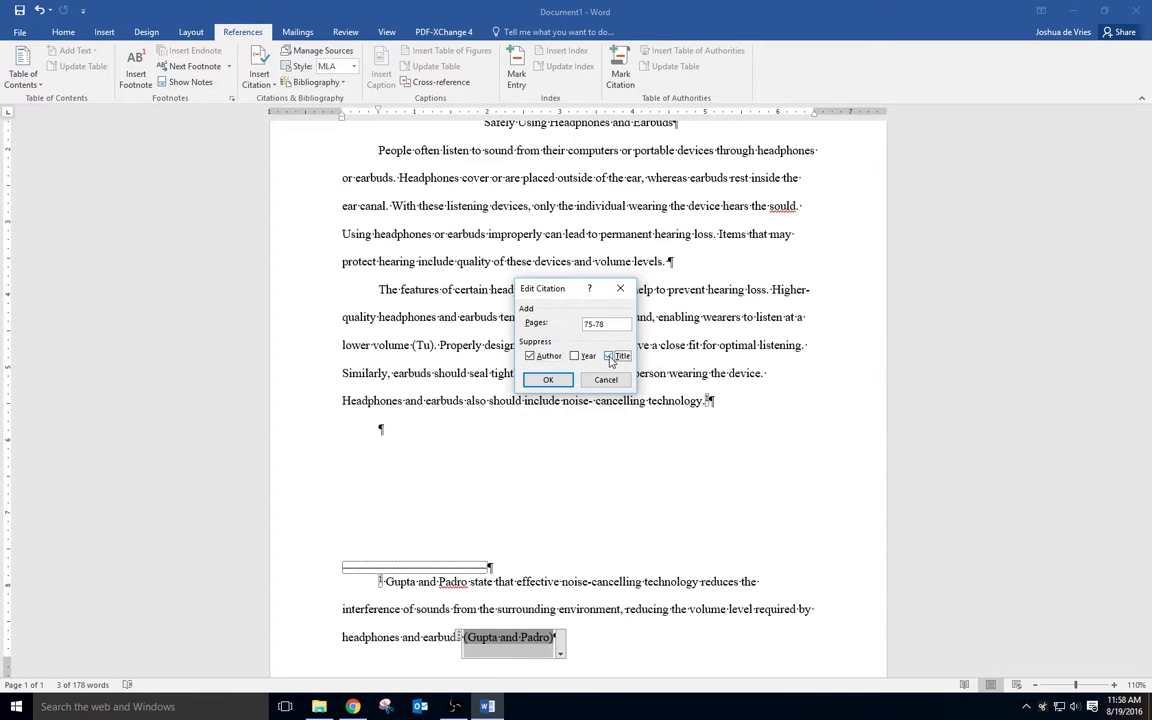
pyautogui.click(549, 381)
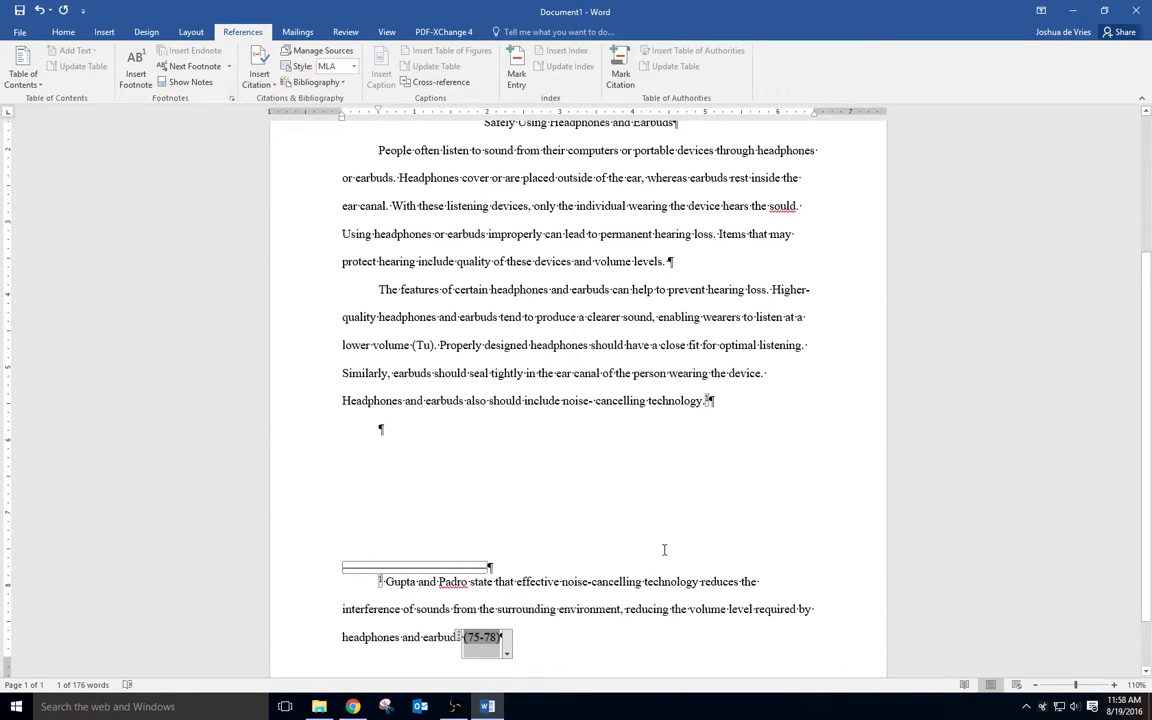
# Type the third paragraph on headphone volume levels, ending 'the less possibility of hearing damage.'.
pyautogui.click(380, 428)
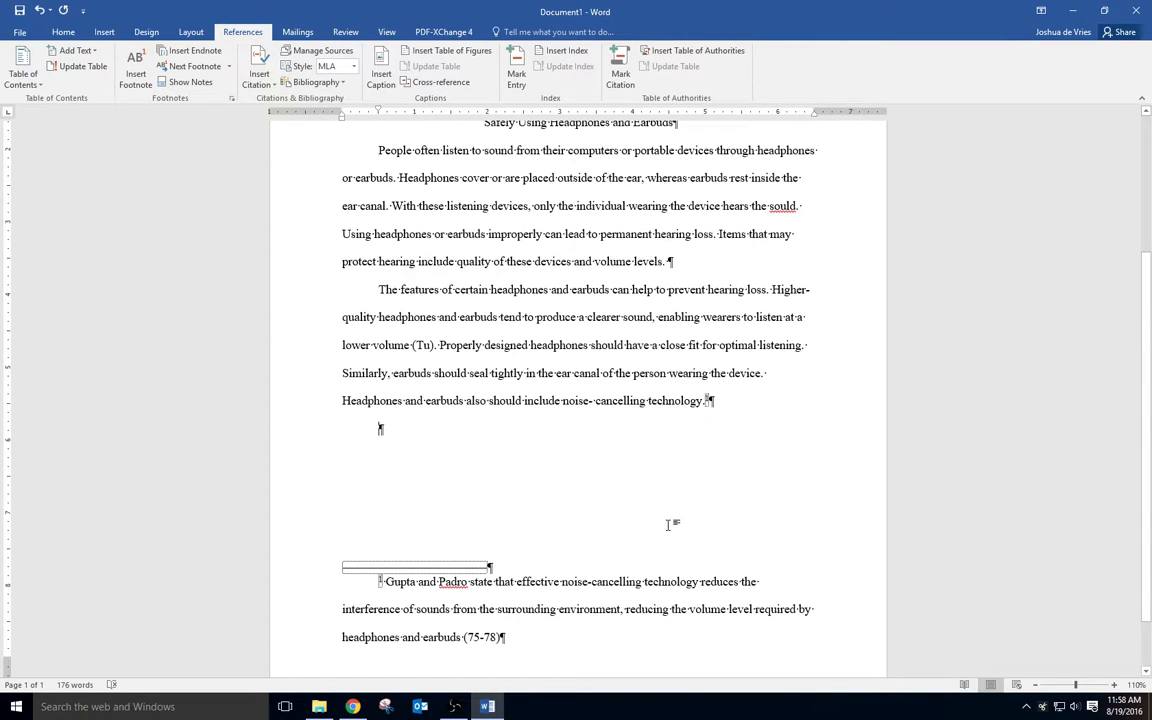
pyautogui.write('The vo')
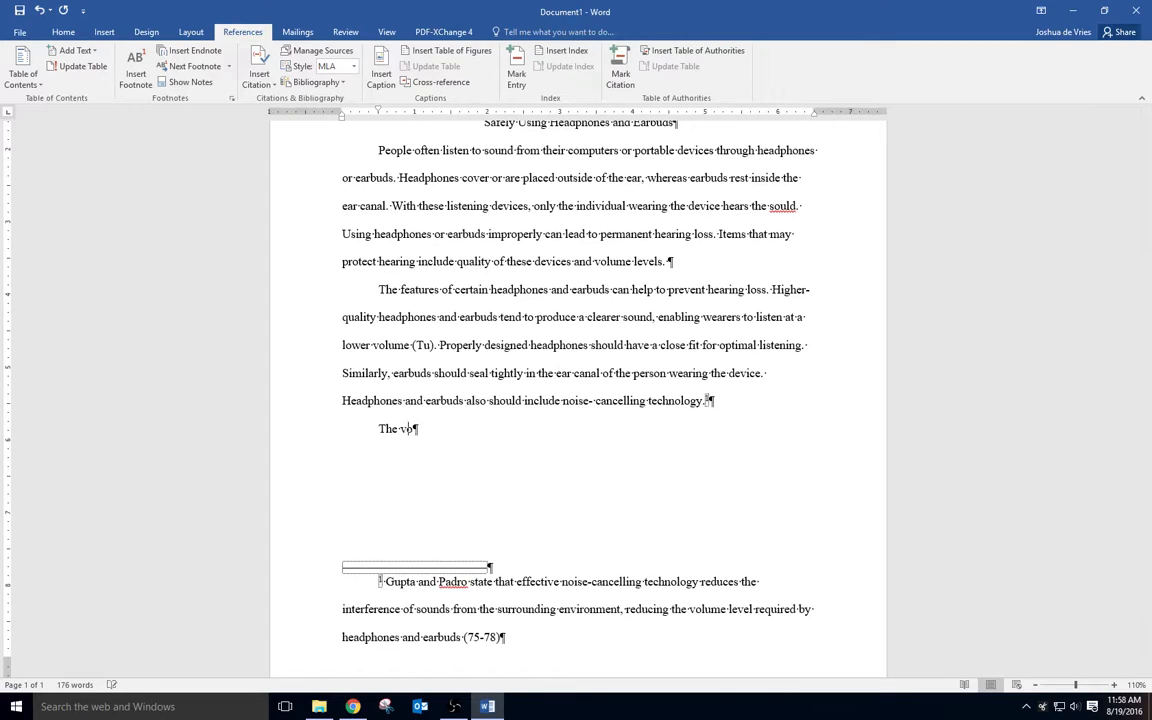
pyautogui.write('lume level of the sound that r')
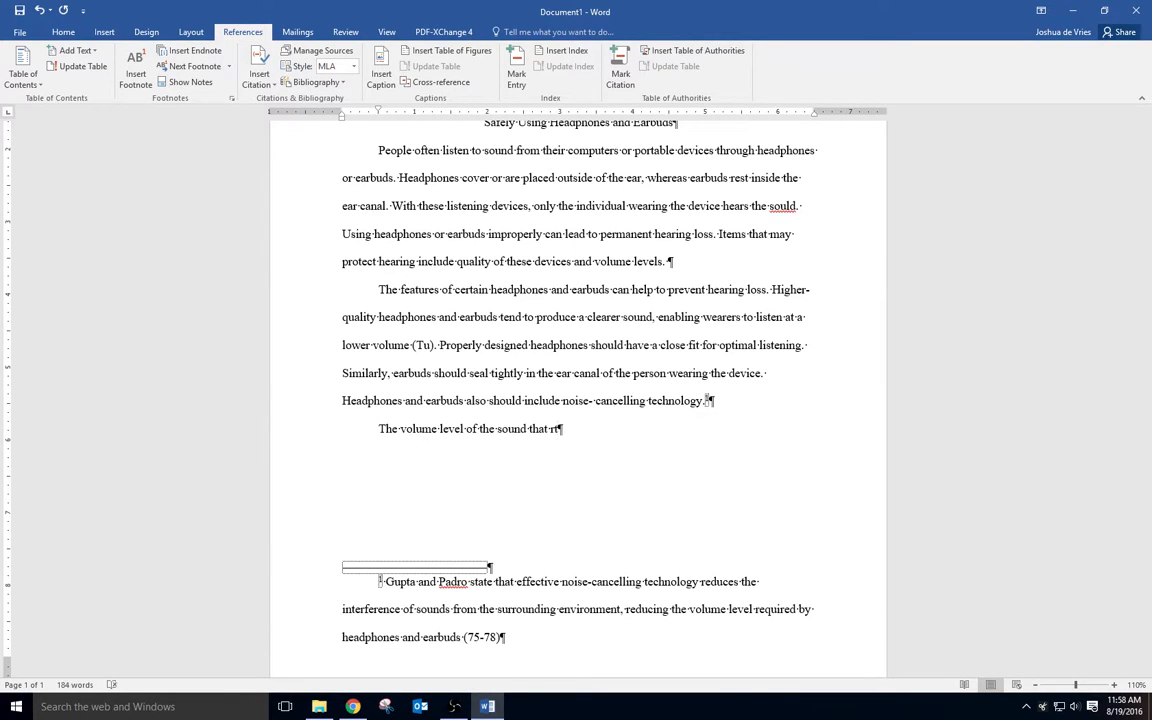
pyautogui.press('BackSpace')
pyautogui.write('transmits from headphones')
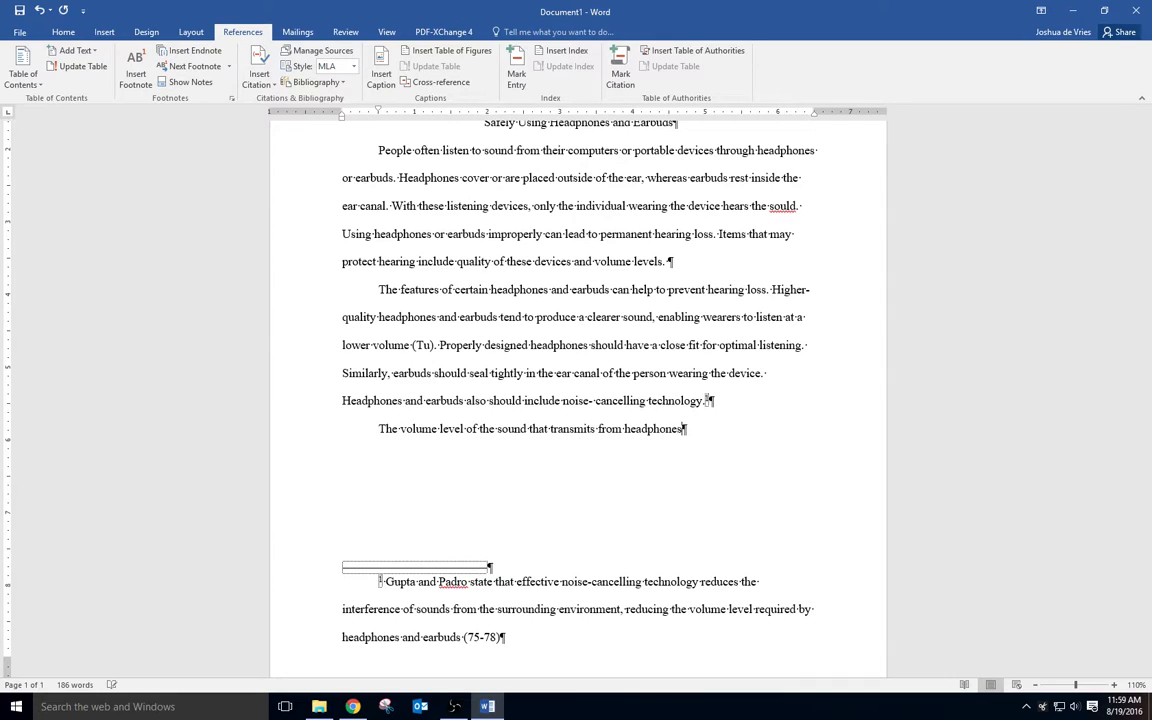
pyautogui.write(' or earbuds into the ear of a perso')
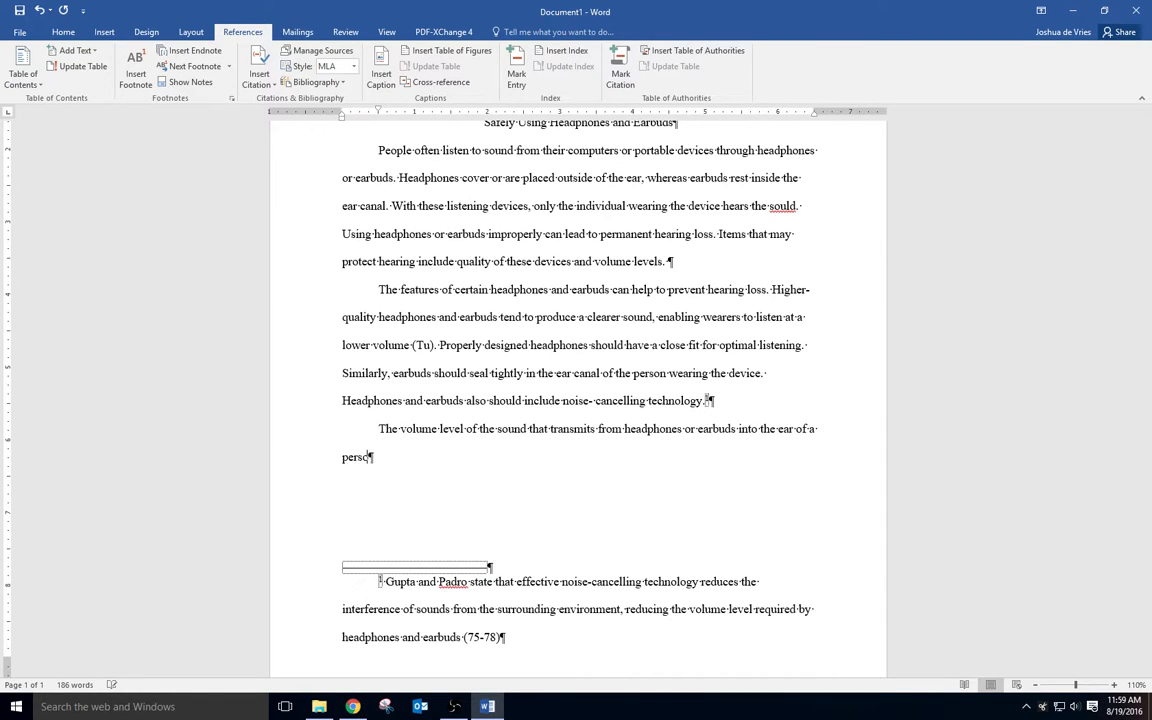
pyautogui.write('n wearing this typ')
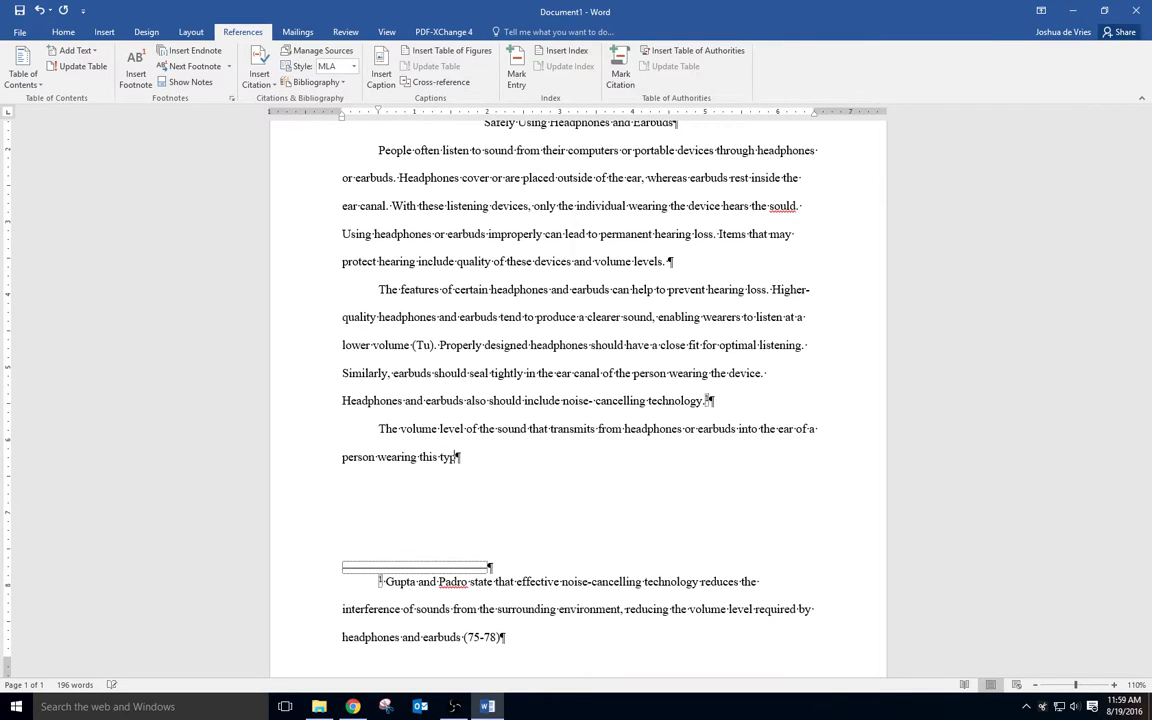
pyautogui.write('e of device has been')
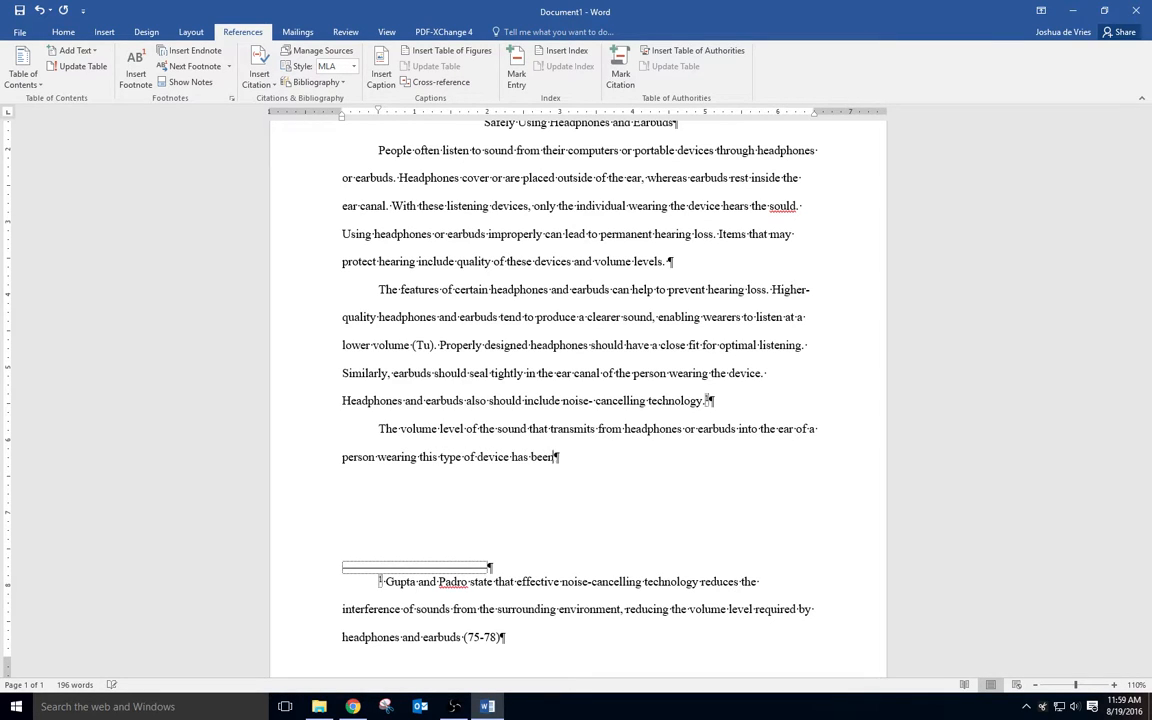
pyautogui.write(' linked to hearing los')
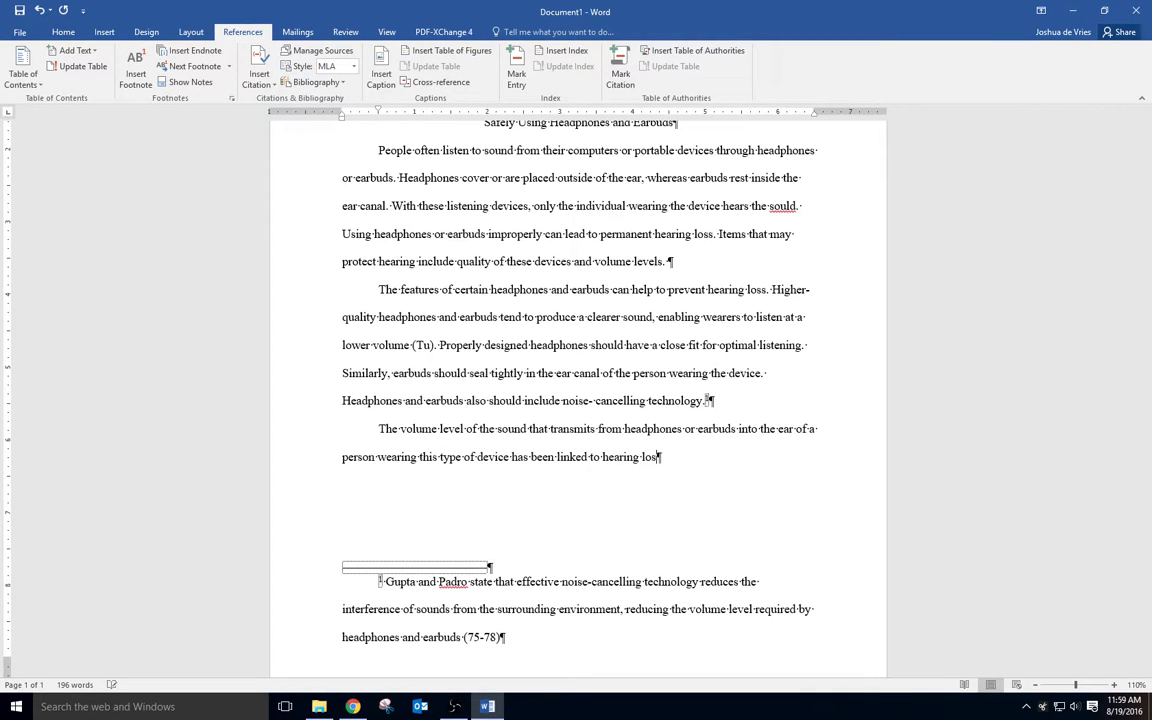
pyautogui.write('s. The volume shou')
pyautogui.write('ld be set low enough ')
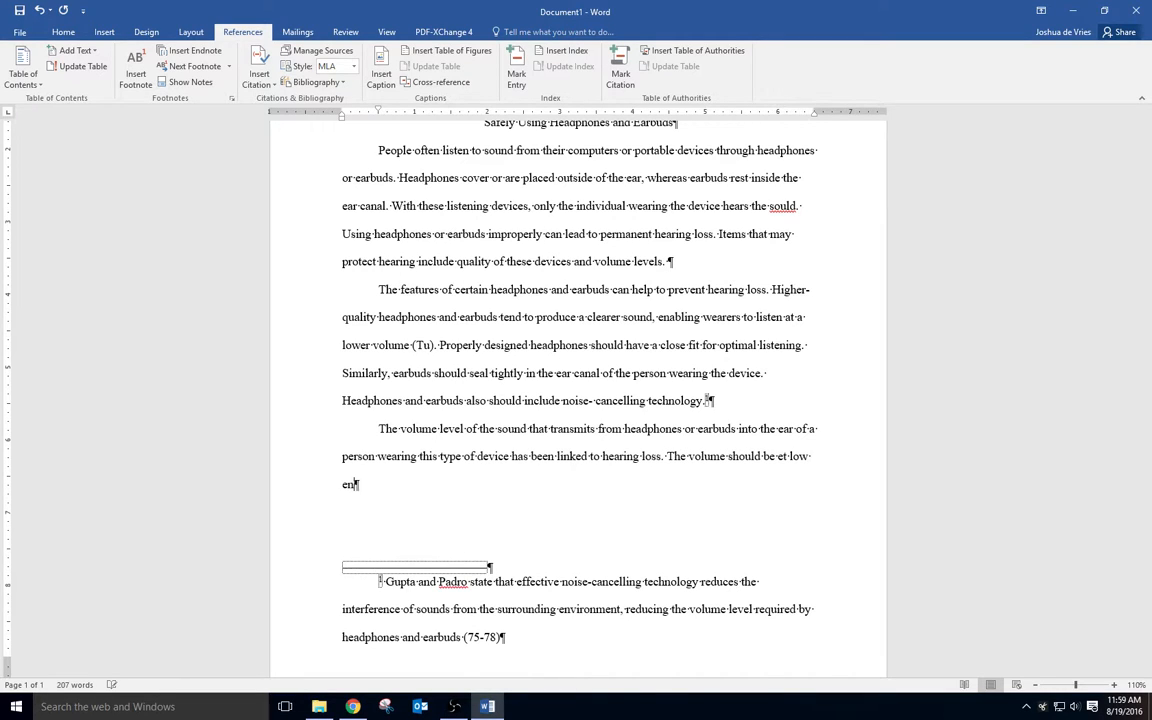
pyautogui.write('that other people ne')
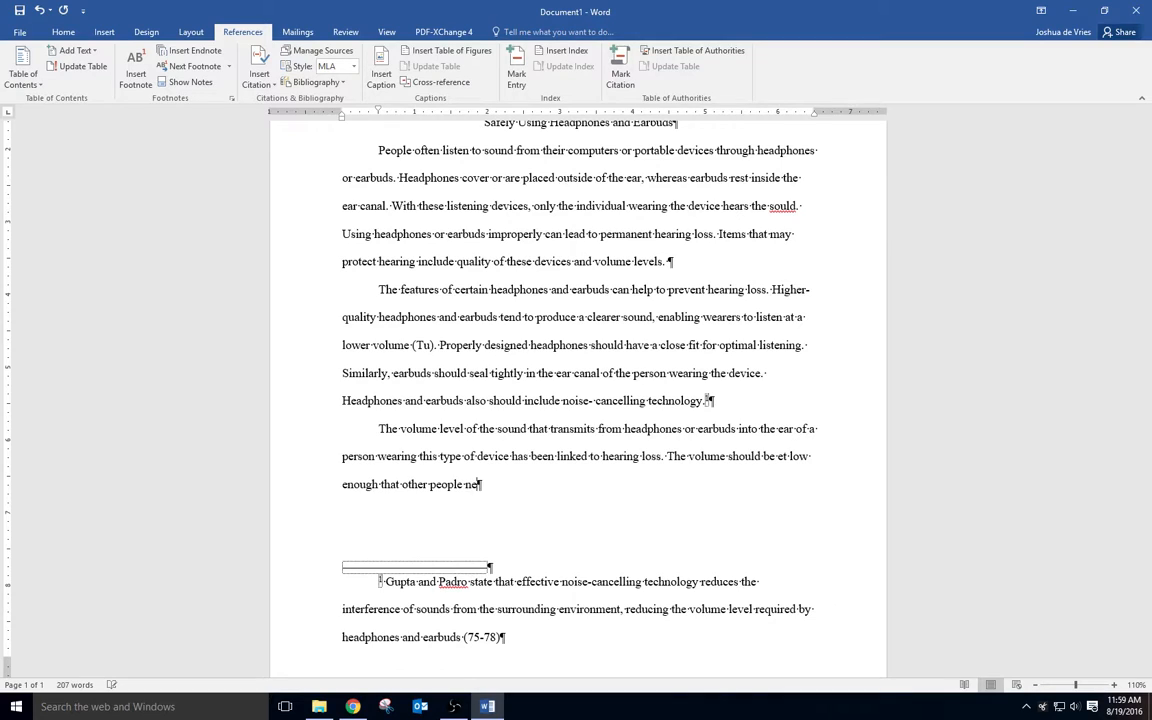
pyautogui.write('arby cannot hear the sou')
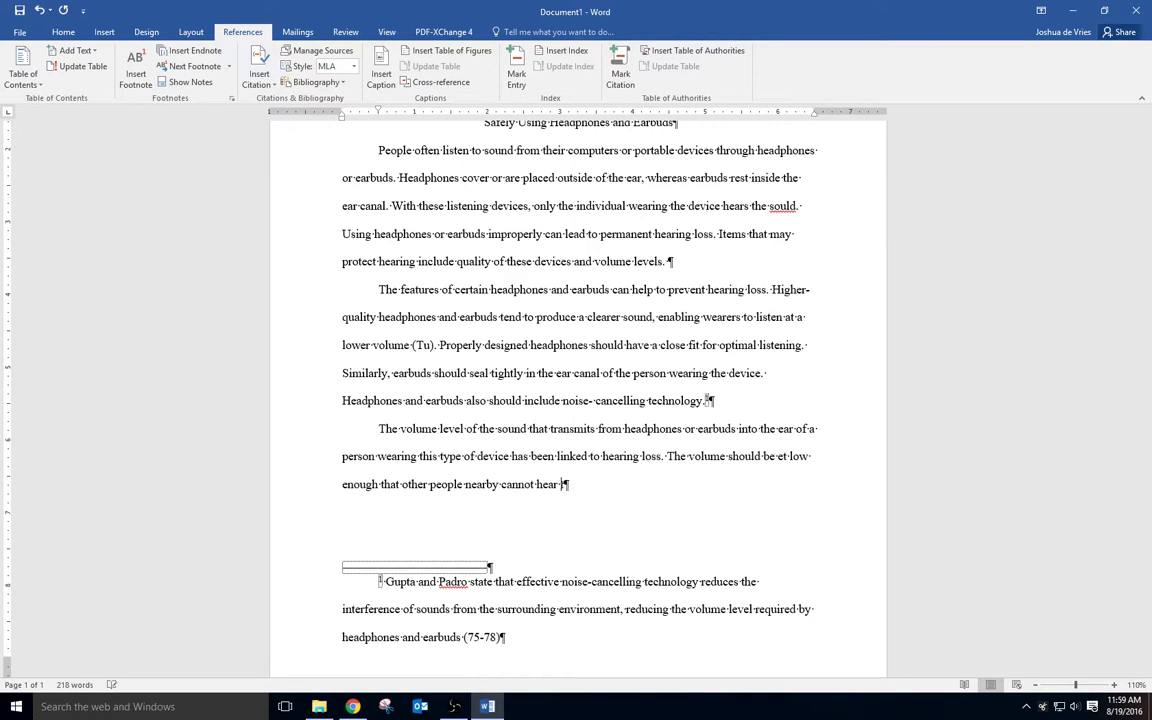
pyautogui.write('nd being tra')
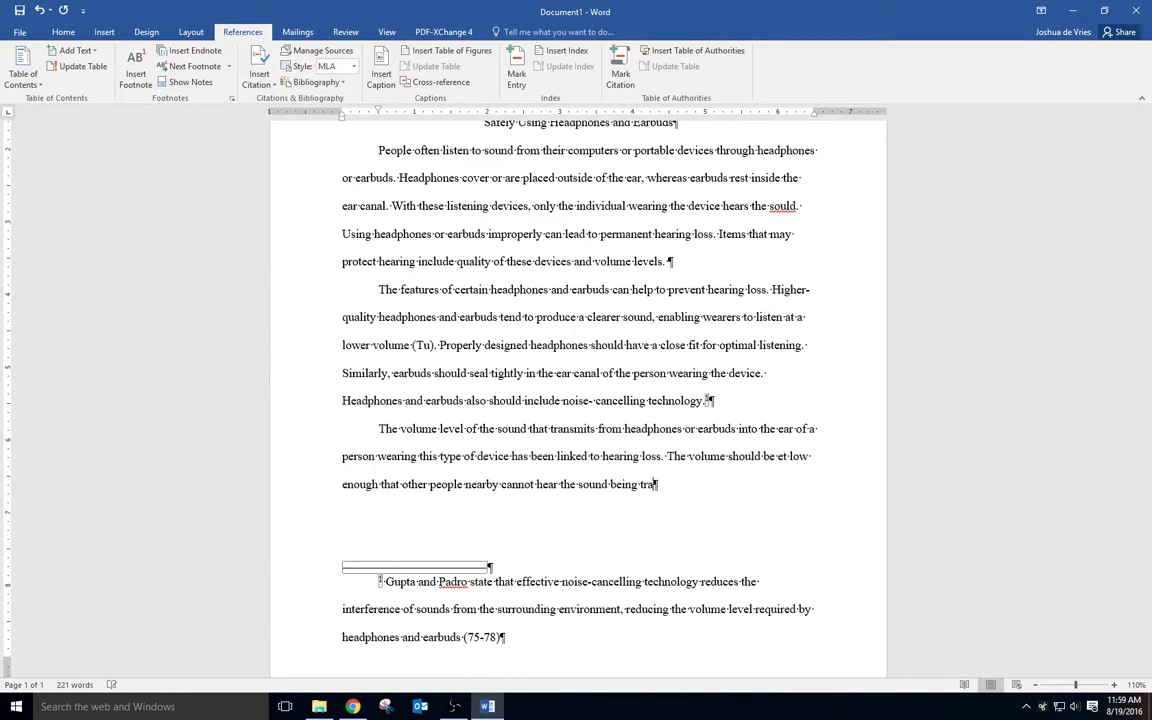
pyautogui.write('nsmitted. The quieter ')
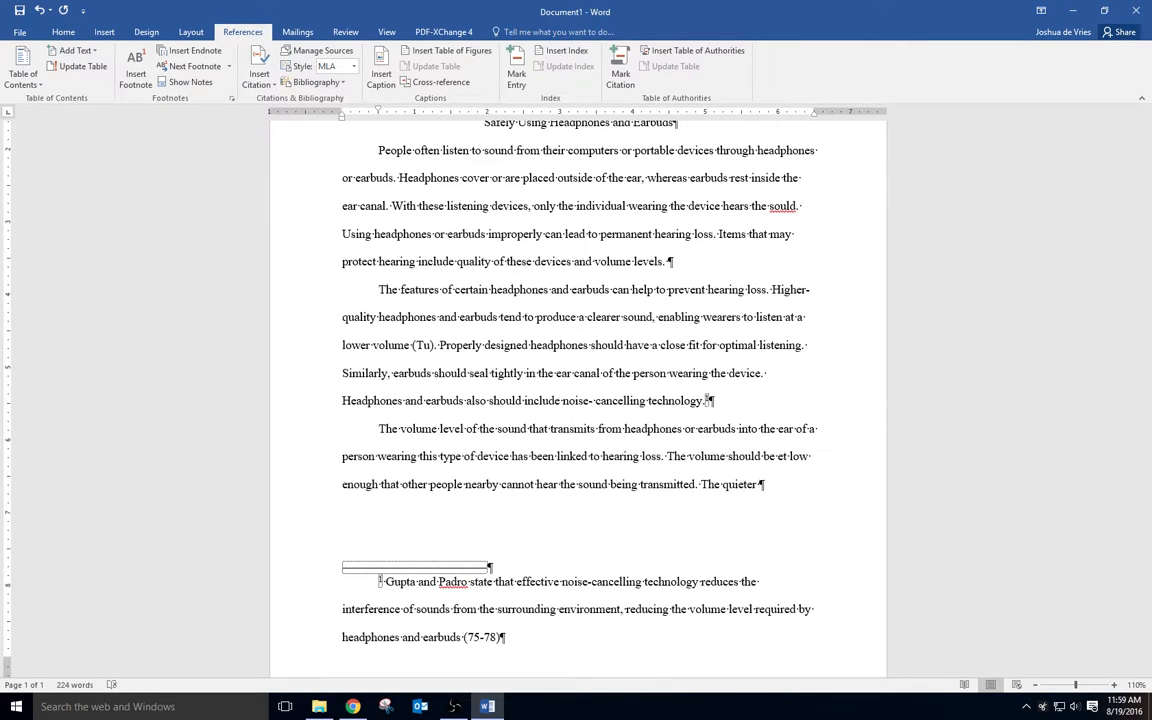
pyautogui.write('the sounds, the ')
pyautogui.write('les')
pyautogui.write('s')
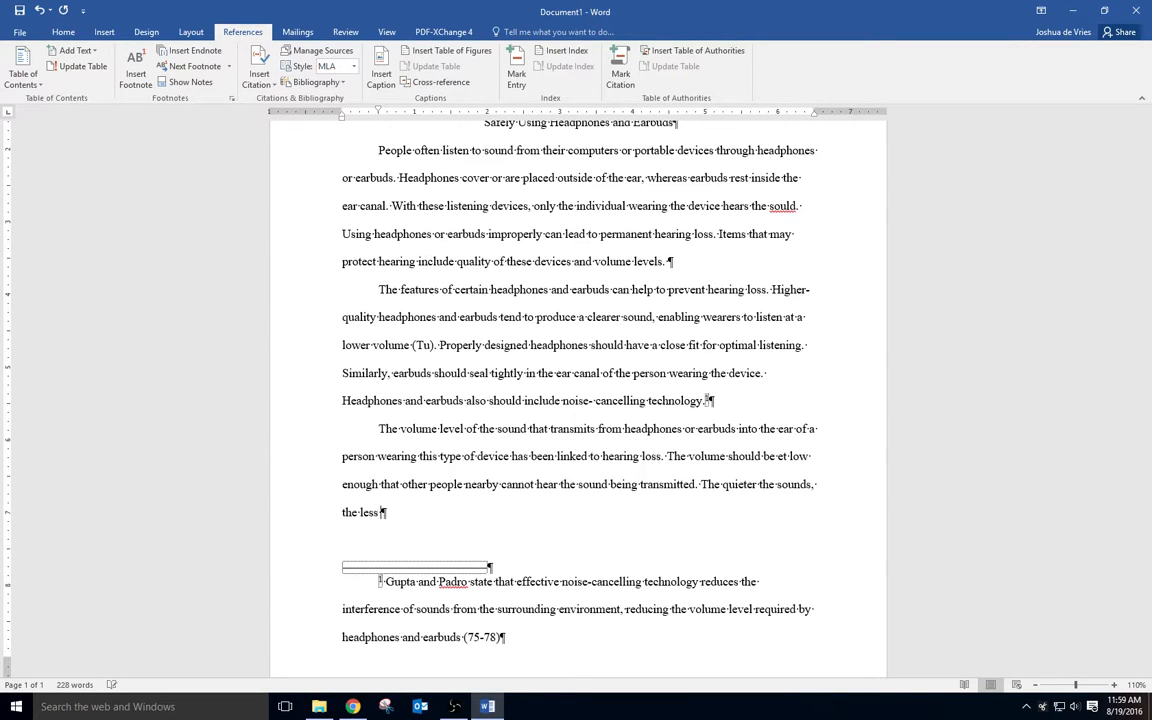
pyautogui.write(' possibility of hearing daa')
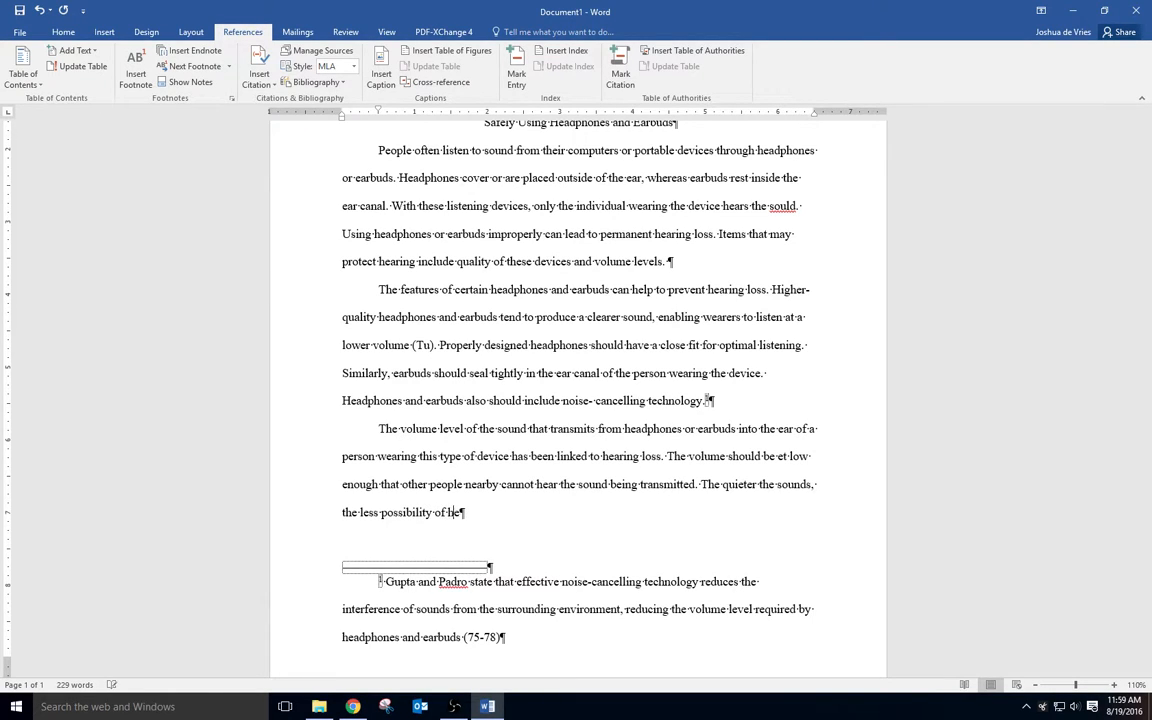
pyautogui.press('BackSpace')
pyautogui.write('mage.')
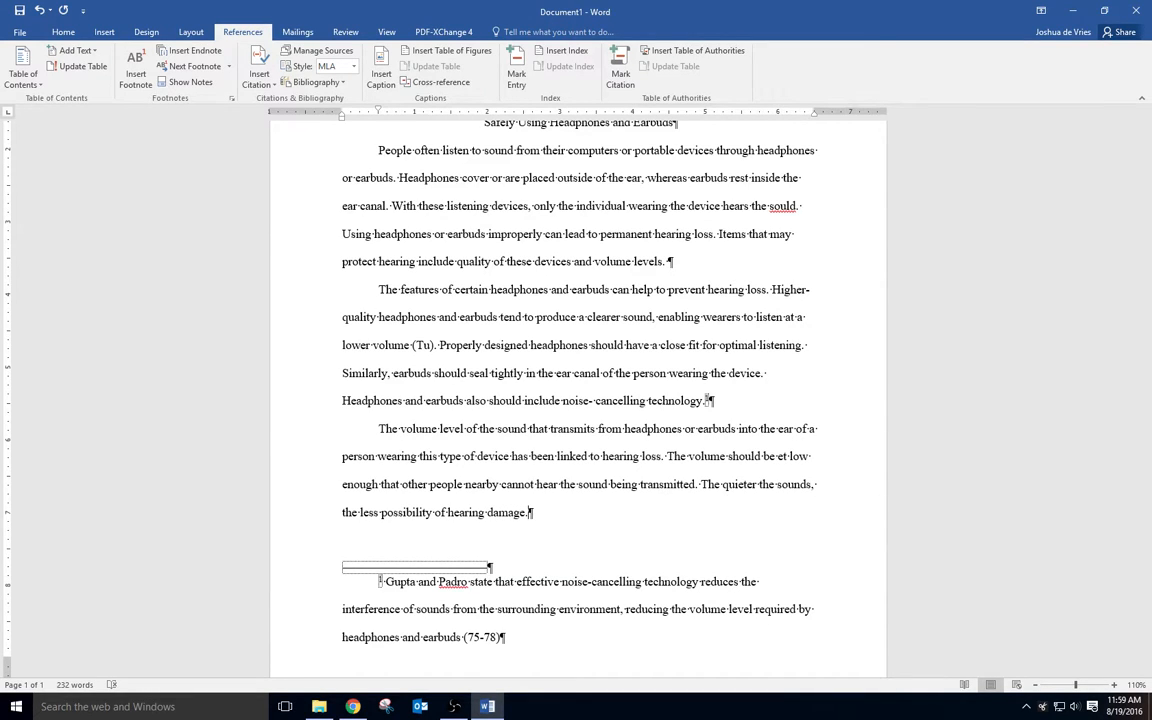
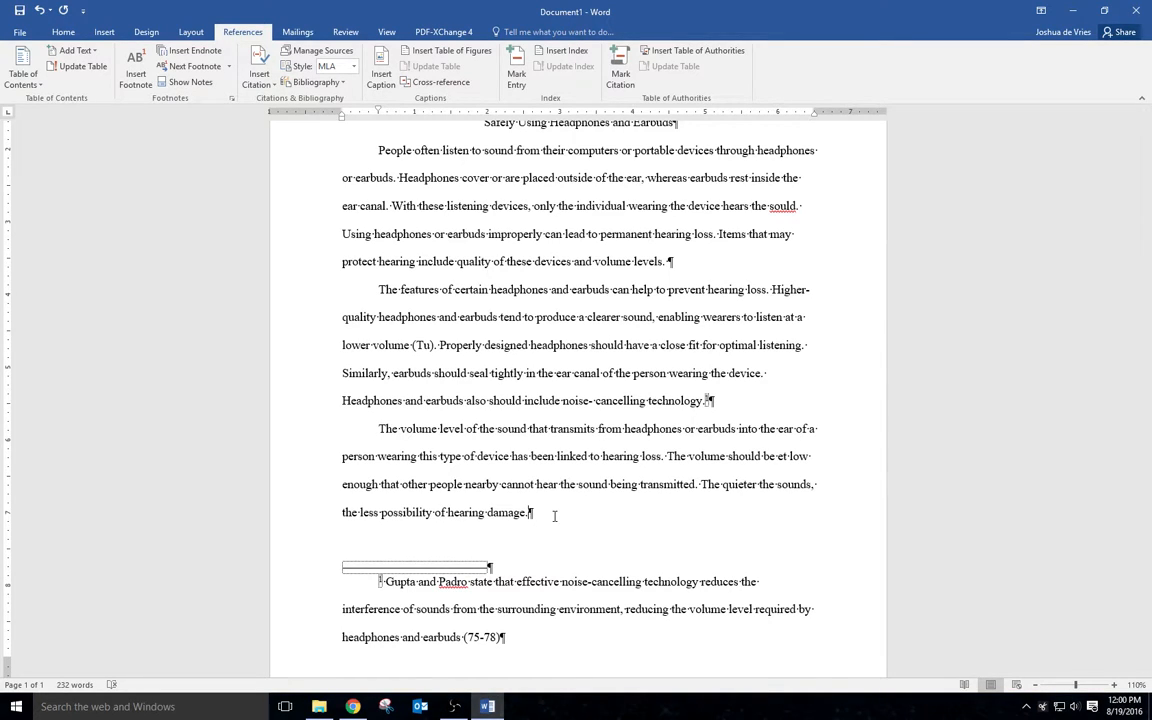
# Check the word count, then add sentences warning long loud listening is unsafe and suggesting 30 percent maximum volume.
pyautogui.click(75, 684)
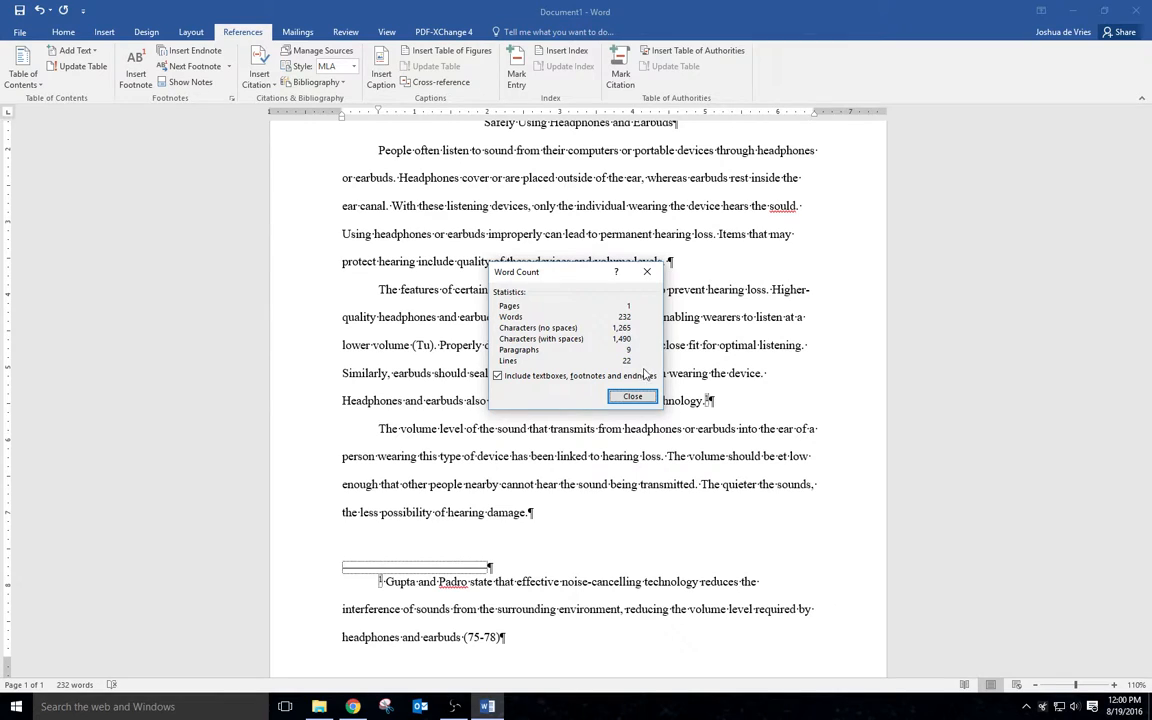
pyautogui.press('Escape')
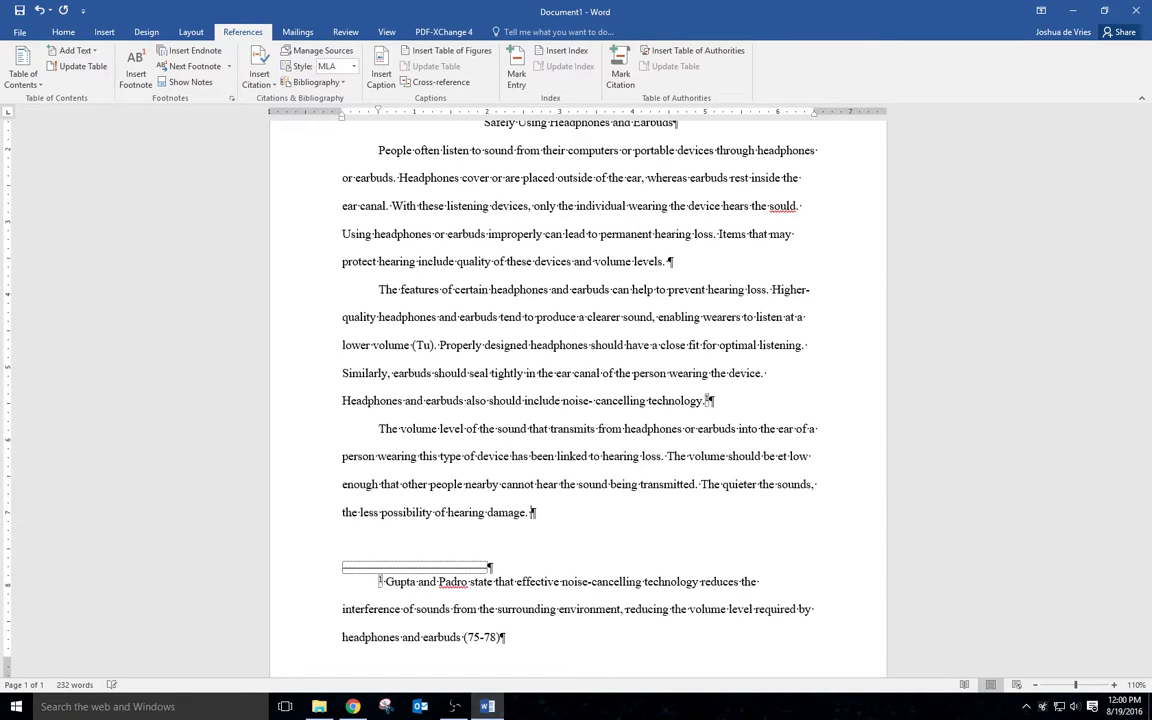
pyautogui.write('Further, listening at a higher volu')
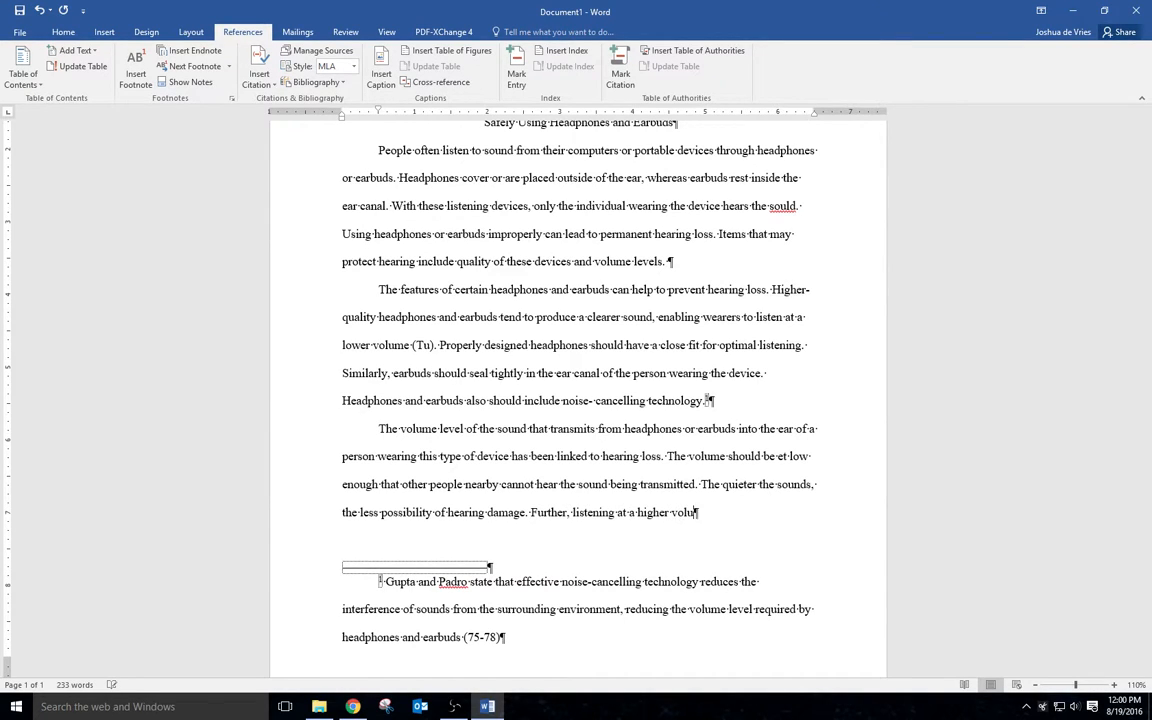
pyautogui.write('me for extended periods of time could be uns')
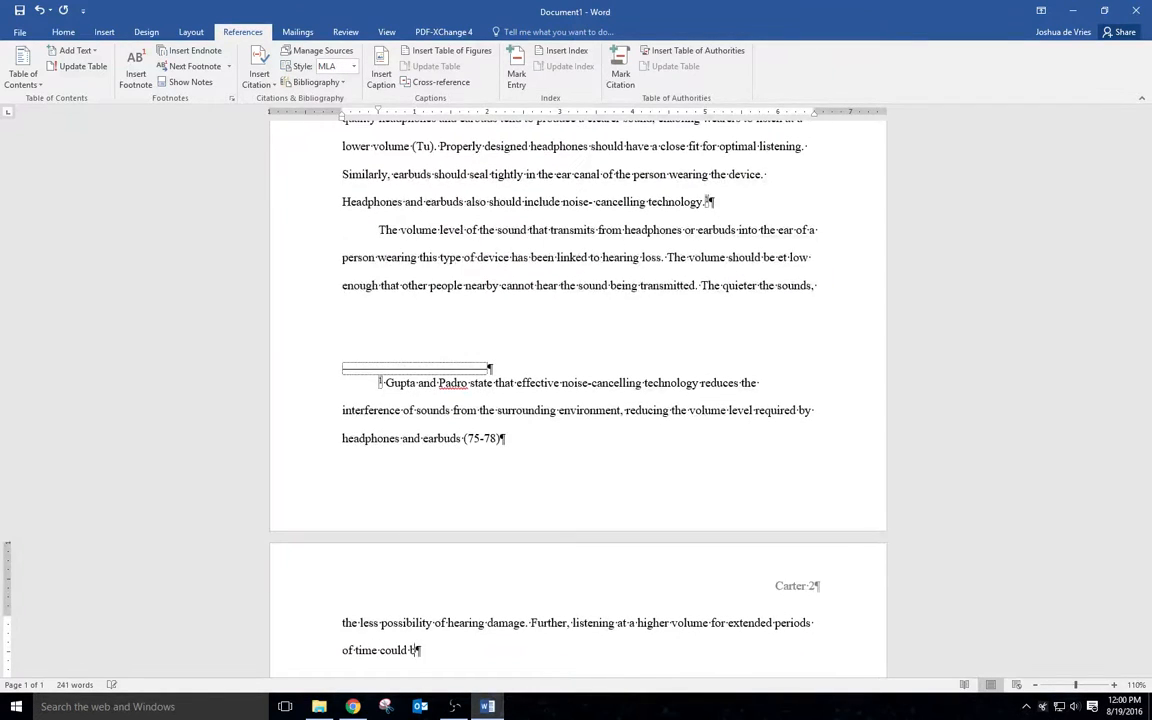
pyautogui.write('afe. One expert suggests ')
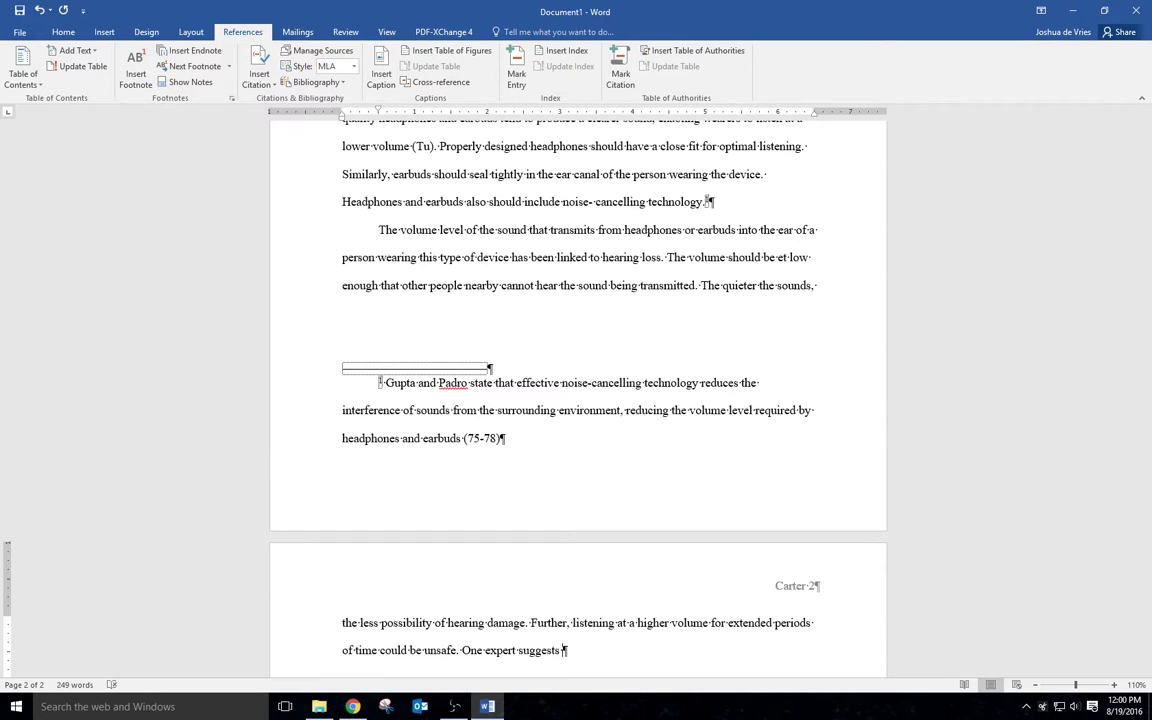
pyautogui.write('people should listen')
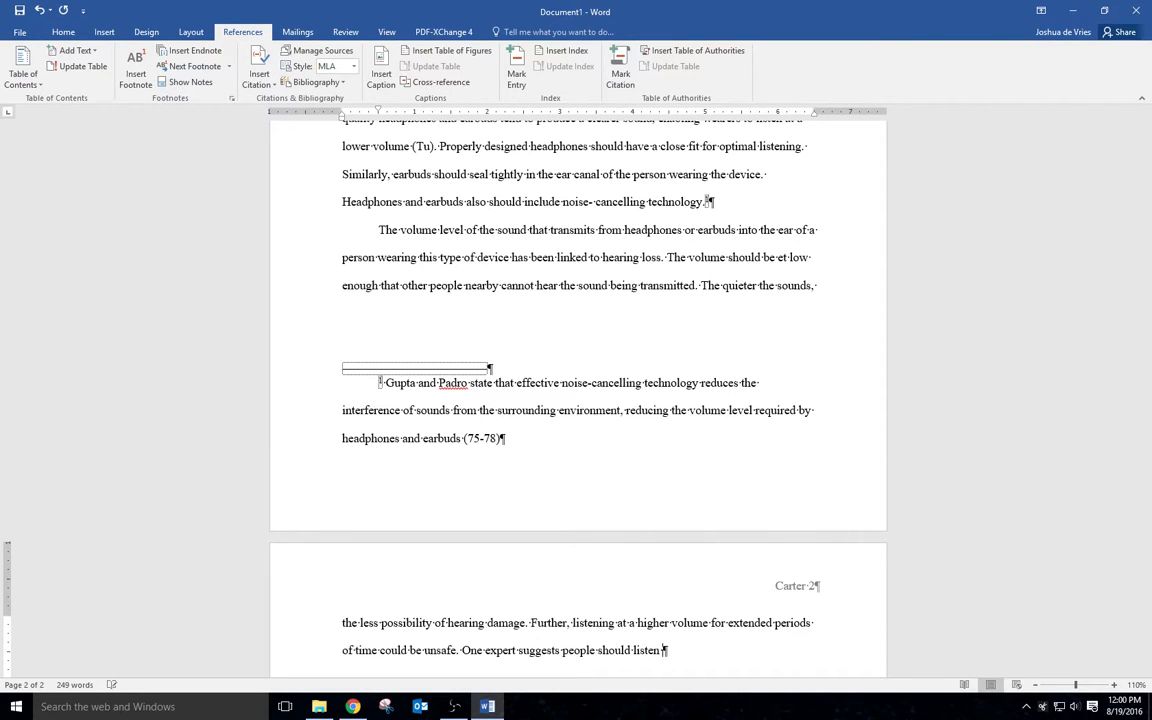
pyautogui.write(' at only 30 percent maxi')
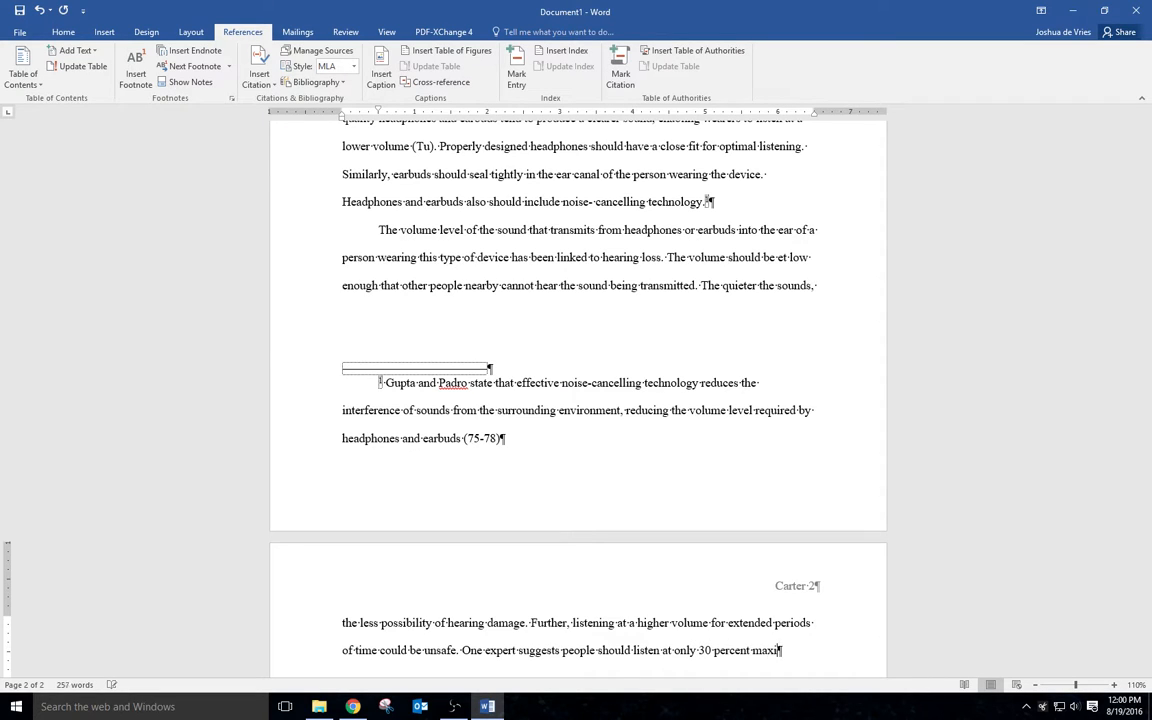
pyautogui.write('mum')
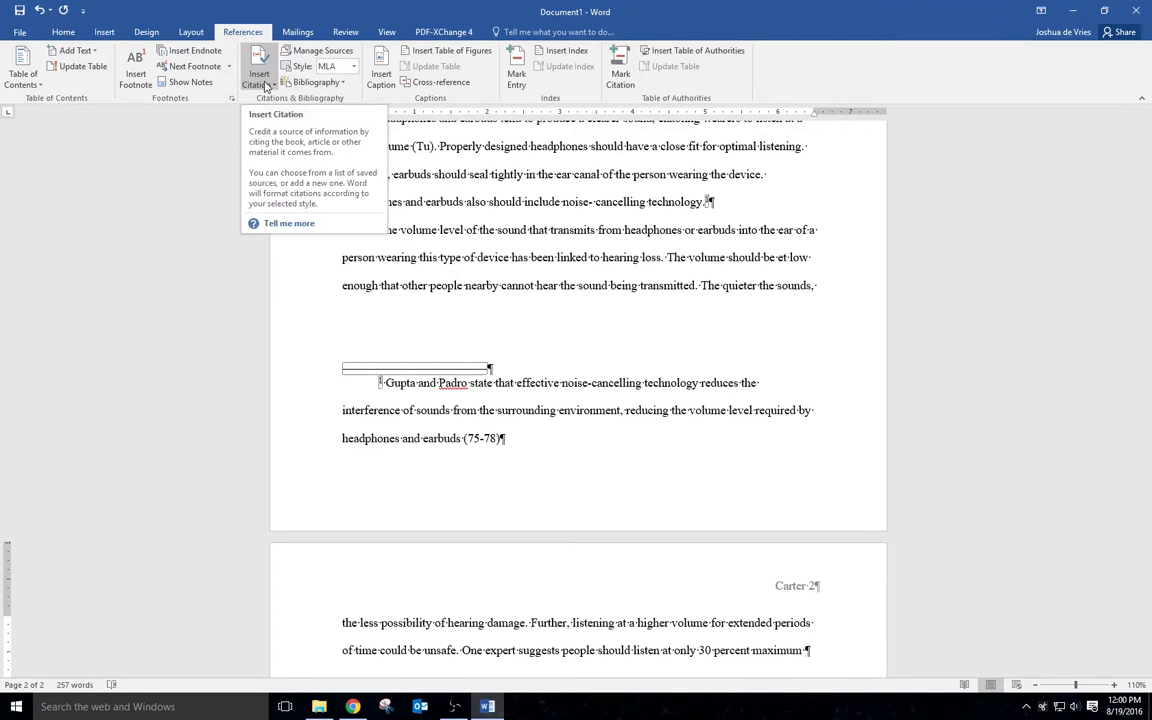
# Insert a new placeholder citation tagged with the author's surname, followed by a closing period.
pyautogui.click(265, 86)
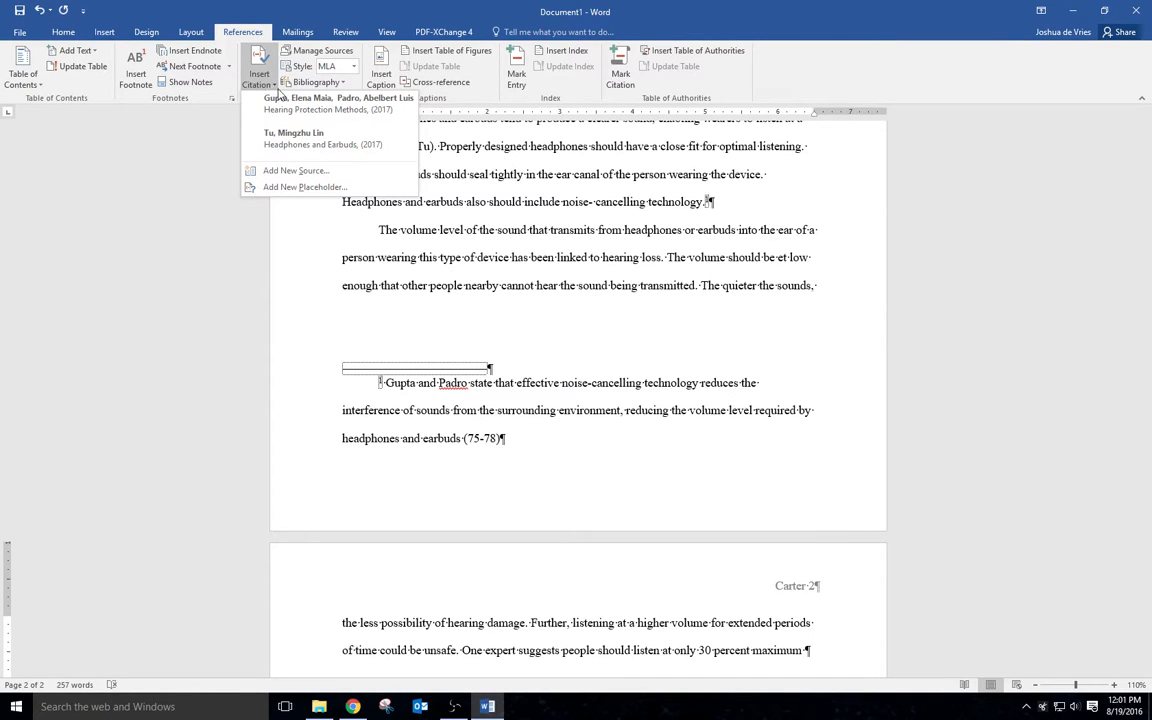
pyautogui.click(303, 187)
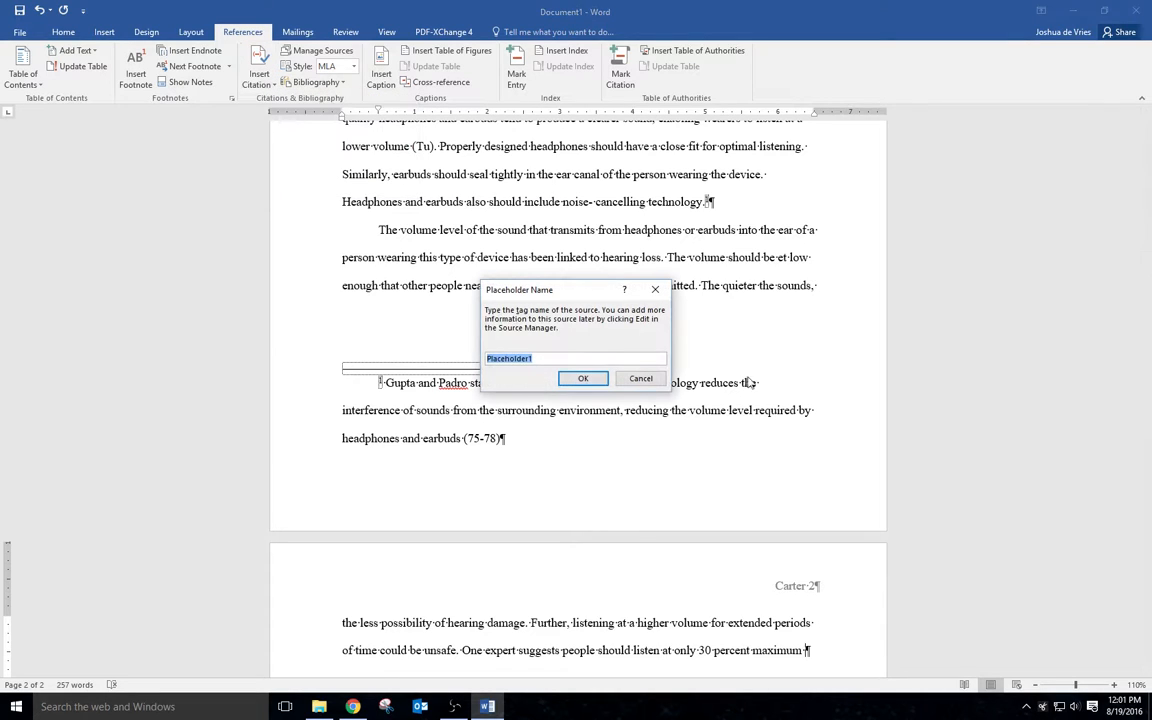
pyautogui.write('Chamberlain')
pyautogui.press('Return')
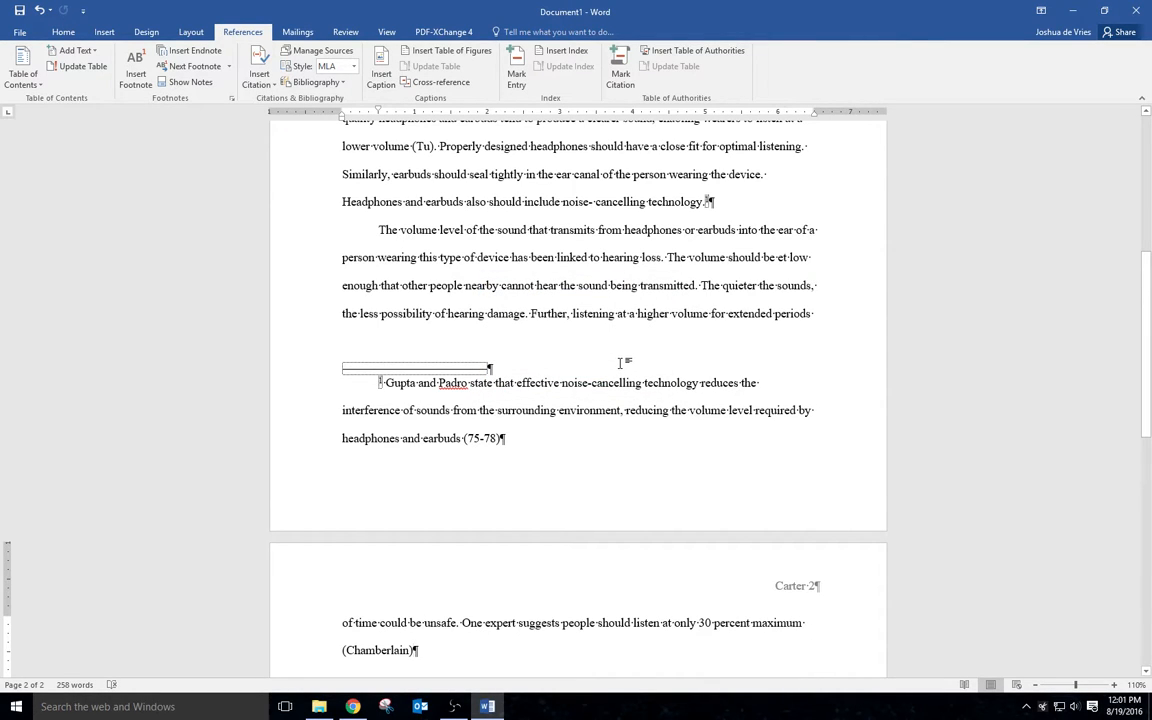
pyautogui.write('.')
# Make the placeholder a Web site source with the author's name and page title 'Understanding How Volume Levels Affect Hearing'.
pyautogui.click(410, 652)
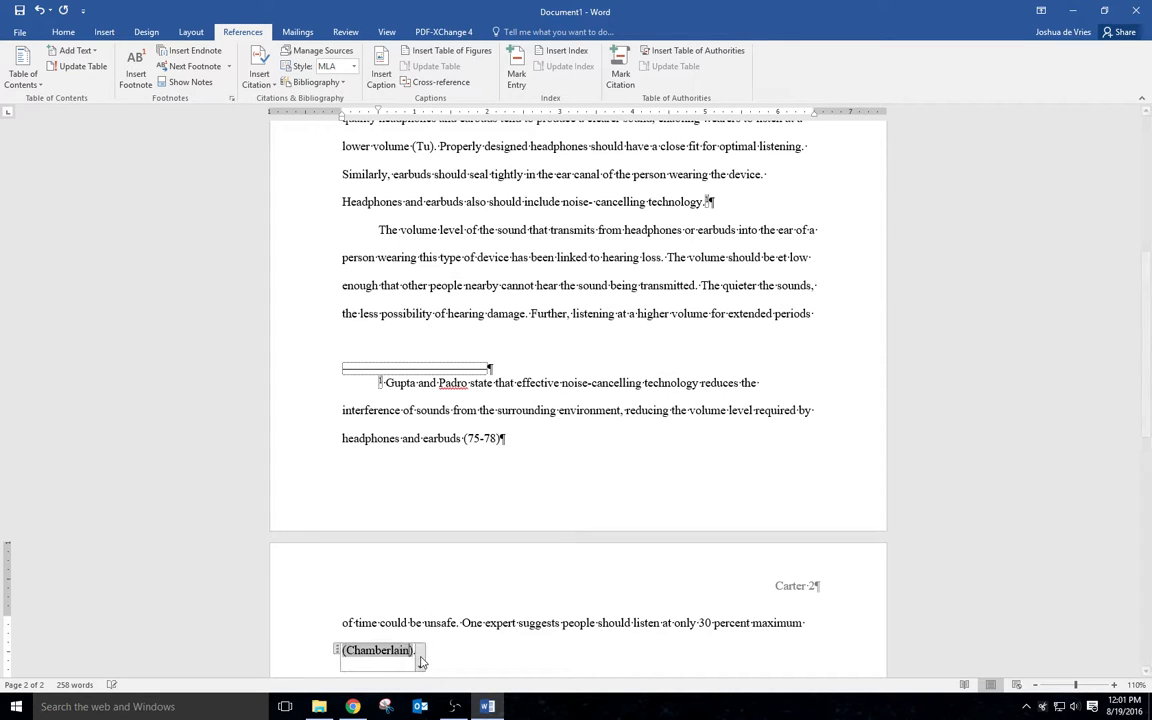
pyautogui.click(420, 660)
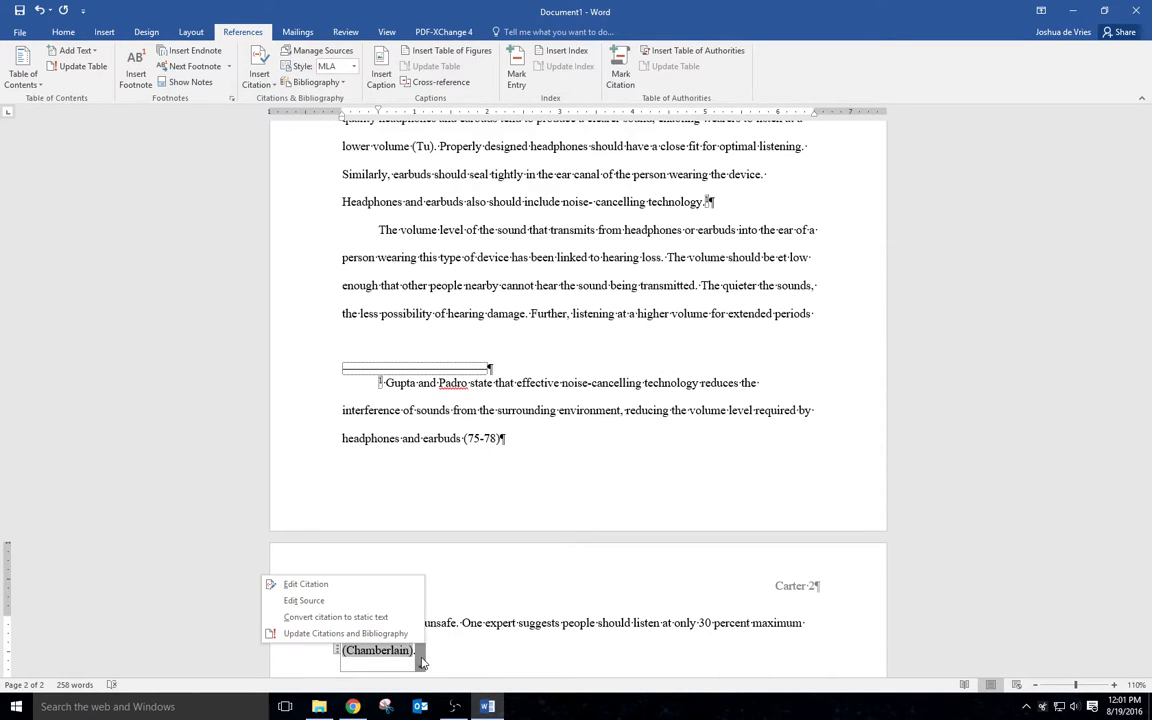
pyautogui.click(305, 601)
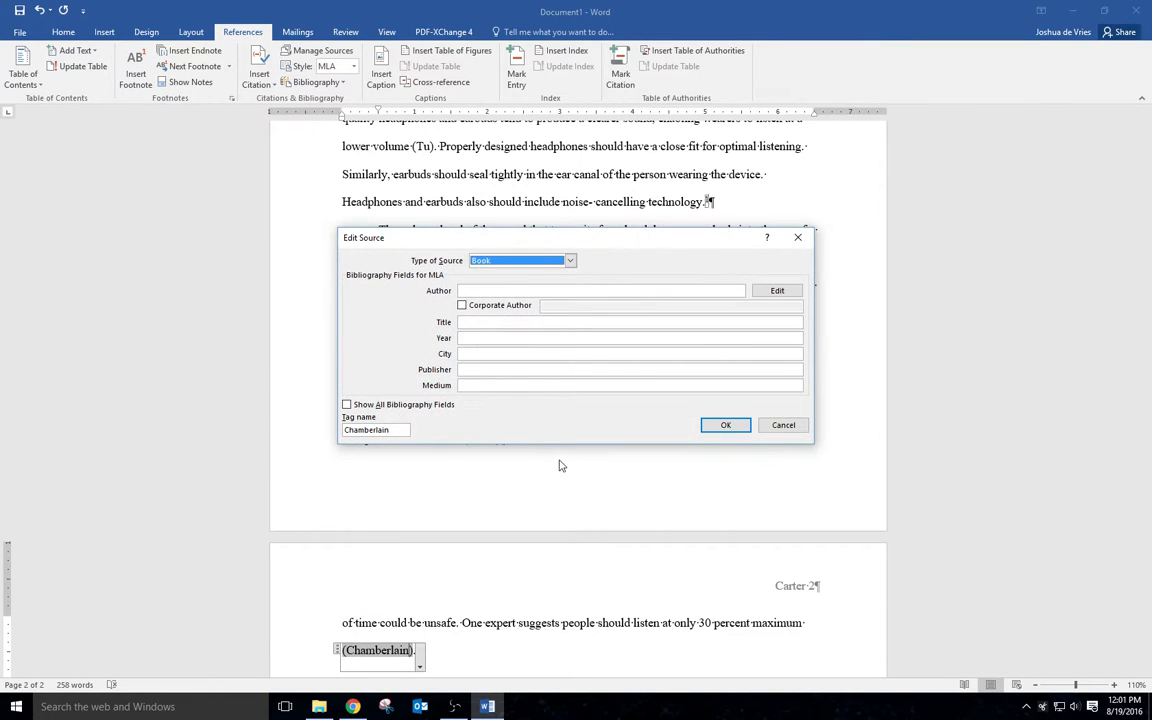
pyautogui.click(543, 264)
pyautogui.scroll(-2, 524, 300)
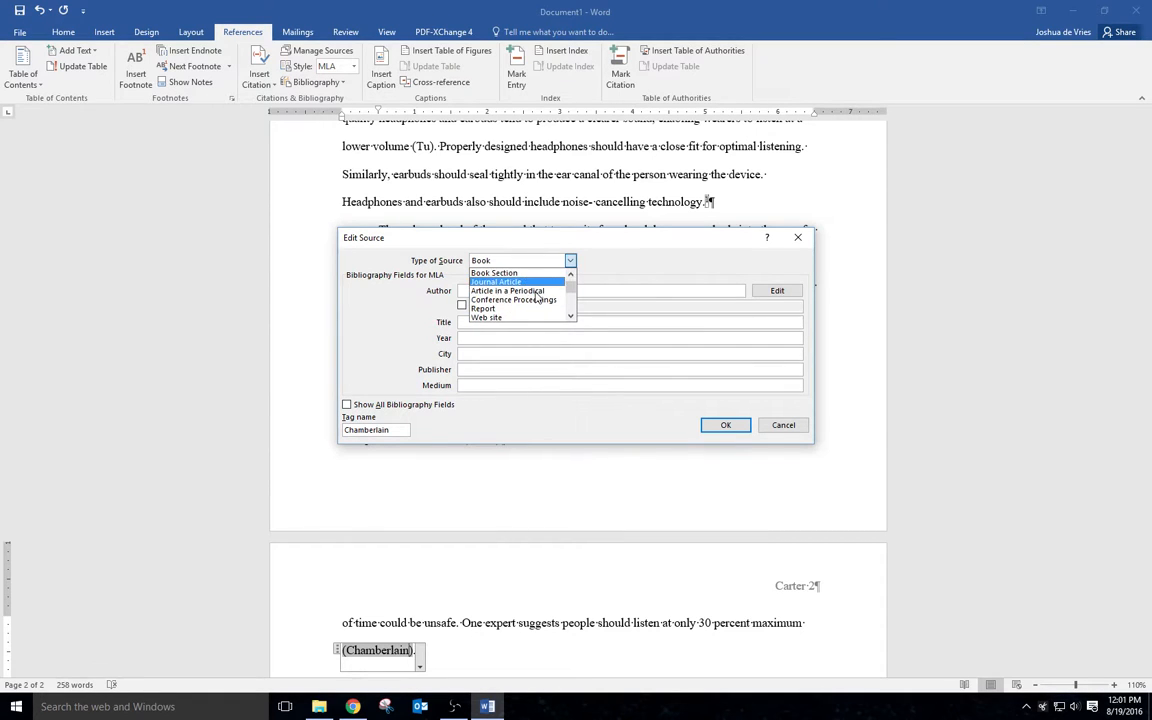
pyautogui.click(524, 310)
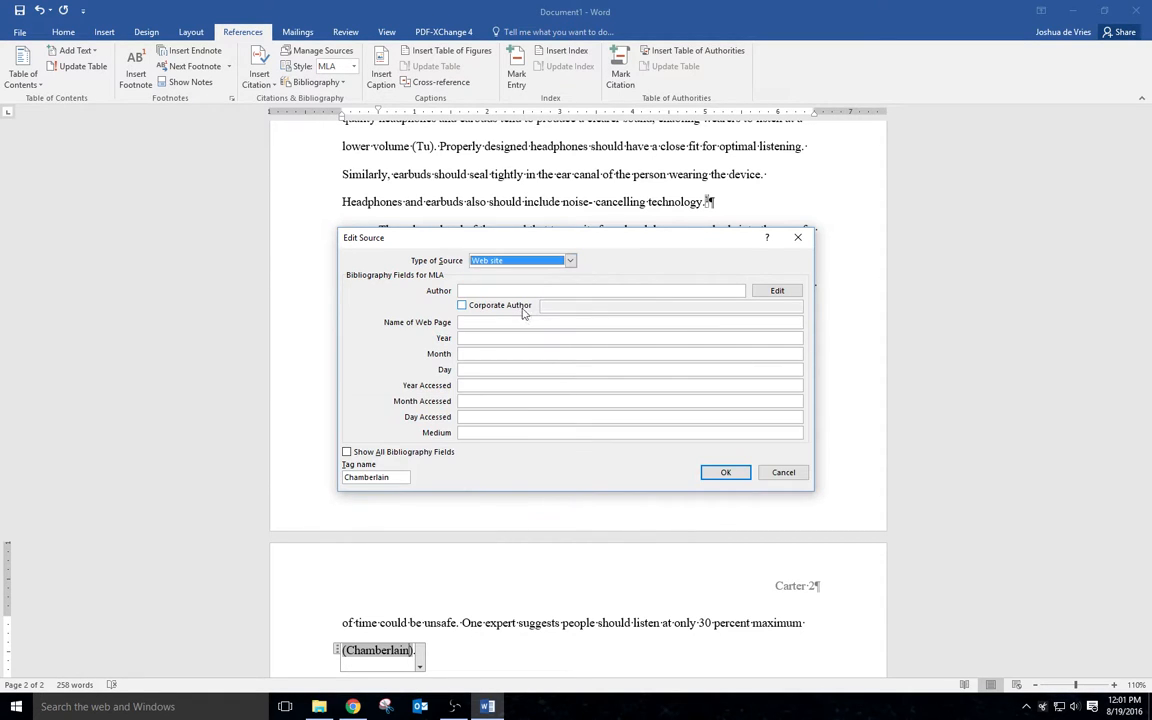
pyautogui.click(493, 290)
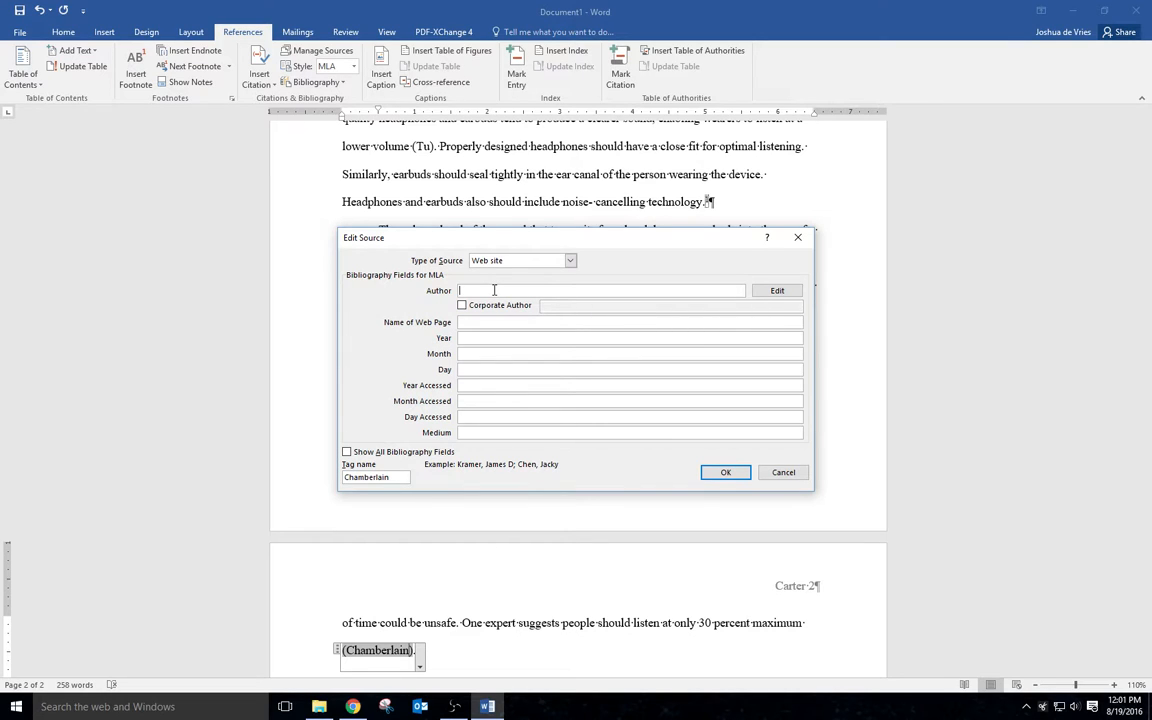
pyautogui.write('Chamberlain, Megan Lynn')
pyautogui.press('Tab')
pyautogui.press('Tab')
pyautogui.press('Tab')
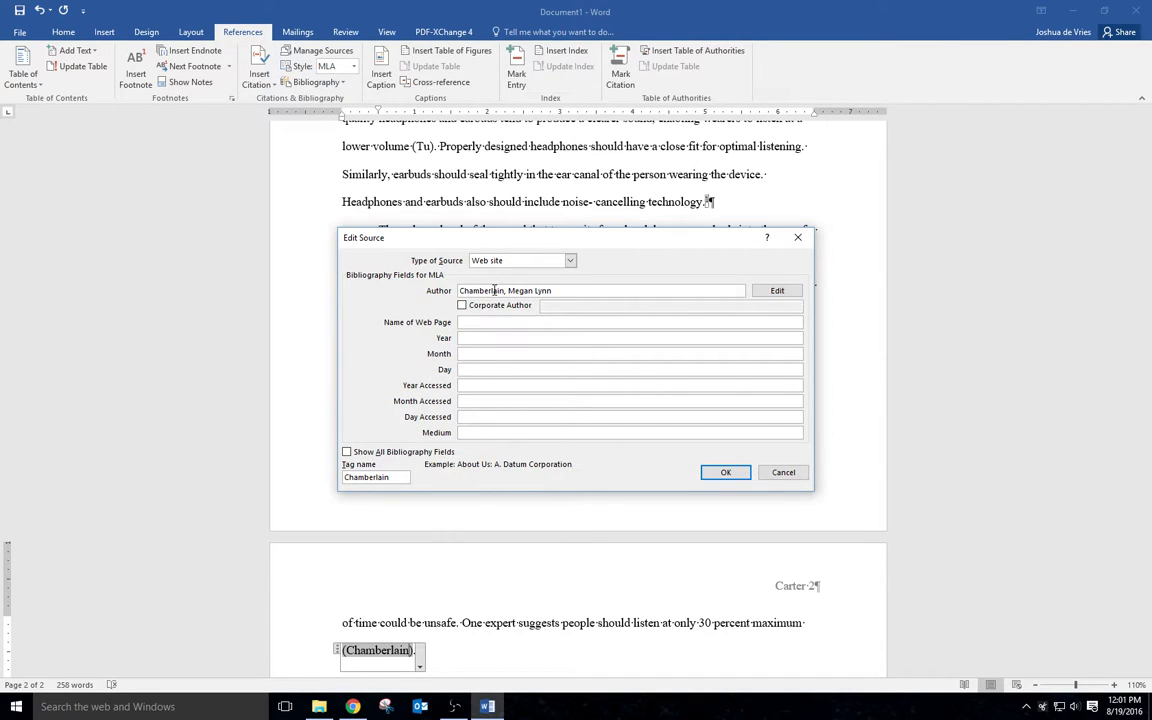
pyautogui.write('Understanding How Volume Levels Affect Hearing')
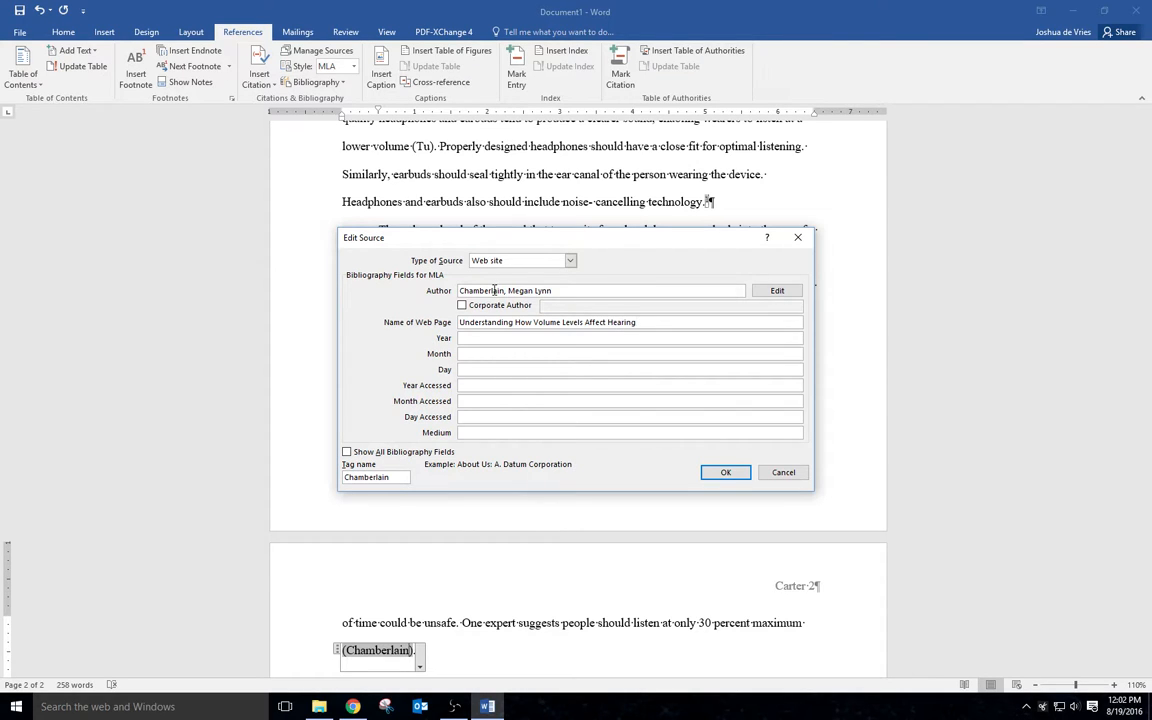
pyautogui.press('Tab')
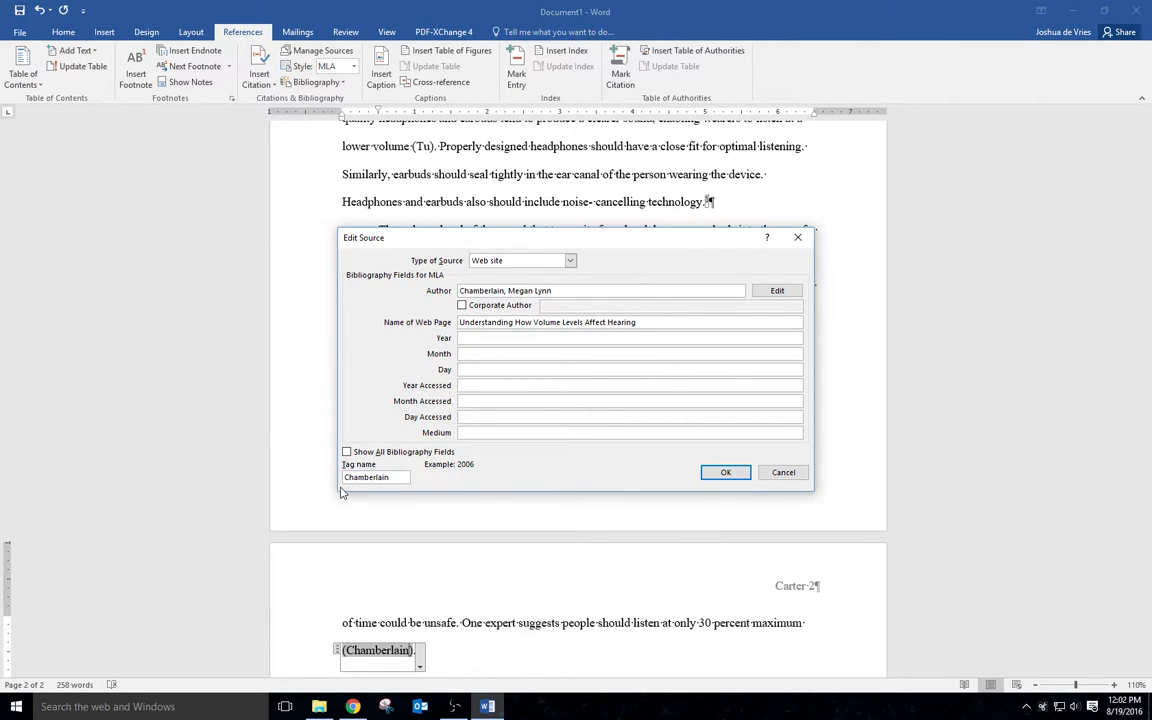
# Show all bibliography fields and add company Course Technology, access date Sept 16, medium Web.
pyautogui.click(347, 452)
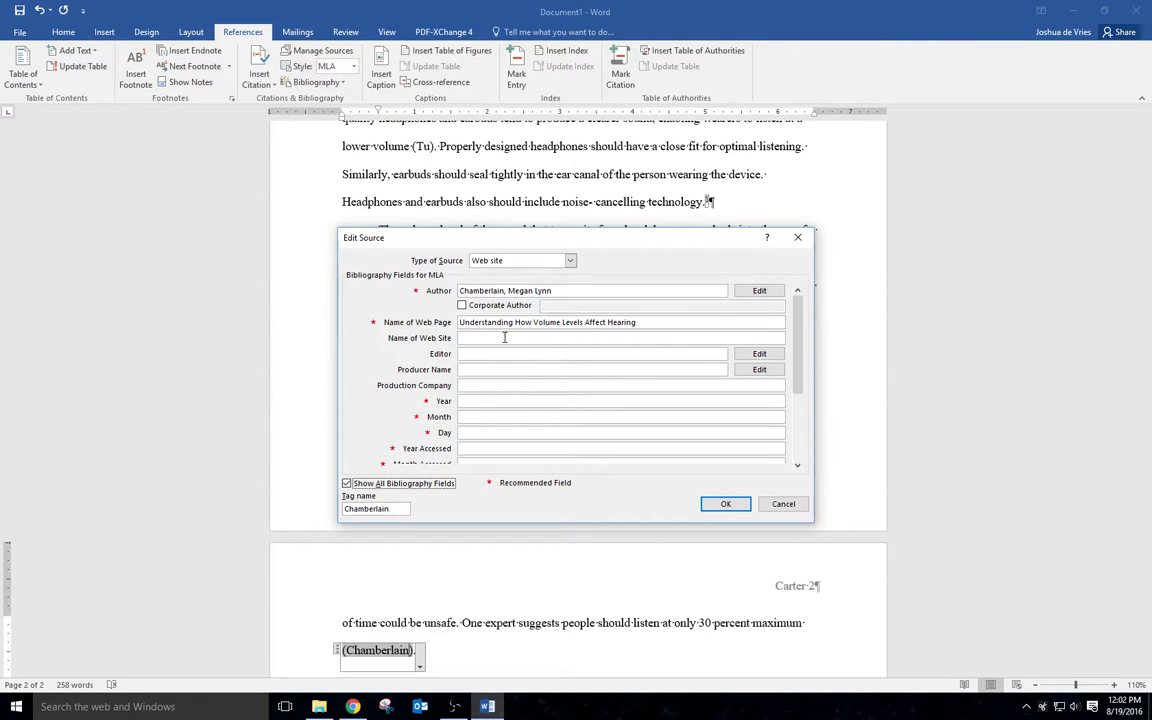
pyautogui.click(479, 385)
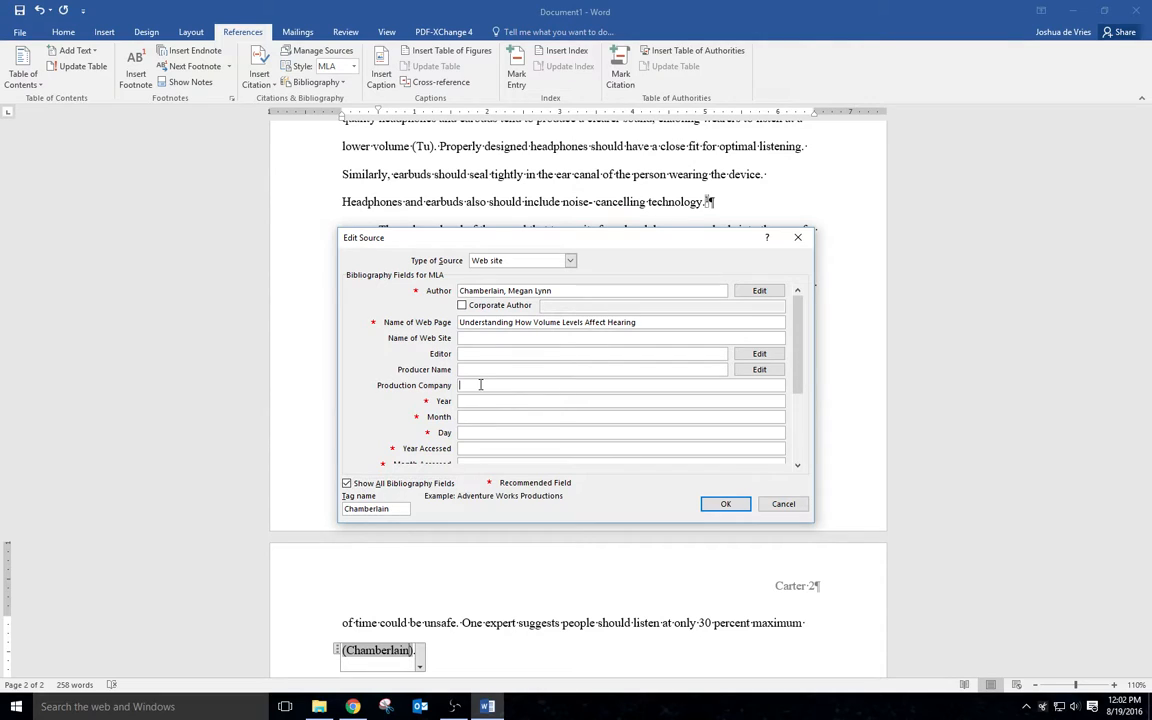
pyautogui.write('Course Technology')
pyautogui.moveTo(797, 362); pyautogui.dragTo(798, 396)
pyautogui.click(472, 385)
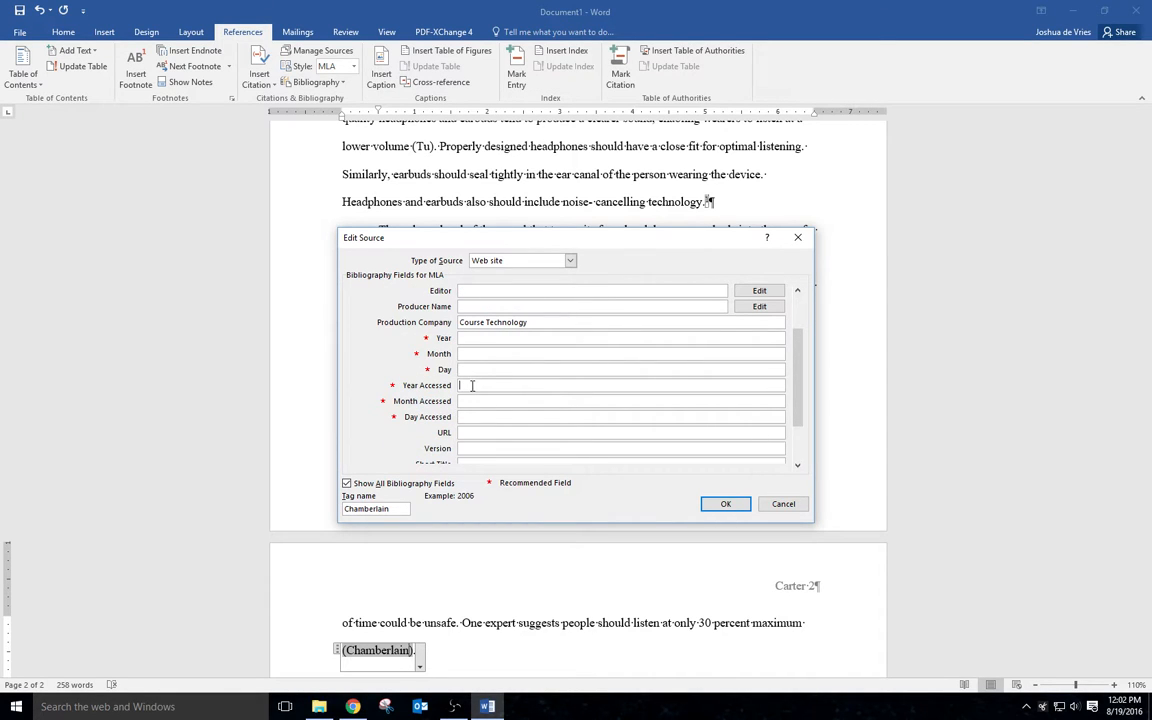
pyautogui.write('2016')
pyautogui.click(500, 400)
pyautogui.write('Sept')
pyautogui.press('Tab')
pyautogui.write('16')
pyautogui.moveTo(803, 363); pyautogui.dragTo(803, 402)
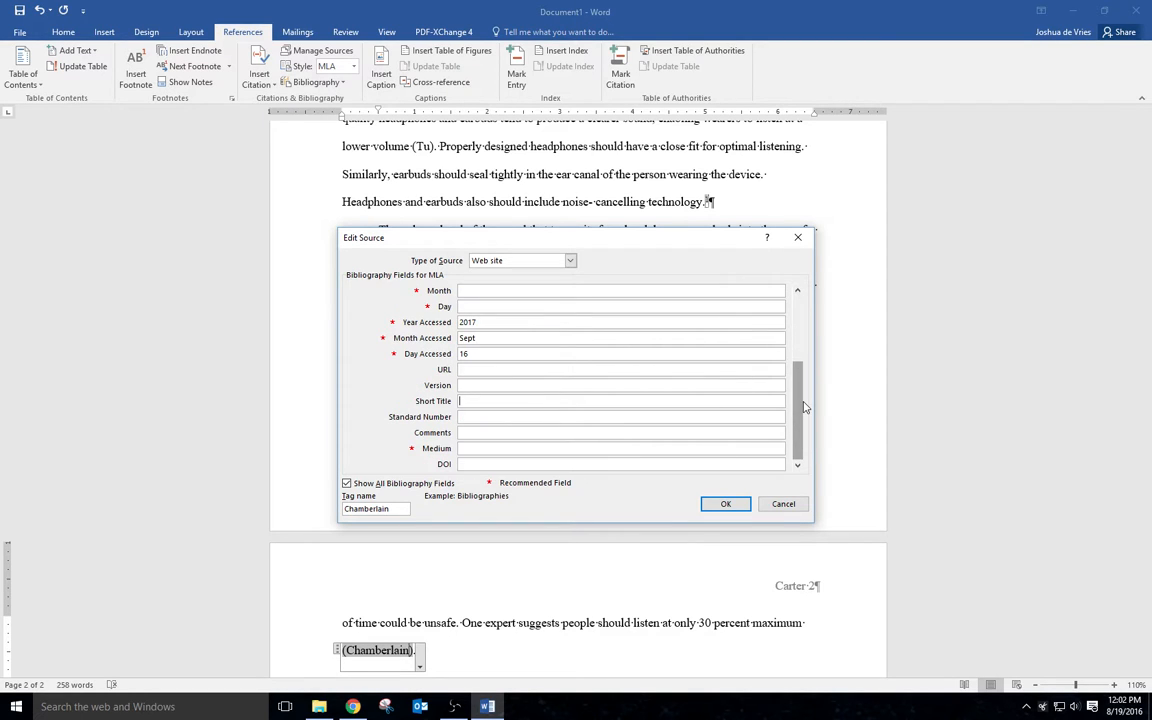
pyautogui.click(481, 448)
pyautogui.write('Web')
pyautogui.click(720, 508)
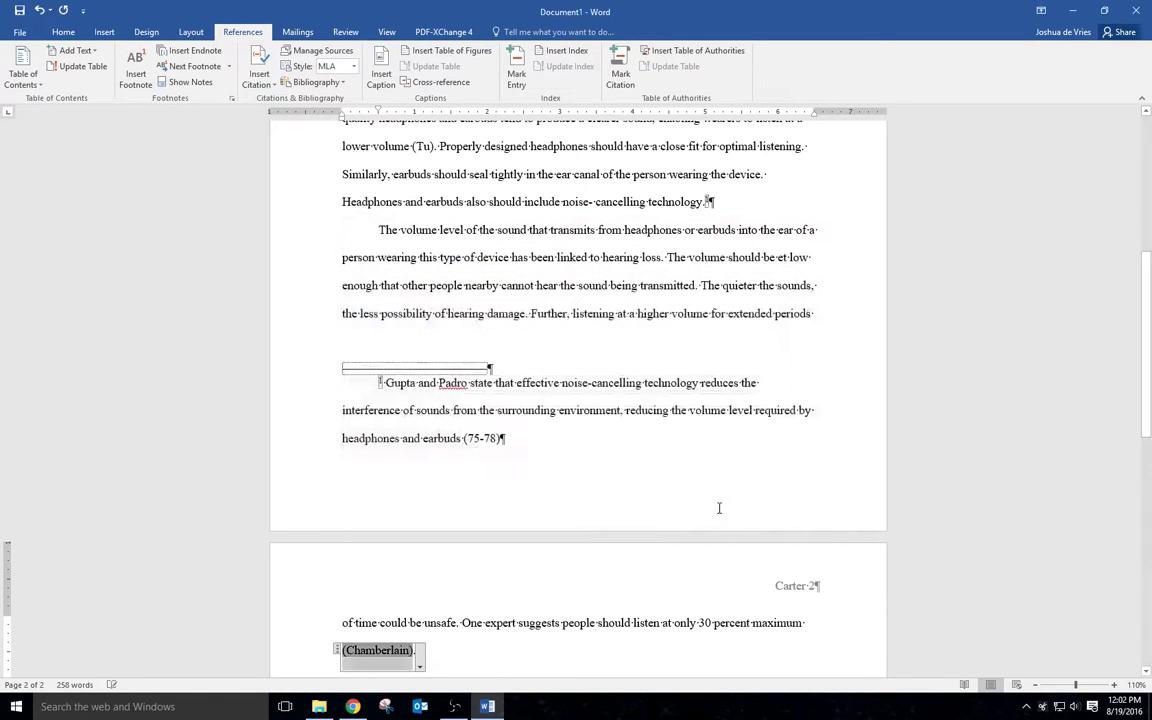
# Add a closing paragraph starting 'More and more people are using headphones and earbuds' about quality devices and lower volume.
pyautogui.click(458, 651)
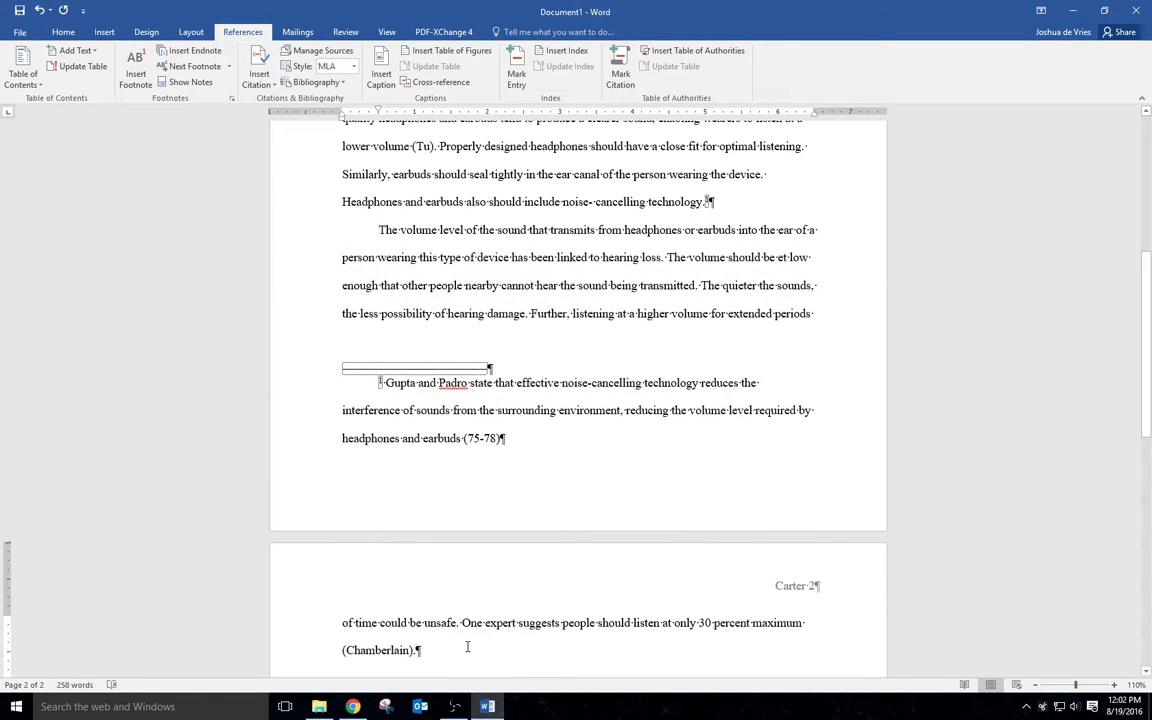
pyautogui.press('Return')
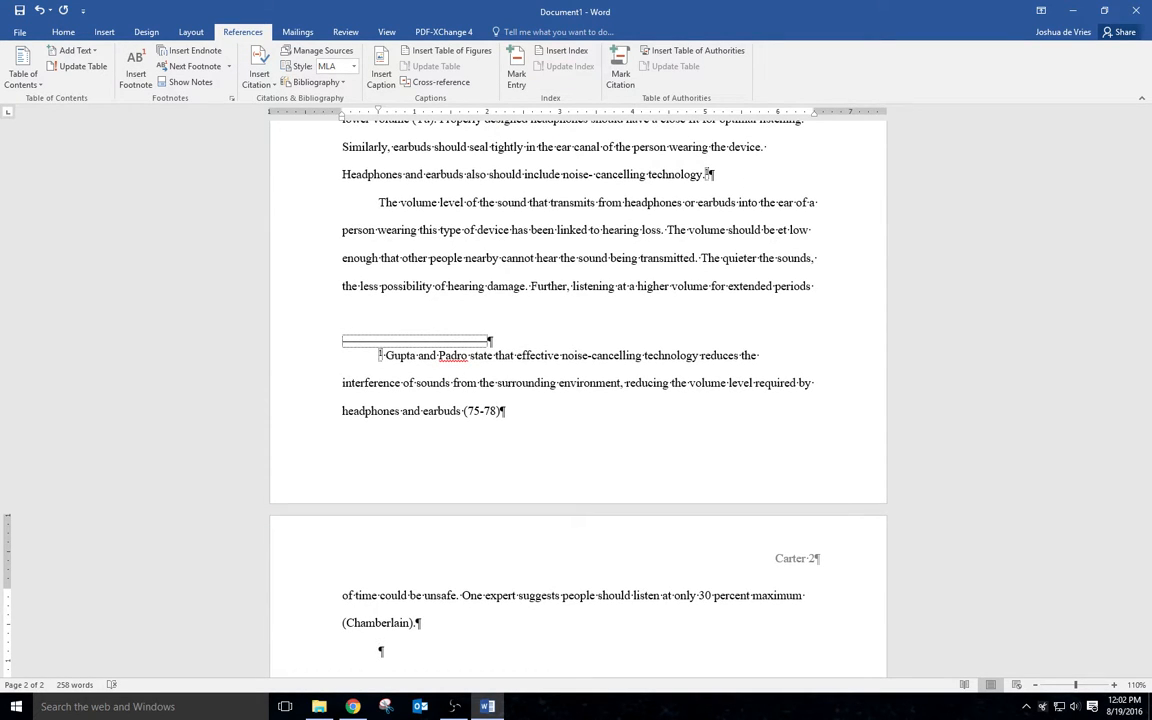
pyautogui.write('More and more people are using headphones')
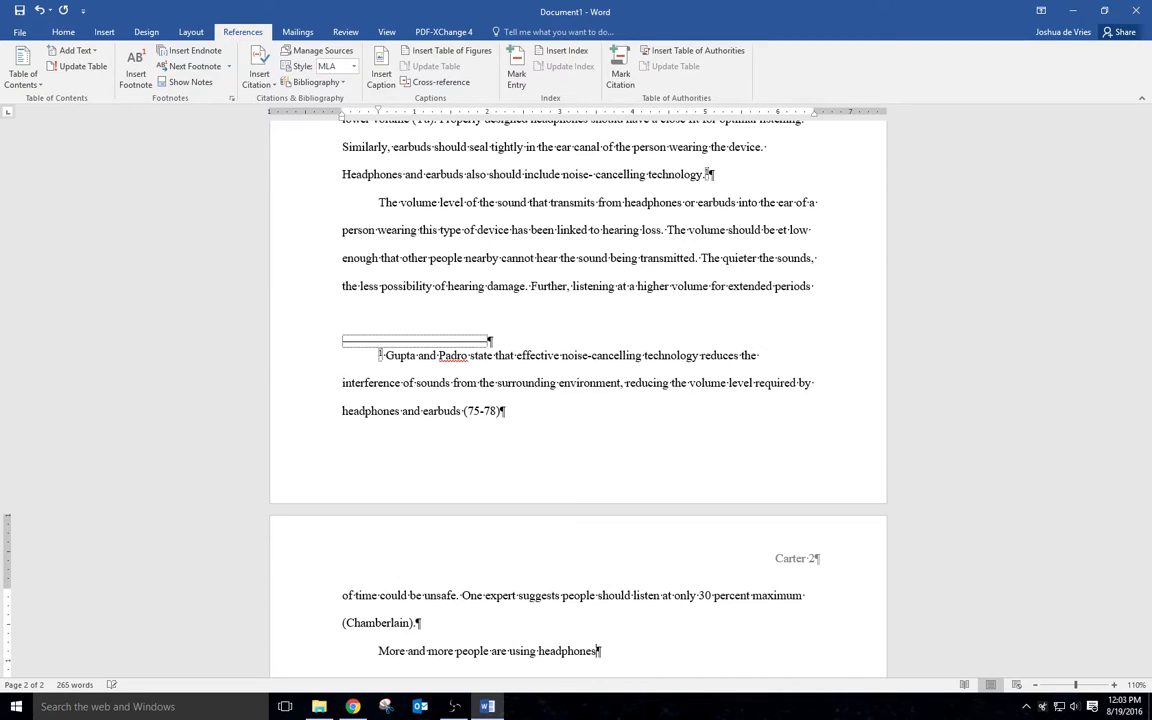
pyautogui.write(' and earbuds with their')
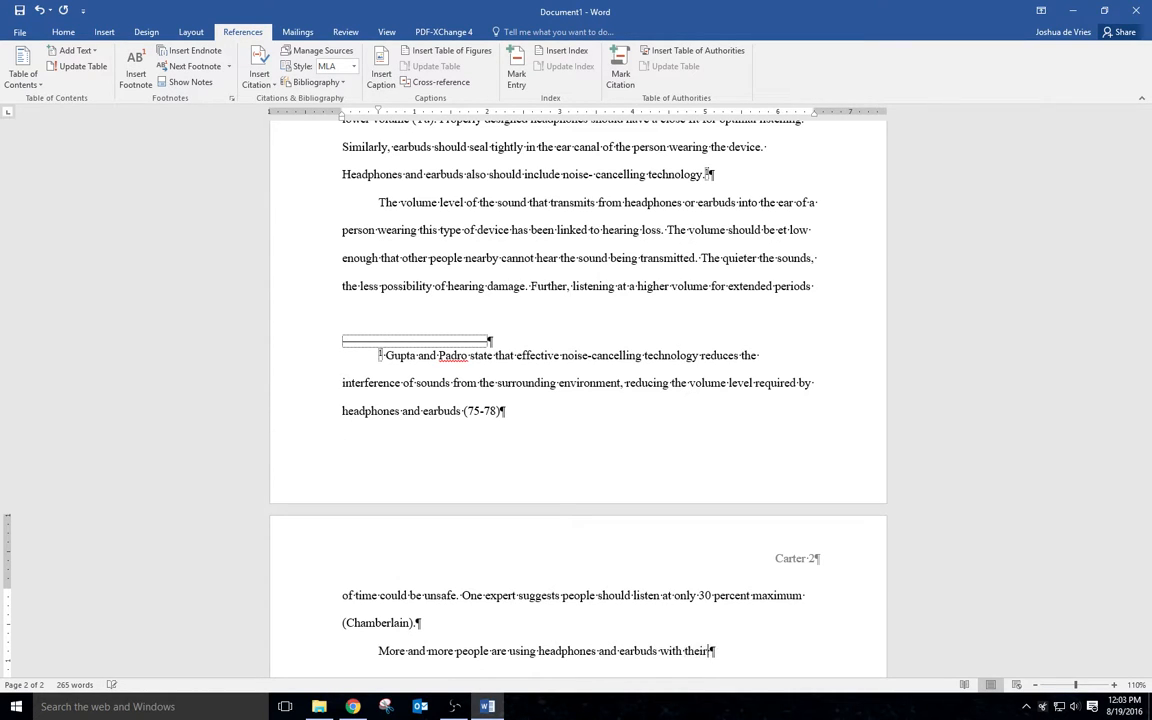
pyautogui.write(' computers and portab')
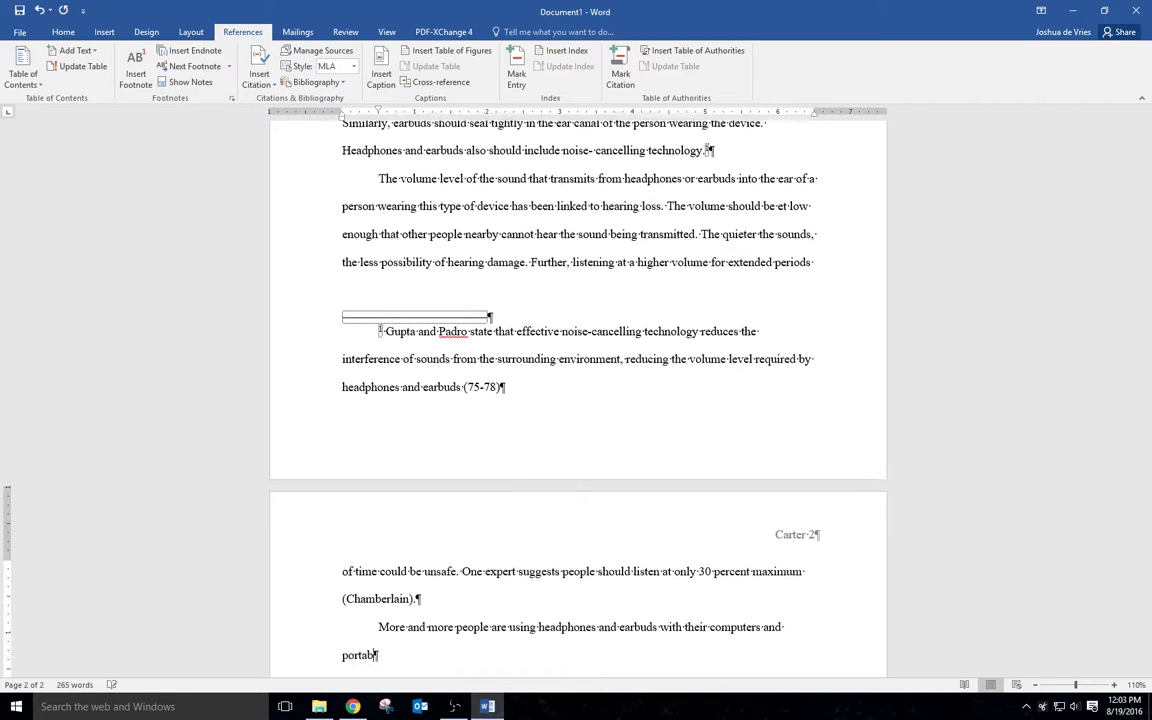
pyautogui.write('le device')
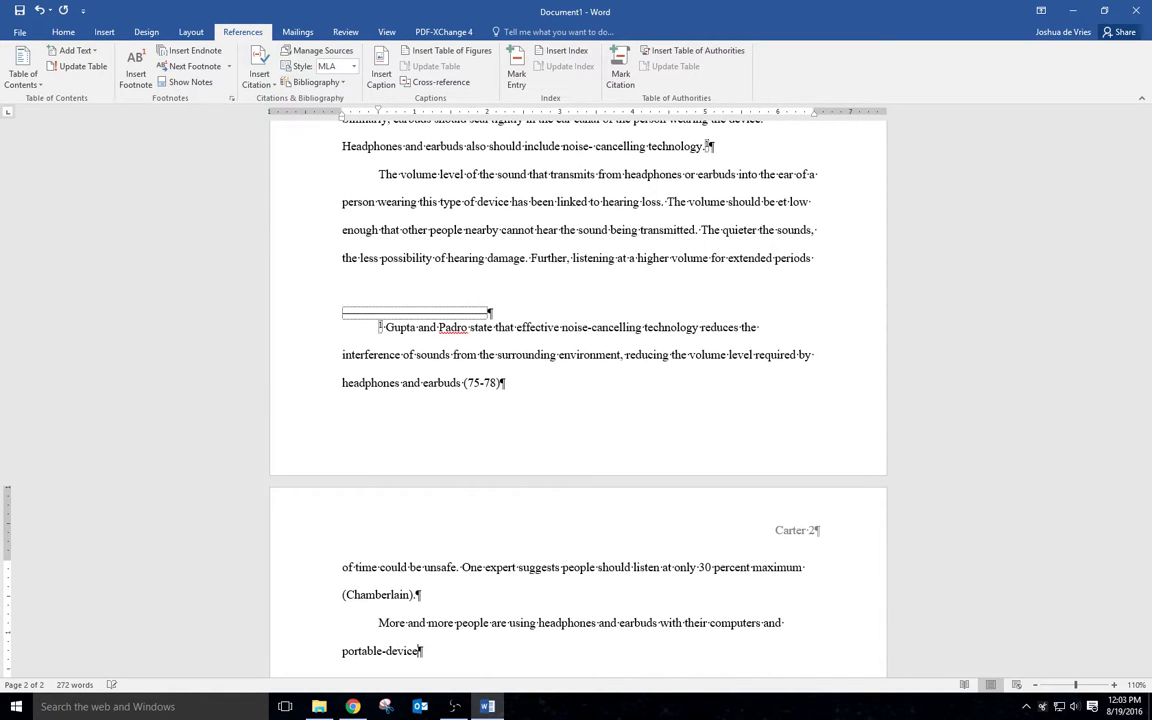
pyautogui.write('s. Using high quality')
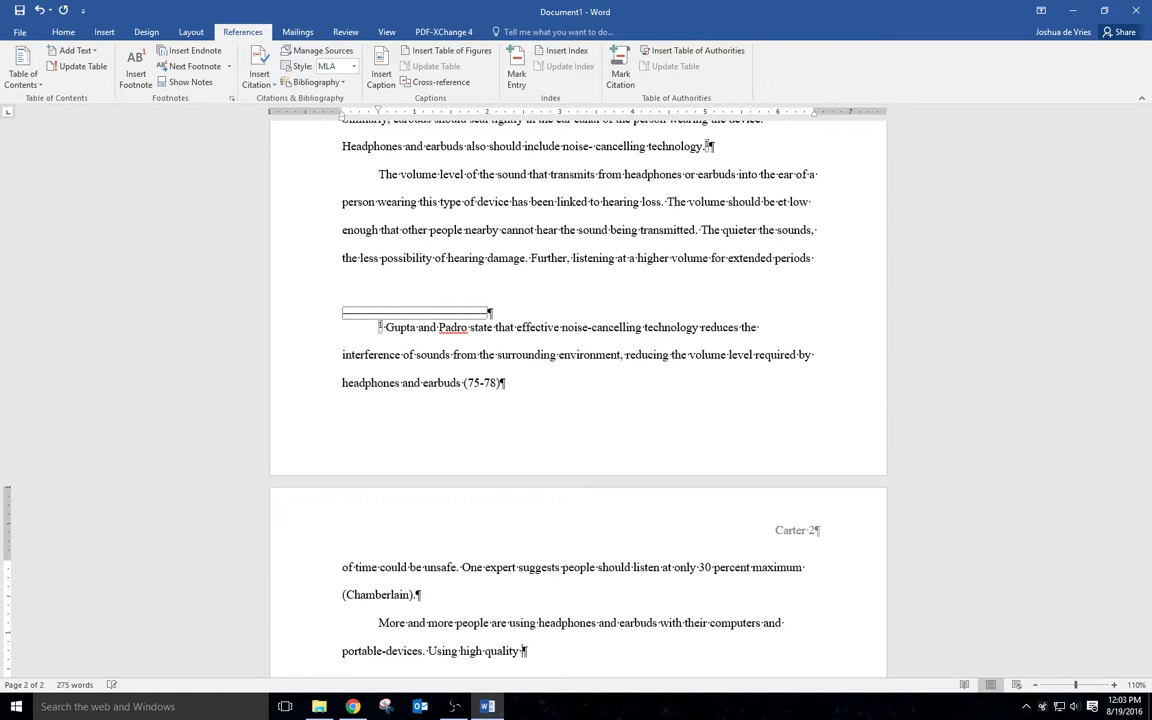
pyautogui.write(' listening devices and')
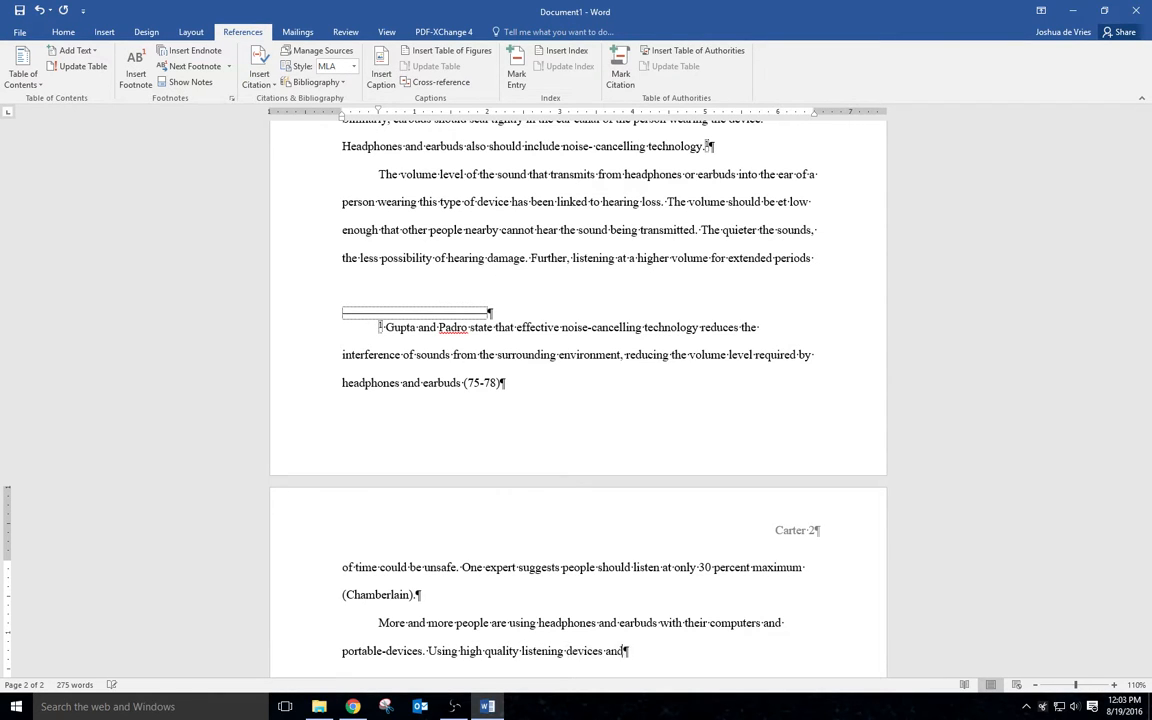
pyautogui.write(' lowering the volume can help')
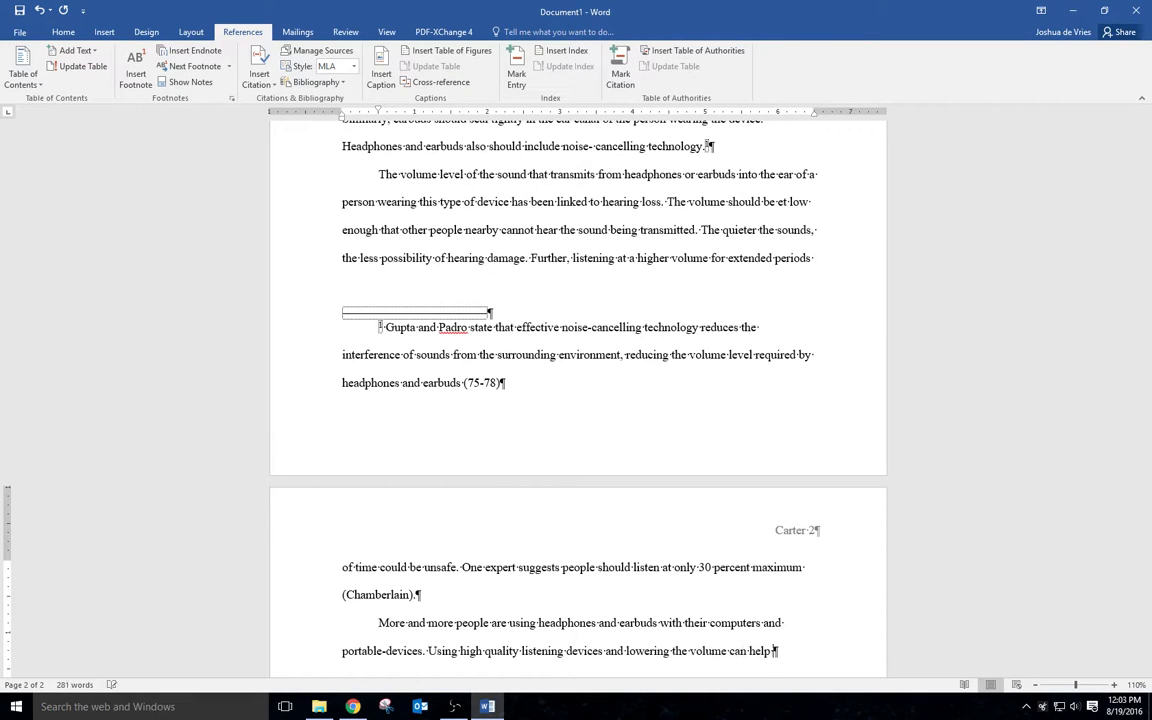
pyautogui.write(' to lessen pot')
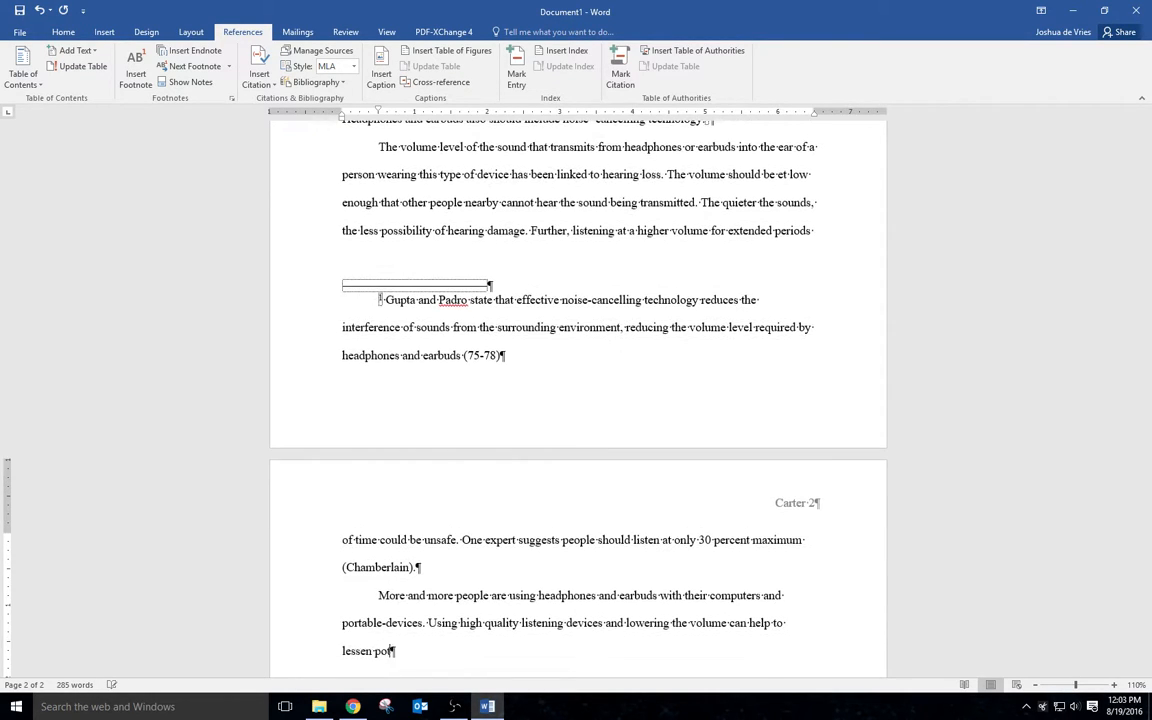
pyautogui.write('ential hearing loss fro')
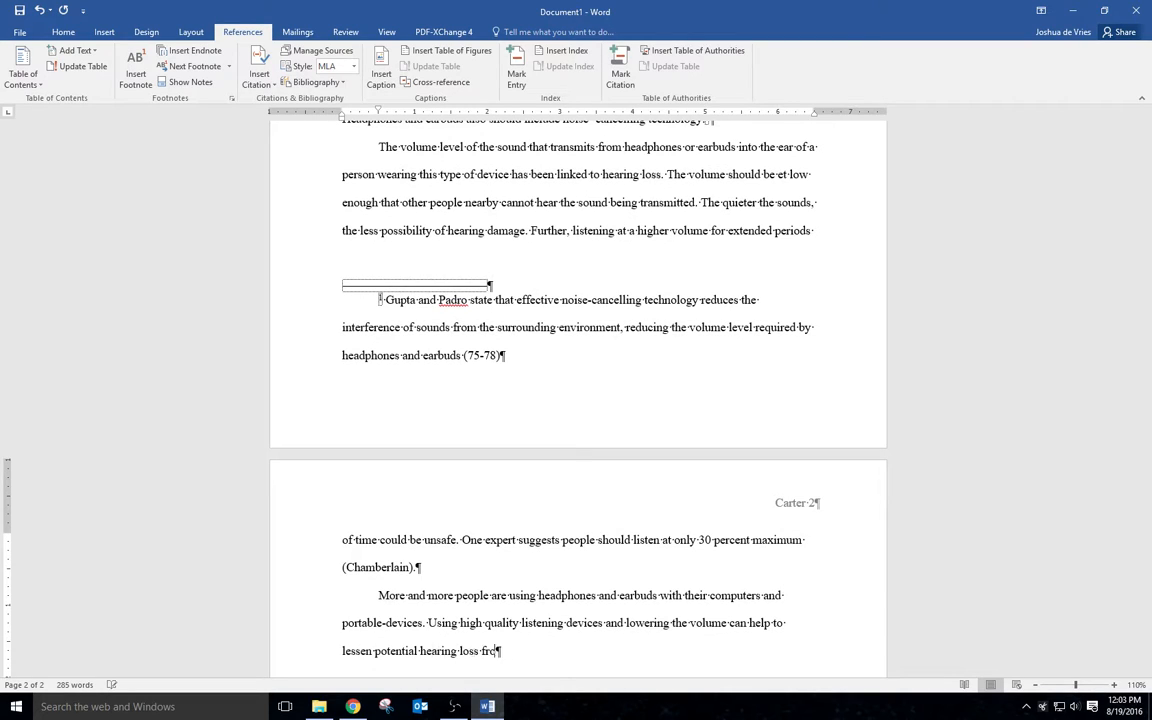
pyautogui.write('m the use of headphones and ear')
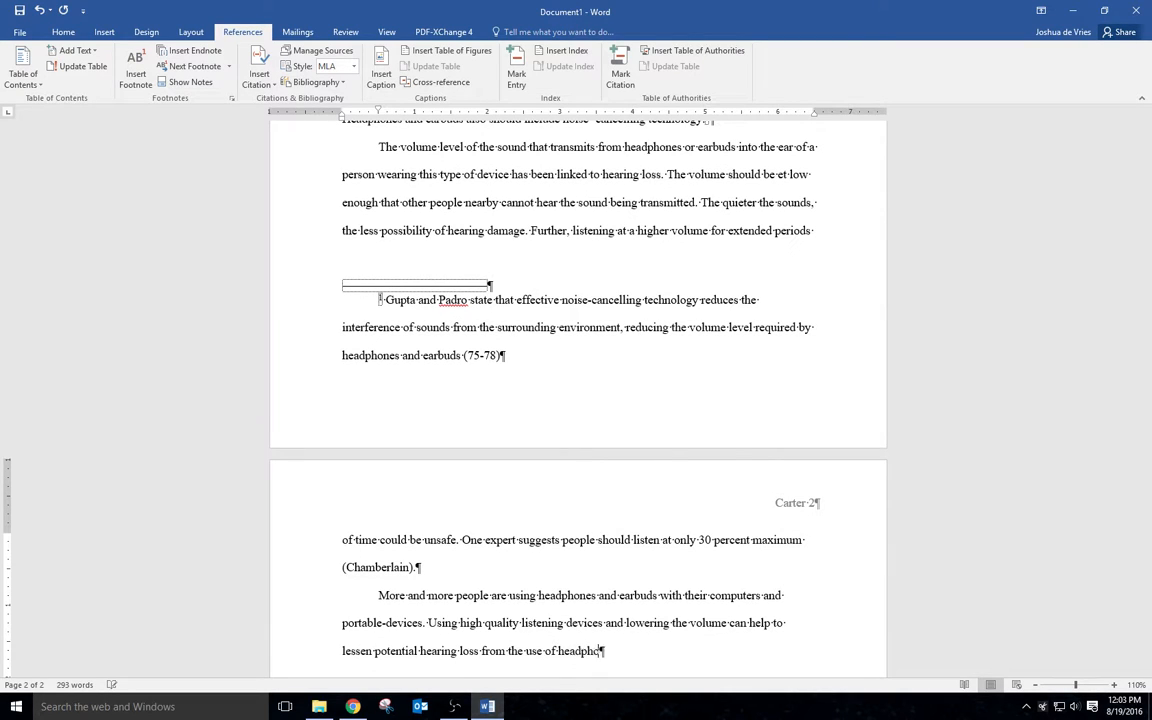
pyautogui.write('buds.')
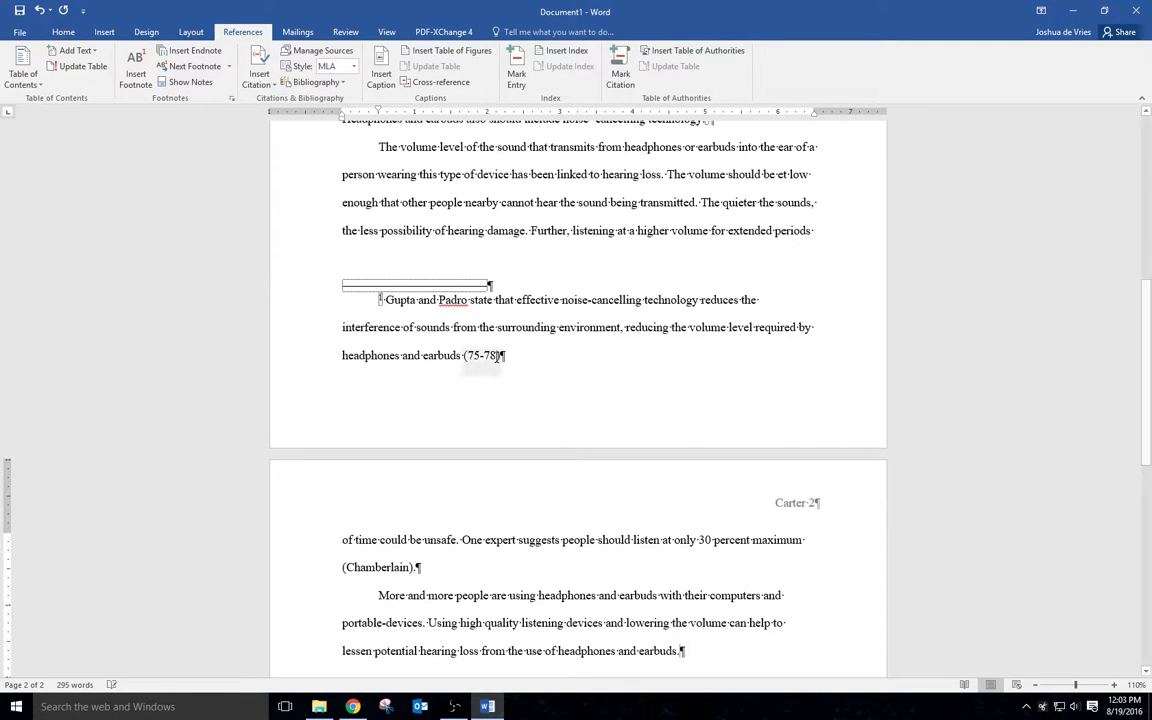
# Save the essay in INFO PRO 10 > INF 1030 > Student example work, extending the file name with a description.
pyautogui.click(18, 34)
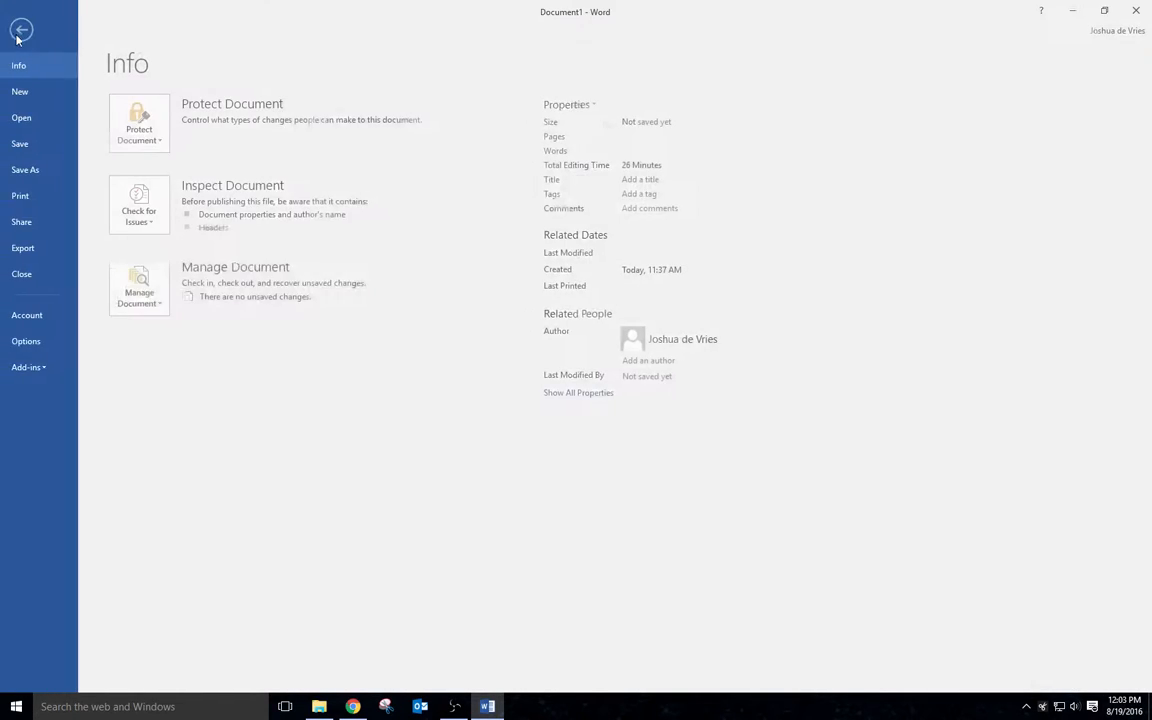
pyautogui.click(35, 143)
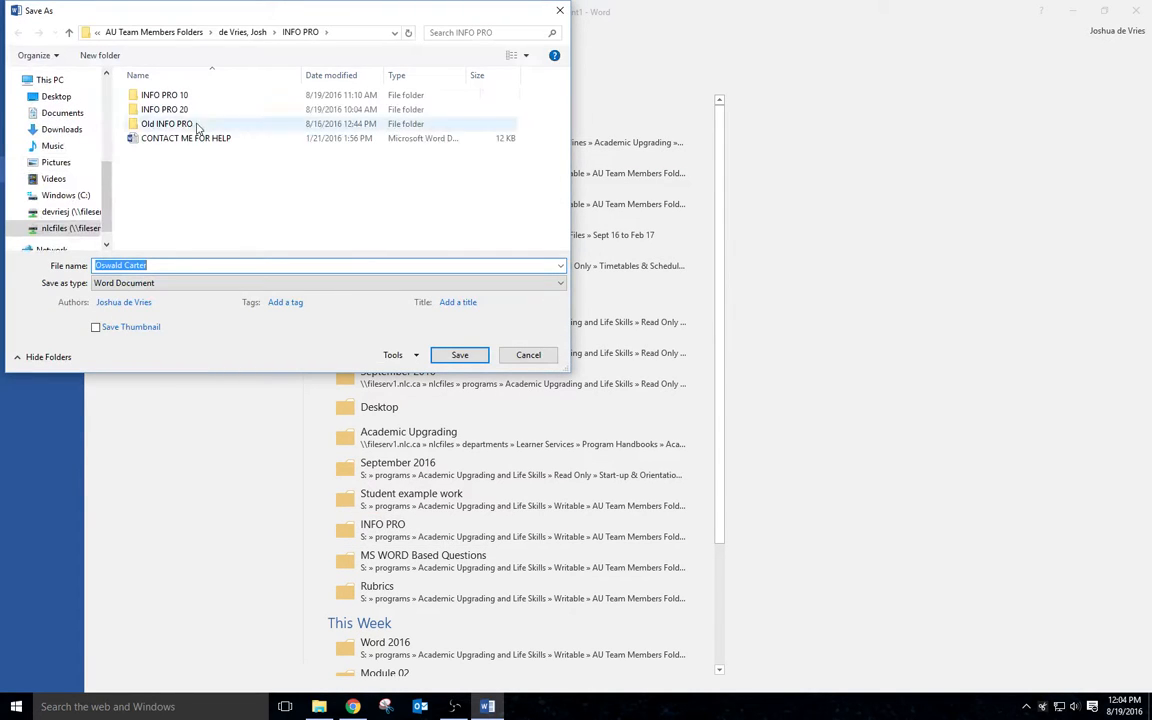
pyautogui.doubleClick(207, 100)
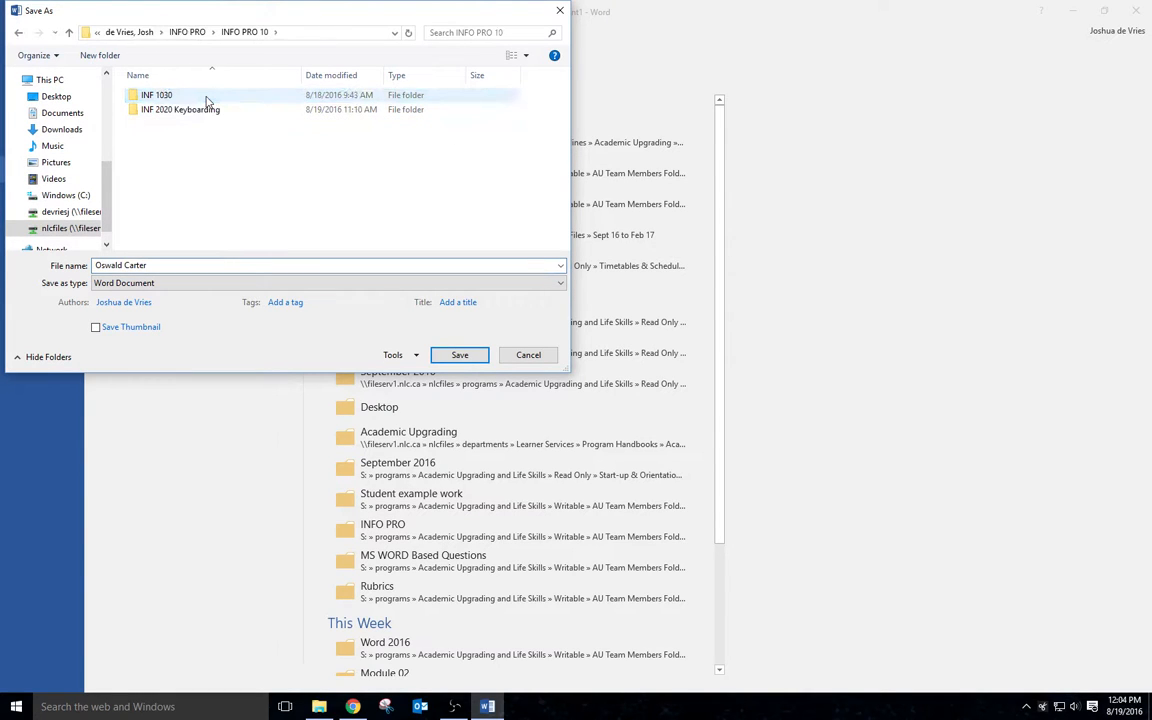
pyautogui.doubleClick(207, 100)
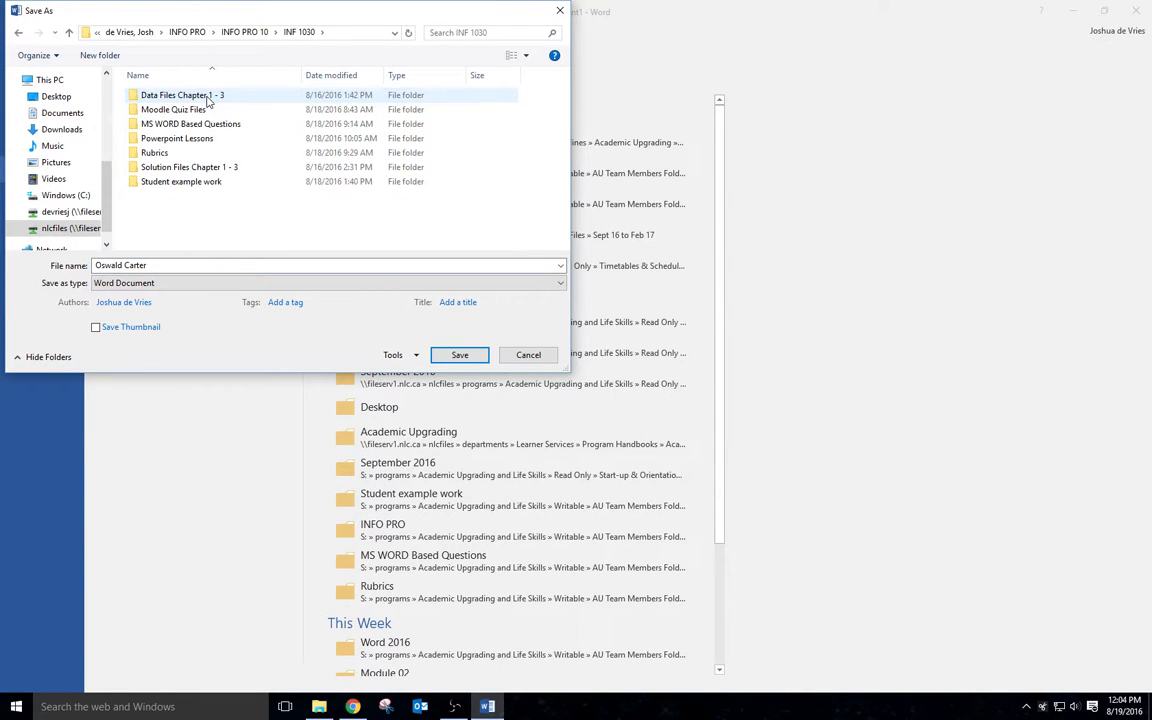
pyautogui.click(196, 184)
pyautogui.doubleClick(196, 183)
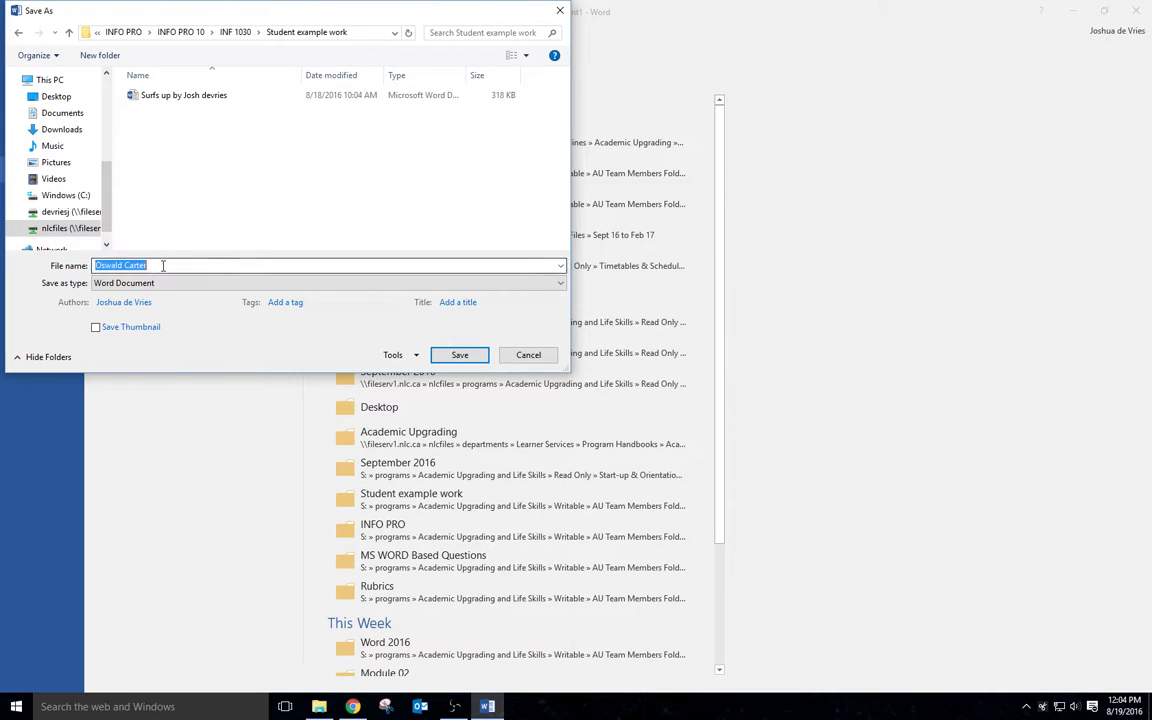
pyautogui.click(173, 266)
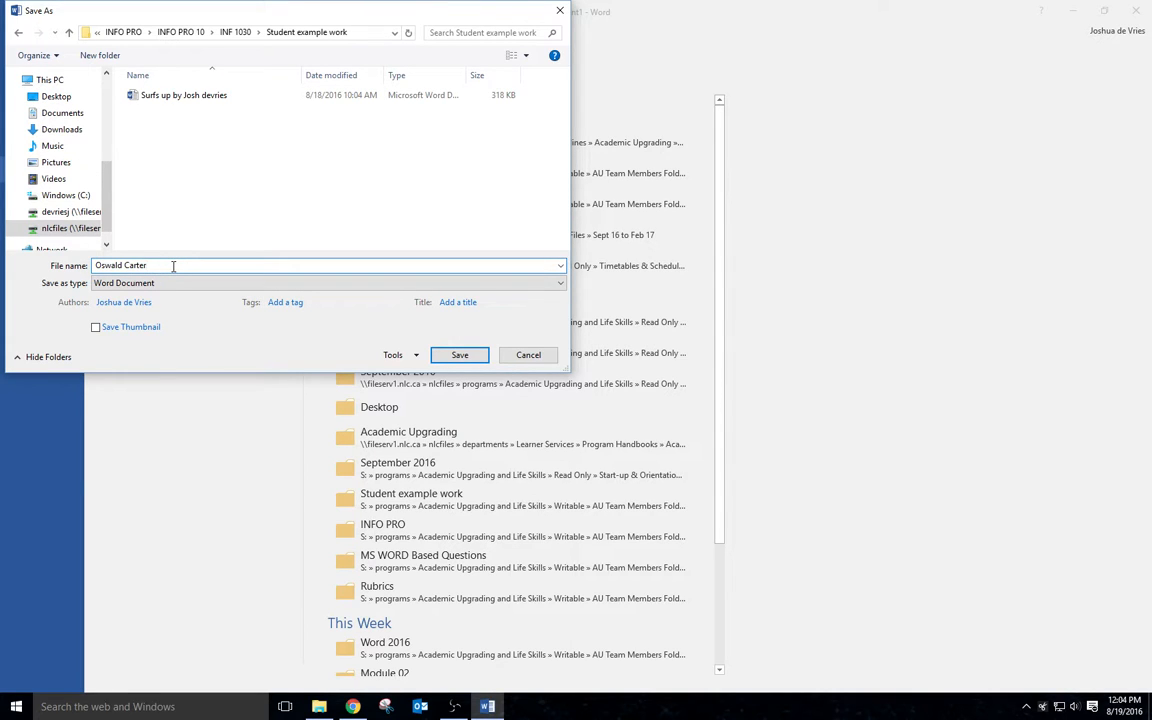
pyautogui.write('Essay on hearing devices by Josh devries')
pyautogui.hotkey('ctrl', 'a')
pyautogui.press('Return')
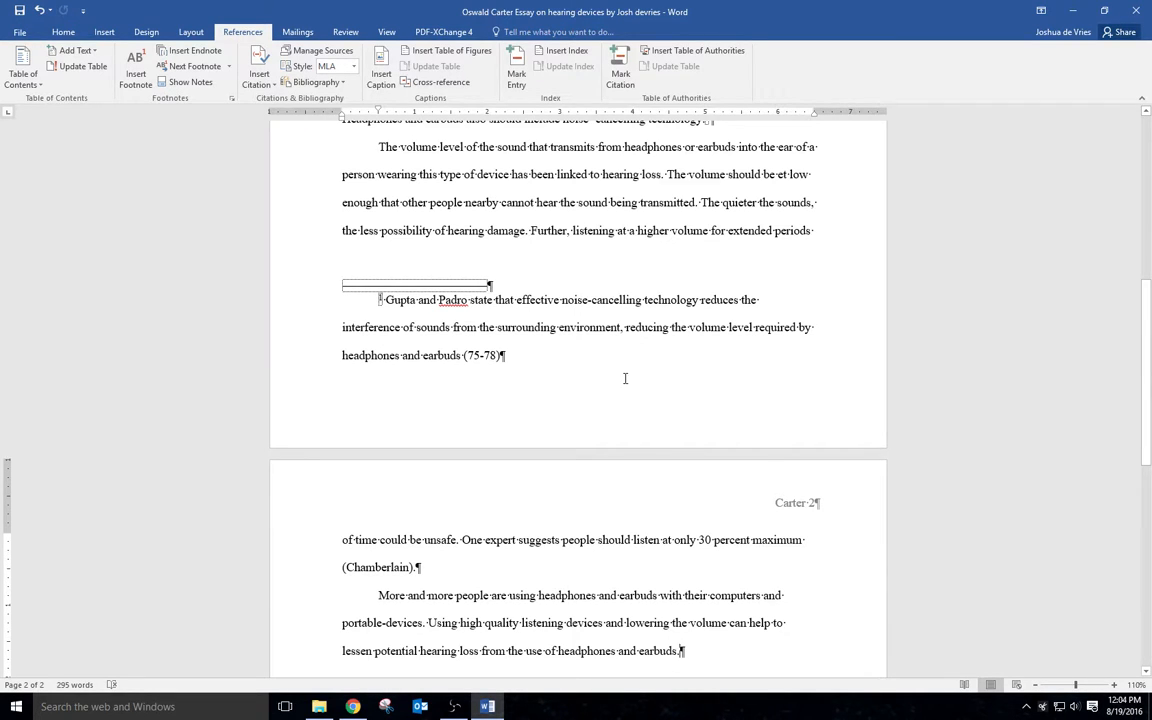
pyautogui.scroll(-3, 620, 379)
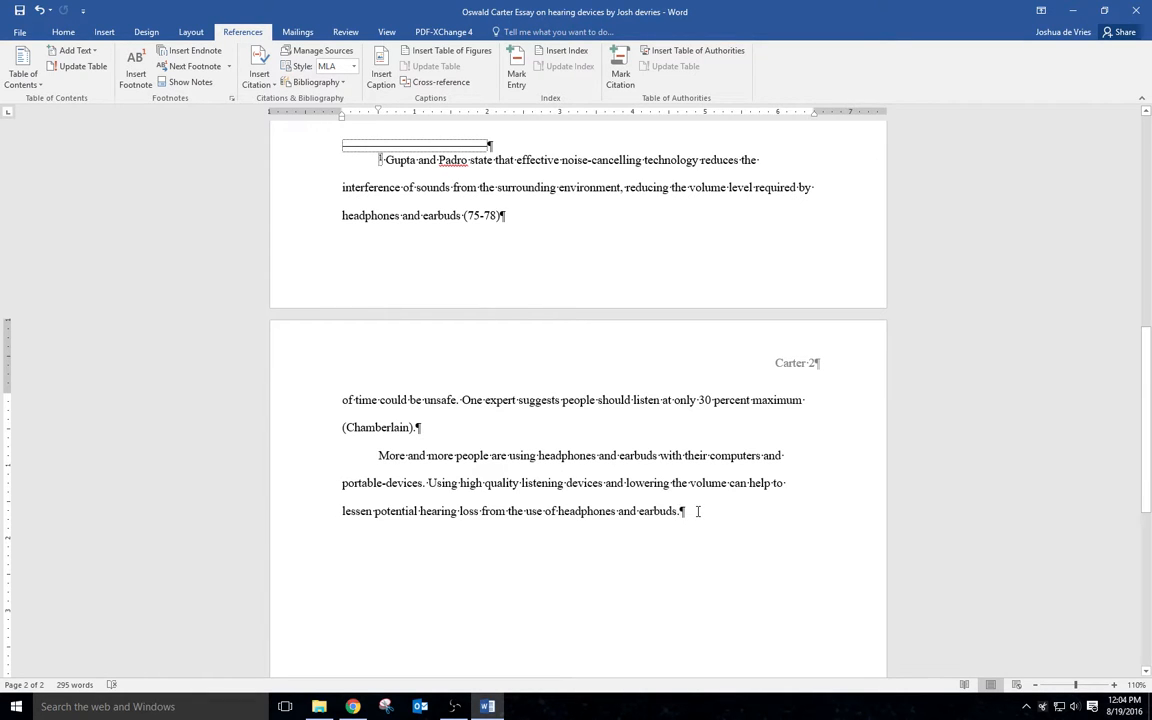
# Insert a page break after the closing paragraph and drag the first-line indent to the margin on page 3.
pyautogui.click(698, 511)
pyautogui.hotkey('ctrl', 'Return')
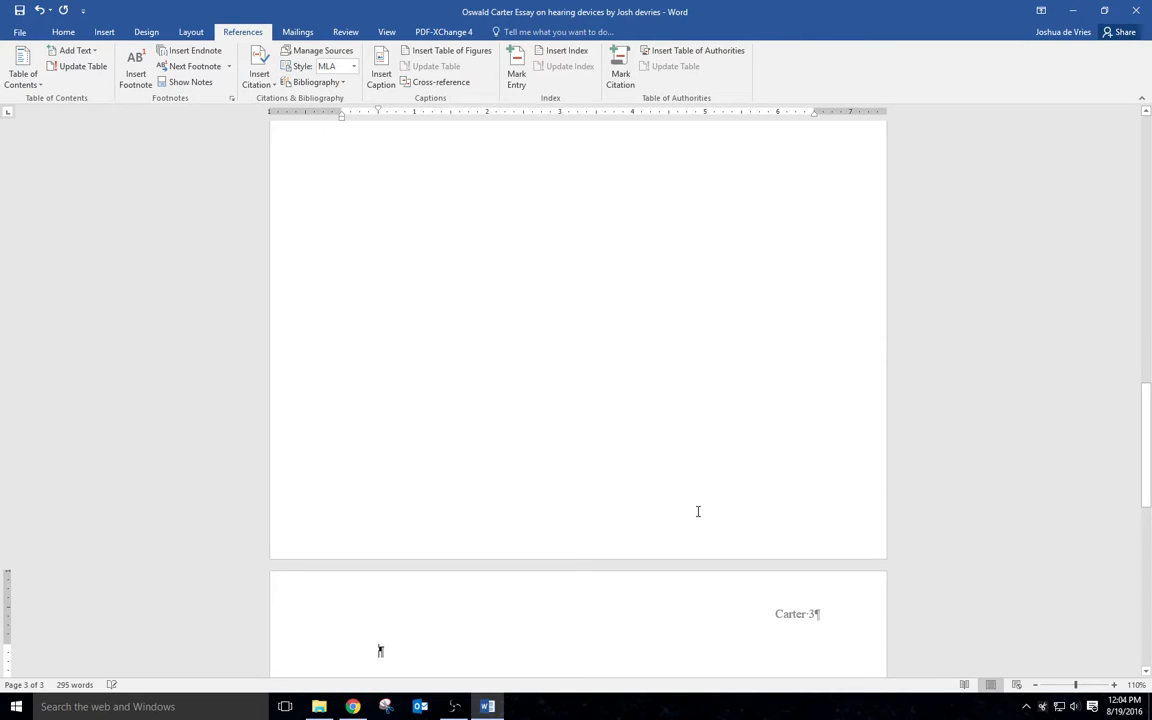
pyautogui.scroll(10, 674, 463)
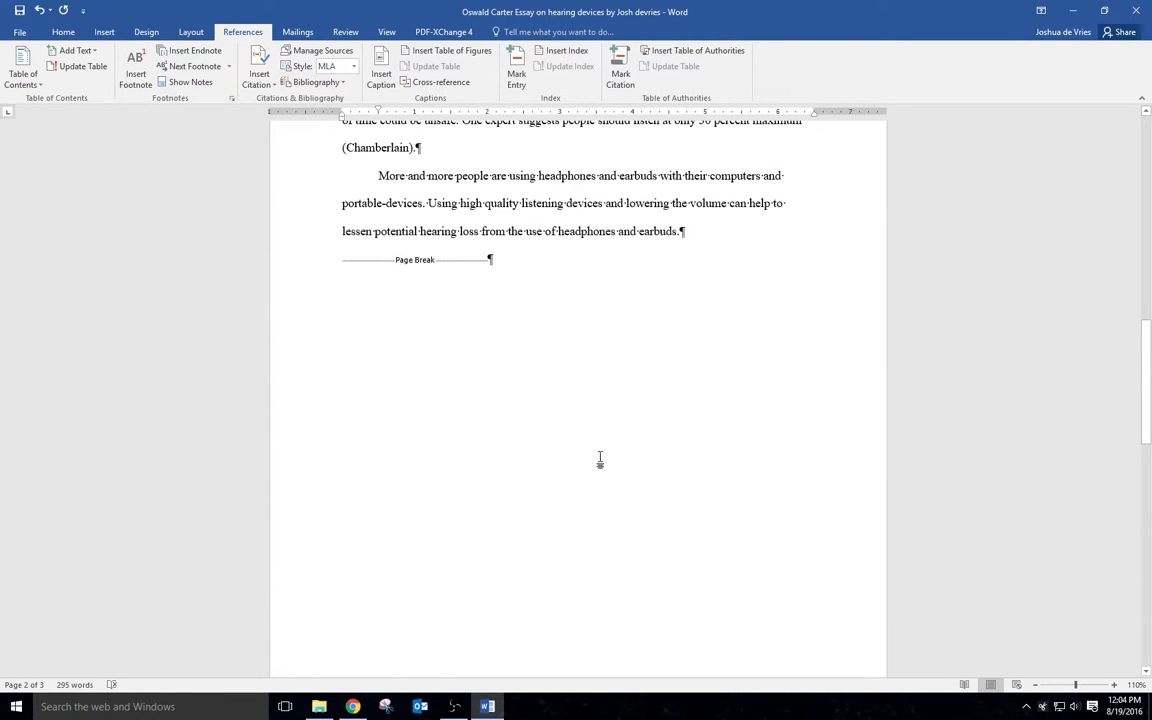
pyautogui.scroll(-6, 590, 460)
pyautogui.scroll(-3, 590, 460)
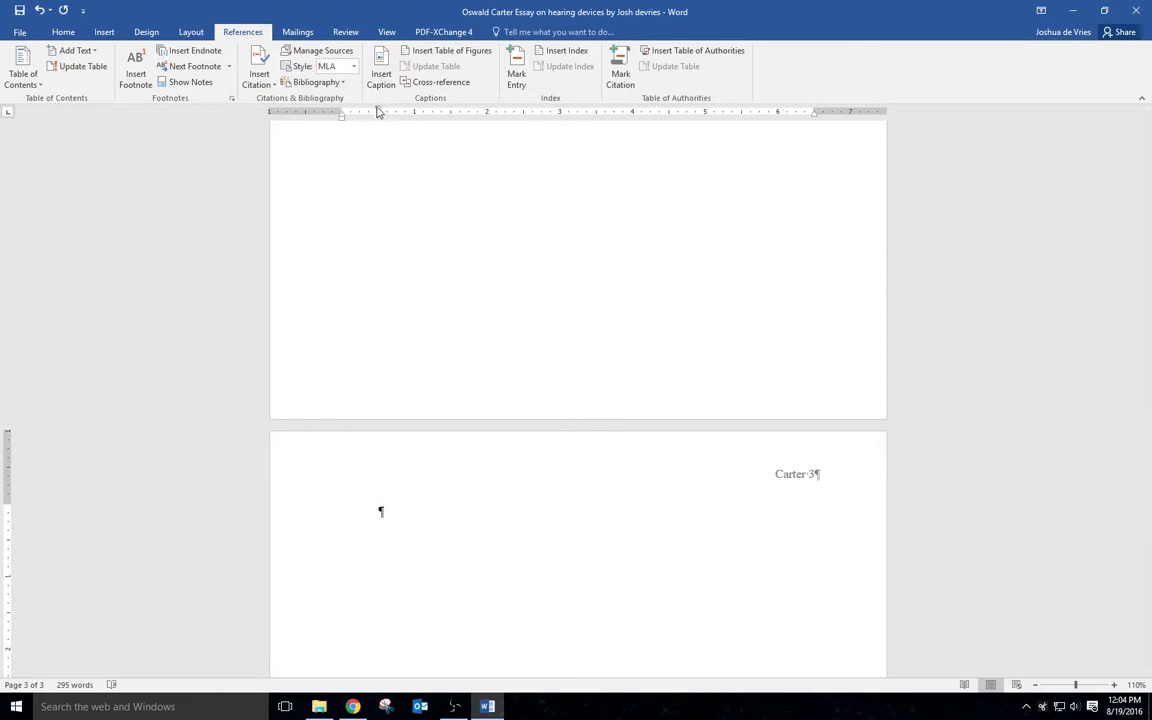
pyautogui.moveTo(379, 111); pyautogui.dragTo(342, 111)
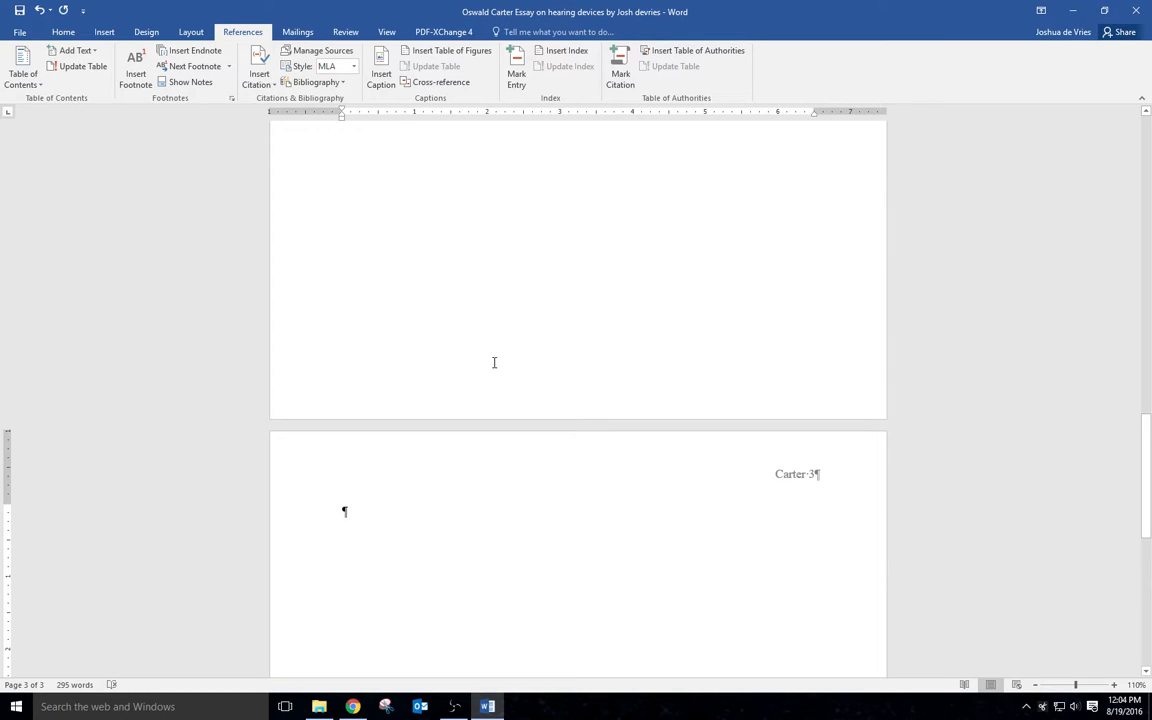
# Type a centred 'Works Cited' heading on page 3 and left-align the line beneath it.
pyautogui.click(63, 32)
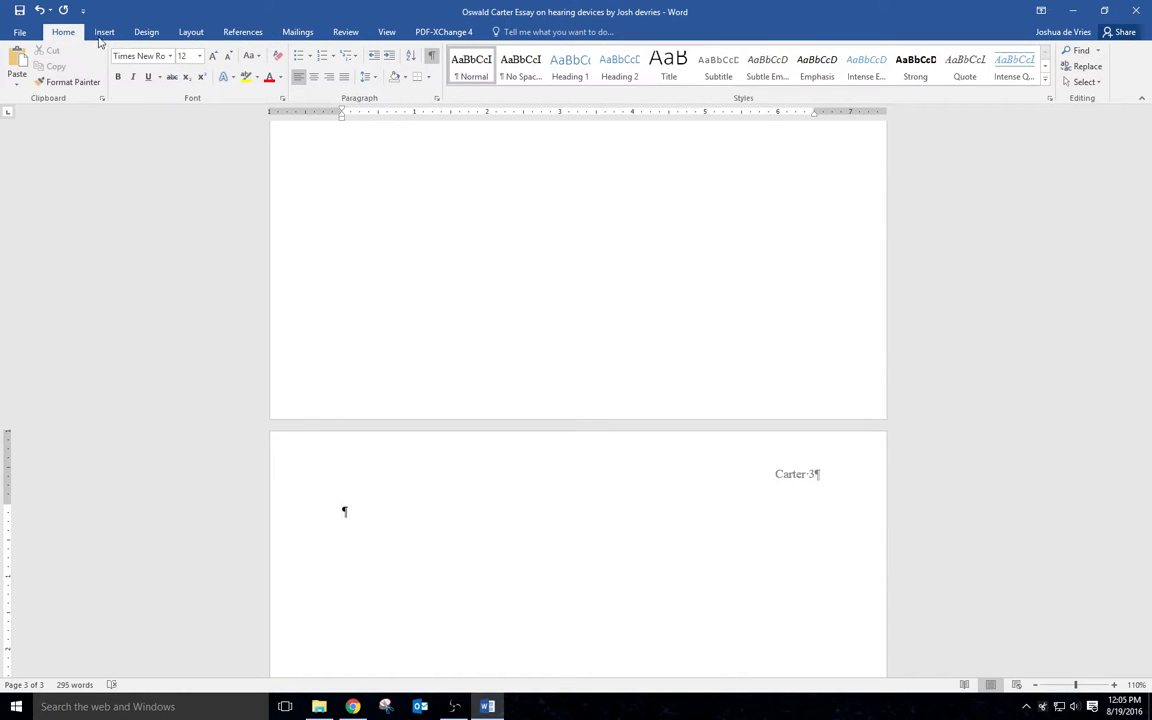
pyautogui.click(313, 76)
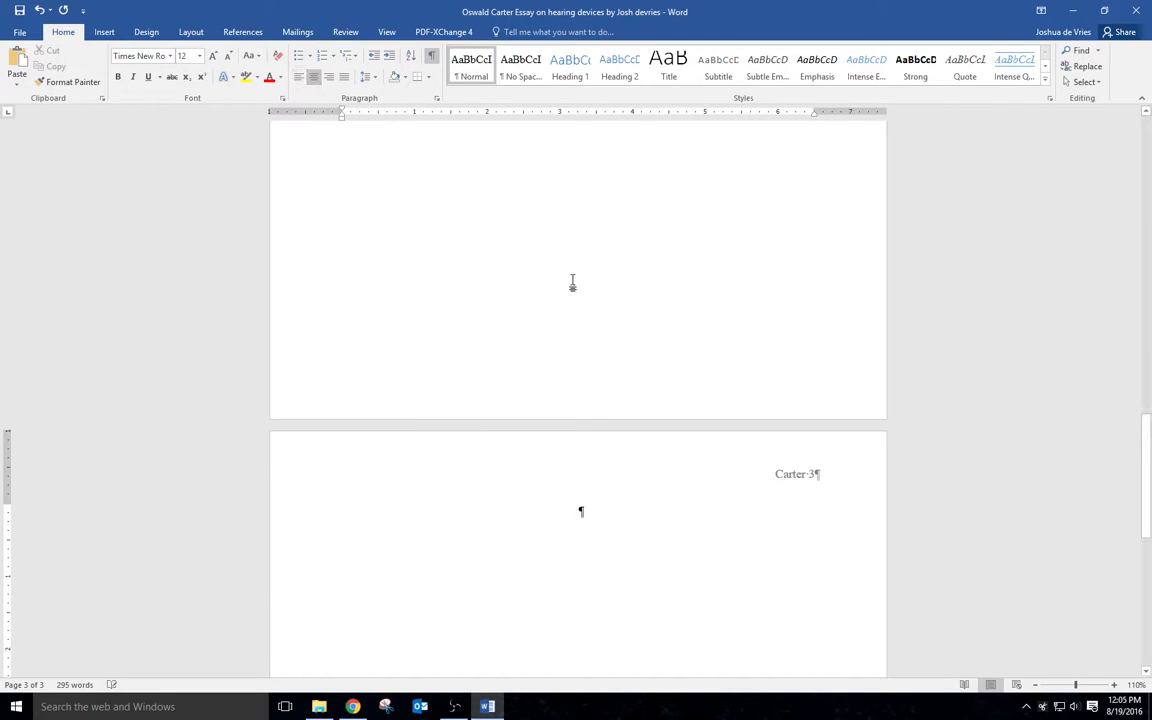
pyautogui.write('Works Cited')
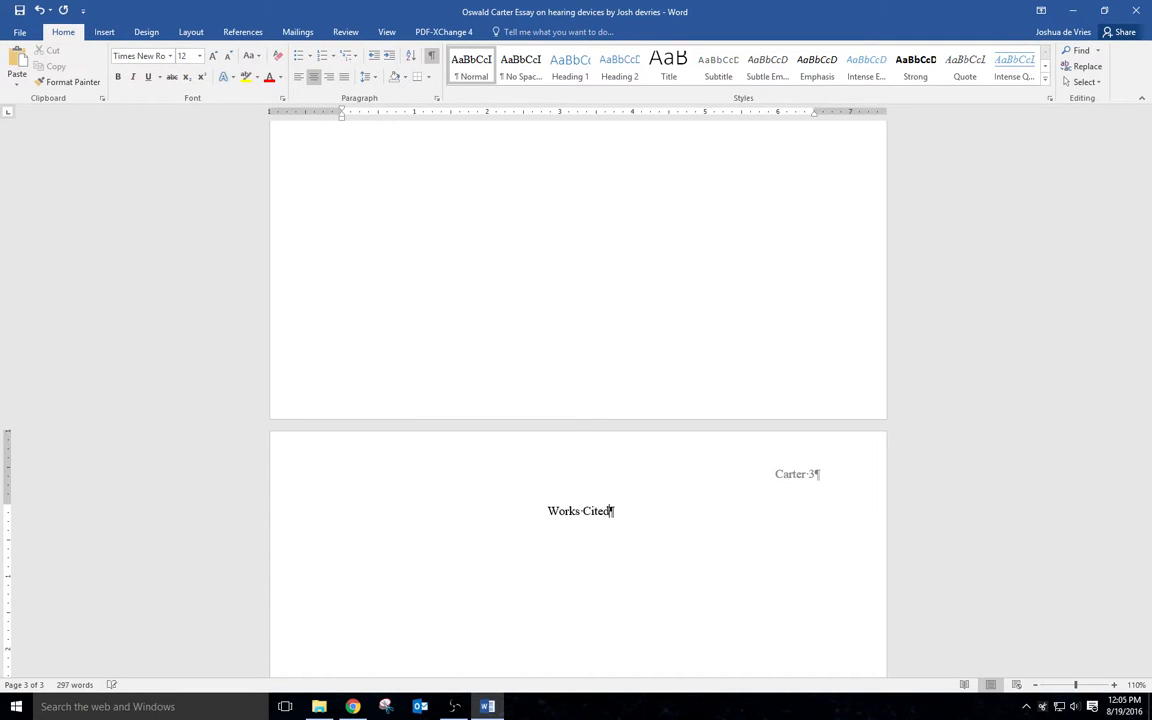
pyautogui.press('Return')
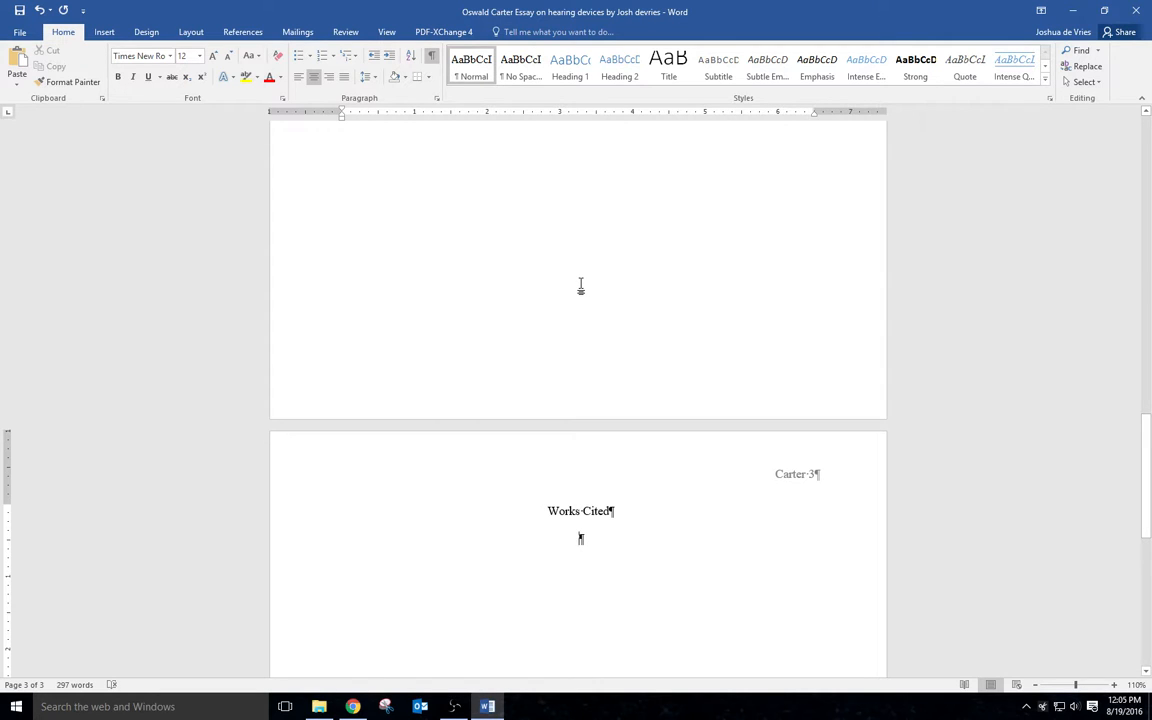
pyautogui.hotkey('ctrl', 'l')
# Insert a bibliography listing the three MLA sources beneath the Works Cited heading.
pyautogui.click(241, 32)
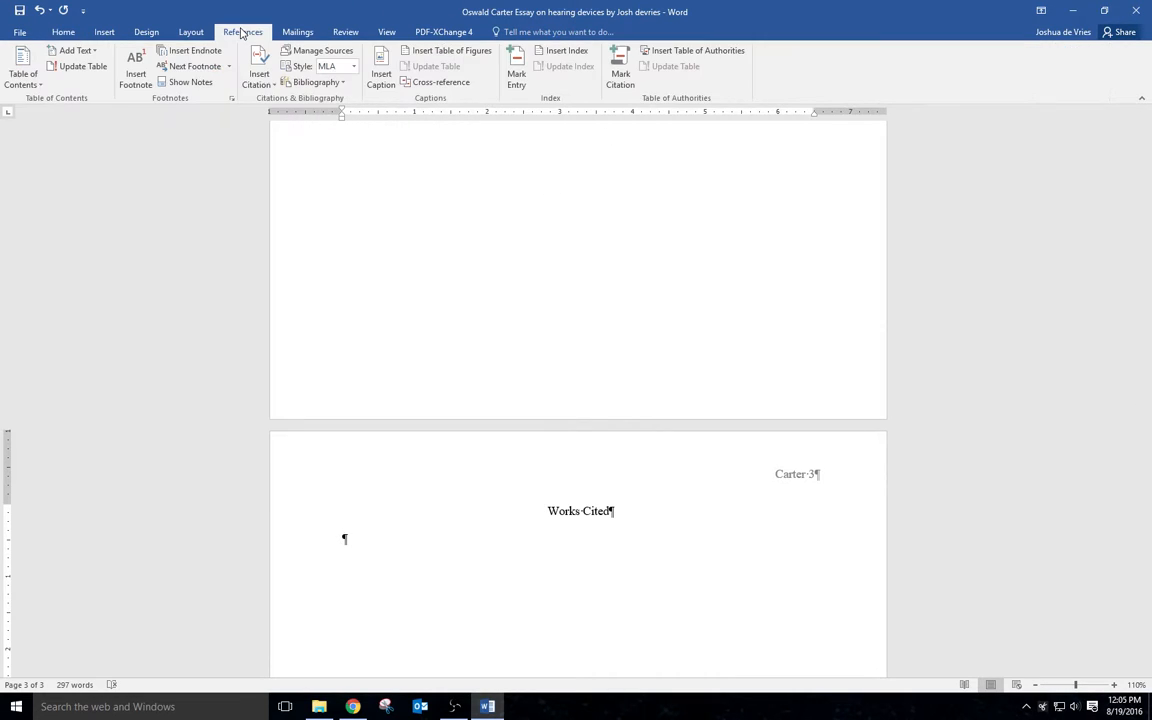
pyautogui.click(335, 84)
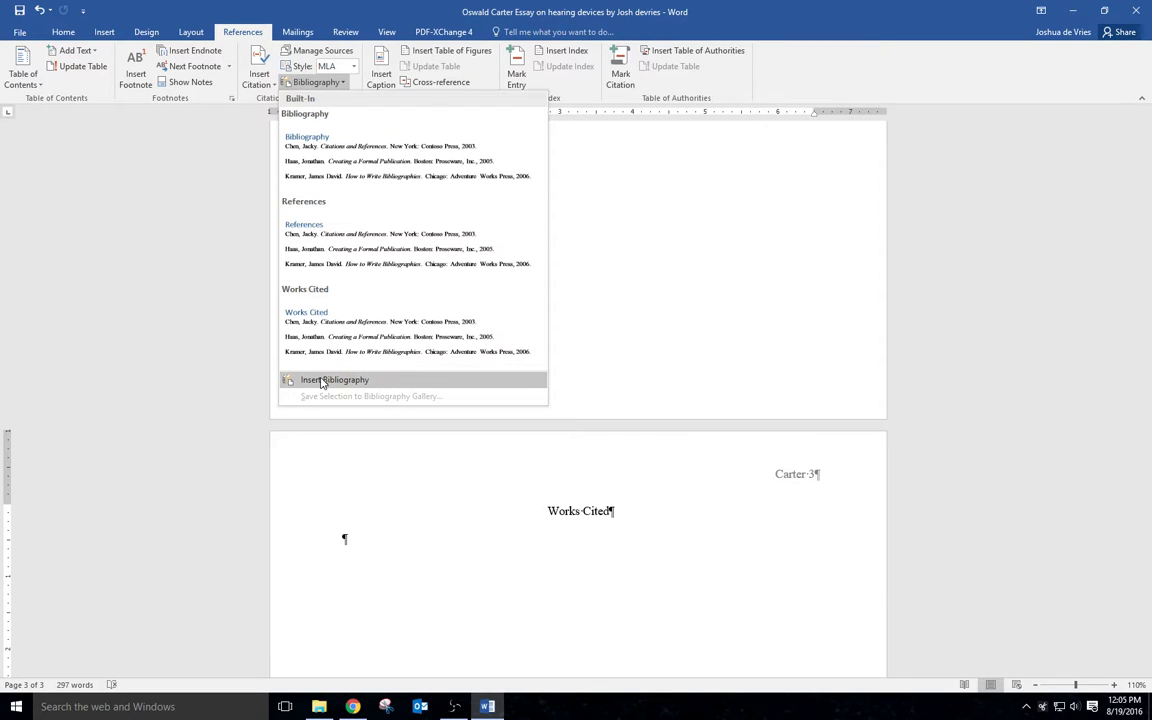
pyautogui.click(322, 381)
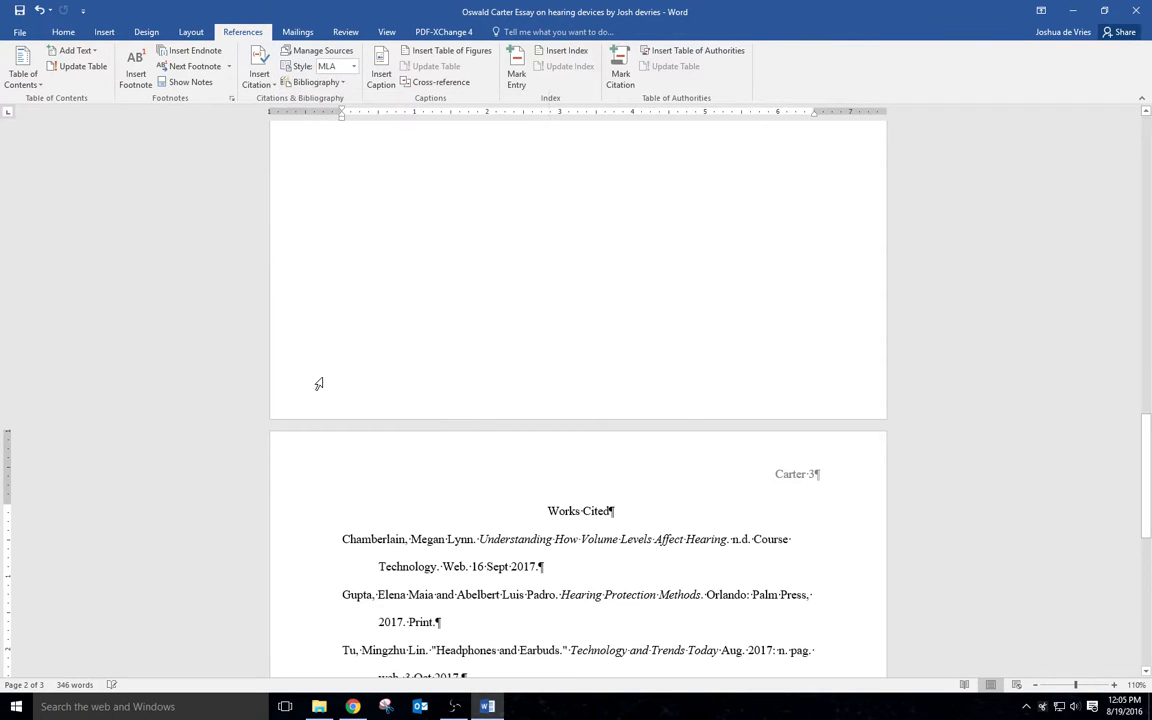
pyautogui.scroll(-1, 784, 376)
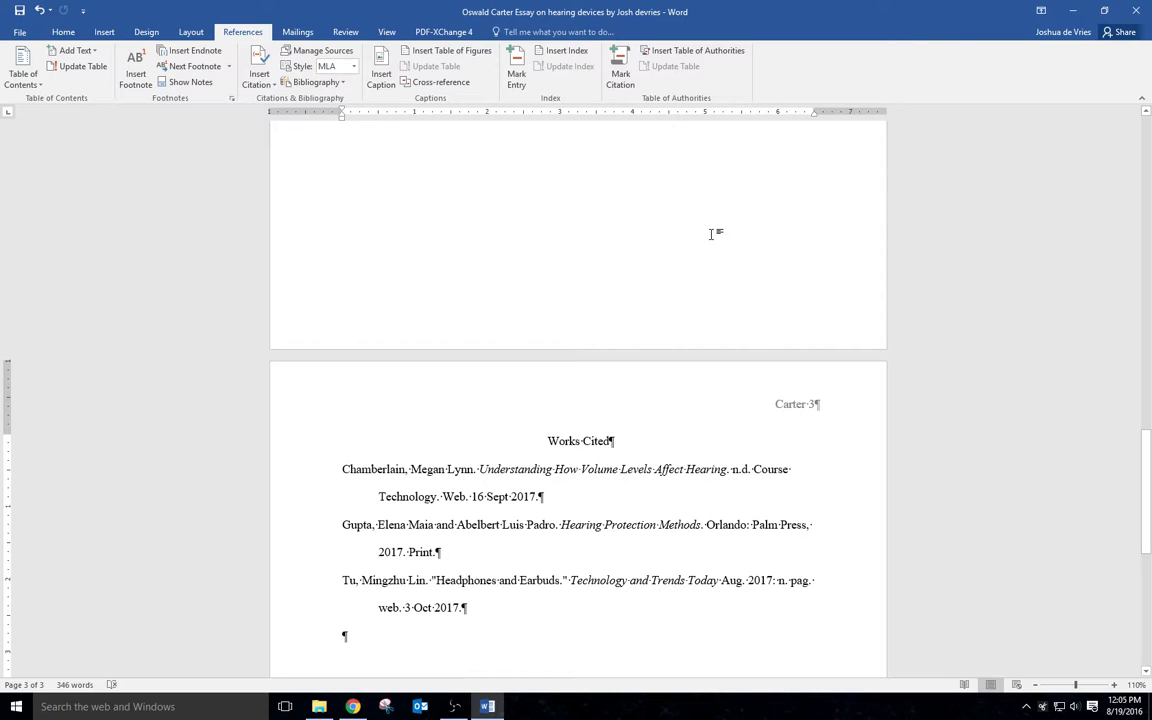
pyautogui.click(566, 470)
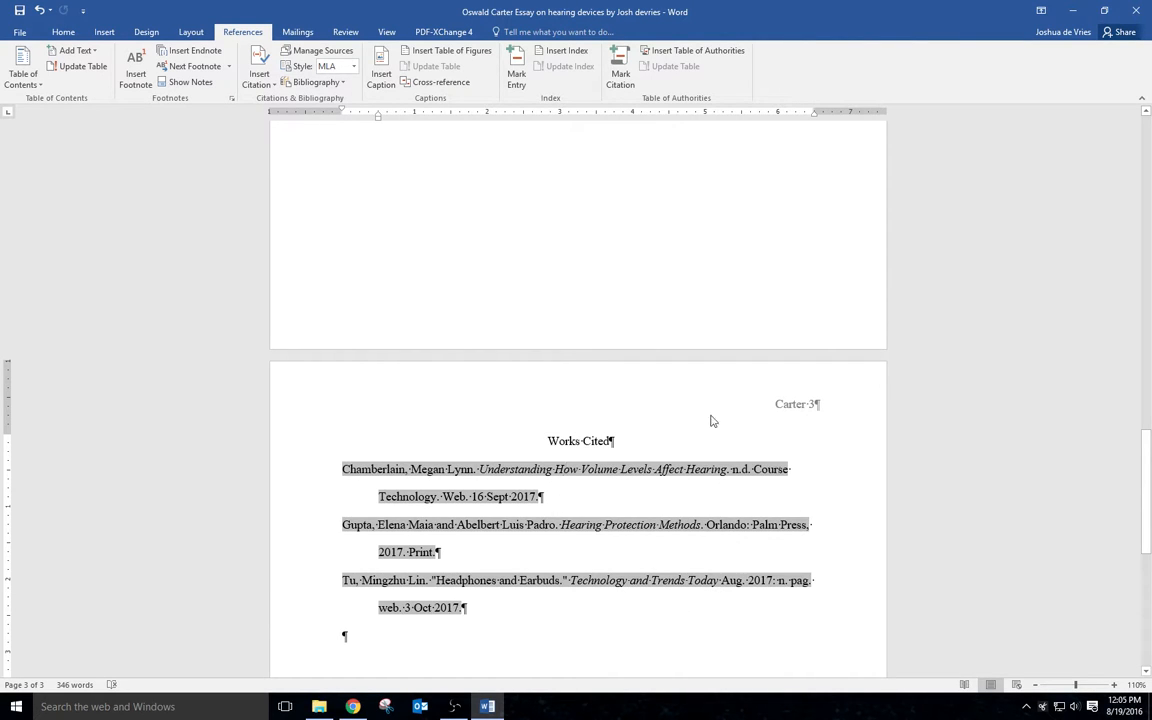
pyautogui.click(638, 441)
pyautogui.click(612, 471)
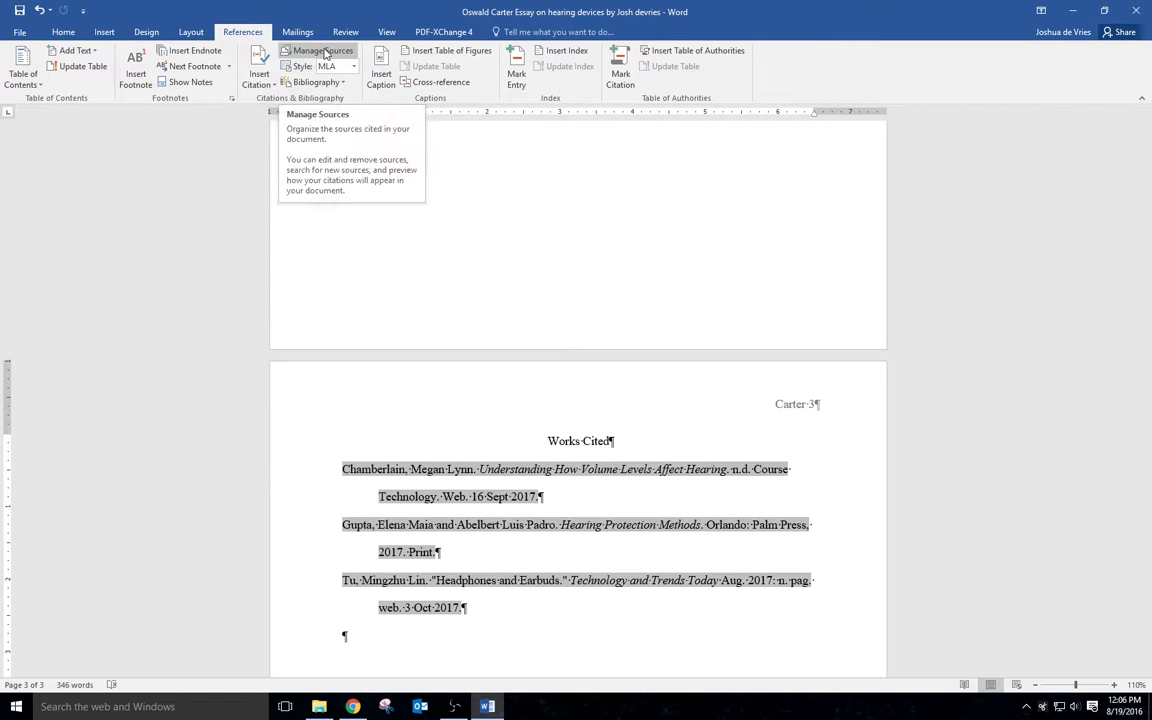
# In Manage Sources, delete 'and' from the Headphones and Earbuds periodical title, updating both lists.
pyautogui.click(324, 52)
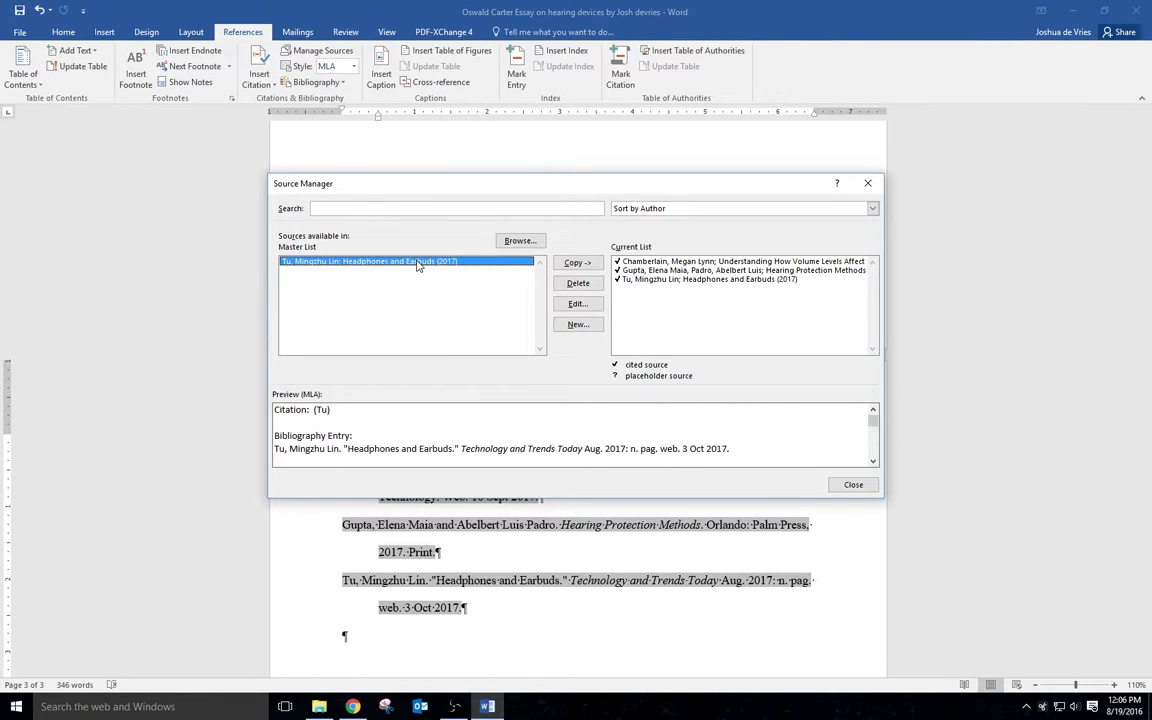
pyautogui.click(706, 279)
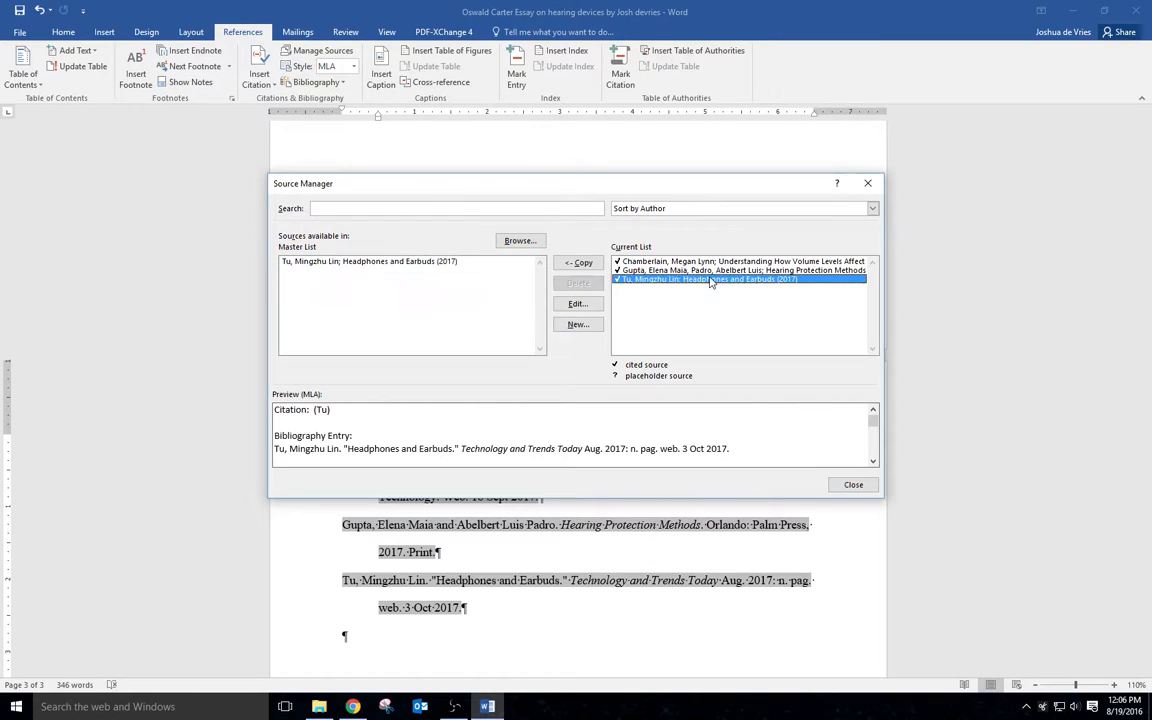
pyautogui.click(593, 308)
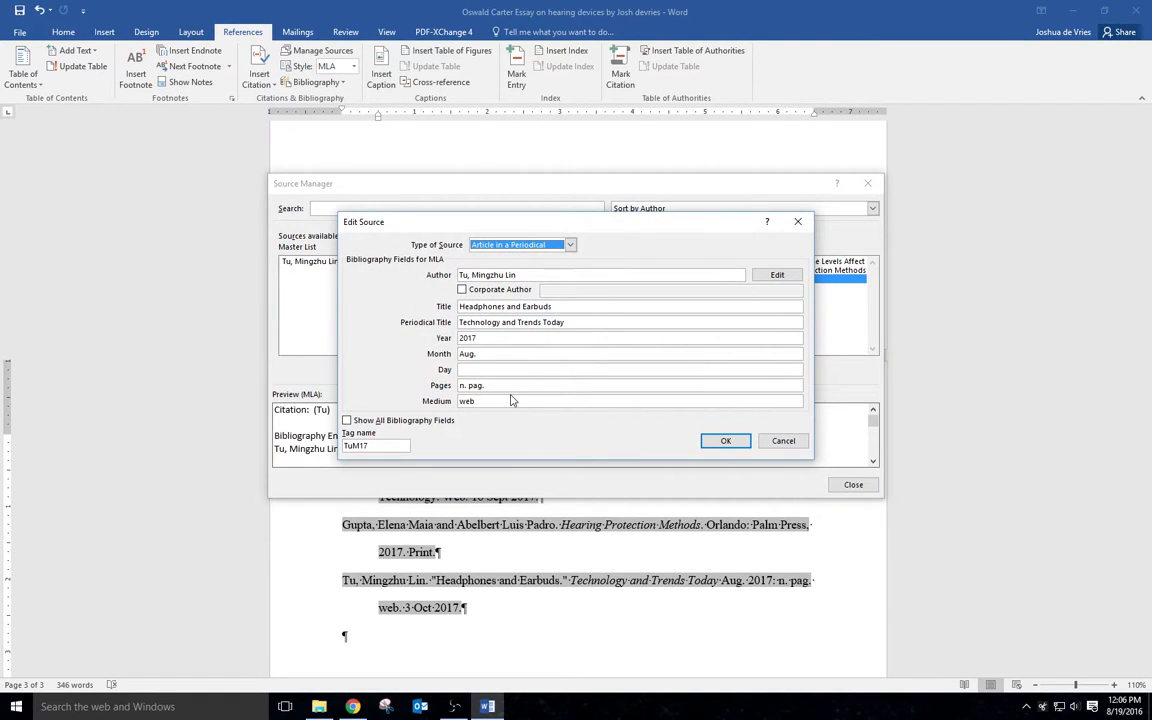
pyautogui.click(516, 322)
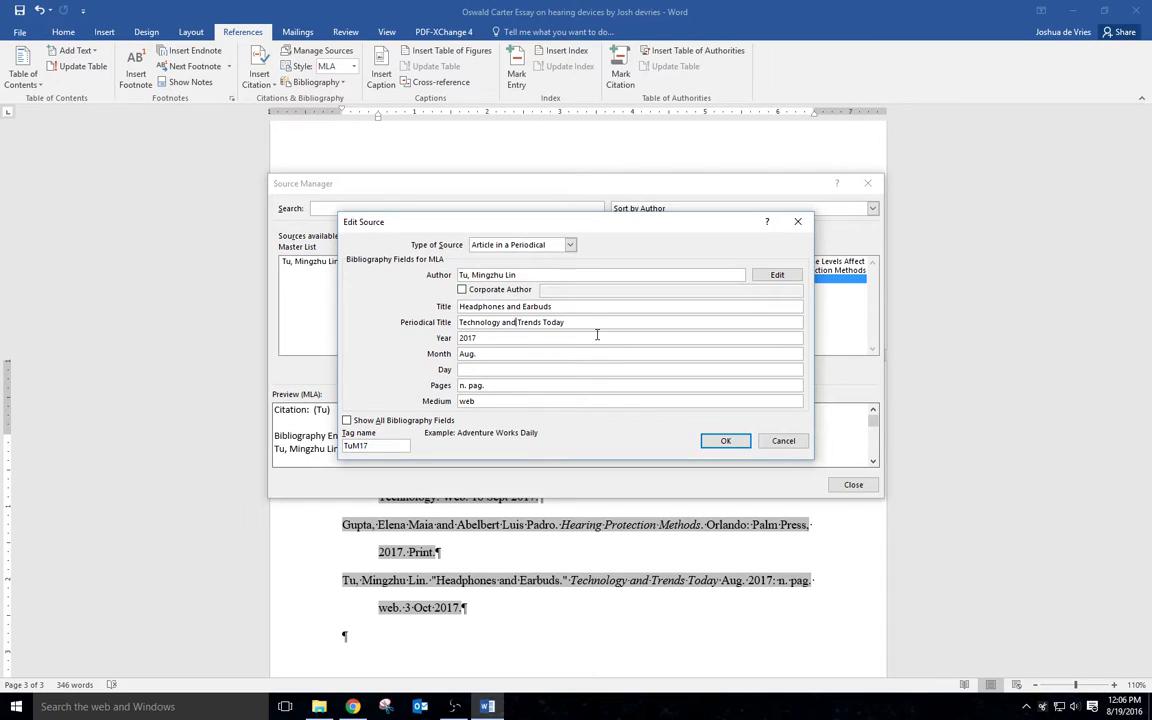
pyautogui.press('BackSpace')
pyautogui.press('BackSpace')
pyautogui.press('BackSpace')
pyautogui.press('BackSpace')
pyautogui.click(740, 447)
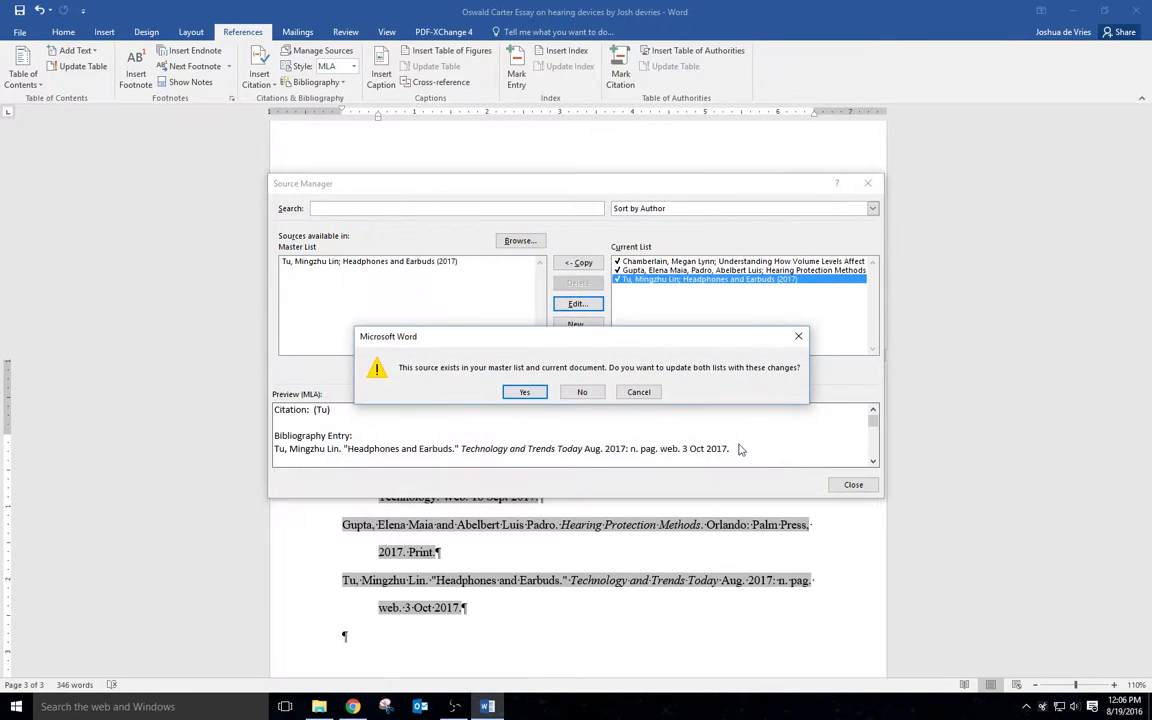
pyautogui.click(526, 393)
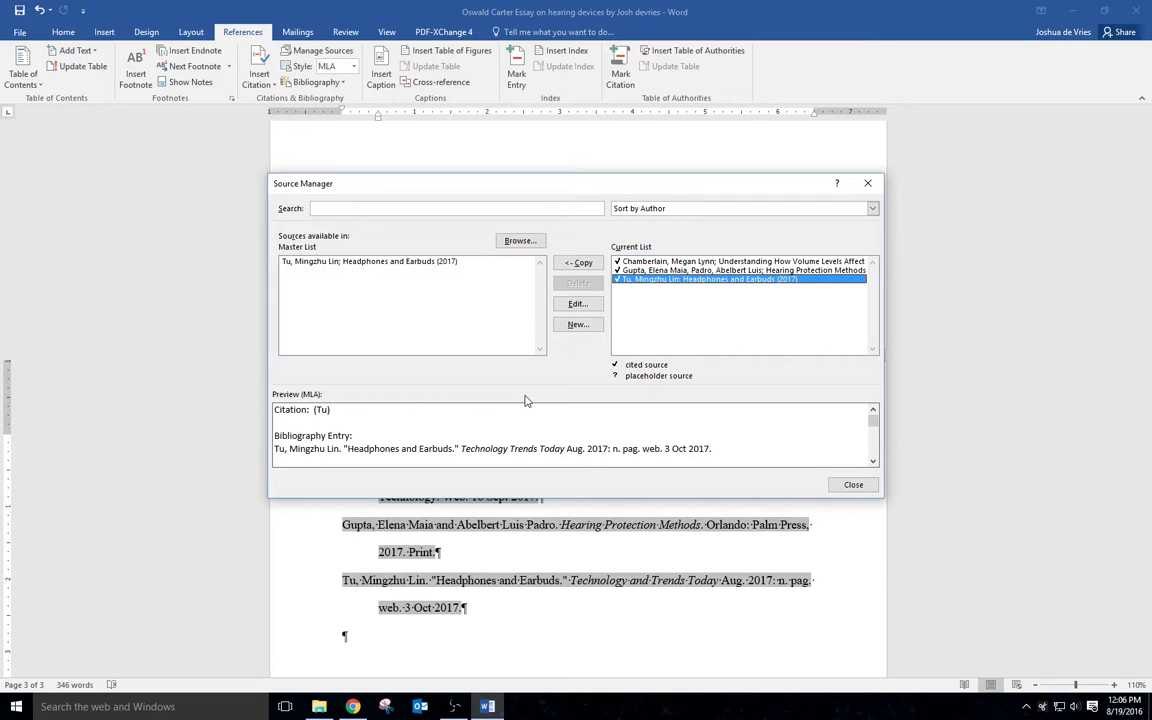
pyautogui.click(851, 484)
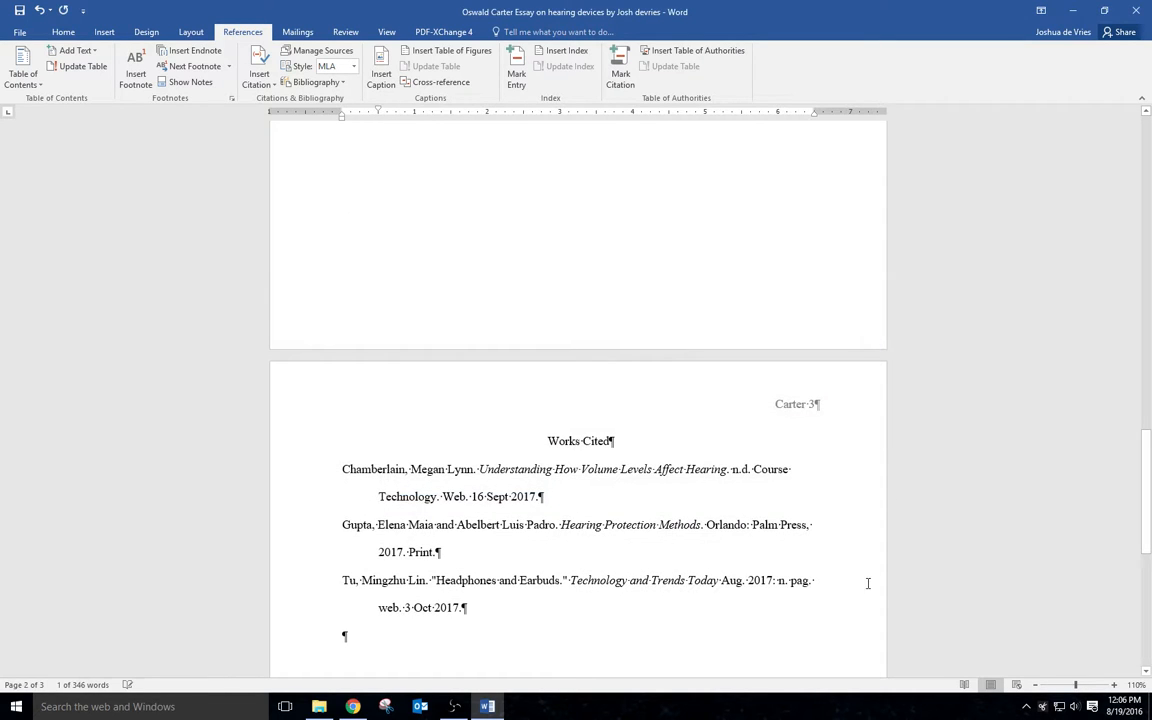
# Update the bibliography field so the Headphones and Earbuds entry shows Technology Trends Today.
pyautogui.click(485, 523)
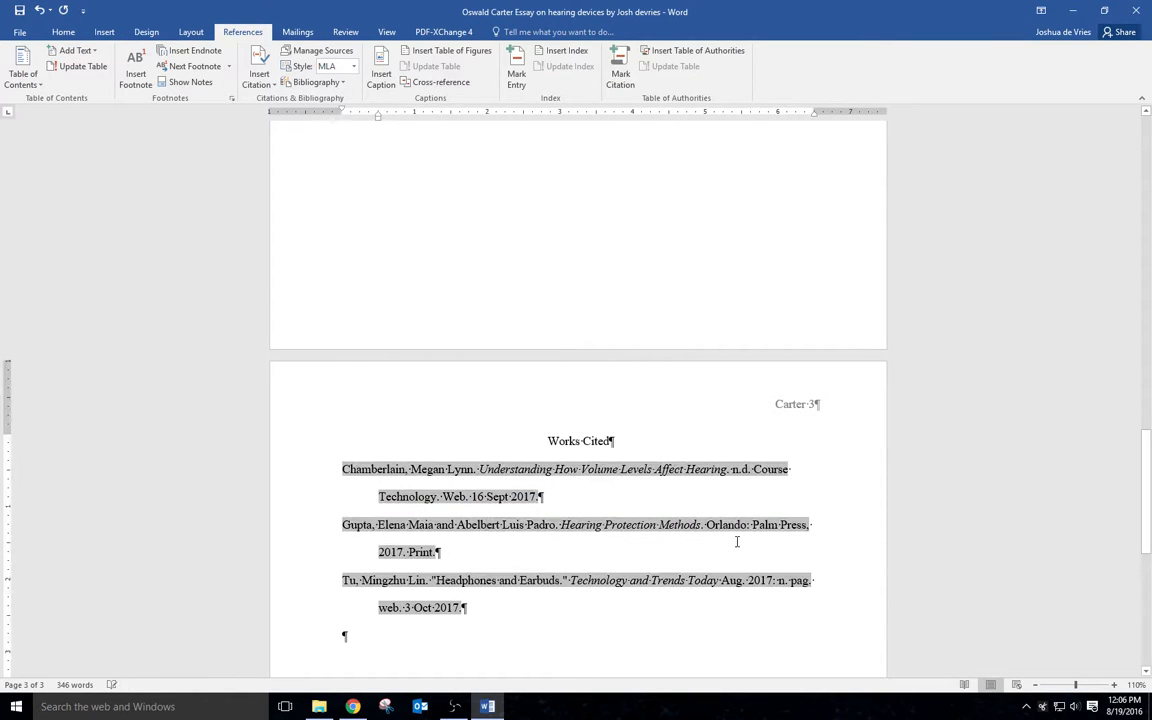
pyautogui.scroll(-2, 713, 531)
pyautogui.rightClick(689, 479)
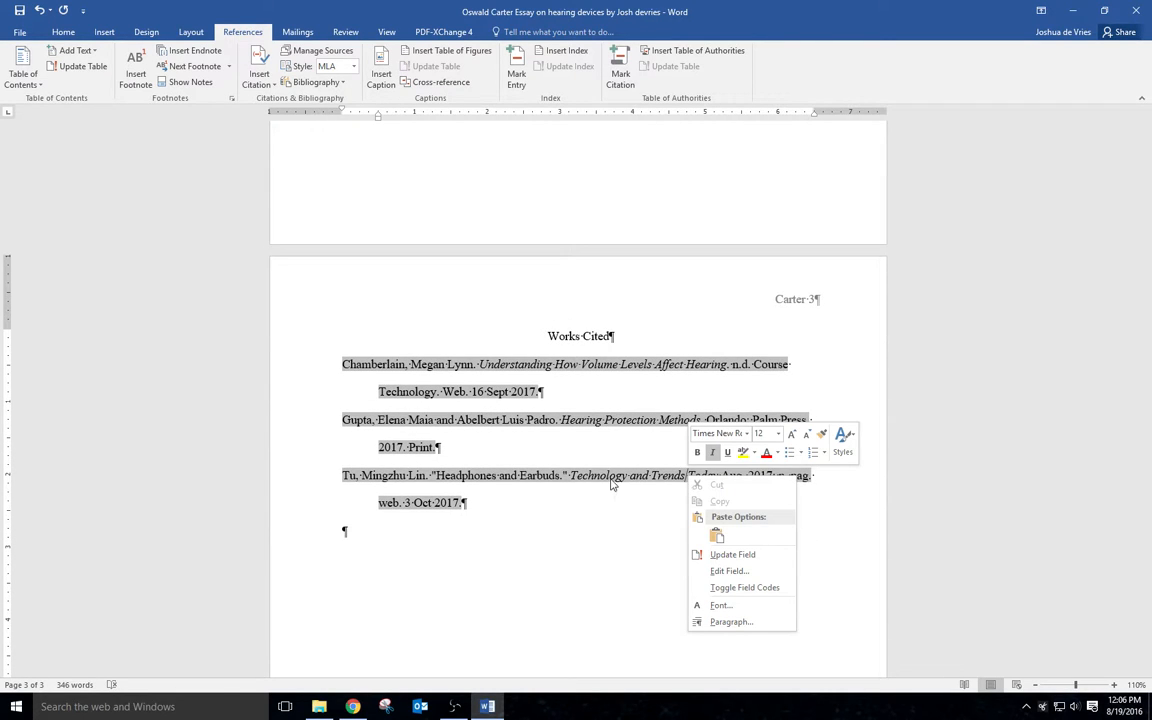
pyautogui.click(549, 553)
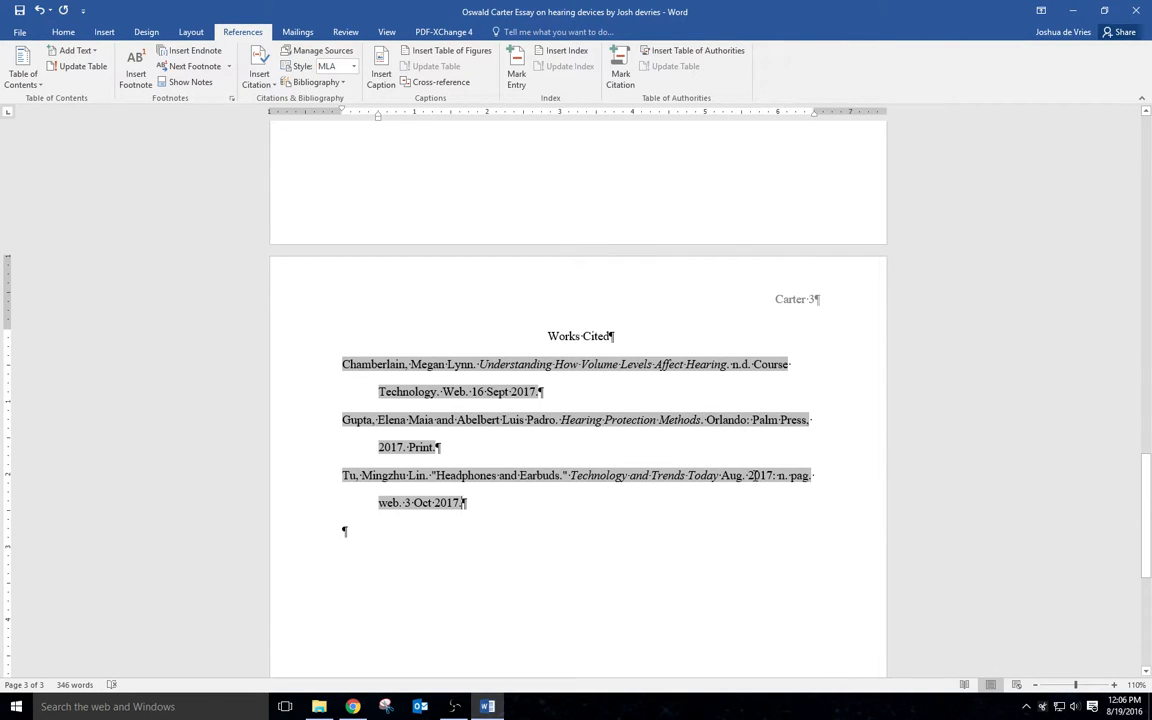
pyautogui.rightClick(756, 479)
pyautogui.click(790, 554)
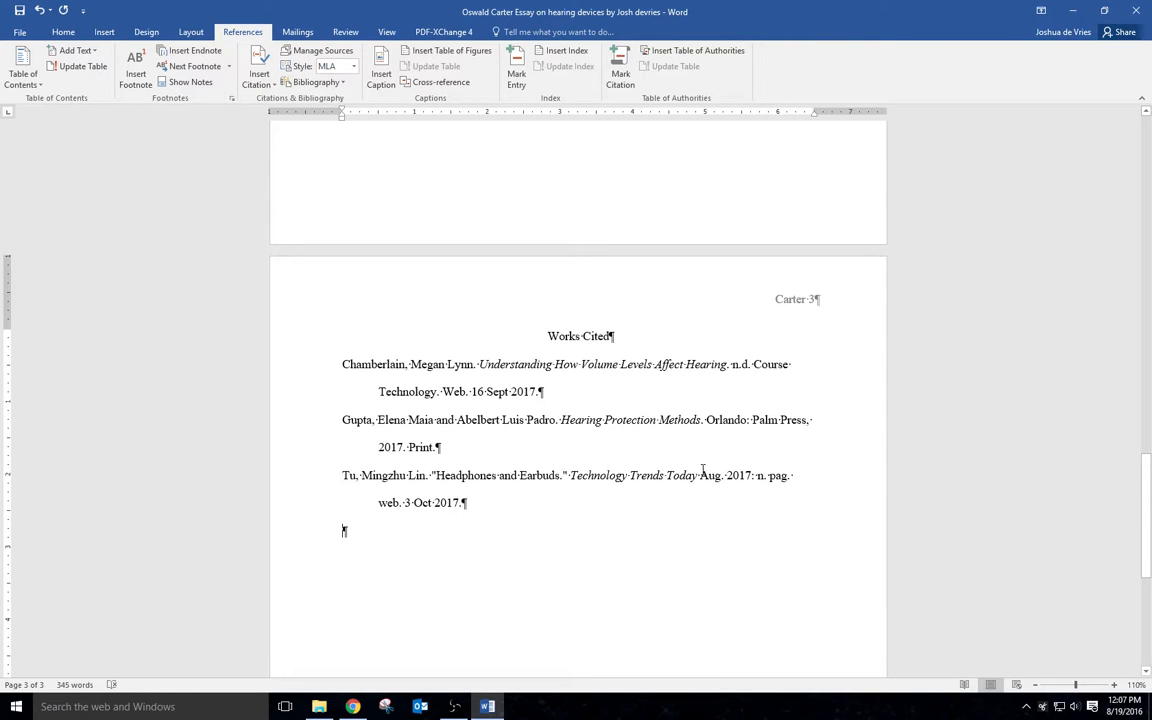
# Correct 'sould' to 'sound' in the first paragraph, then search the essay for 'volume' (8 matches).
pyautogui.scroll(10, 704, 470)
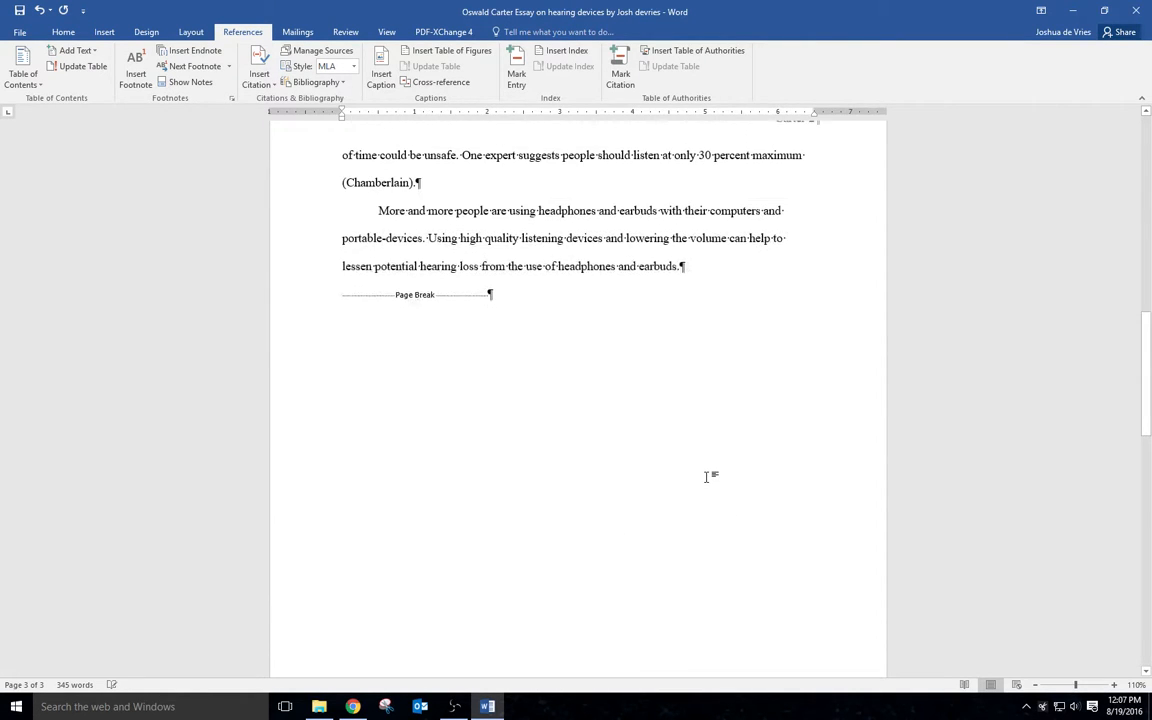
pyautogui.scroll(1, 706, 476)
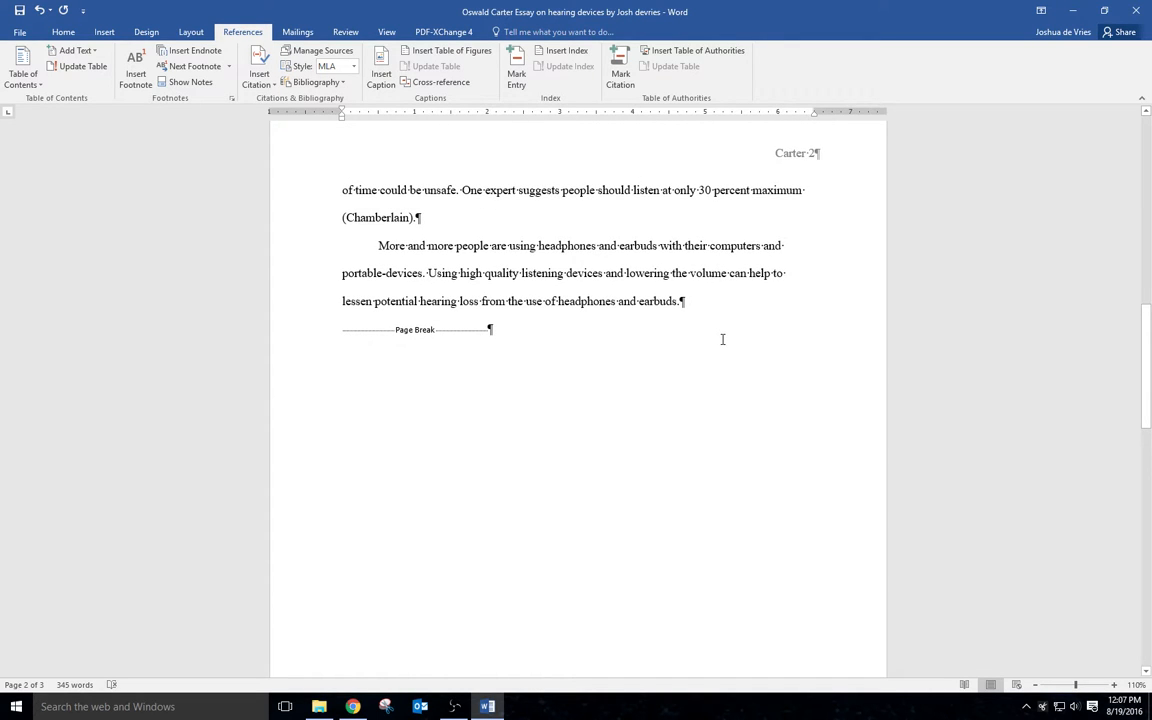
pyautogui.scroll(3, 722, 338)
pyautogui.scroll(2, 722, 340)
pyautogui.scroll(3, 722, 340)
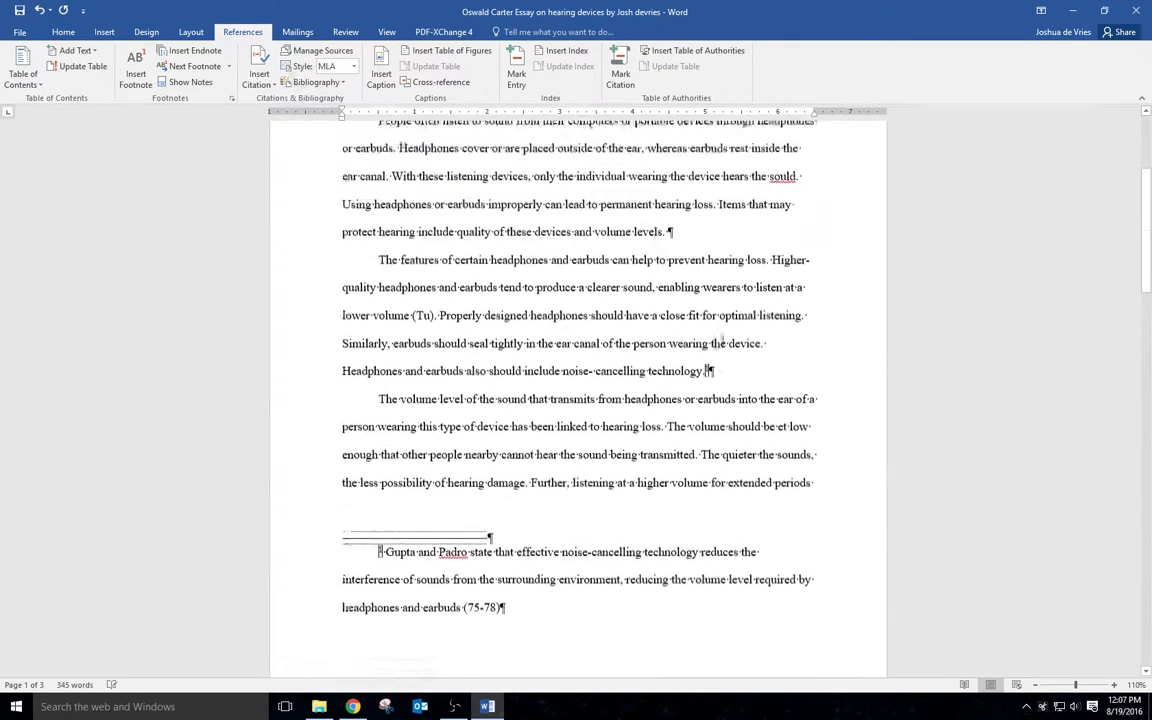
pyautogui.scroll(2, 722, 340)
pyautogui.scroll(-1, 722, 340)
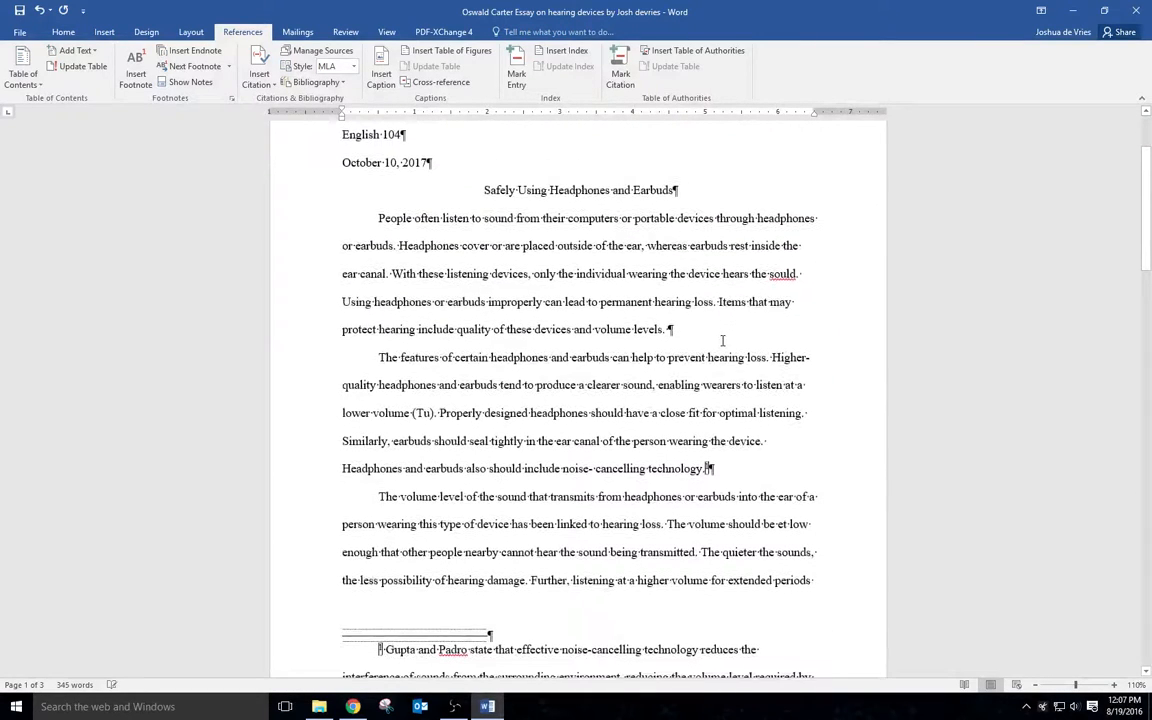
pyautogui.rightClick(795, 276)
pyautogui.click(830, 290)
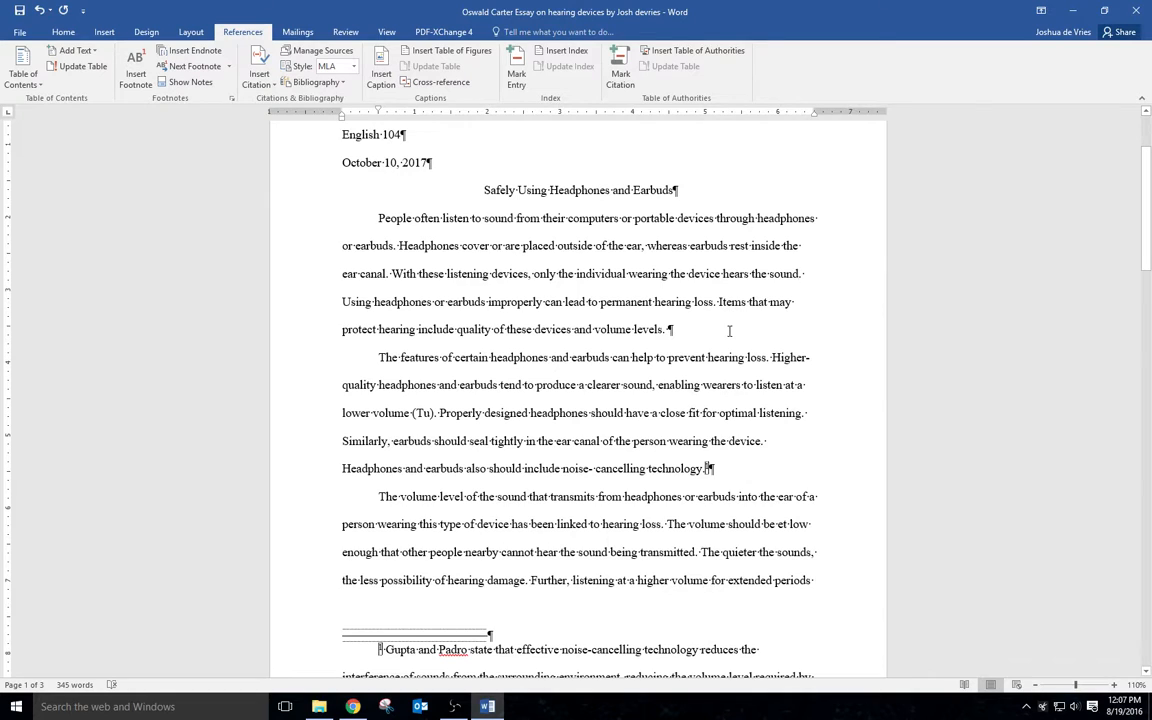
pyautogui.hotkey('ctrl', 'f')
pyautogui.write('volume')
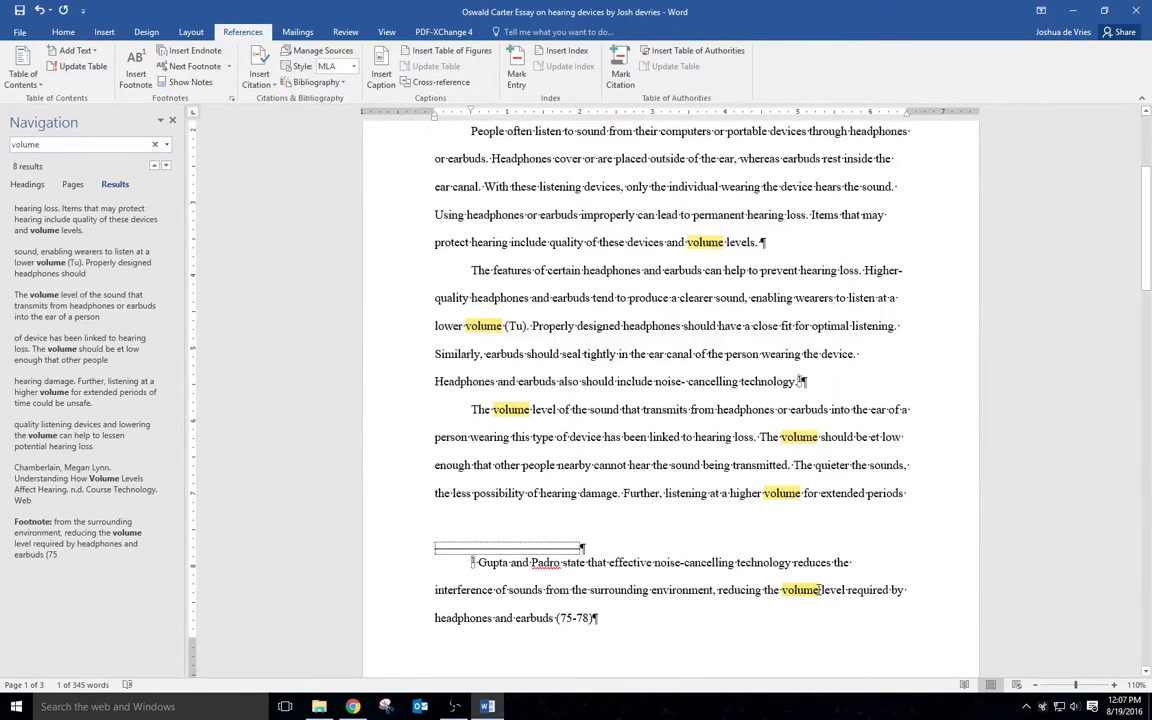
# Paste the word 'volume' after 'maximum', before the (Chamberlain) citation, and close the search pane.
pyautogui.moveTo(818, 590); pyautogui.dragTo(783, 590)
pyautogui.hotkey('ctrl', 'c')
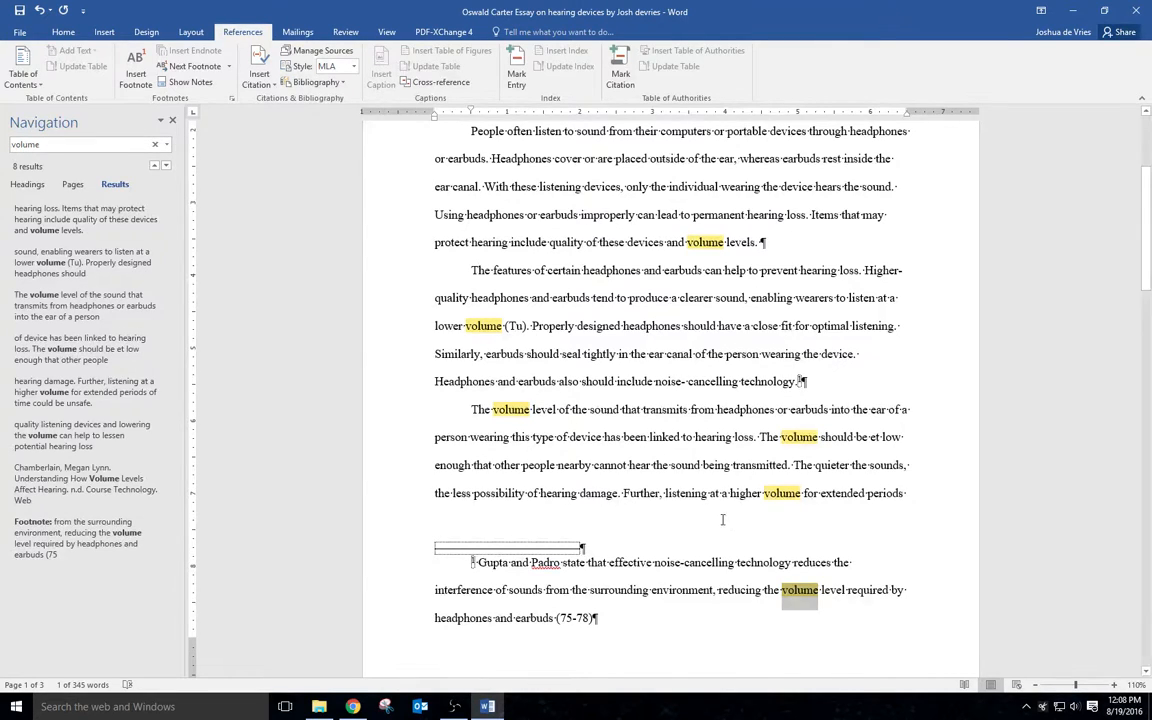
pyautogui.scroll(-3, 660, 465)
pyautogui.scroll(-3, 710, 540)
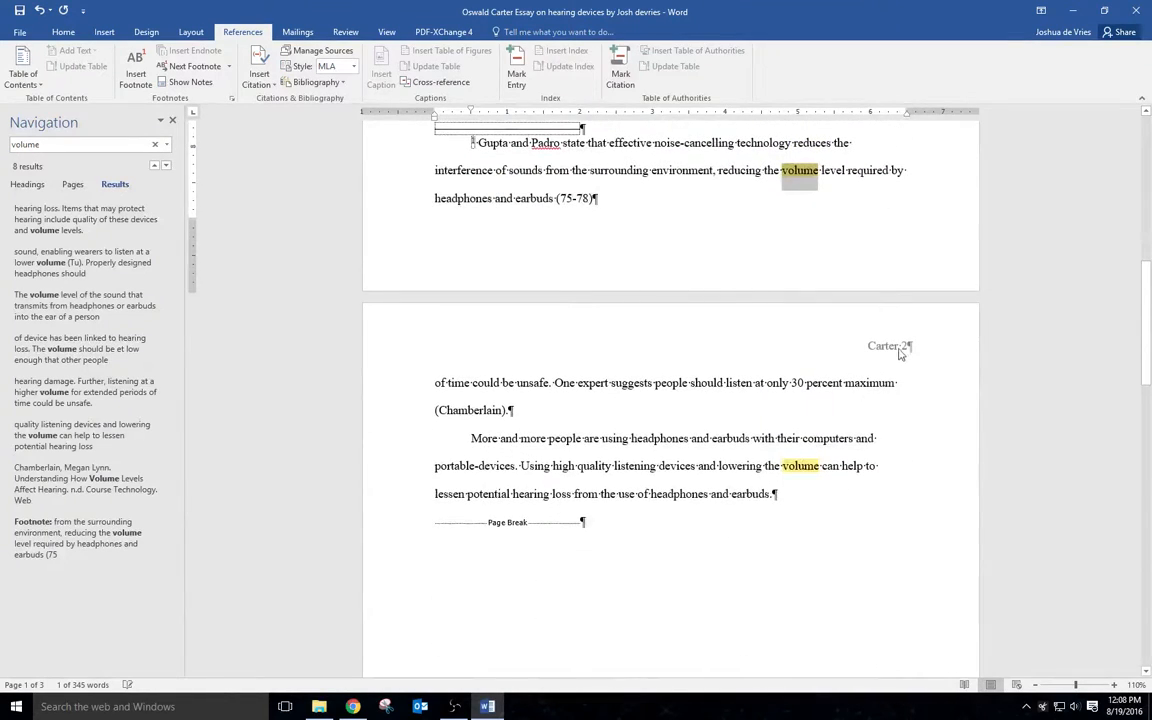
pyautogui.click(896, 387)
pyautogui.hotkey('ctrl', 'v')
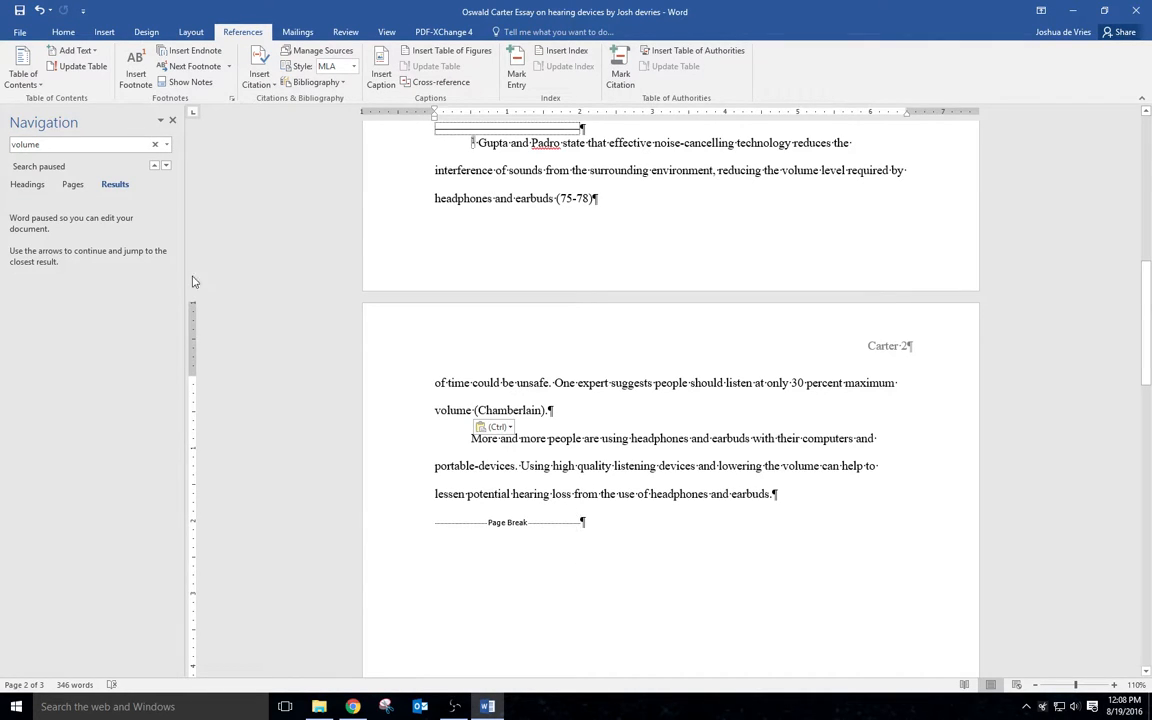
pyautogui.click(172, 120)
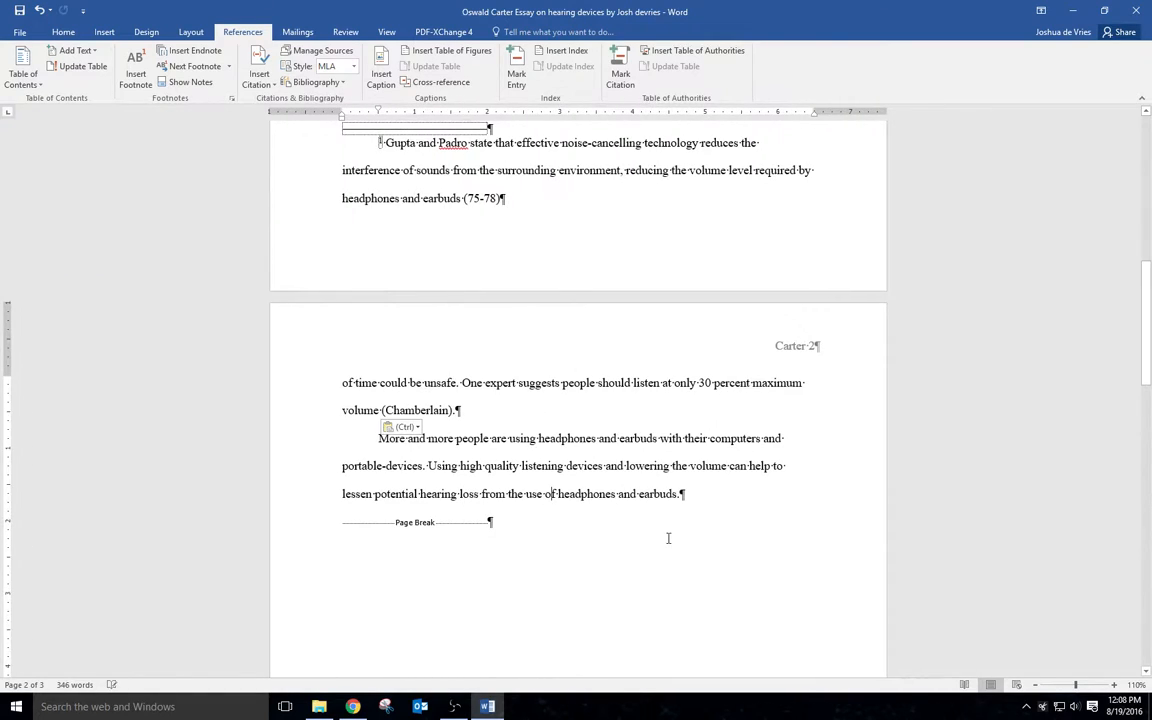
# Search the essay for 'The' (28 matches), then clear the search and close the results.
pyautogui.hotkey('ctrl', 'f')
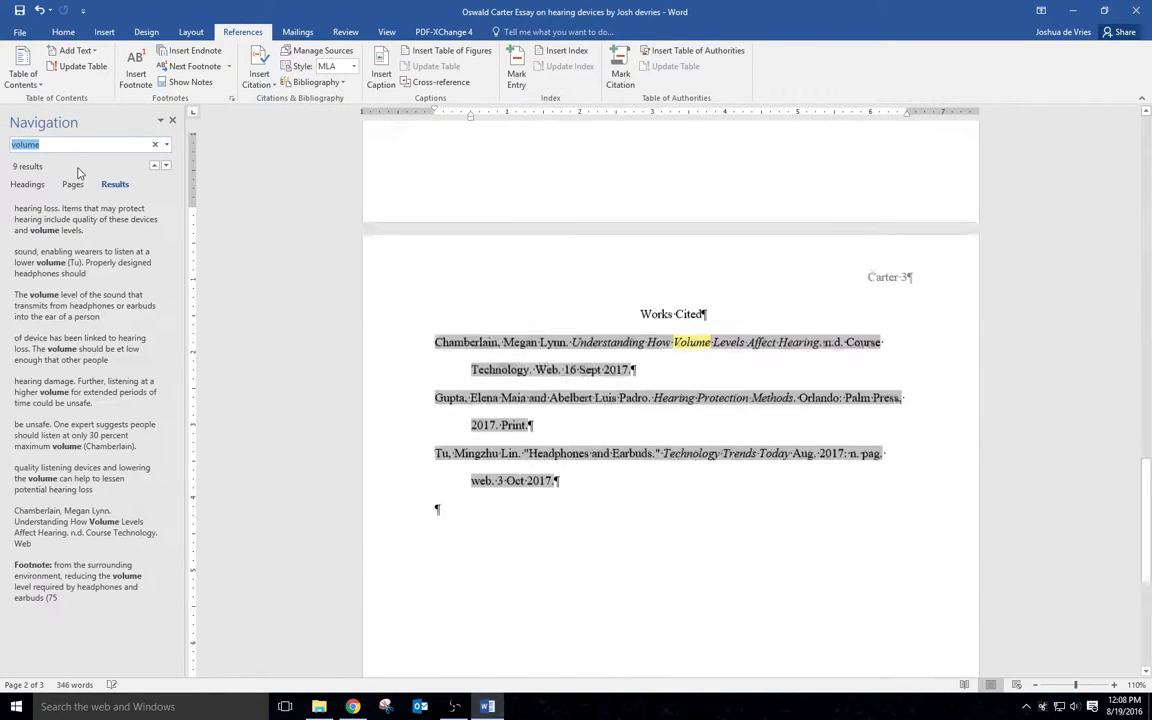
pyautogui.write('The')
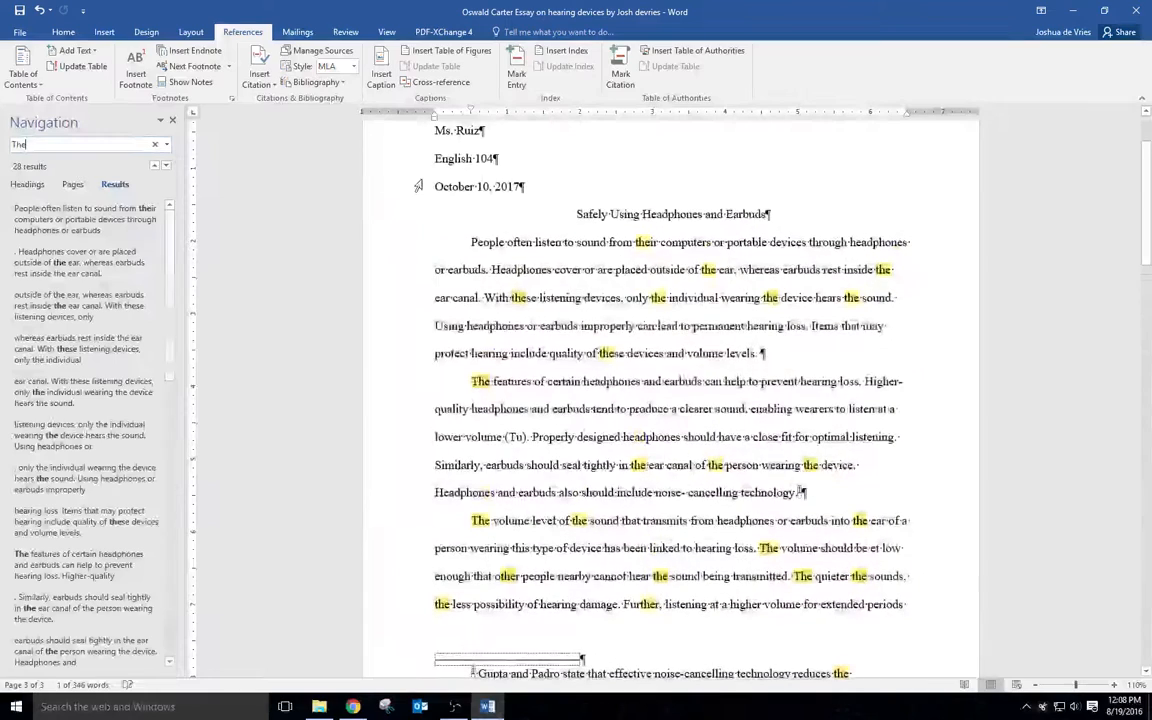
pyautogui.scroll(-3, 680, 436)
pyautogui.scroll(-2, 680, 436)
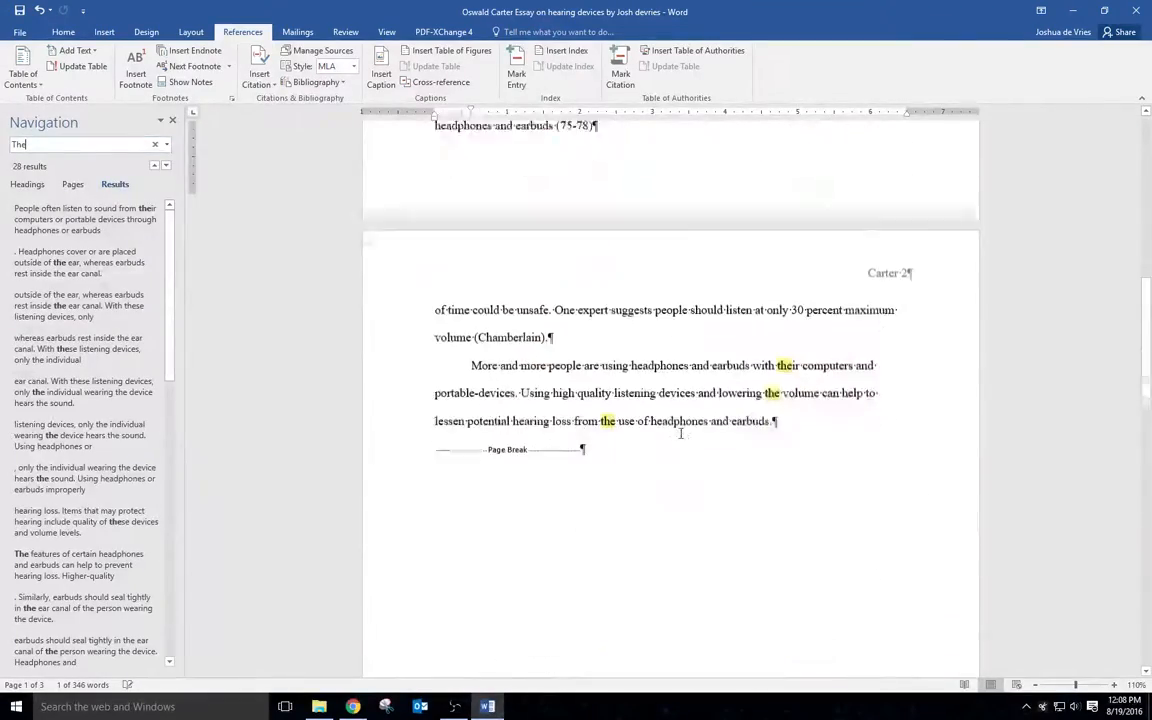
pyautogui.scroll(6, 680, 436)
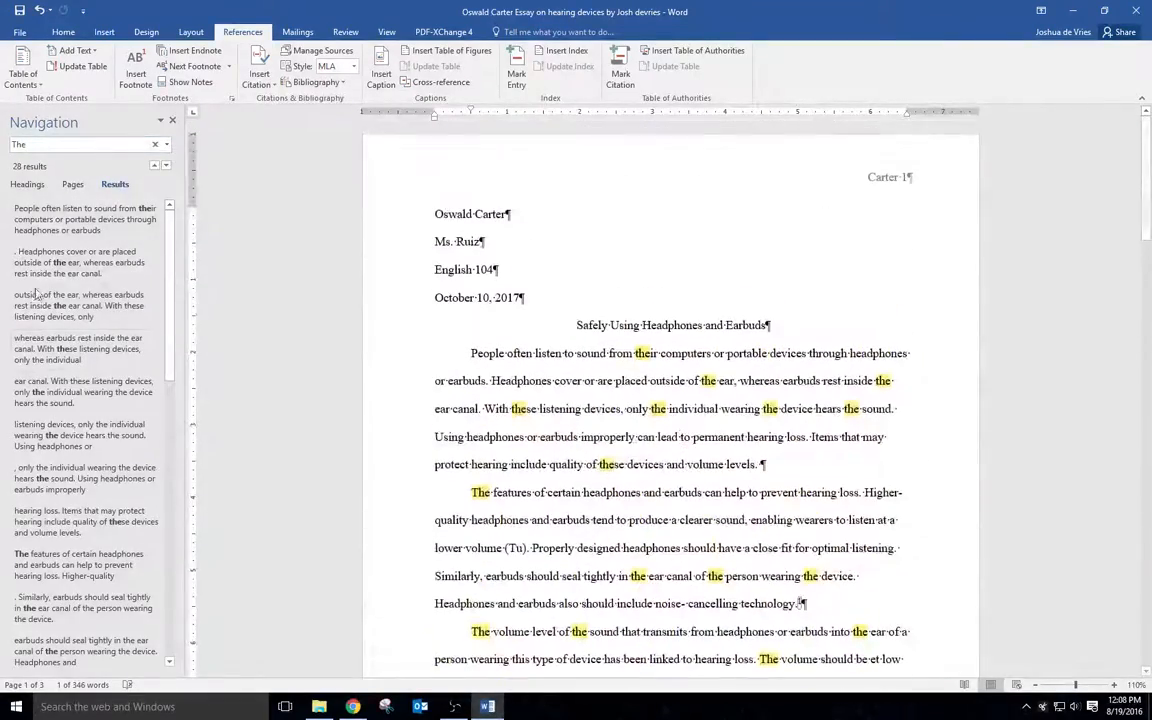
pyautogui.moveTo(33, 144); pyautogui.dragTo(8, 145)
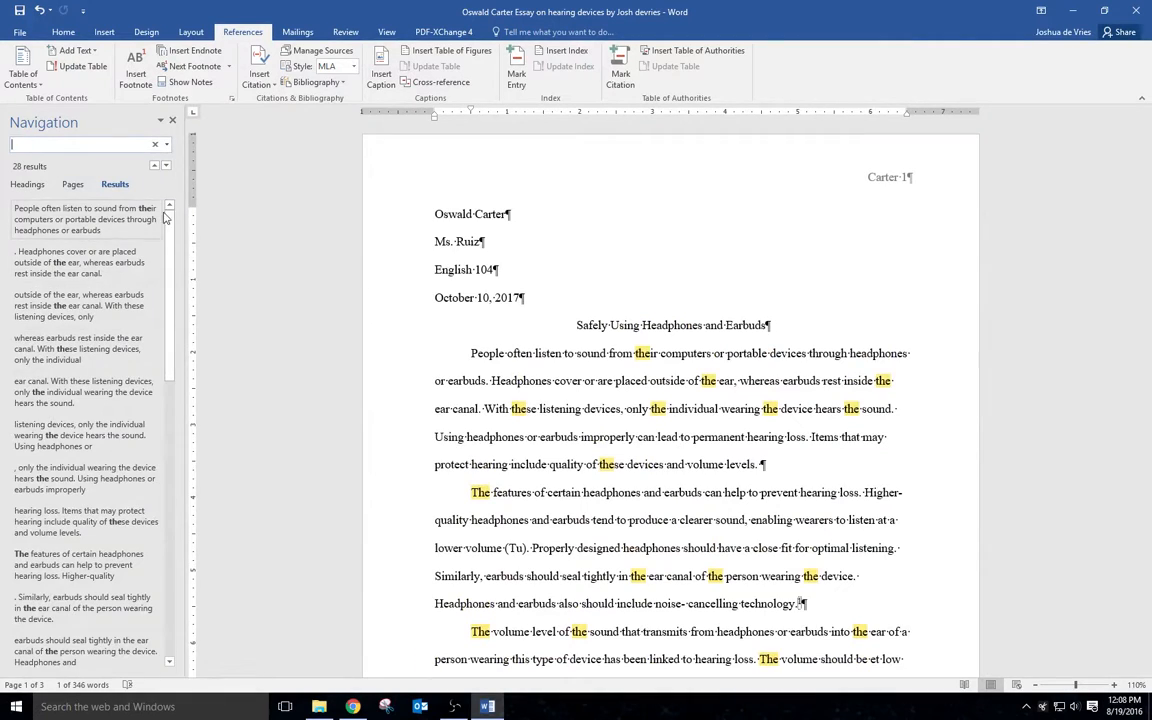
pyautogui.press('BackSpace')
pyautogui.click(172, 120)
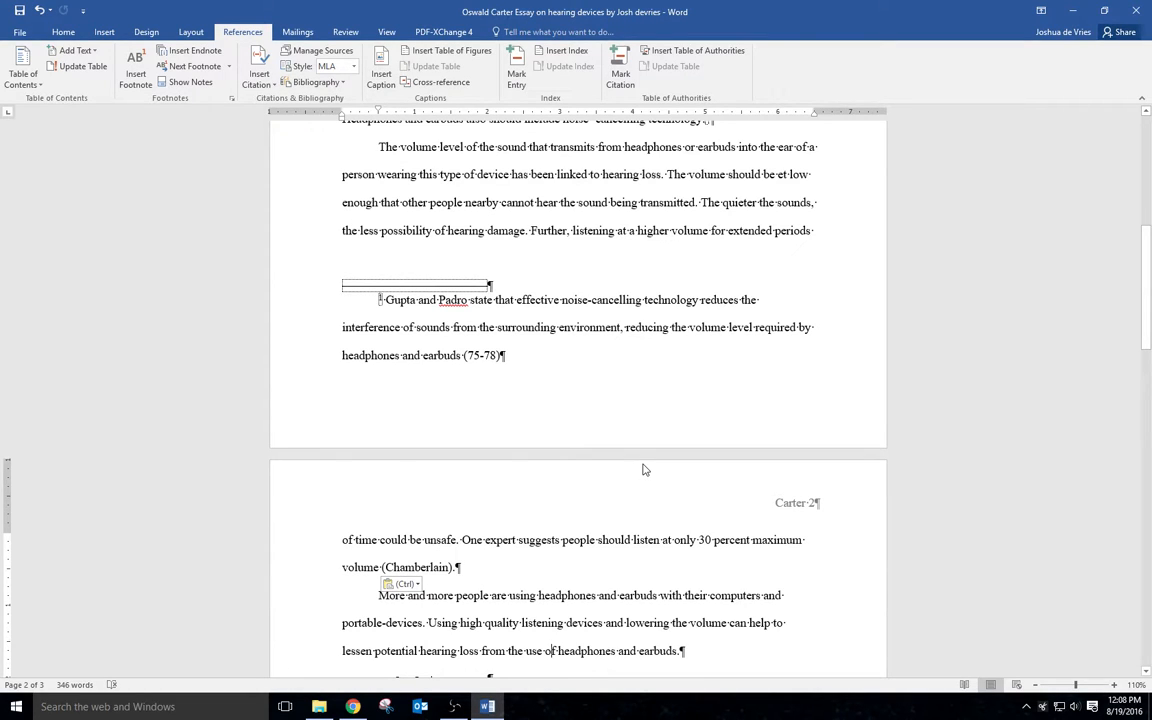
# Repeat the 'The' search, then clear it and close the search results again.
pyautogui.hotkey('ctrl', 'f')
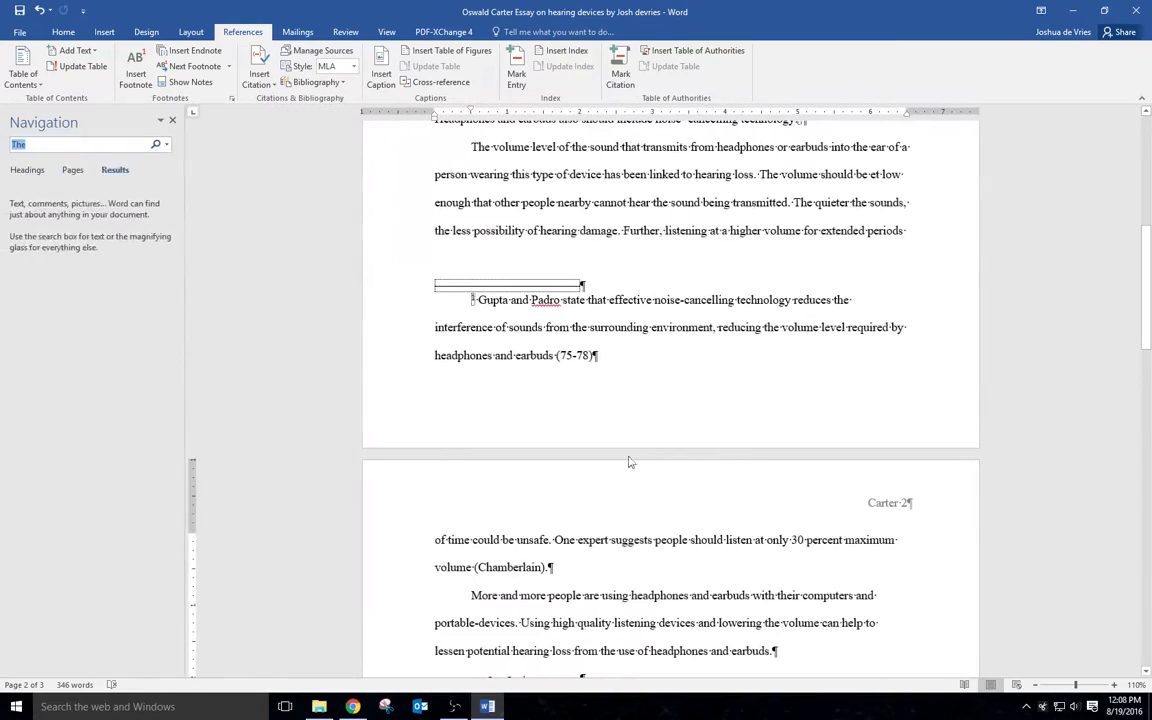
pyautogui.write('The')
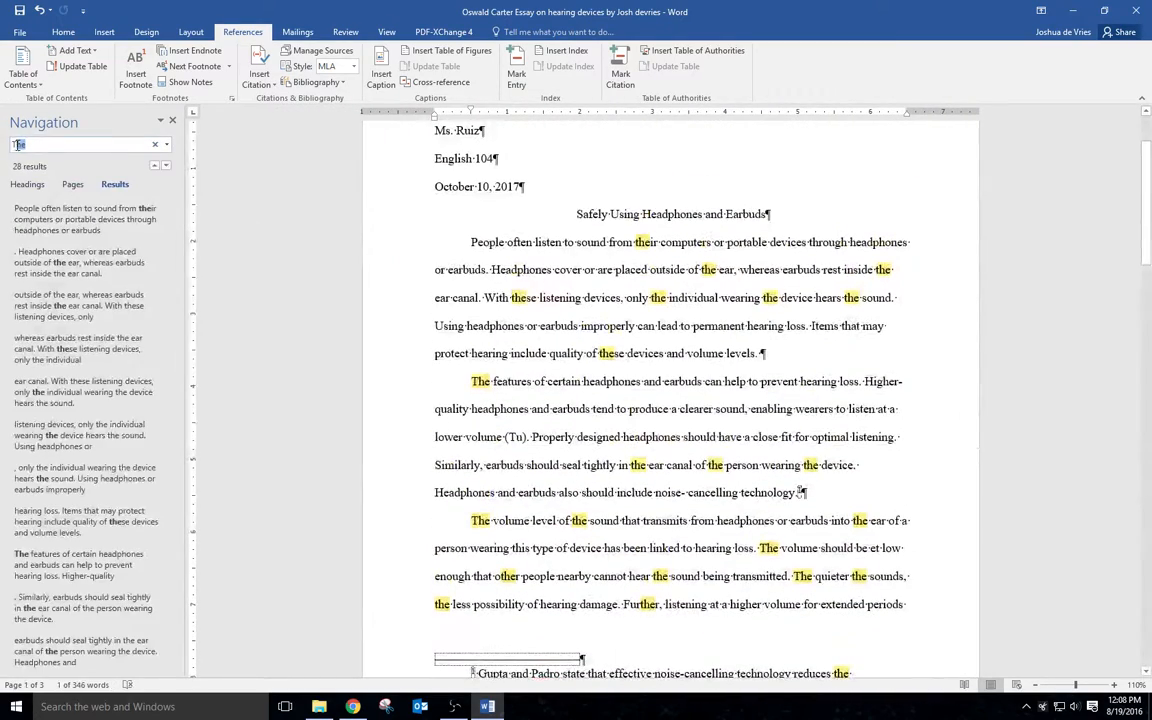
pyautogui.press('BackSpace')
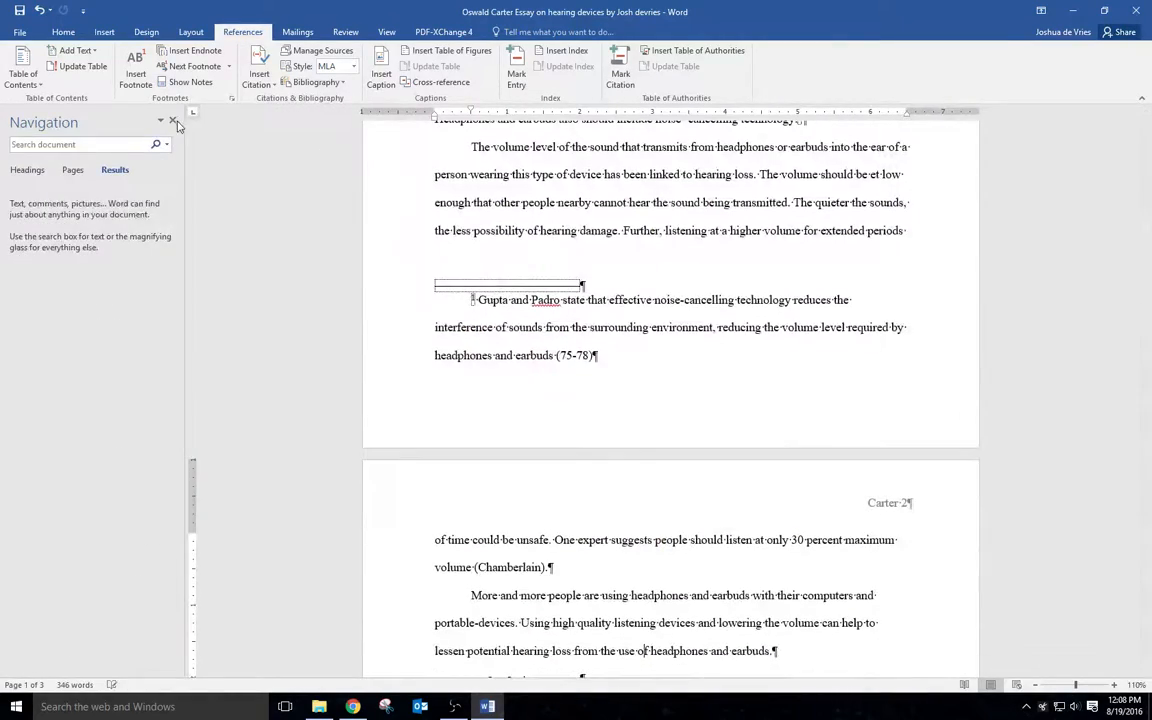
pyautogui.click(173, 120)
# Replace All 'portable' with 'mobile' (one change), rerun to confirm none remain, and close the dialog.
pyautogui.click(64, 33)
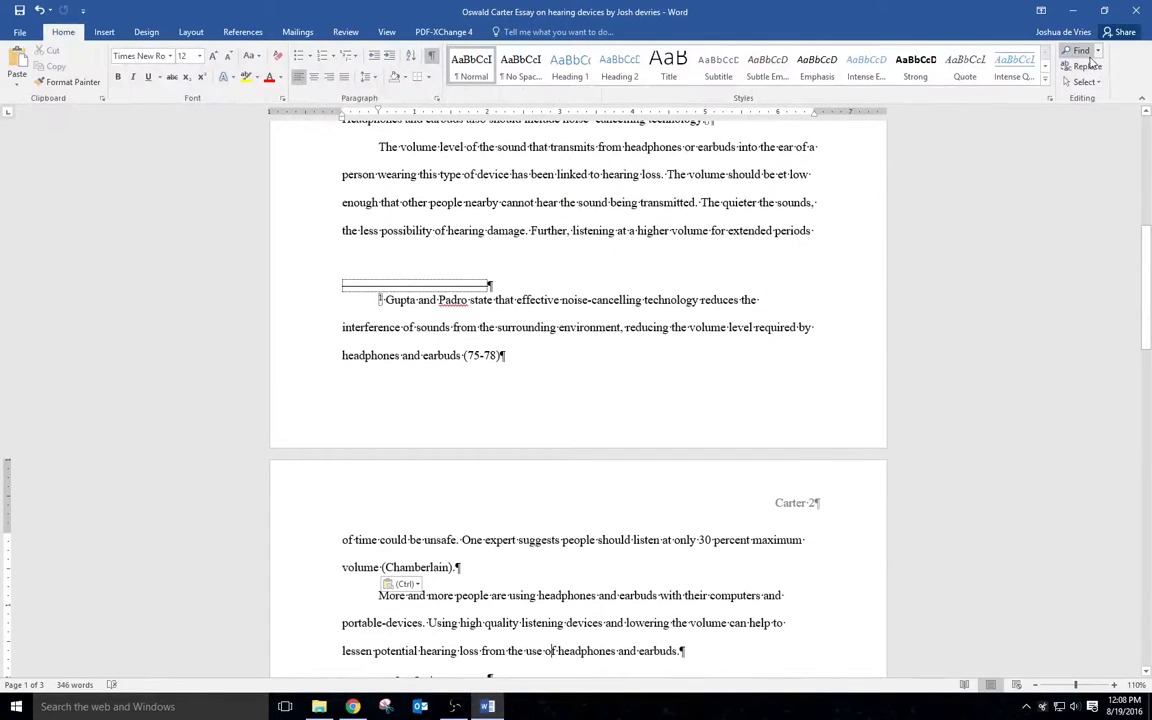
pyautogui.click(1084, 69)
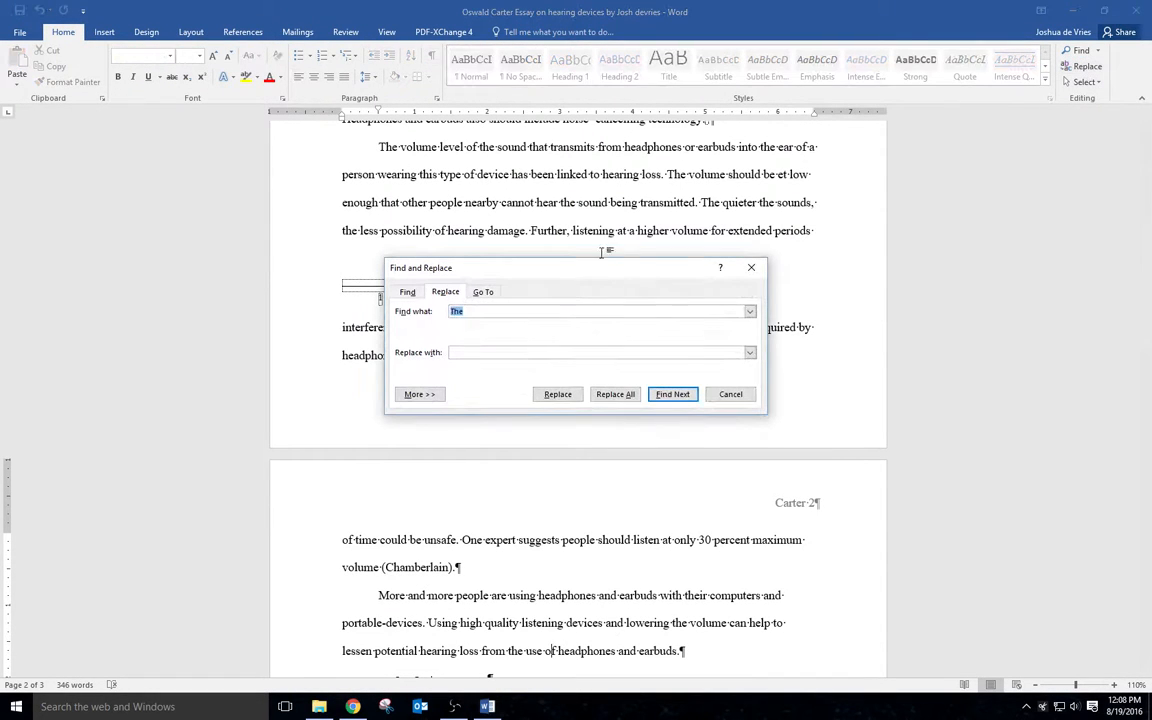
pyautogui.write('portable')
pyautogui.write(' mobile')
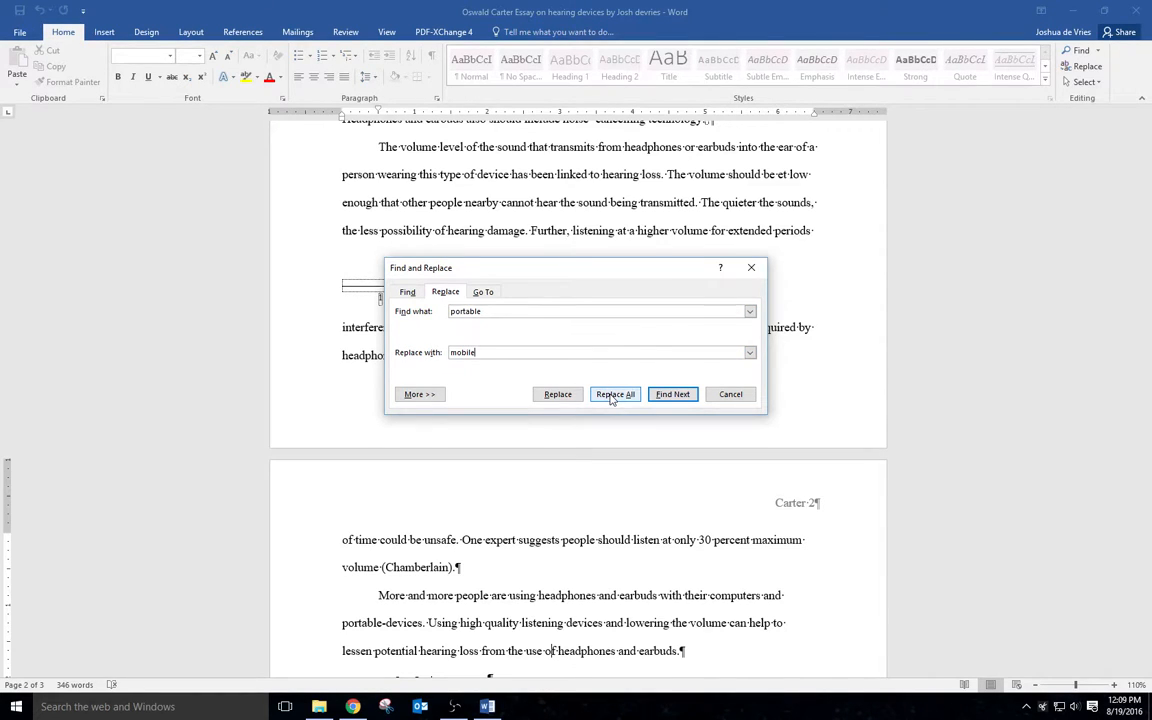
pyautogui.click(613, 395)
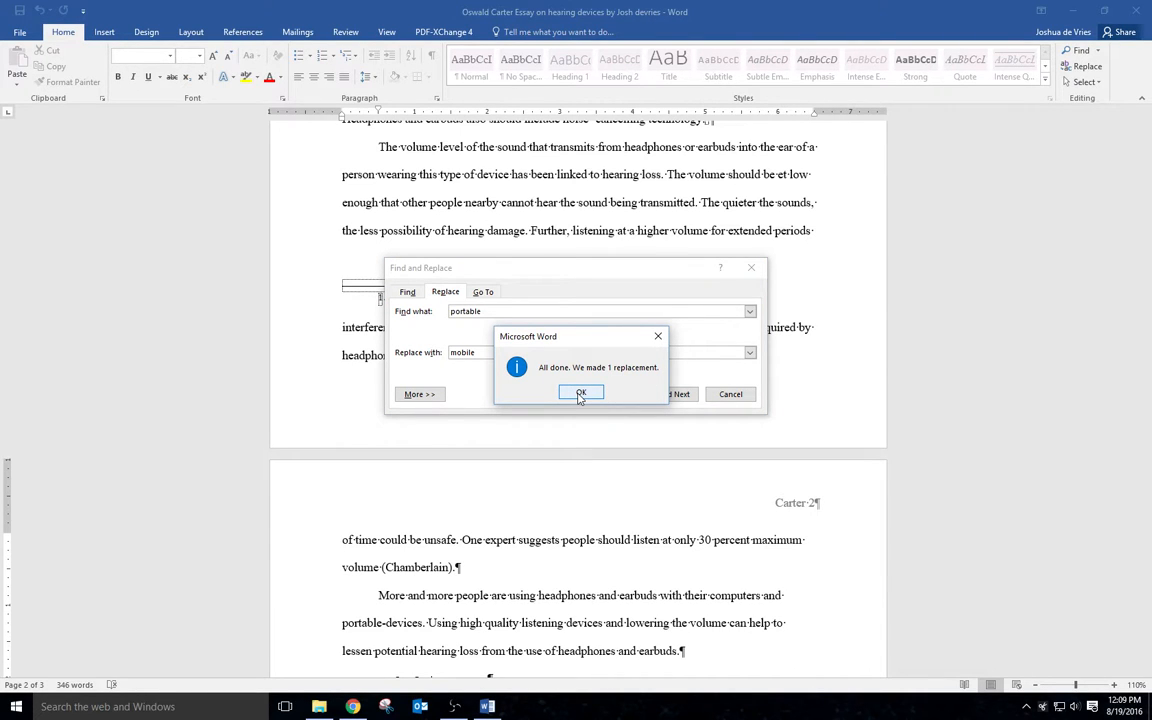
pyautogui.click(580, 394)
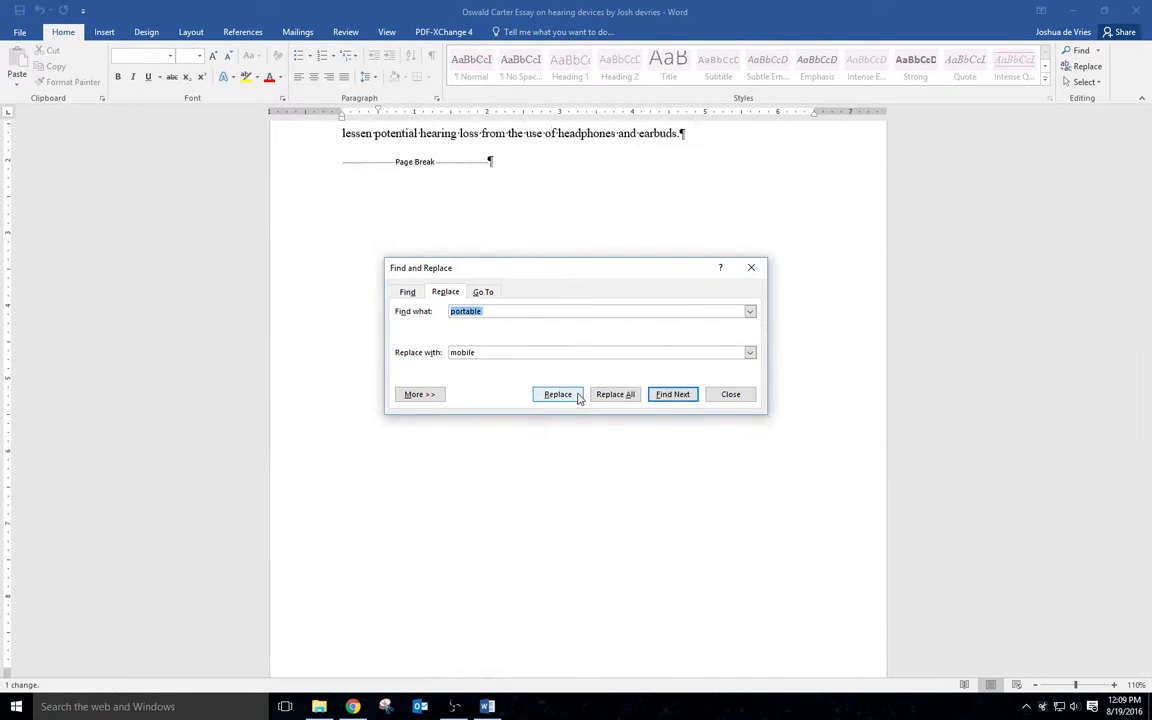
pyautogui.click(616, 395)
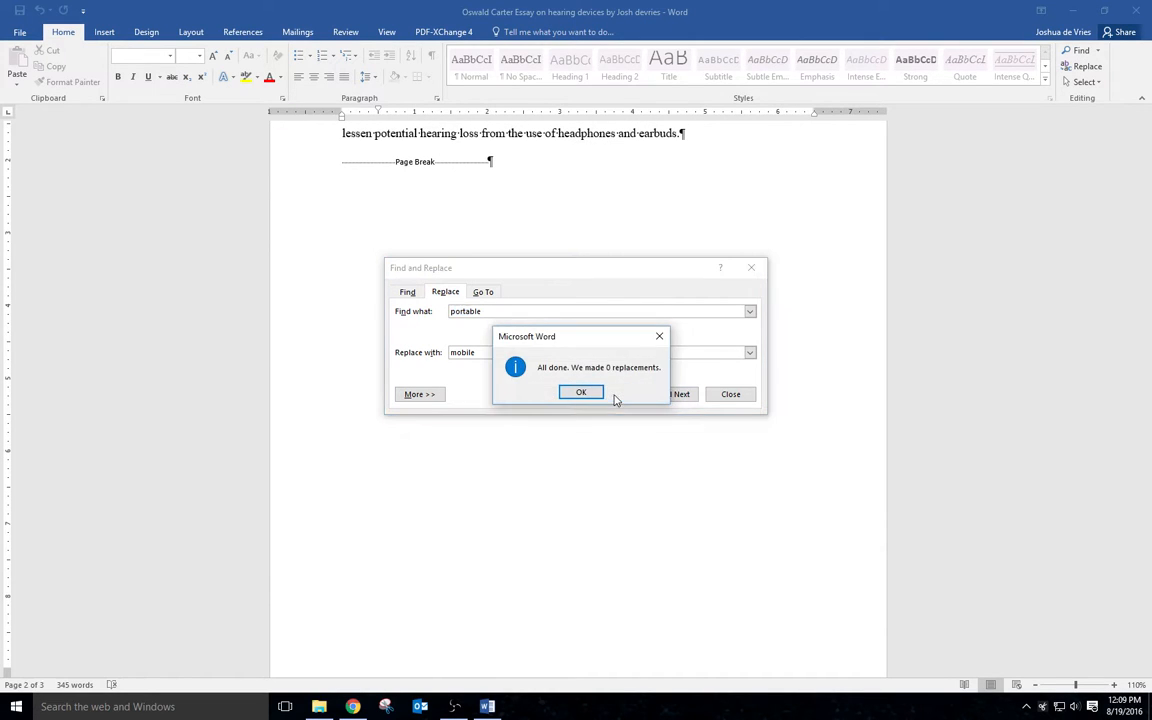
pyautogui.click(566, 394)
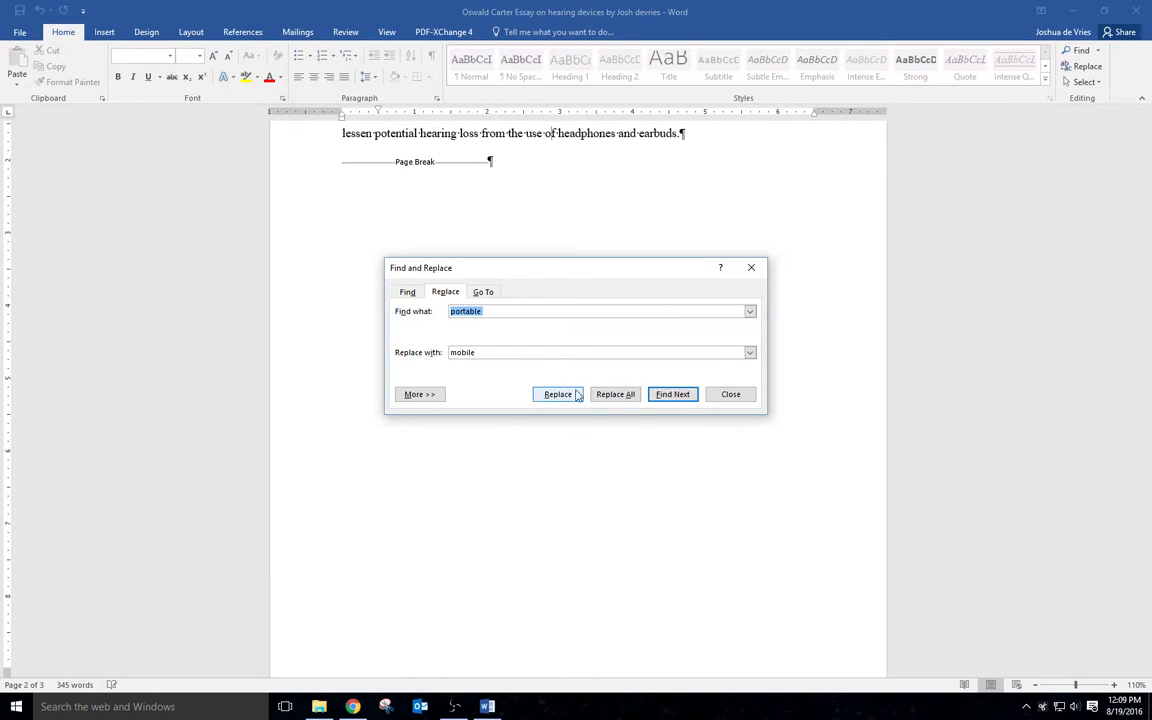
pyautogui.click(730, 395)
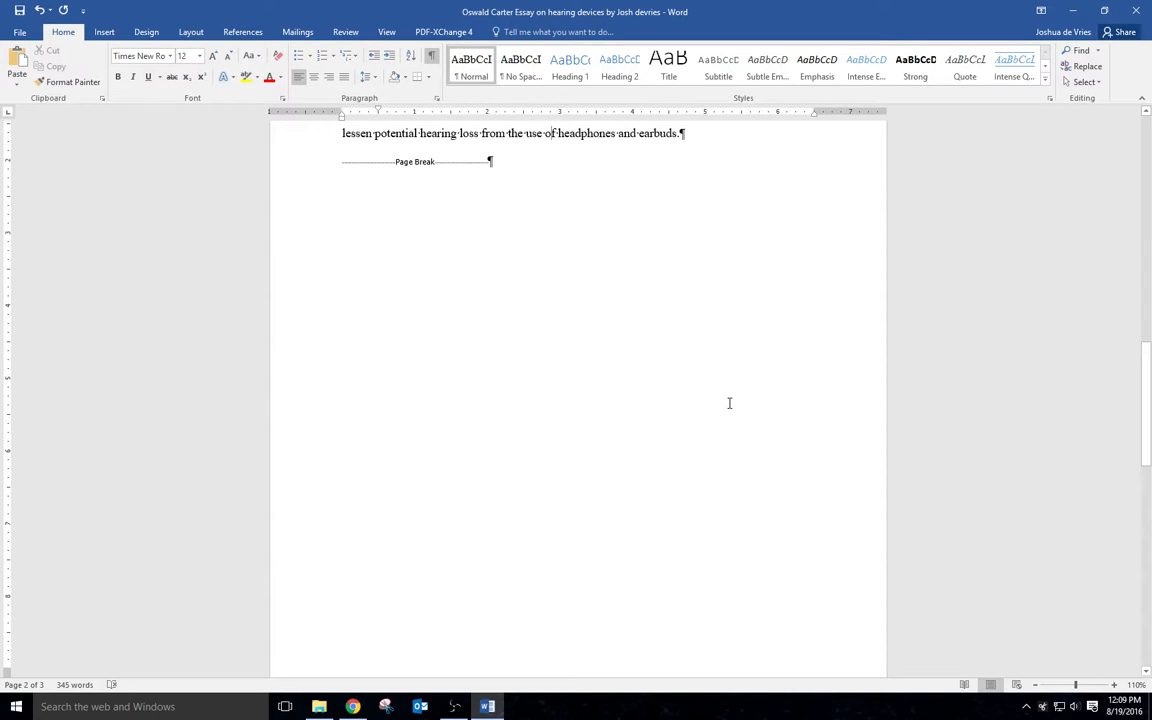
# Find 'lessen' in the closing paragraph and swap it for the synonym 'minimize'.
pyautogui.scroll(5, 679, 411)
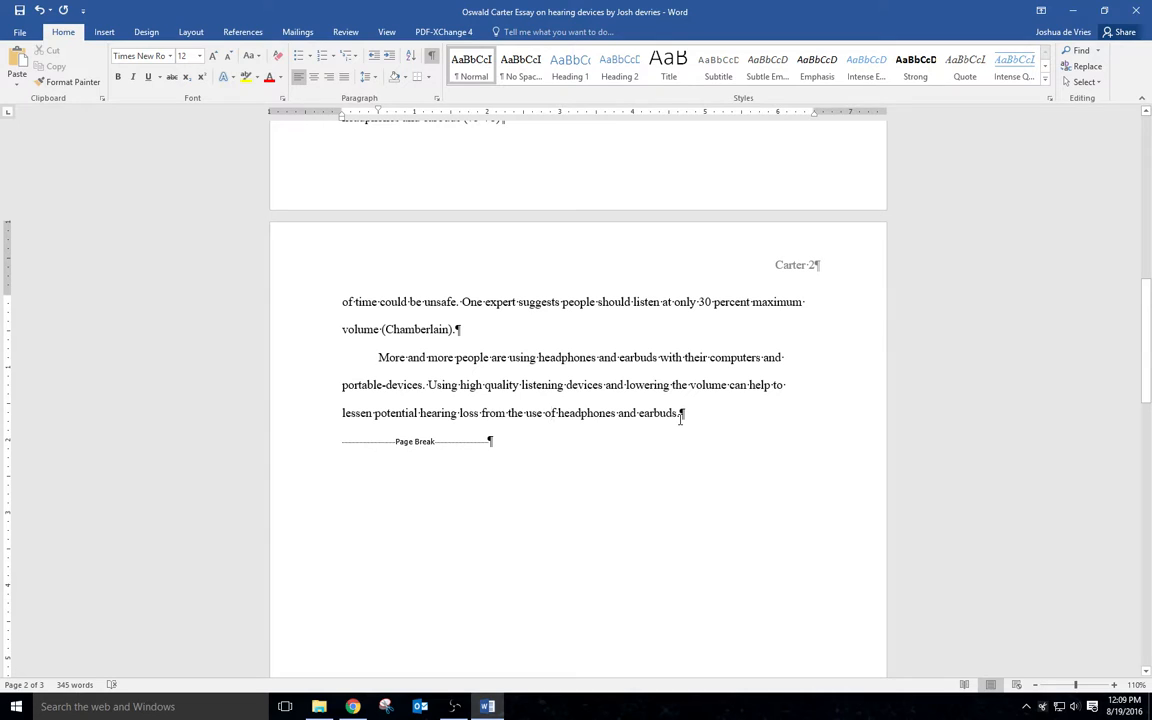
pyautogui.scroll(1, 679, 418)
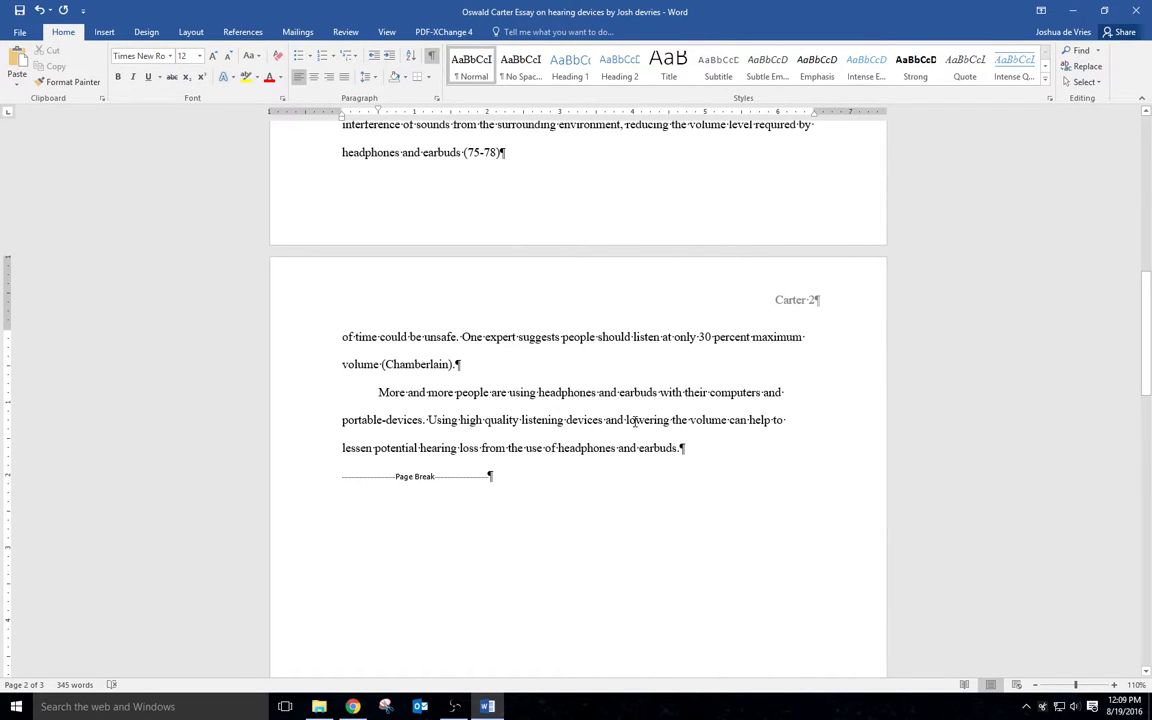
pyautogui.hotkey('ctrl', 'f')
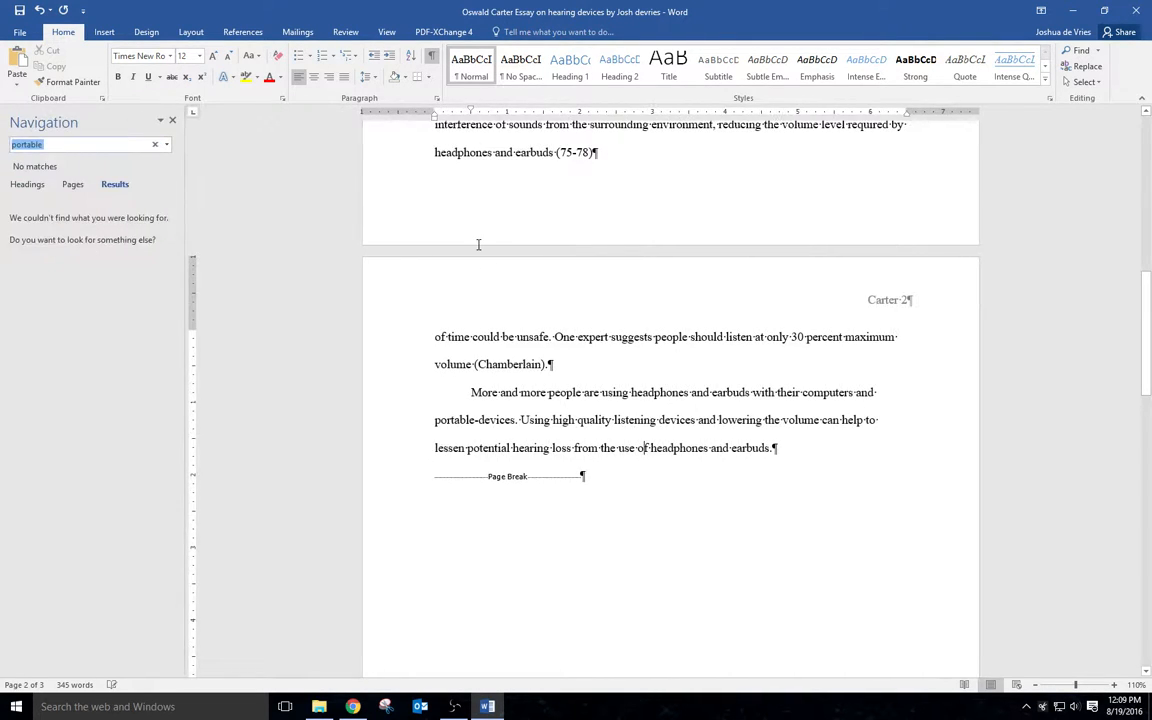
pyautogui.write('lessen')
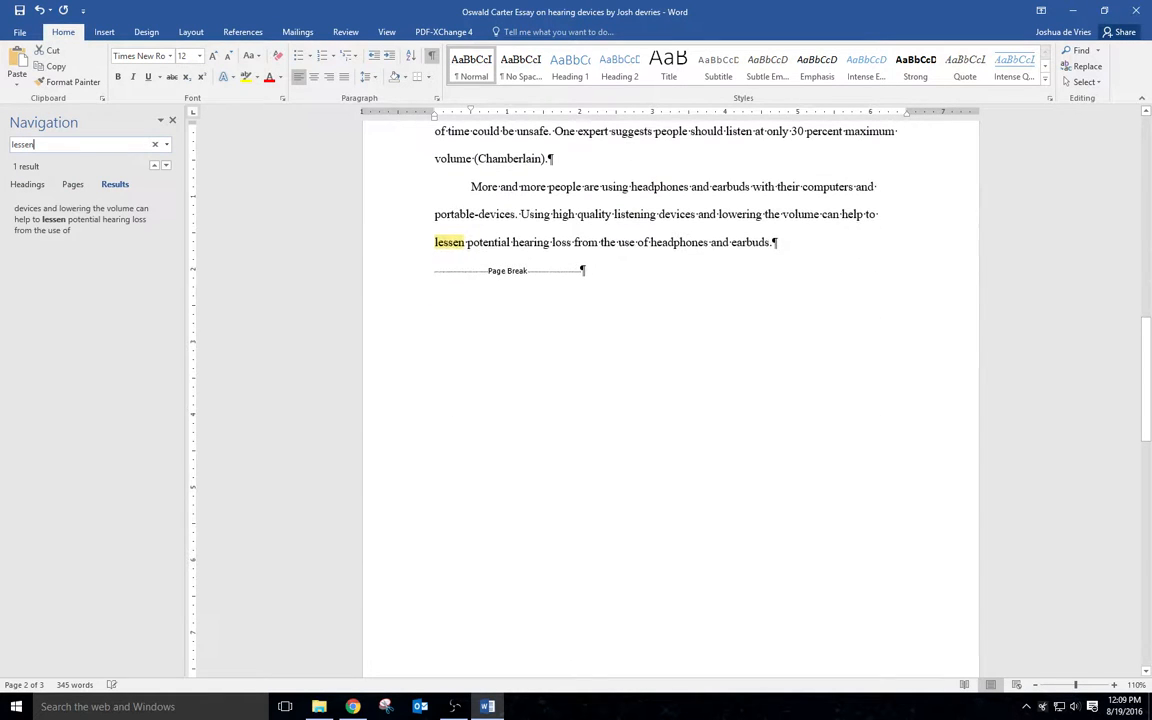
pyautogui.rightClick(448, 244)
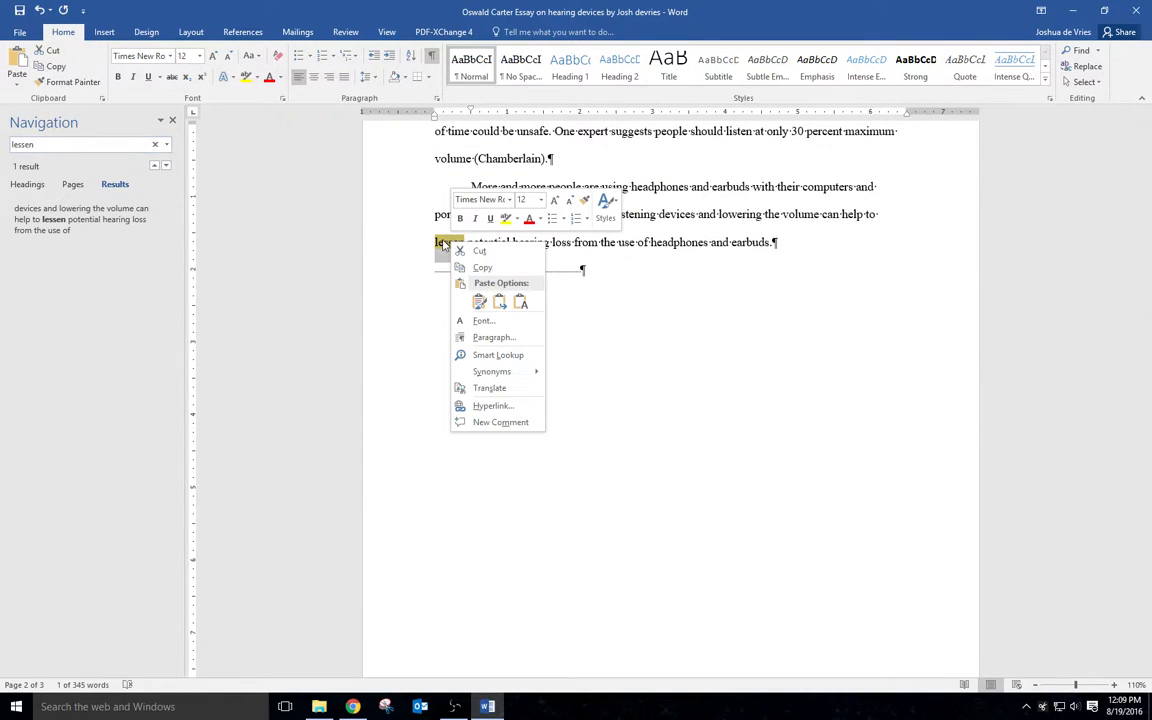
pyautogui.moveTo(516, 375)
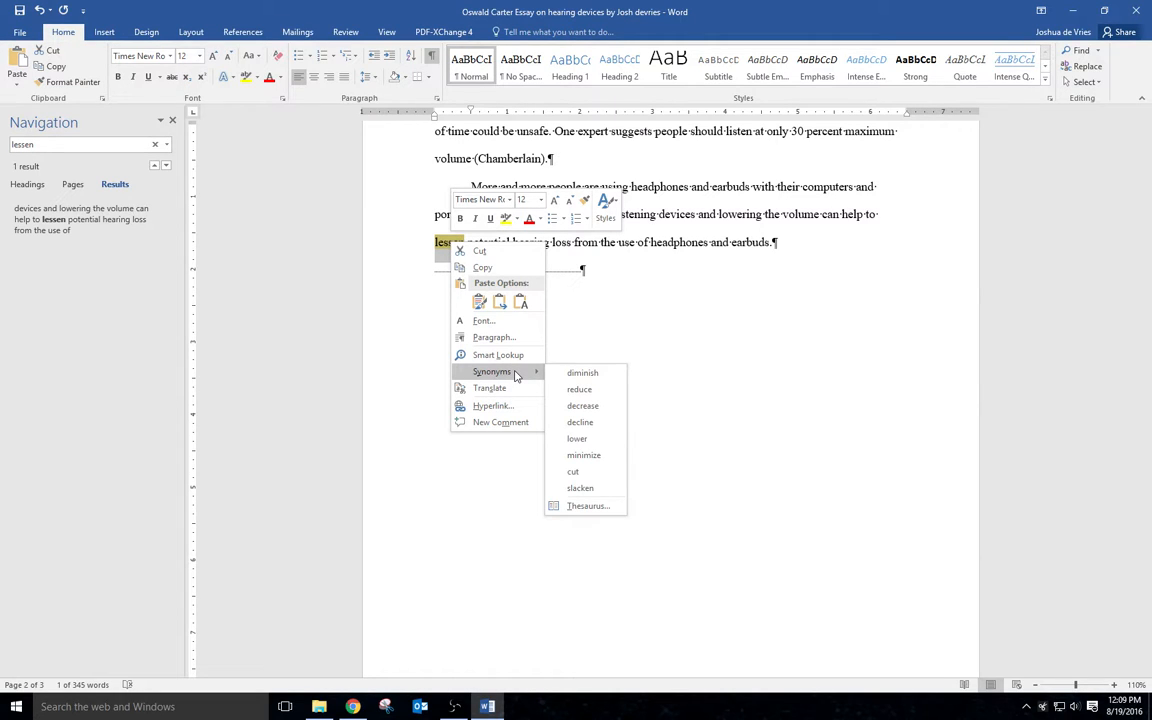
pyautogui.click(580, 455)
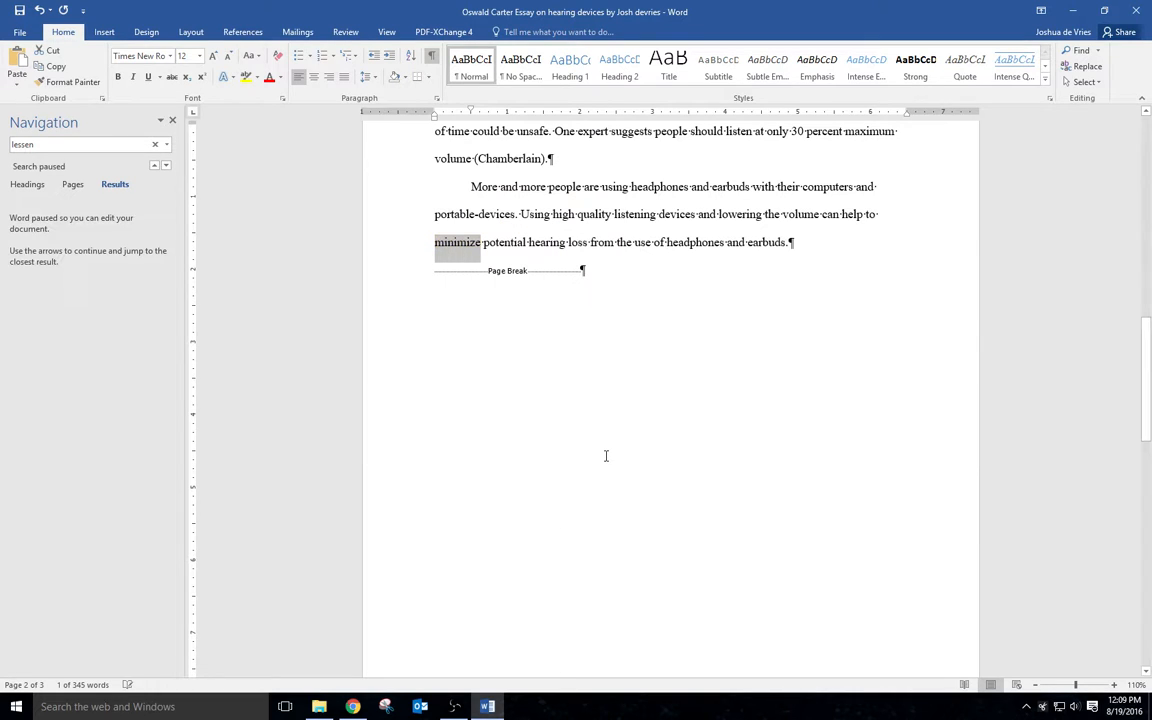
pyautogui.click(483, 284)
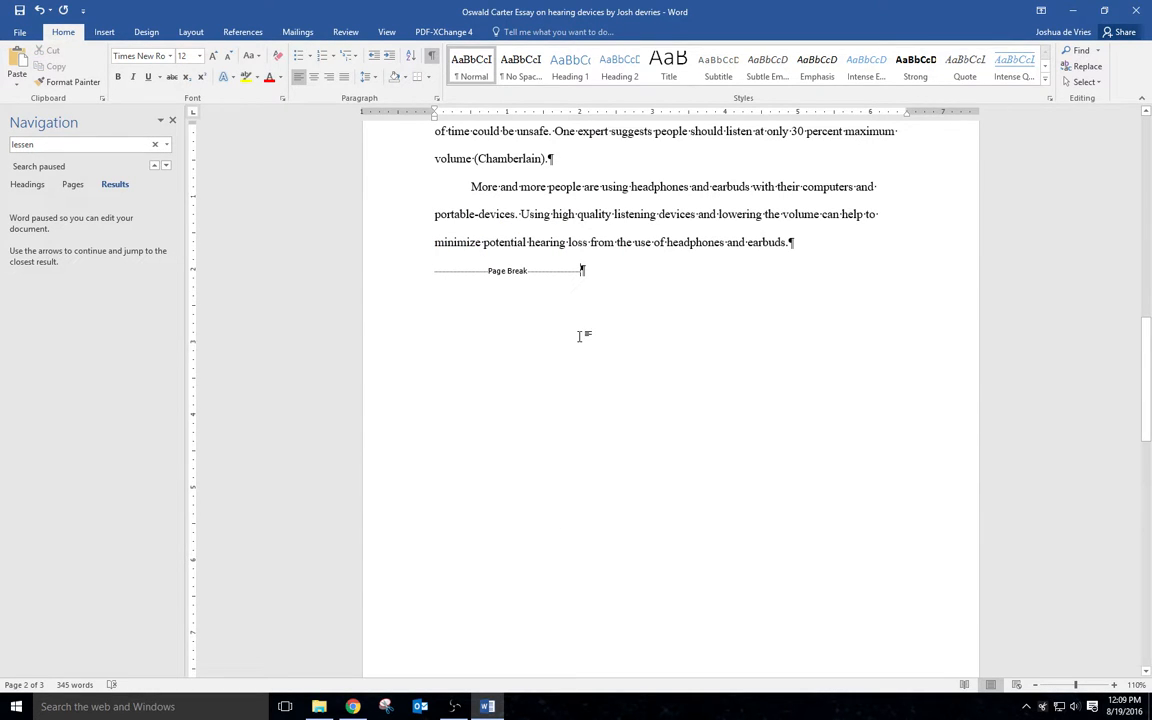
pyautogui.click(346, 32)
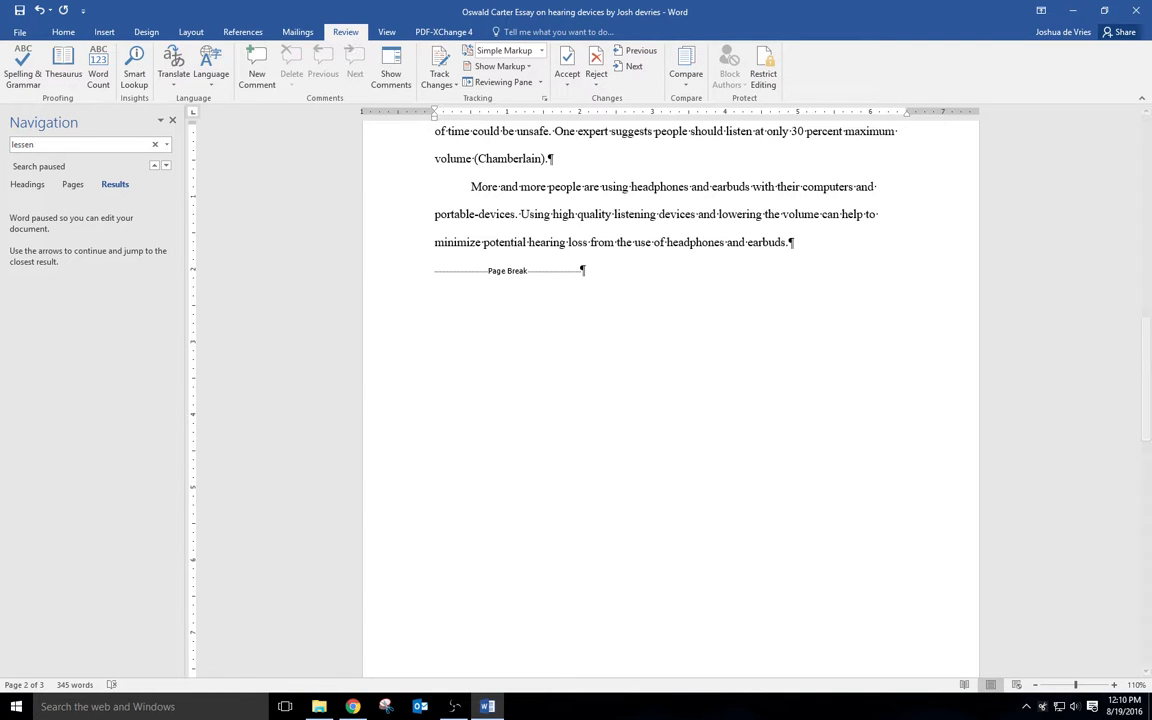
# Scroll from the Works Cited page on page 3 back up to the top of page 1.
pyautogui.moveTo(1146, 390); pyautogui.dragTo(1126, 170)
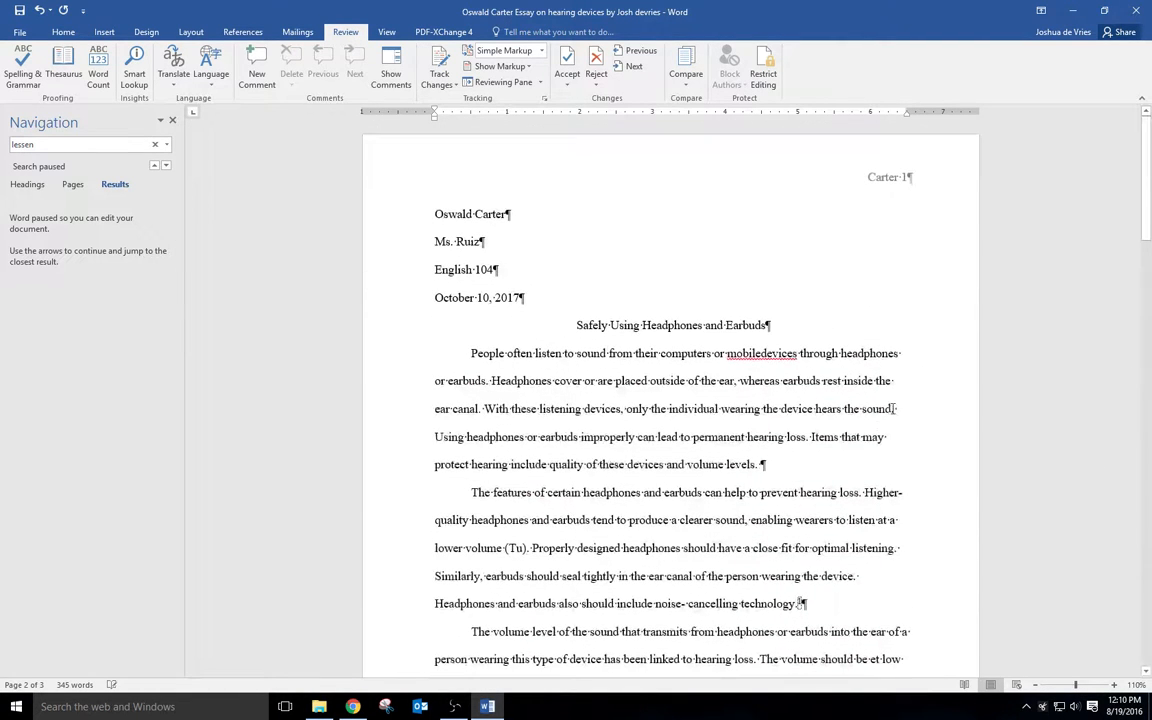
pyautogui.click(762, 354)
pyautogui.scroll(-6, 849, 362)
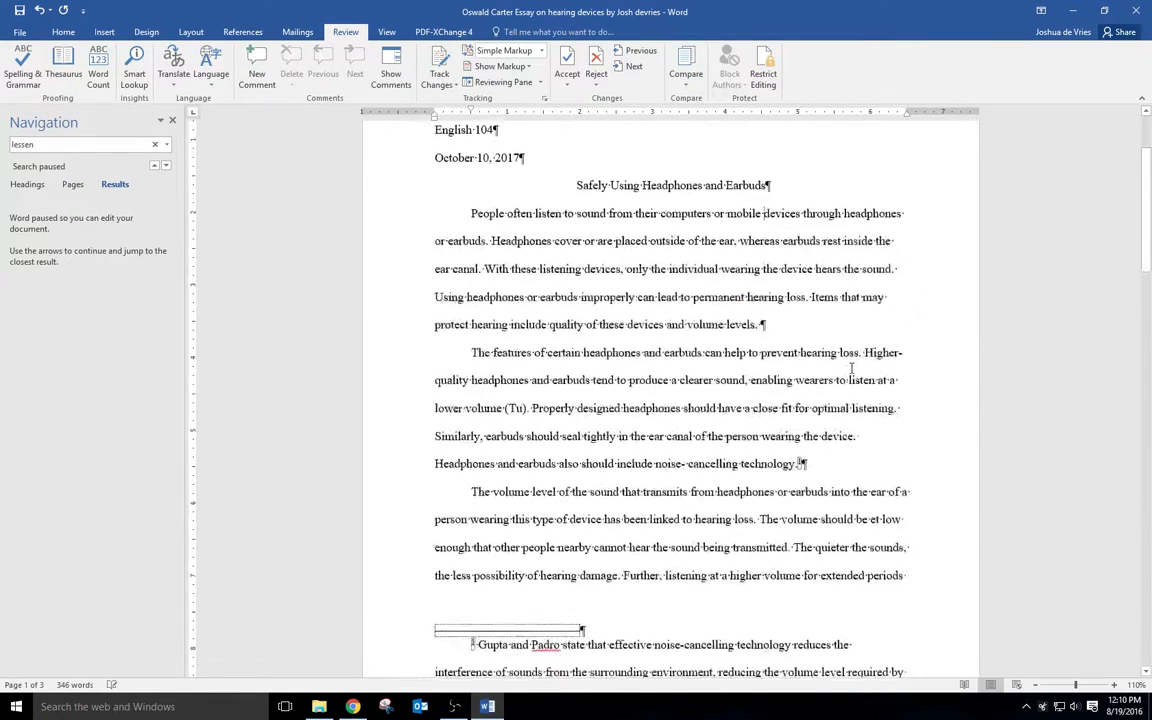
pyautogui.scroll(-2, 851, 369)
pyautogui.scroll(2, 851, 369)
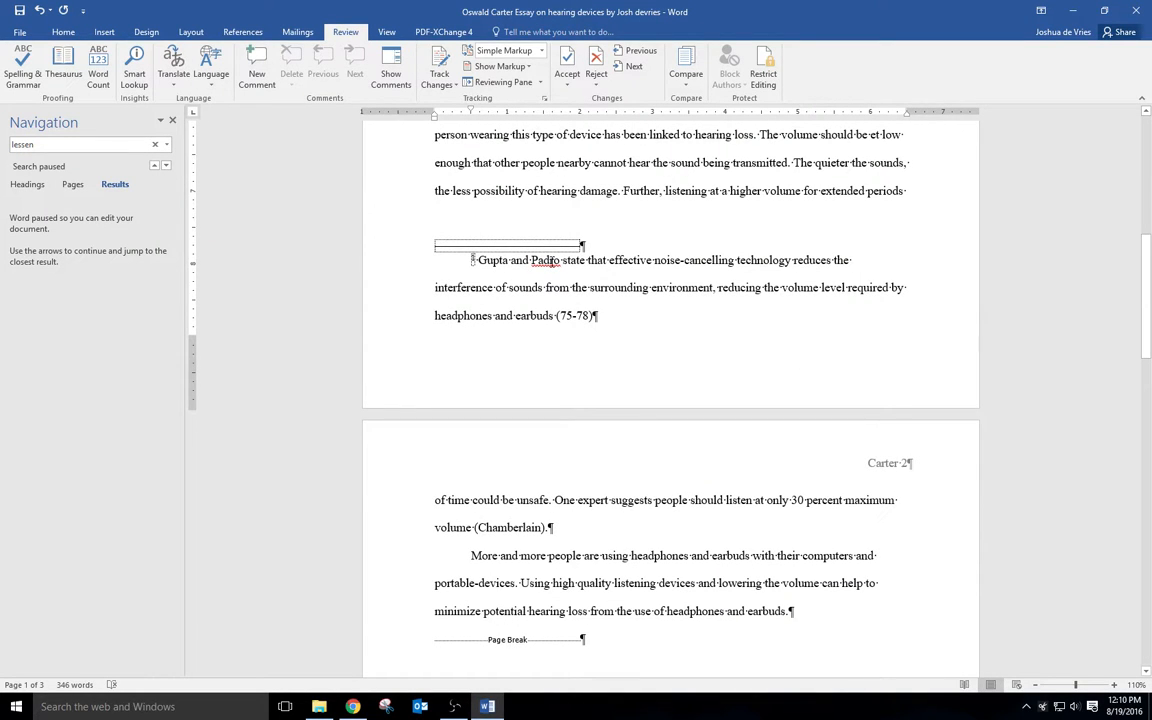
pyautogui.scroll(-3, 718, 290)
pyautogui.scroll(-8, 716, 290)
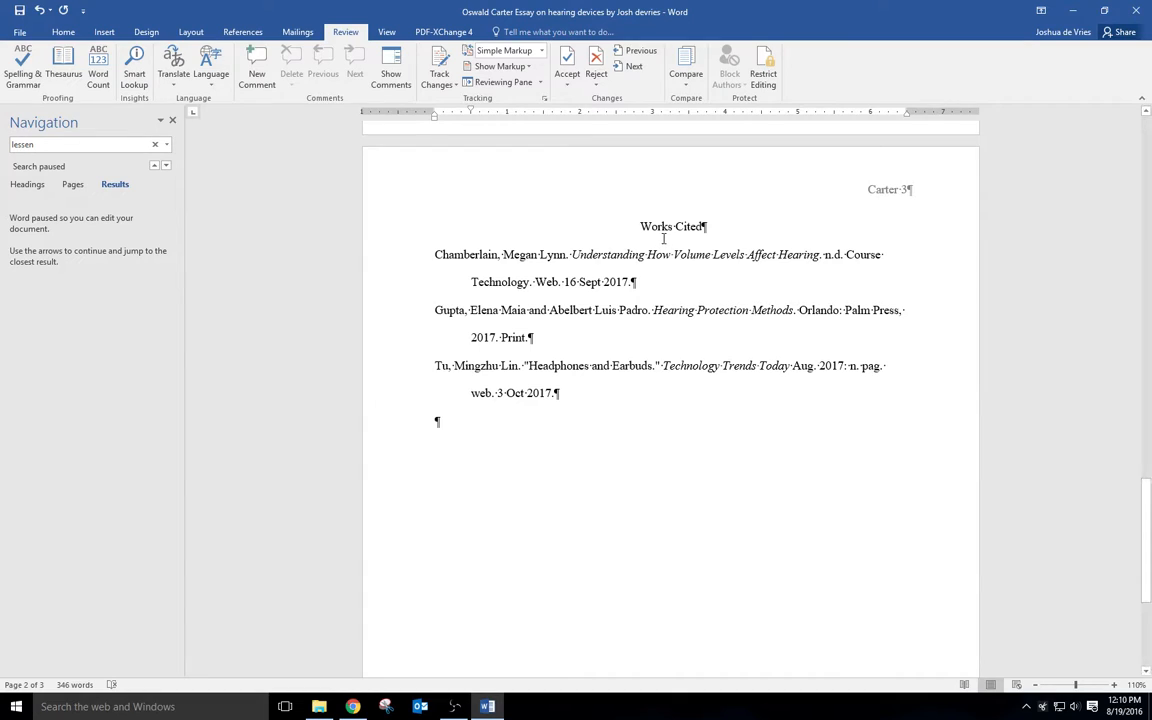
pyautogui.scroll(20, 662, 260)
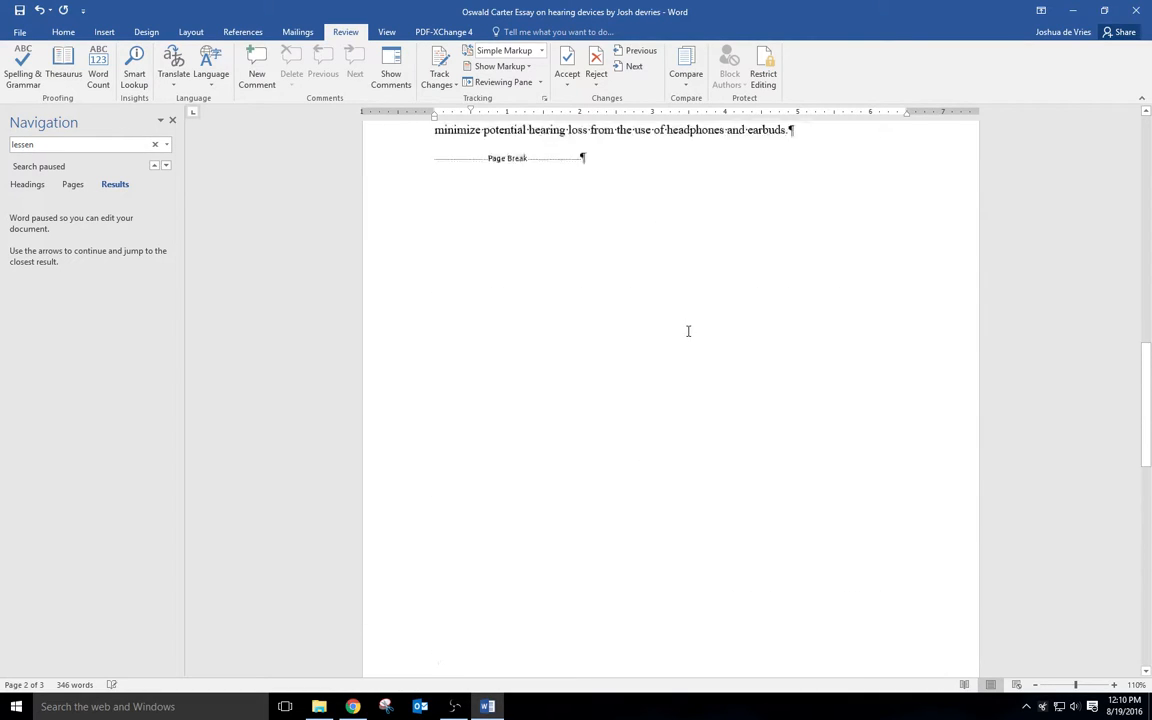
pyautogui.scroll(2, 710, 365)
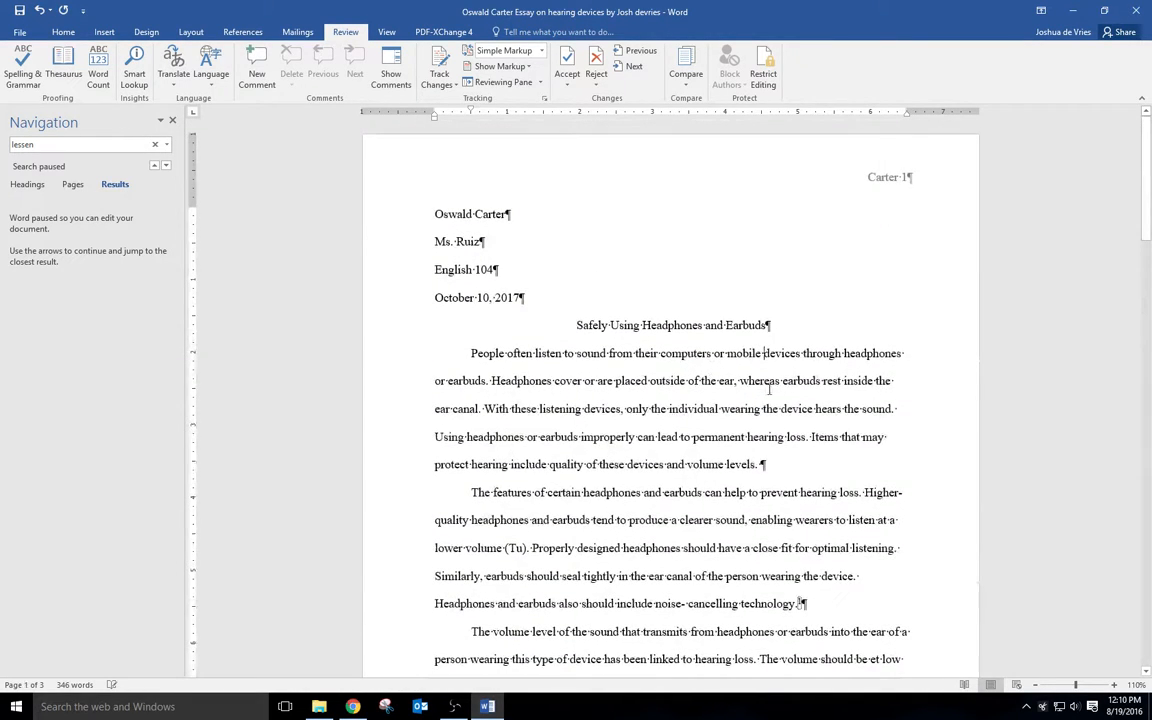
pyautogui.rightClick(872, 362)
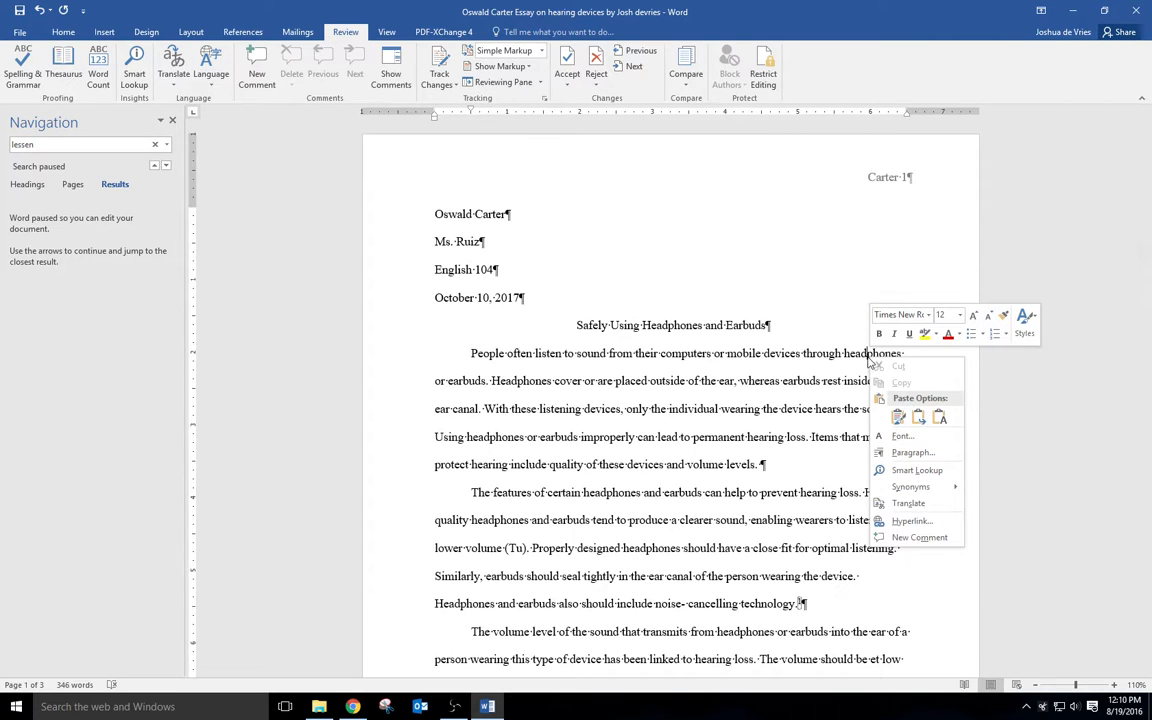
pyautogui.click(917, 470)
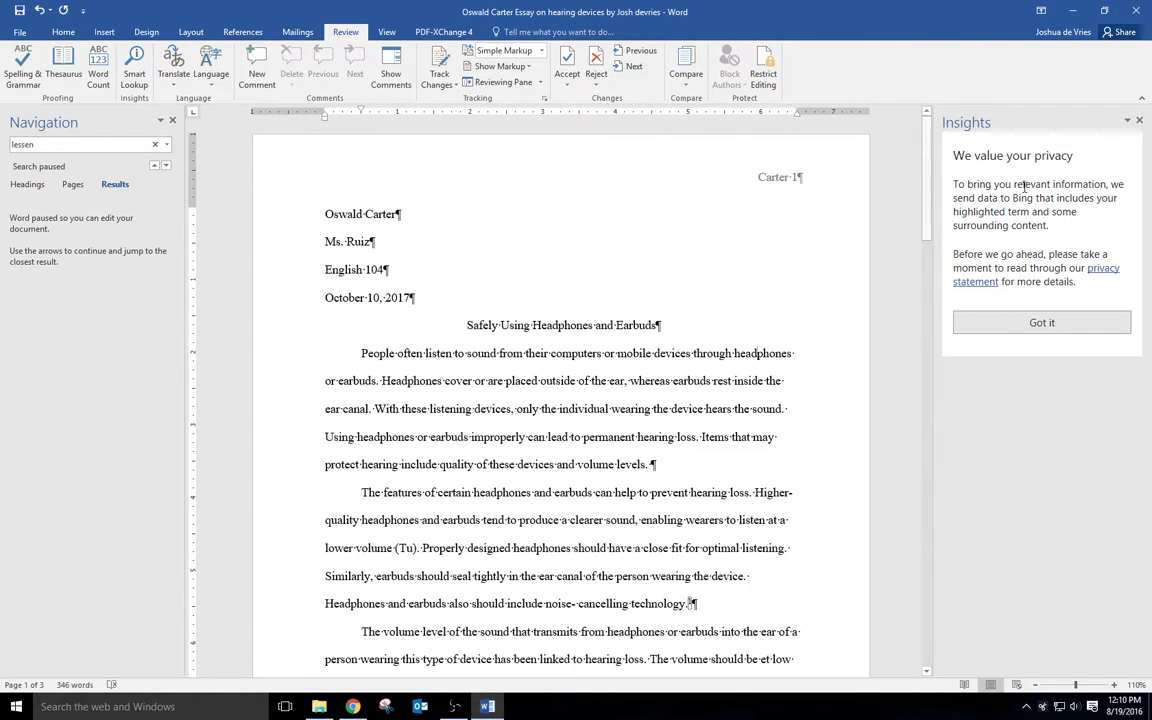
pyautogui.click(1050, 323)
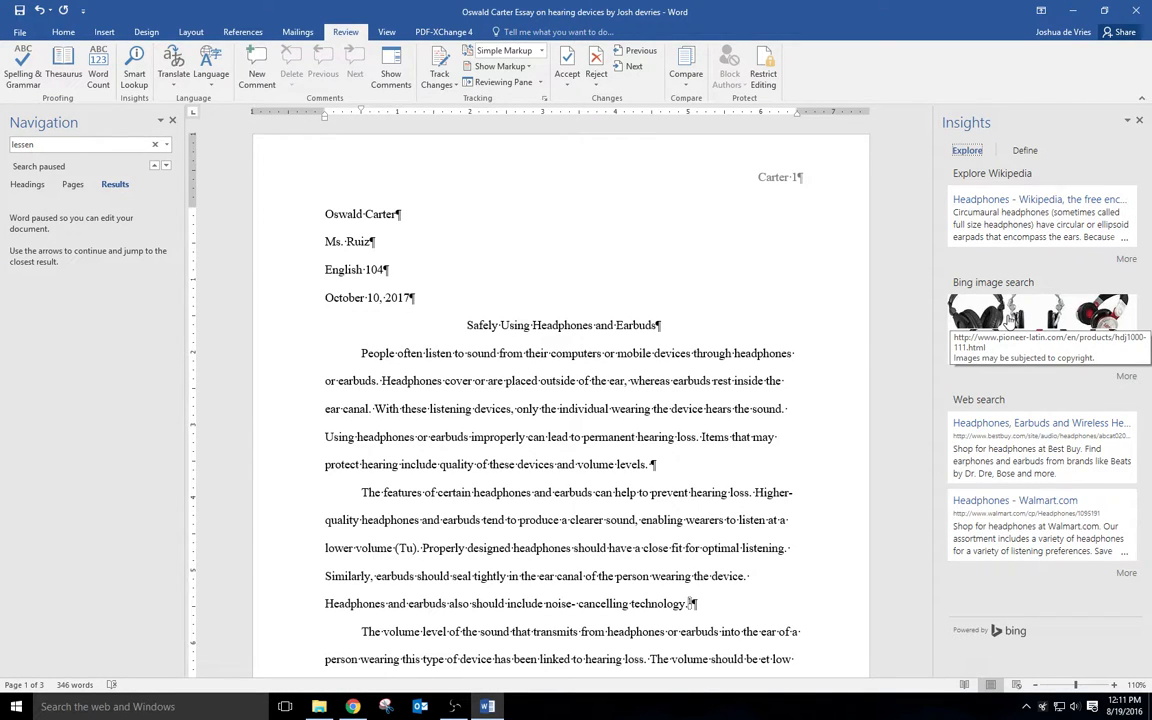
pyautogui.click(1139, 120)
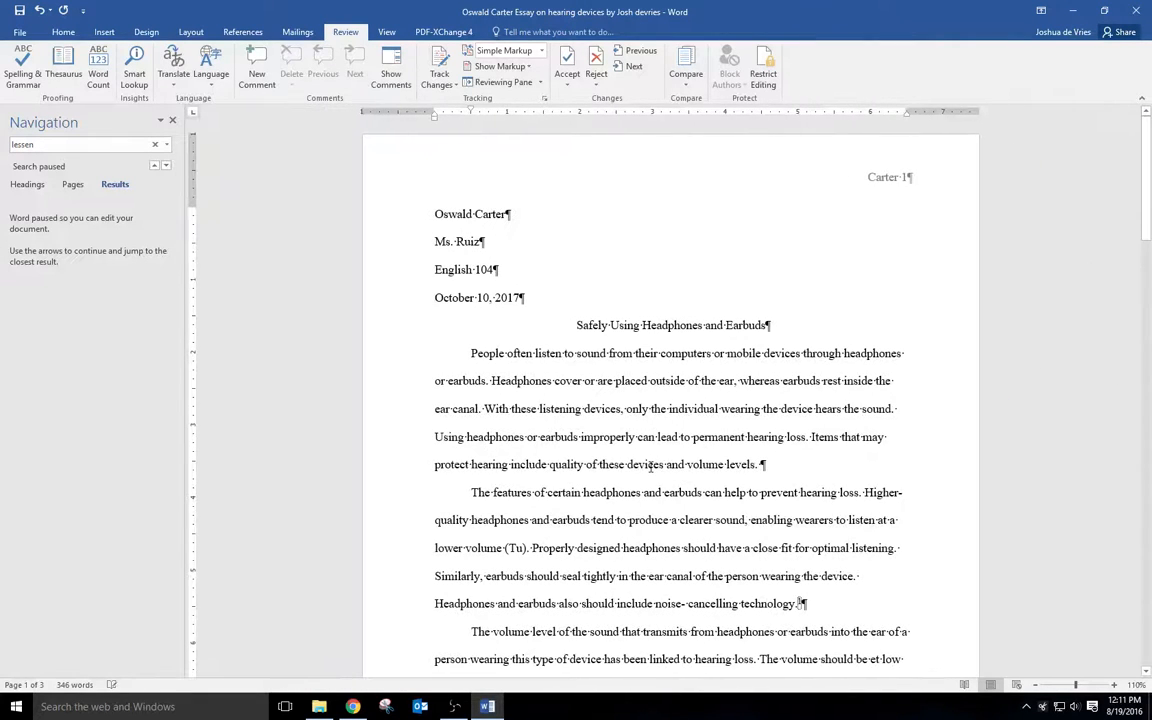
pyautogui.rightClick(568, 465)
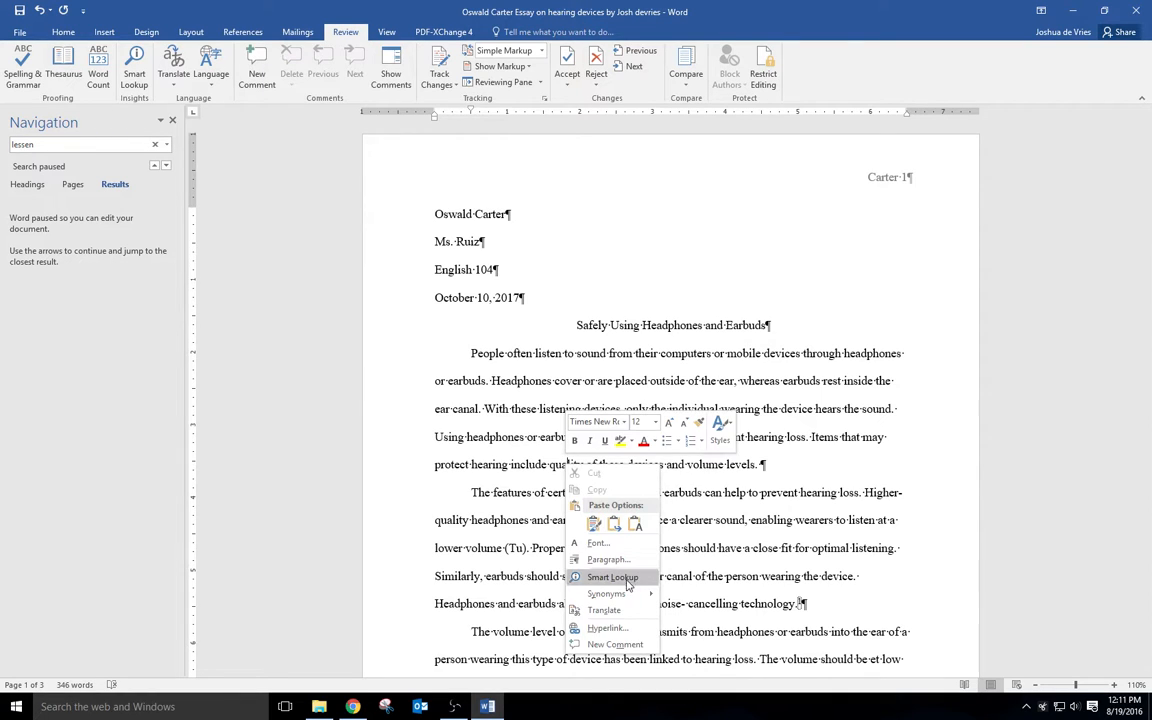
pyautogui.click(613, 578)
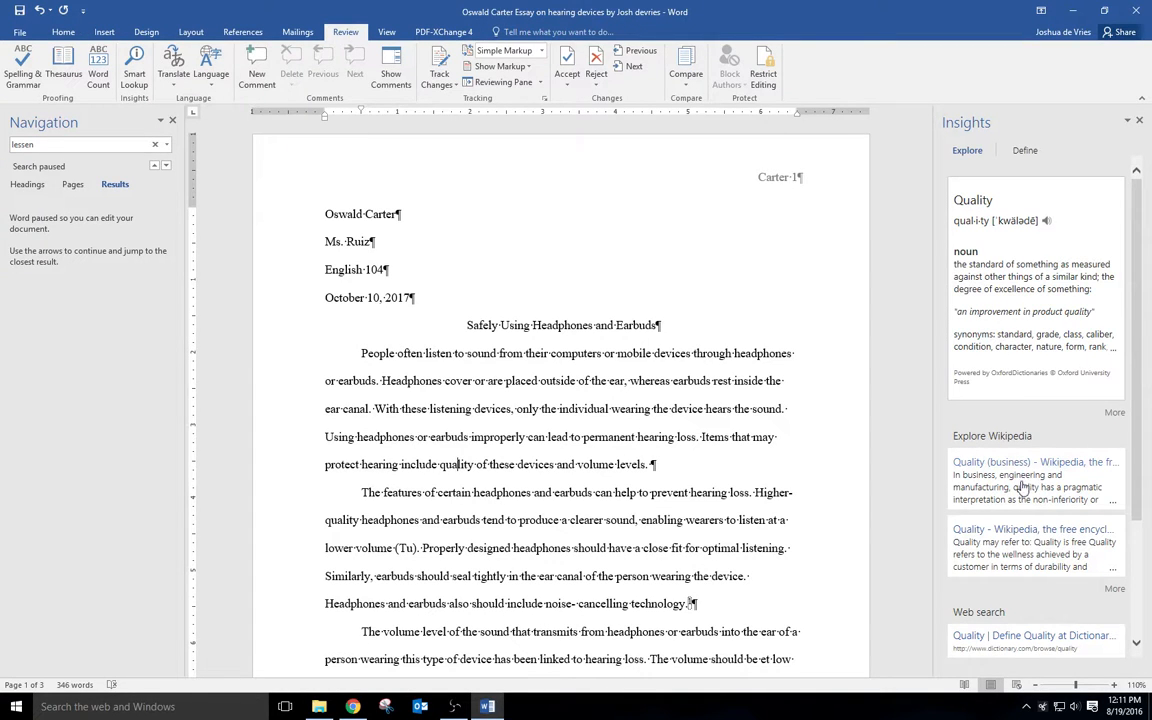
pyautogui.scroll(-3, 1028, 478)
pyautogui.scroll(3, 1028, 472)
pyautogui.click(1139, 121)
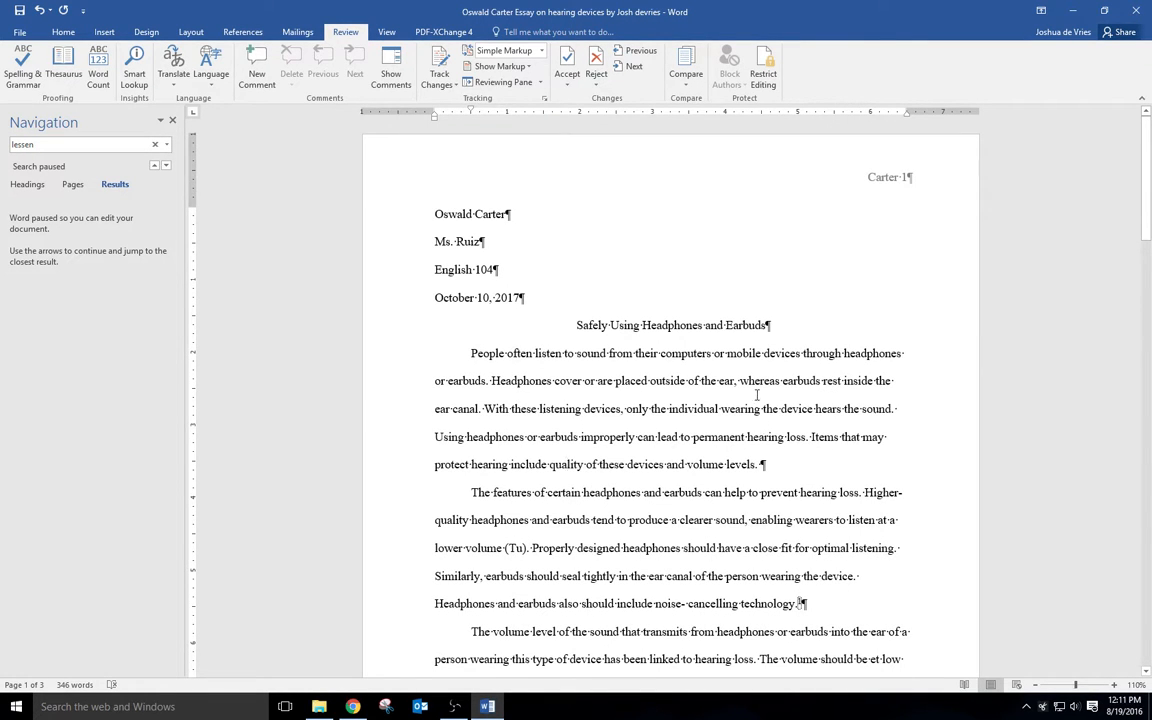
pyautogui.scroll(-10, 754, 395)
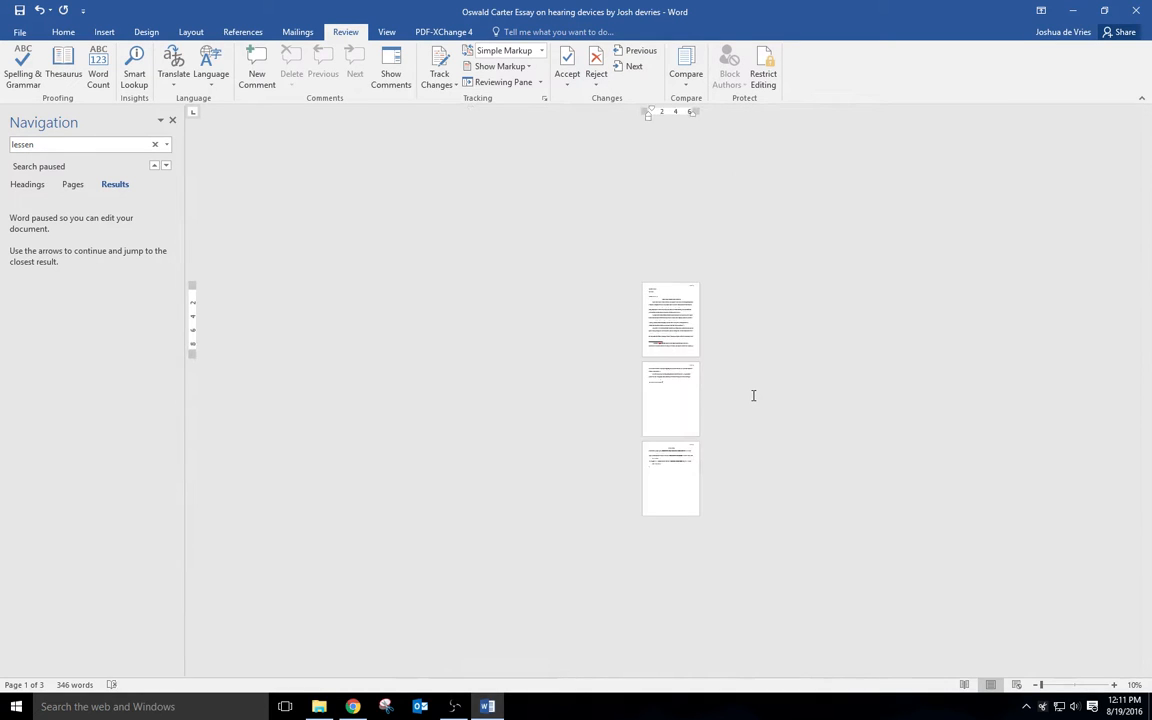
# Switch the layout to Multiple Pages so the essay's pages sit two side by side.
pyautogui.scroll(8, 754, 395)
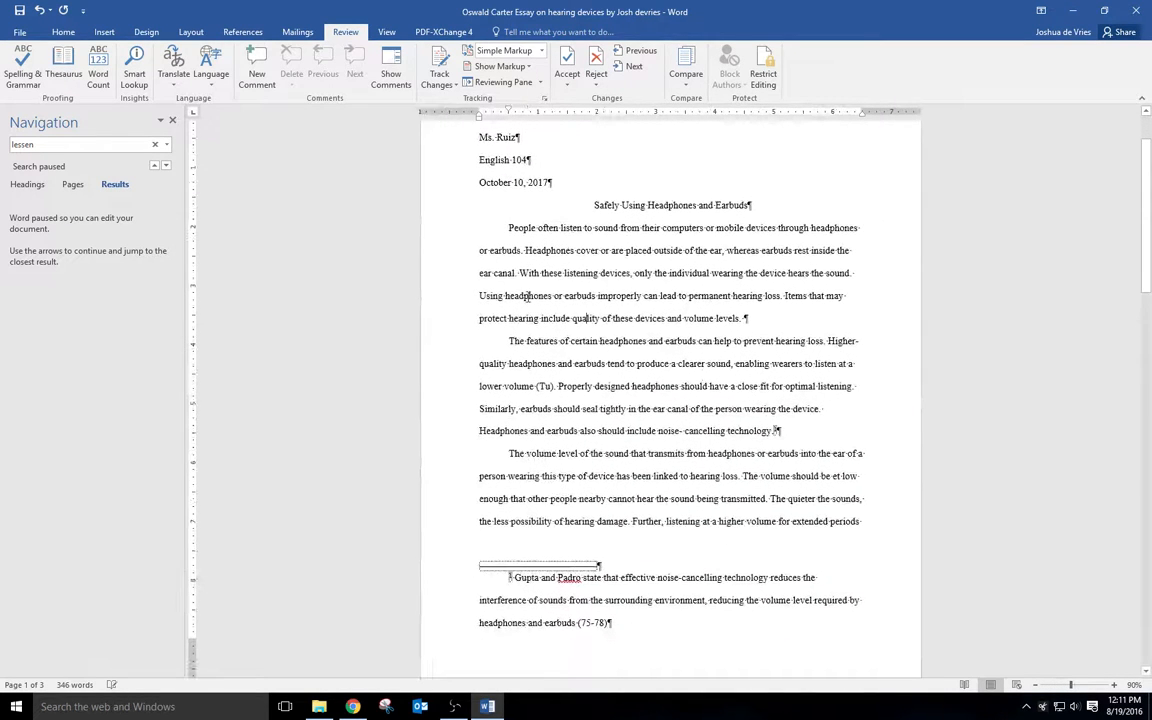
pyautogui.click(377, 33)
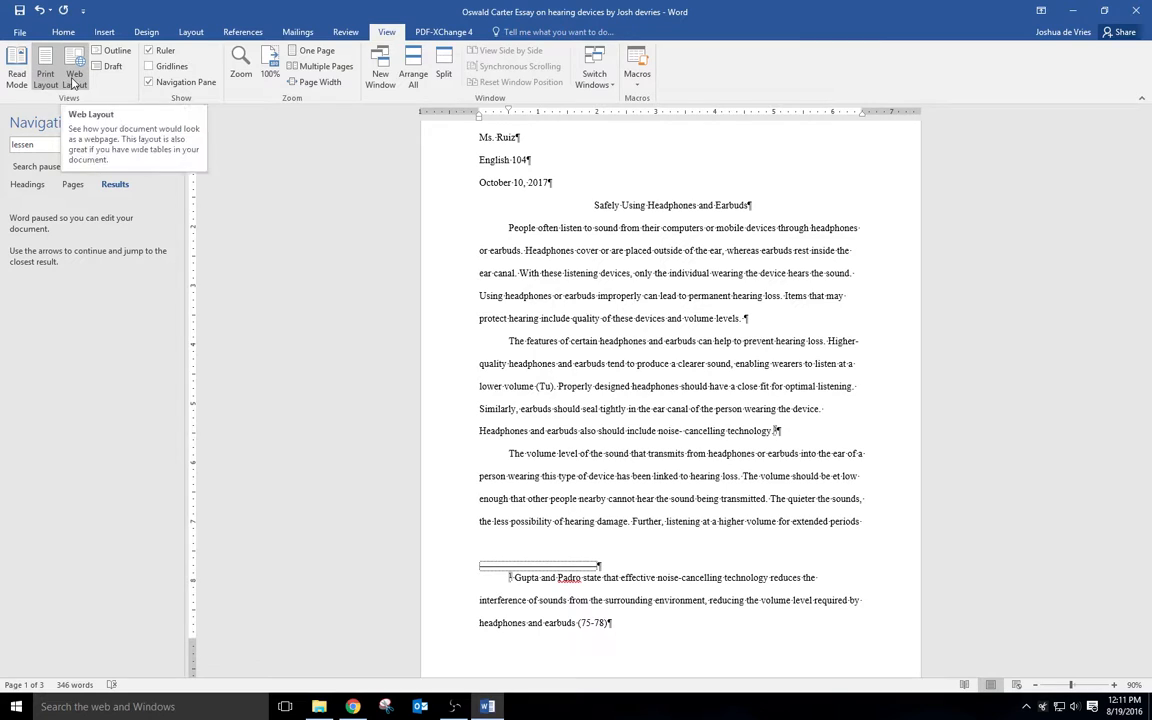
pyautogui.click(318, 66)
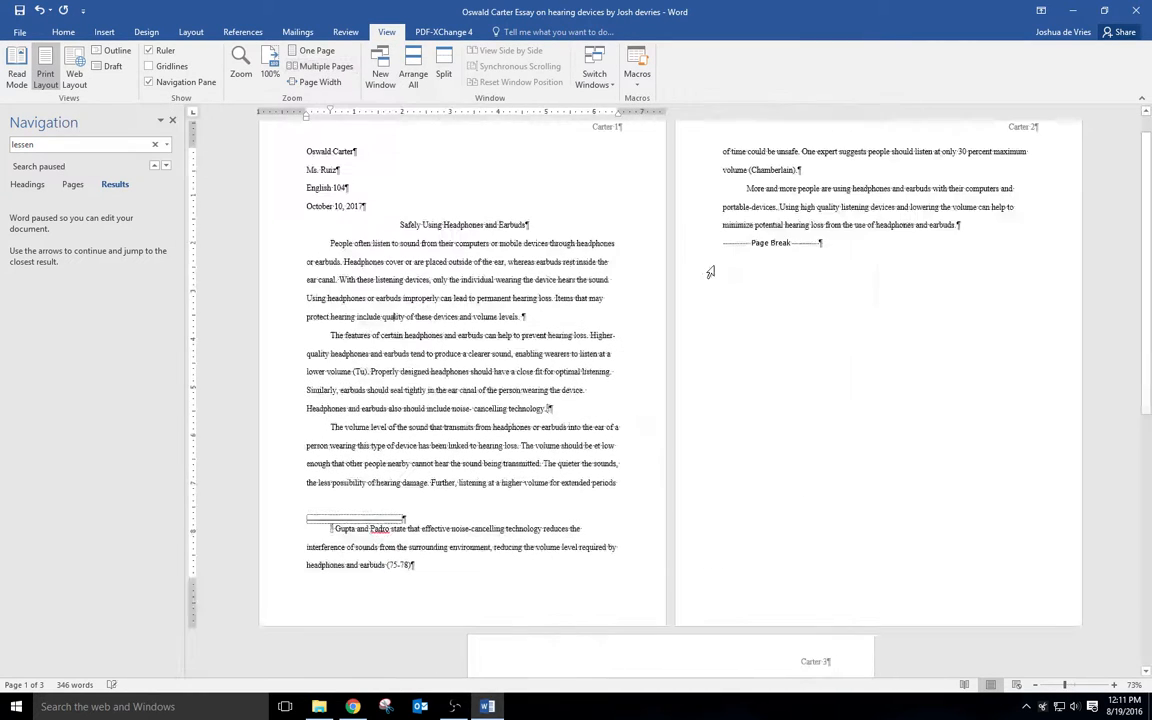
pyautogui.scroll(-5, 700, 278)
pyautogui.scroll(5, 697, 280)
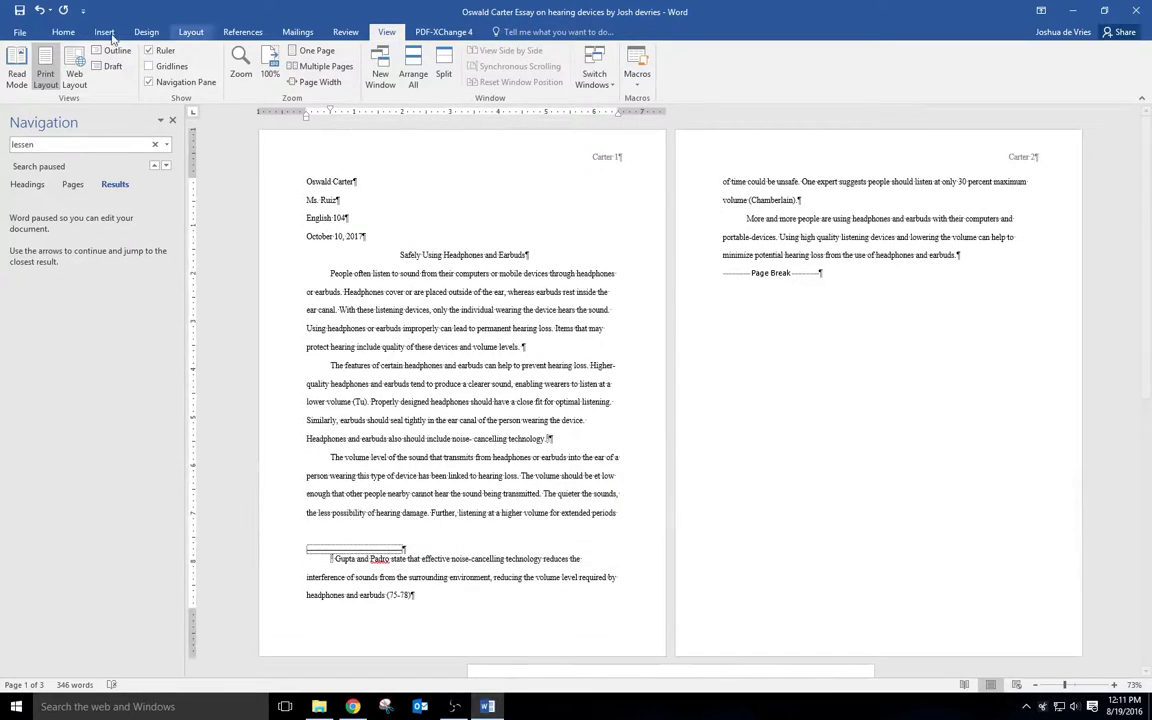
# View the essay in Read Mode, flip through screens, and set Page Color to Inverse.
pyautogui.click(18, 75)
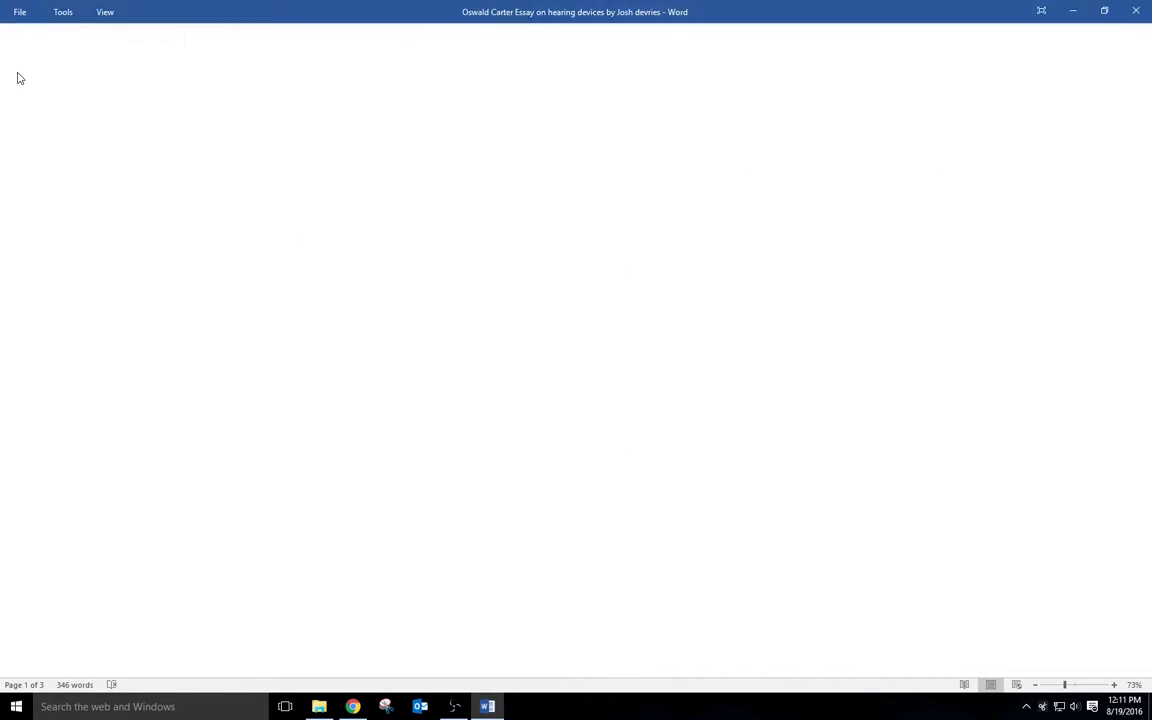
pyautogui.scroll(-3, 622, 267)
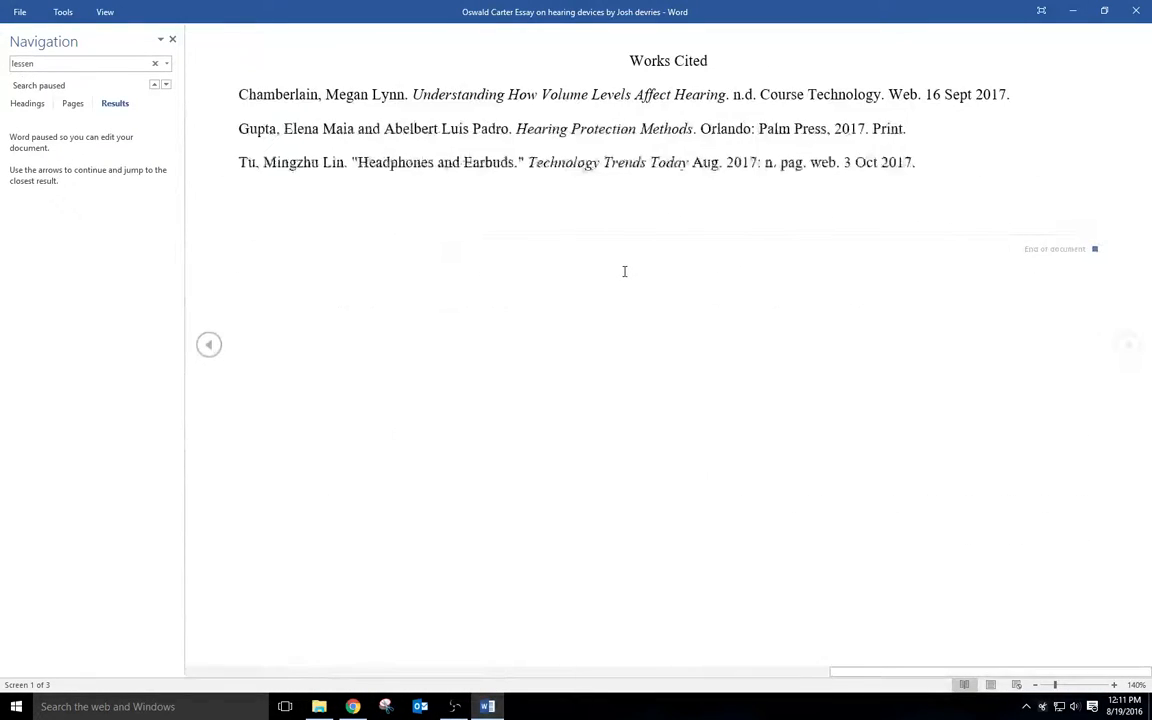
pyautogui.scroll(3, 624, 268)
pyautogui.scroll(-1, 624, 271)
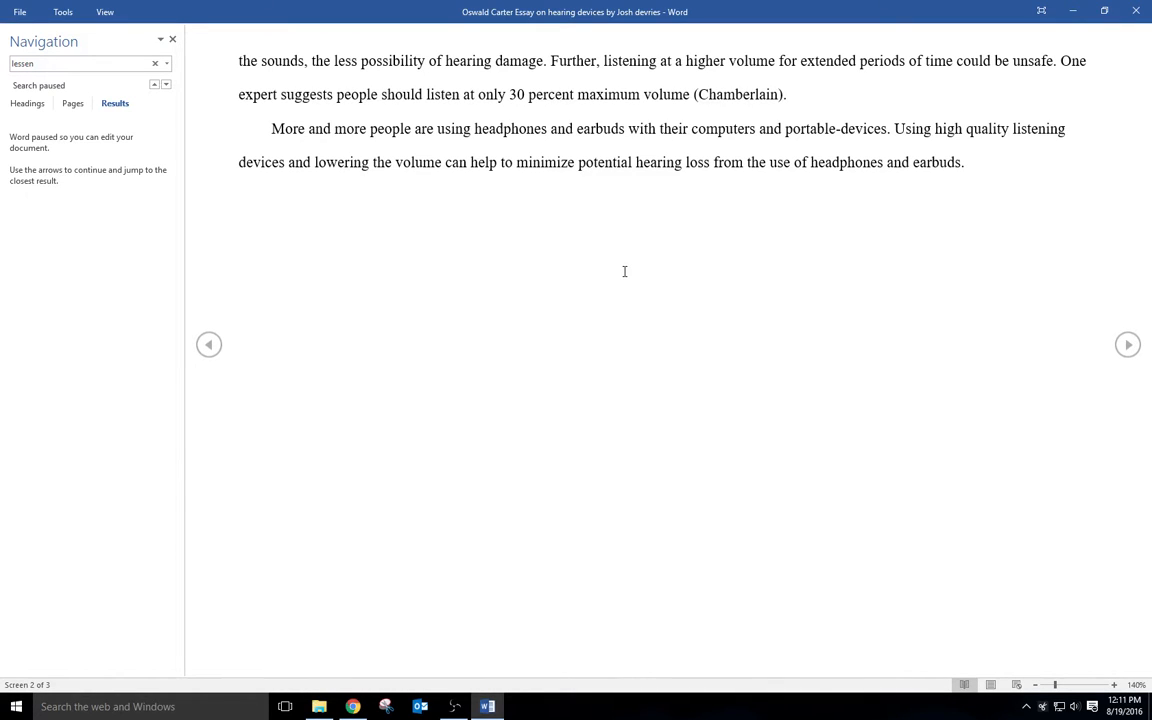
pyautogui.click(101, 13)
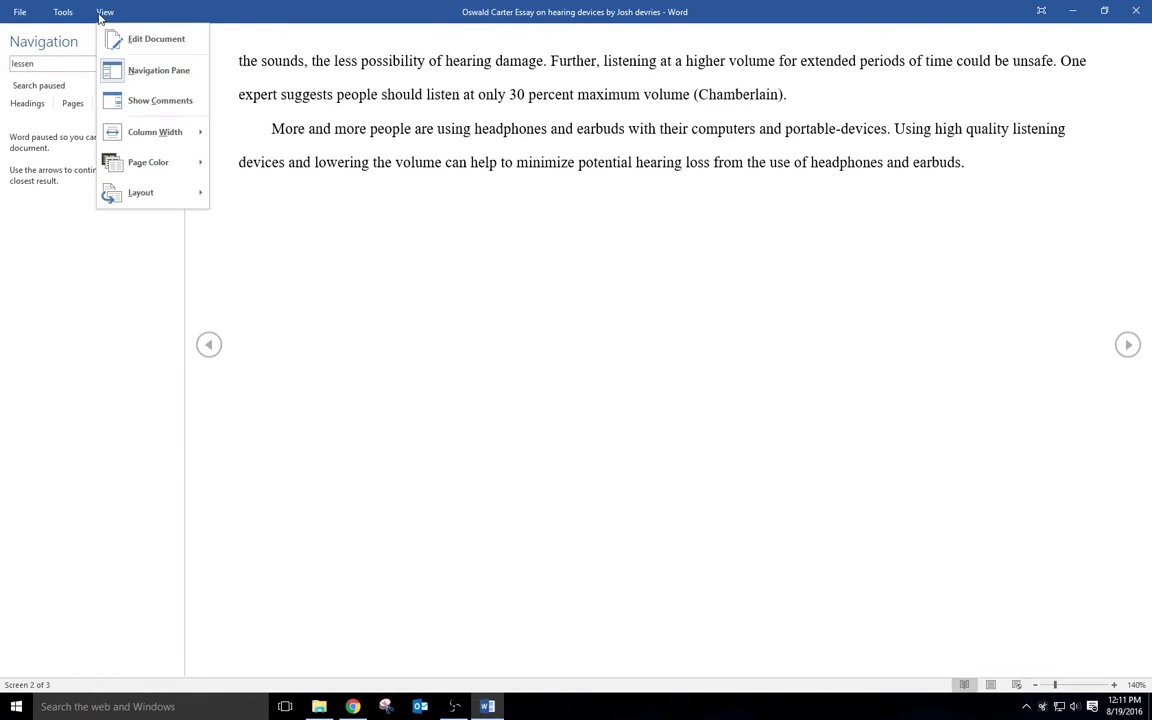
pyautogui.moveTo(140, 163)
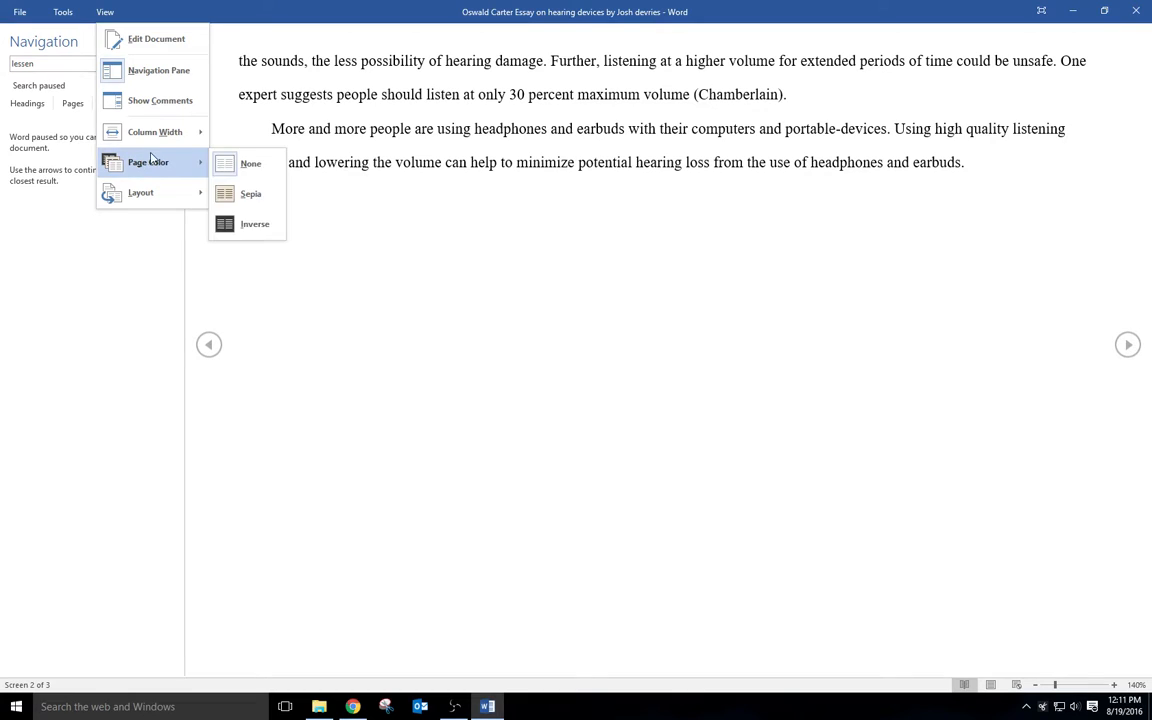
pyautogui.click(254, 222)
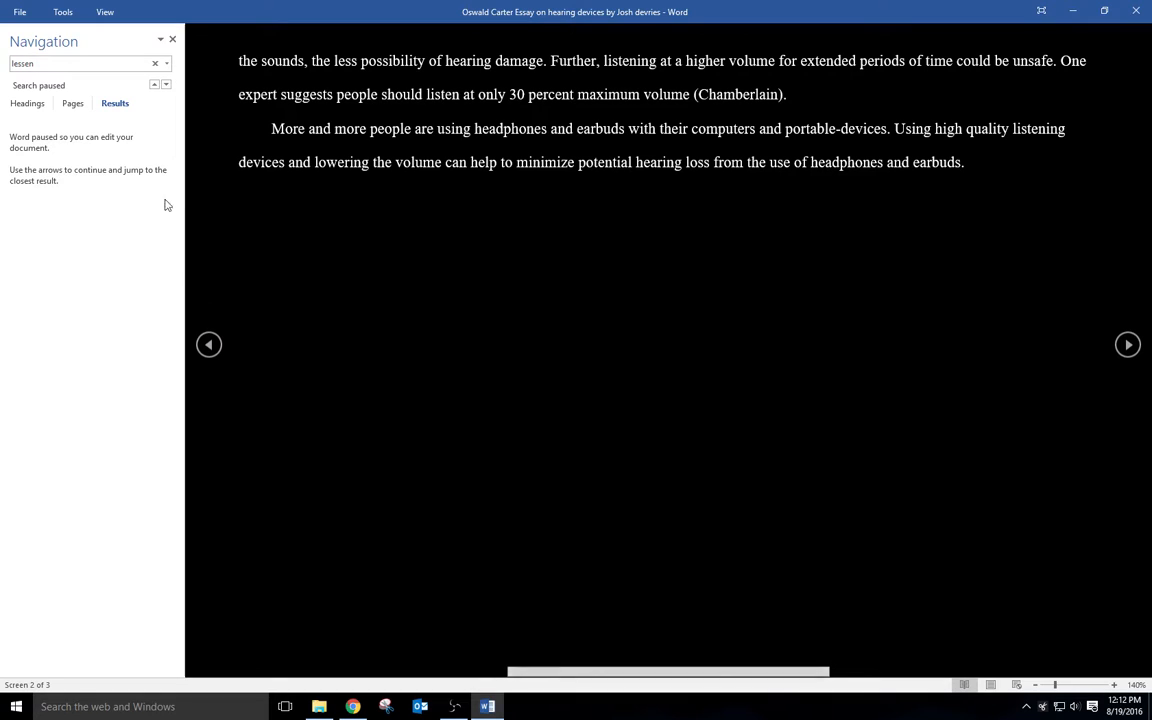
# Clear the 'lessen' search, close the Navigation pane, and return to Edit Document.
pyautogui.click(155, 63)
pyautogui.click(172, 39)
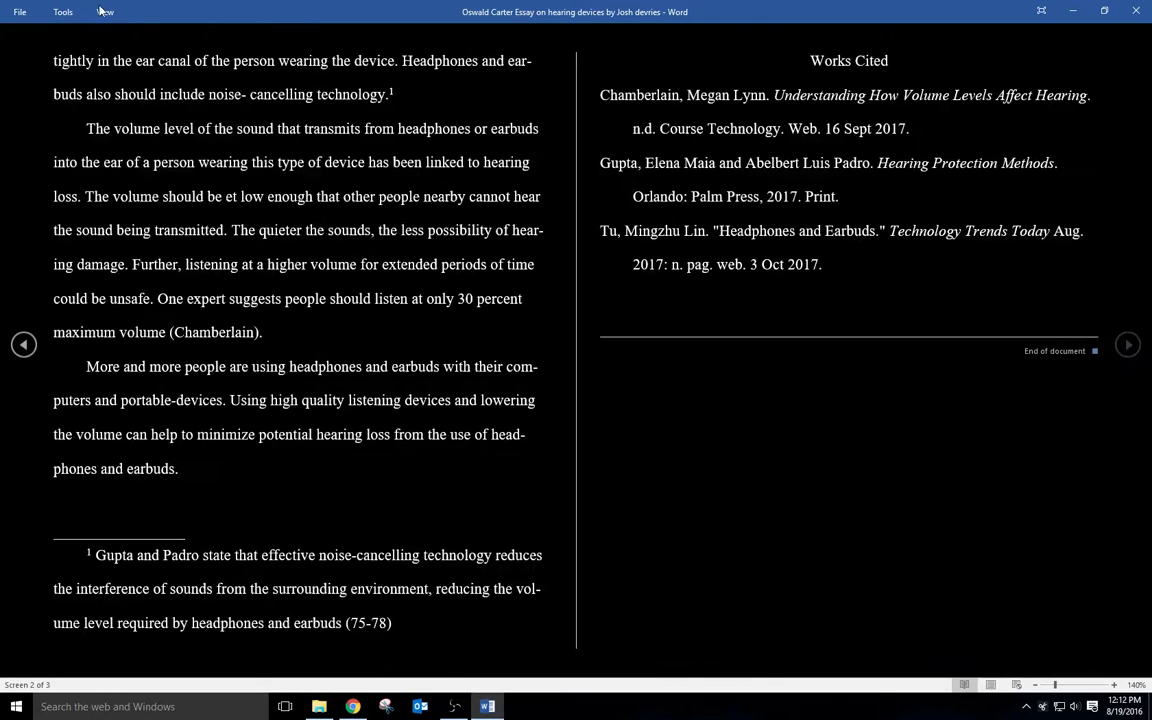
pyautogui.click(104, 12)
pyautogui.click(132, 38)
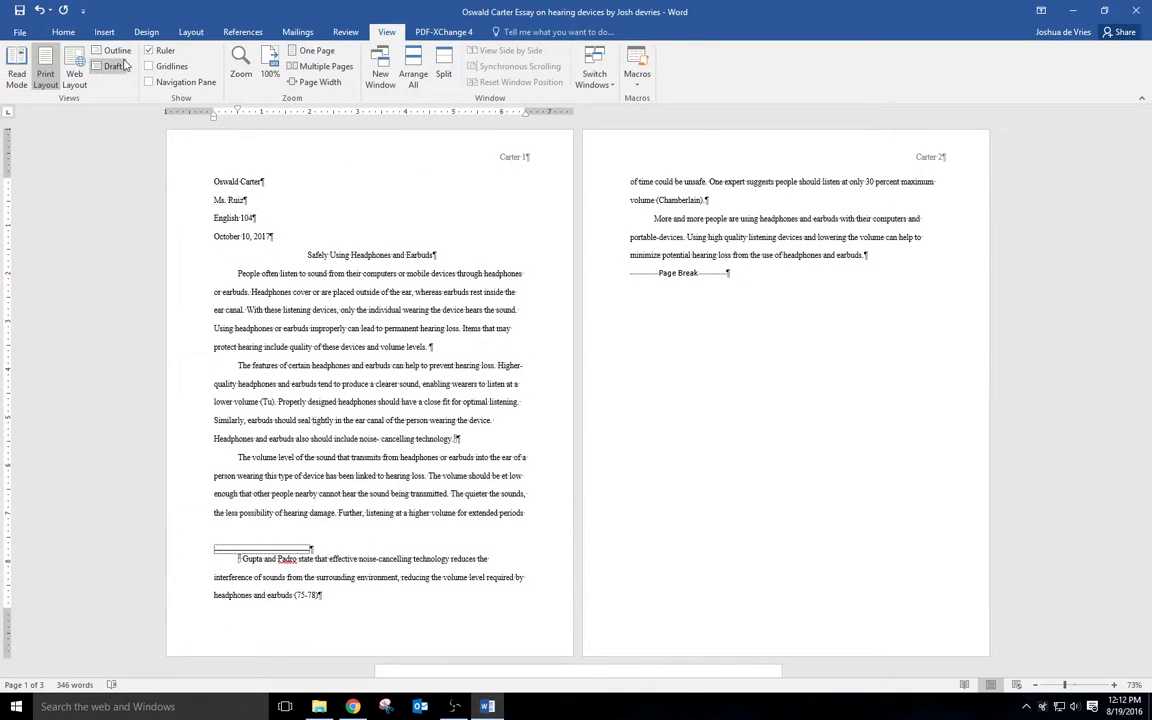
# Show the essay one page at a time at 108% zoom, then switch to the Snipping Tool.
pyautogui.click(310, 50)
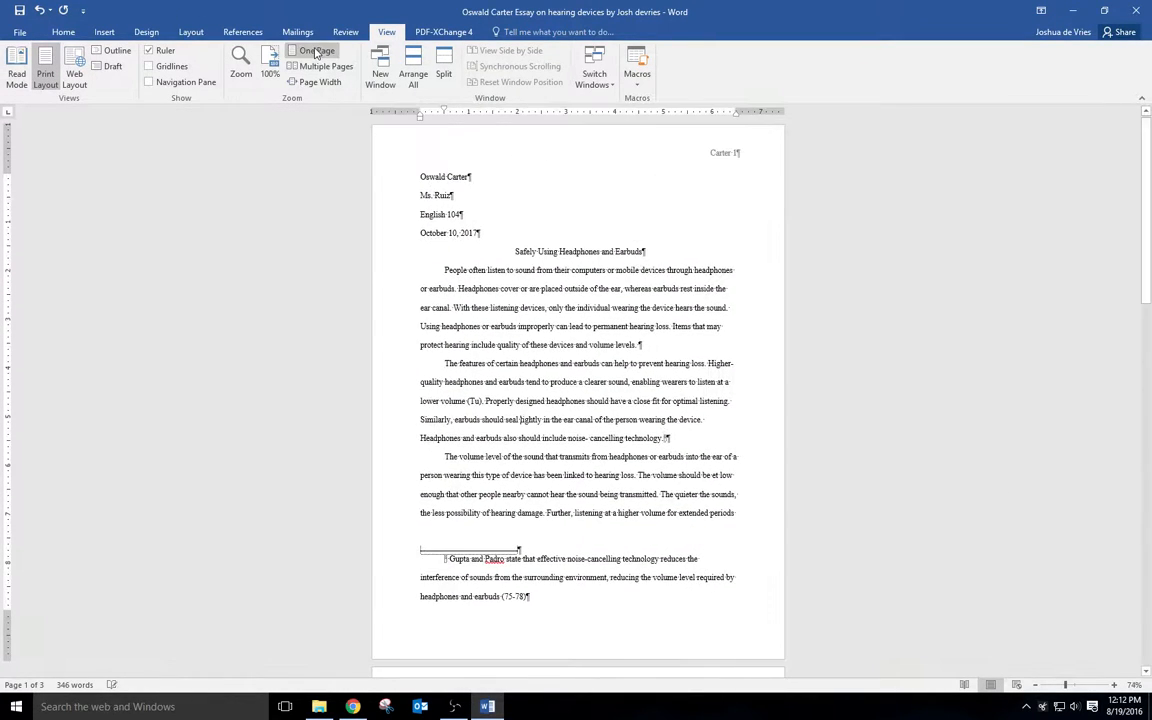
pyautogui.click(1075, 684)
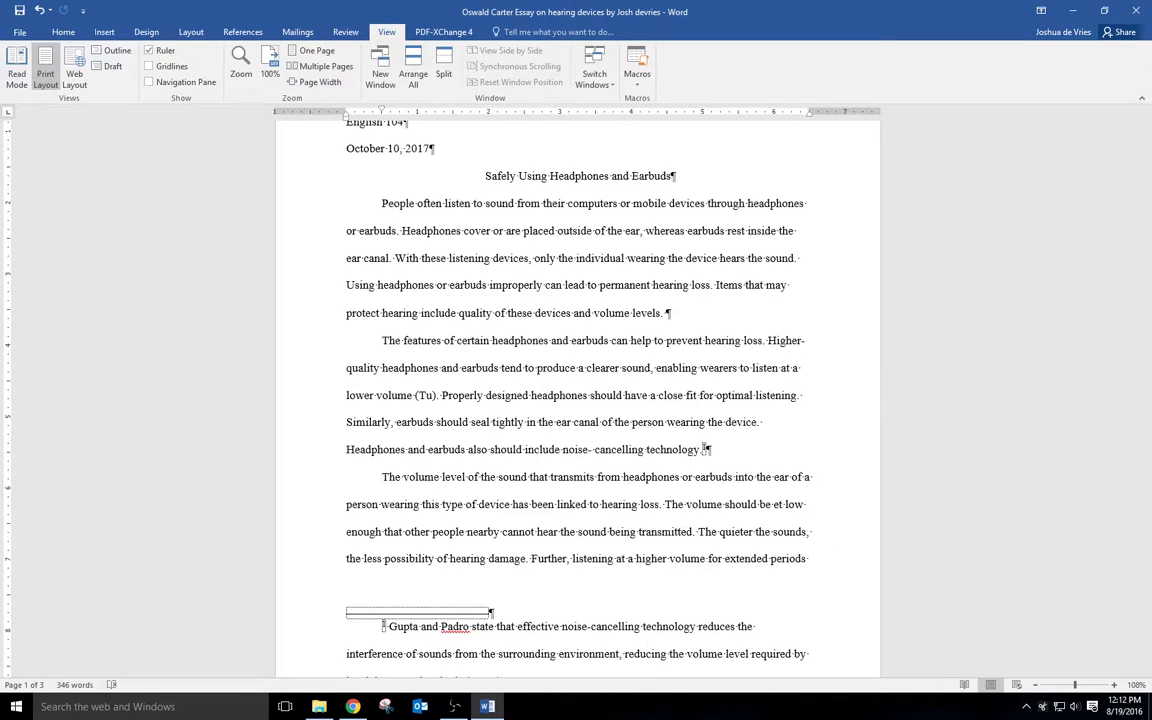
pyautogui.click(454, 706)
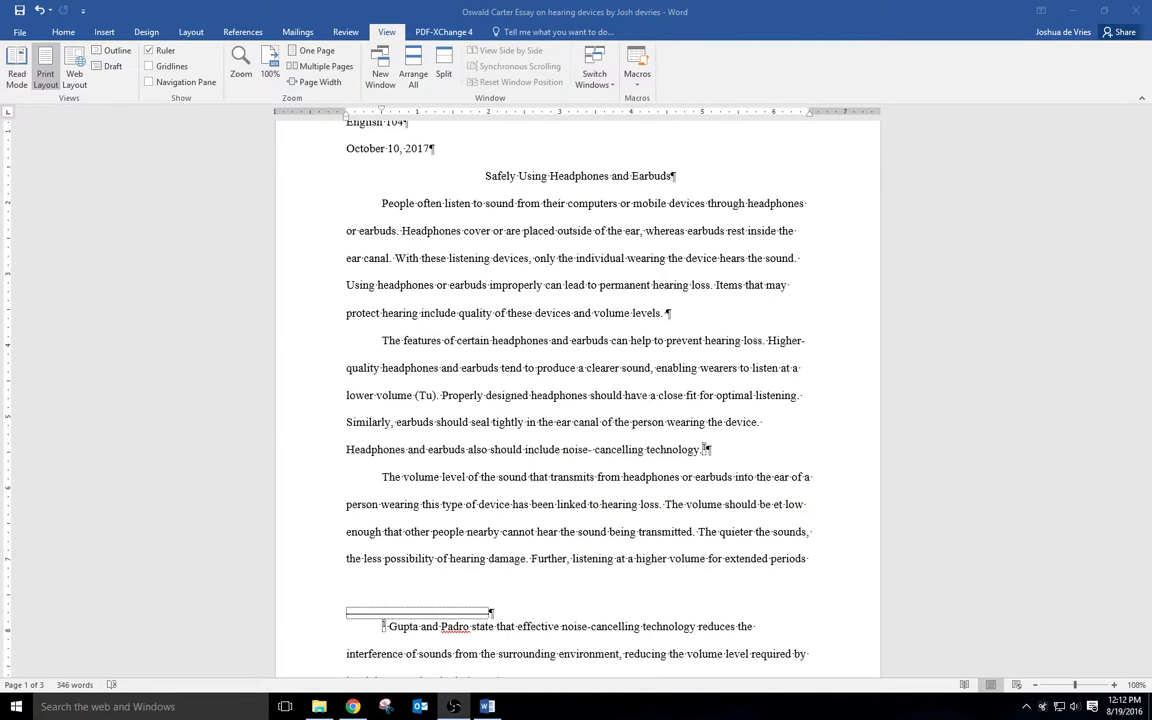